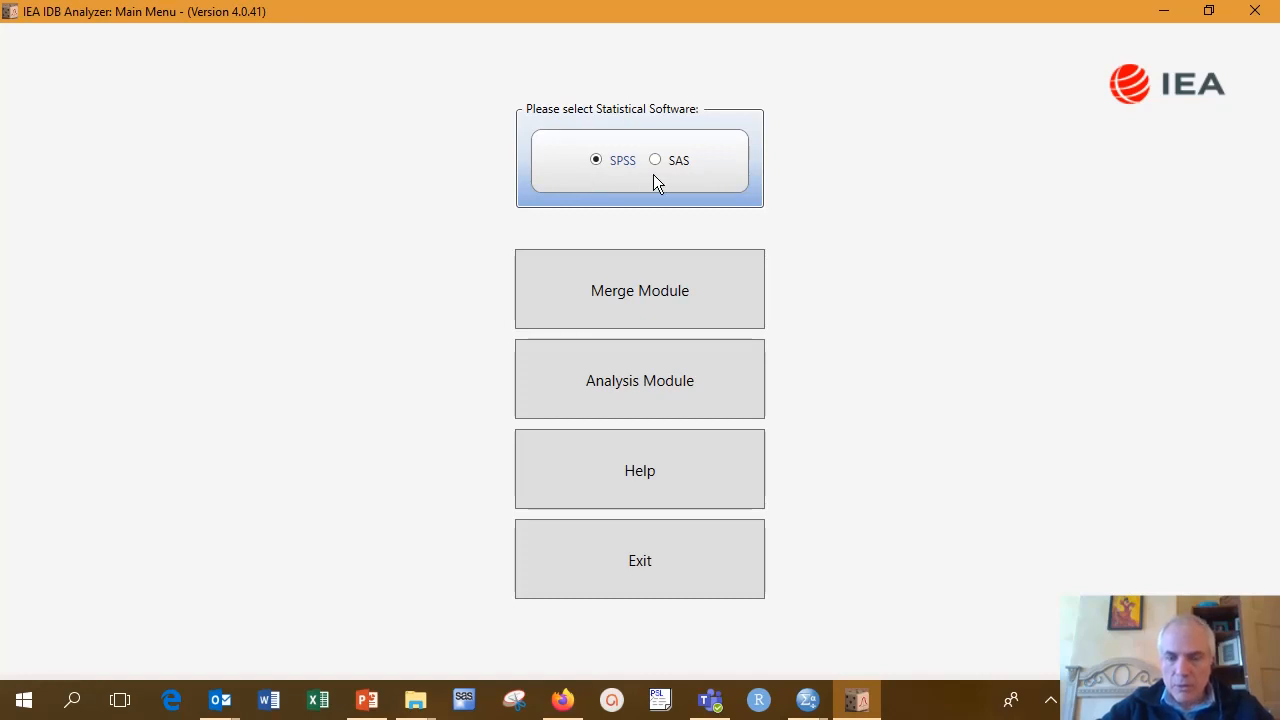
# Step: Open the Analysis Module with SPSS as the statistical software
pyautogui.click(668, 383)
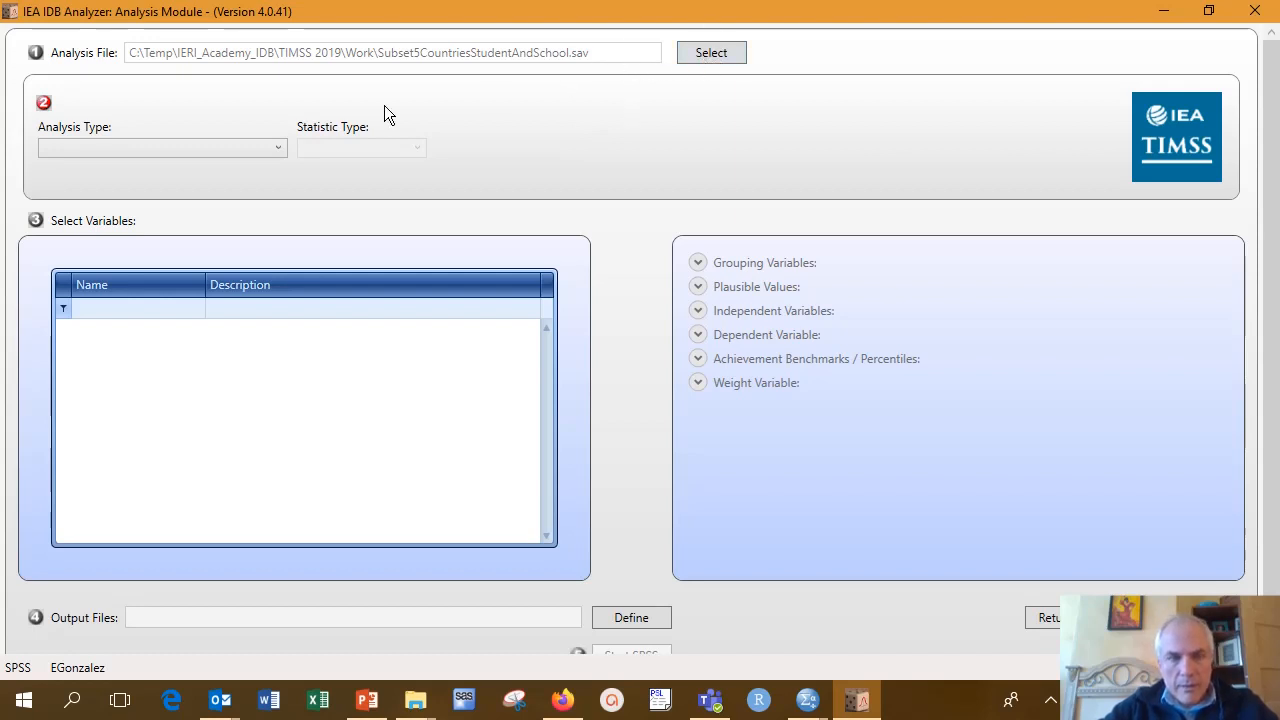
# Step: Try the math teacher, science teacher and school weights as the TIMSS analysis type
pyautogui.click(279, 150)
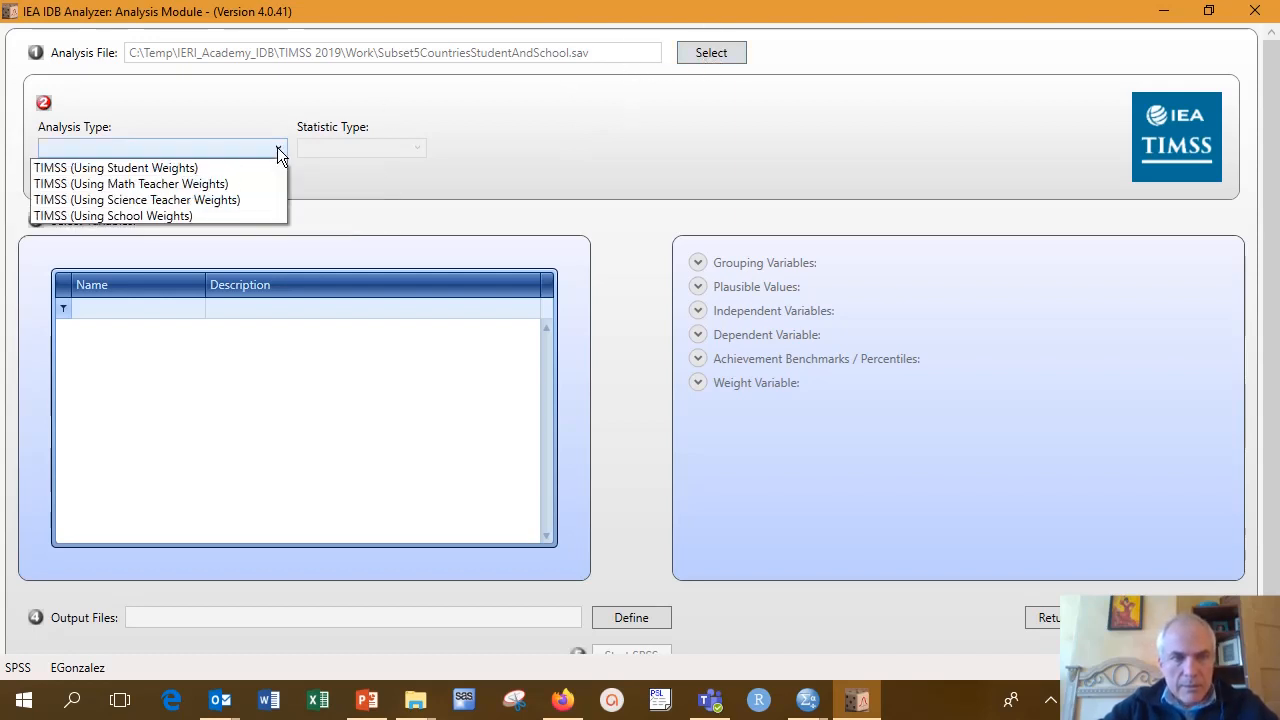
pyautogui.click(229, 185)
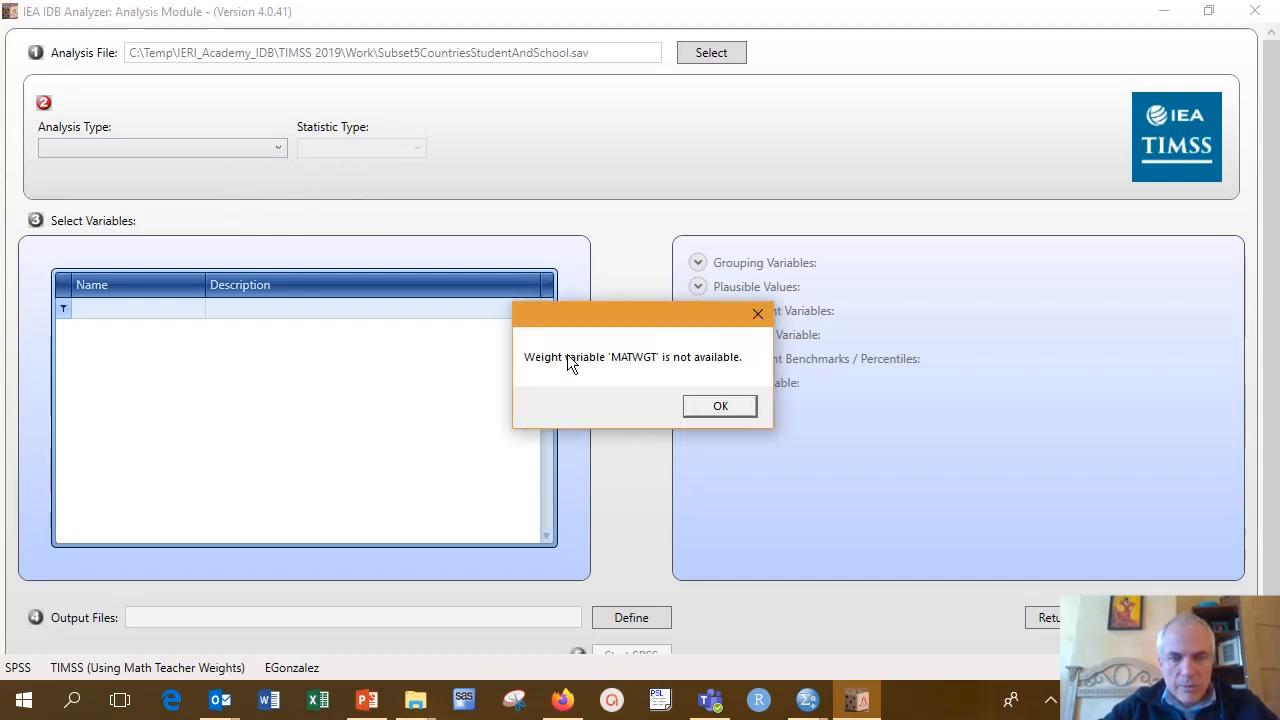
pyautogui.click(719, 408)
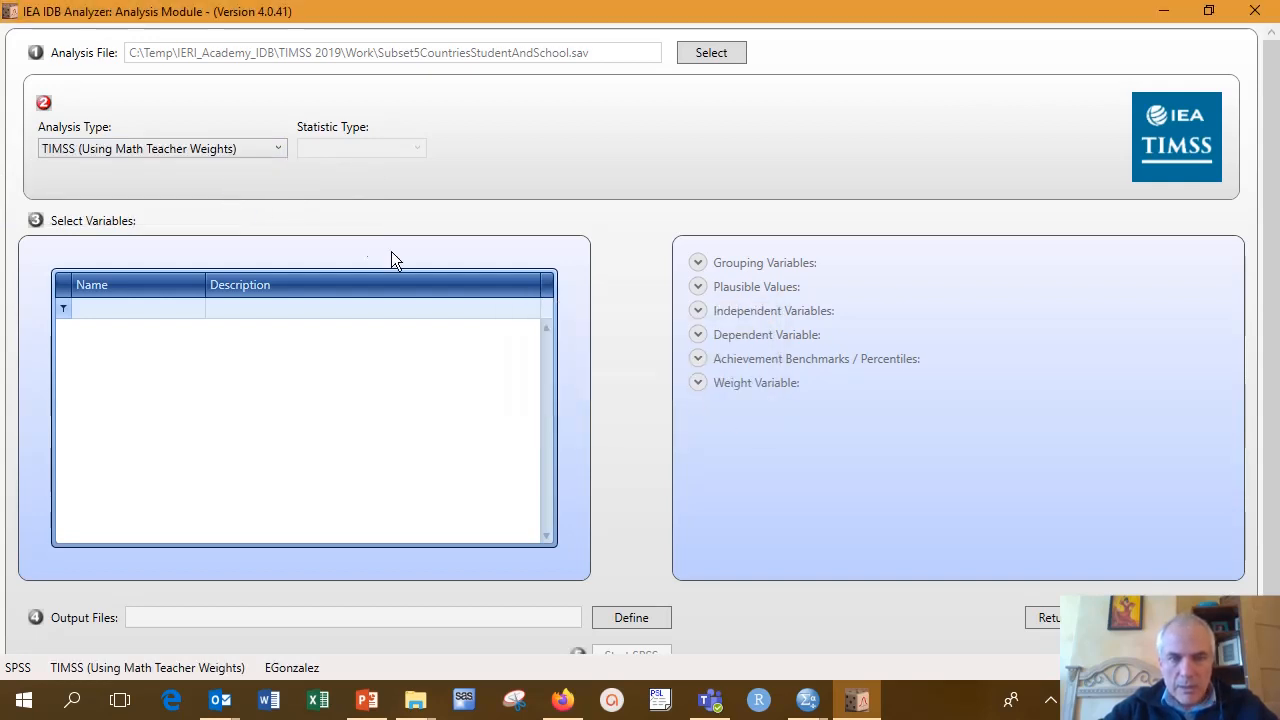
pyautogui.click(267, 155)
pyautogui.click(242, 198)
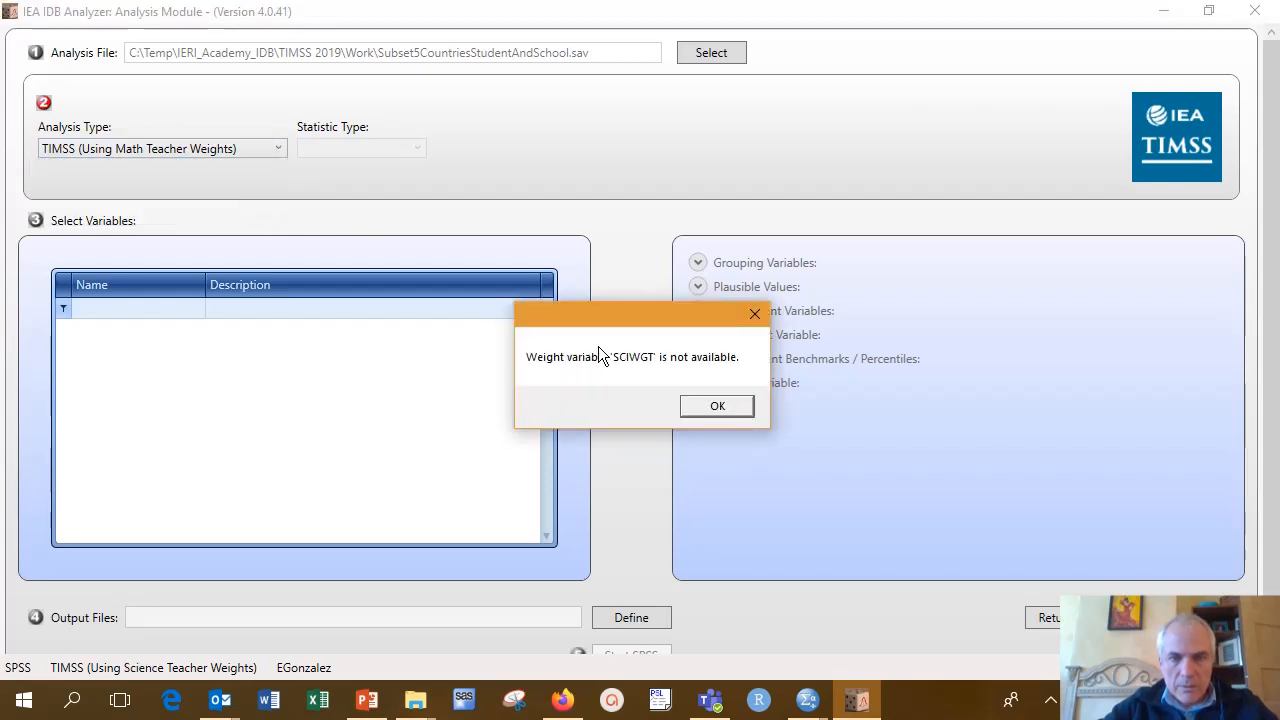
pyautogui.click(710, 408)
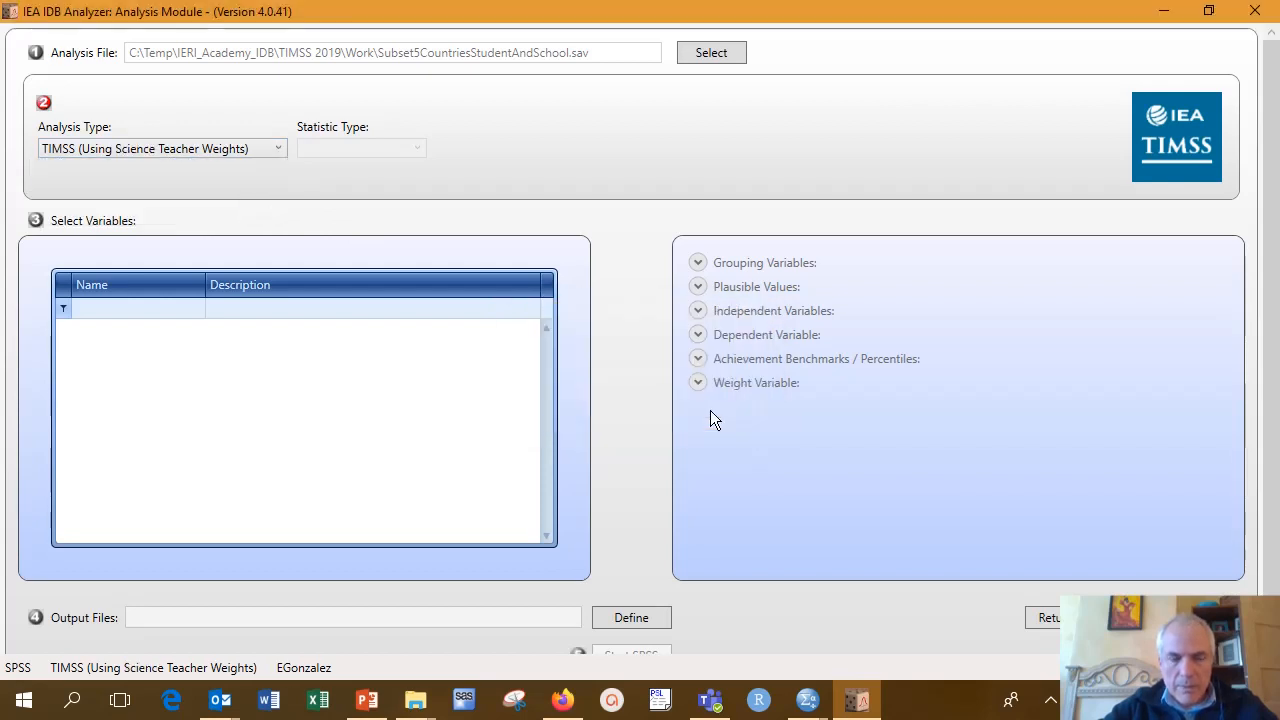
pyautogui.click(250, 151)
pyautogui.click(224, 213)
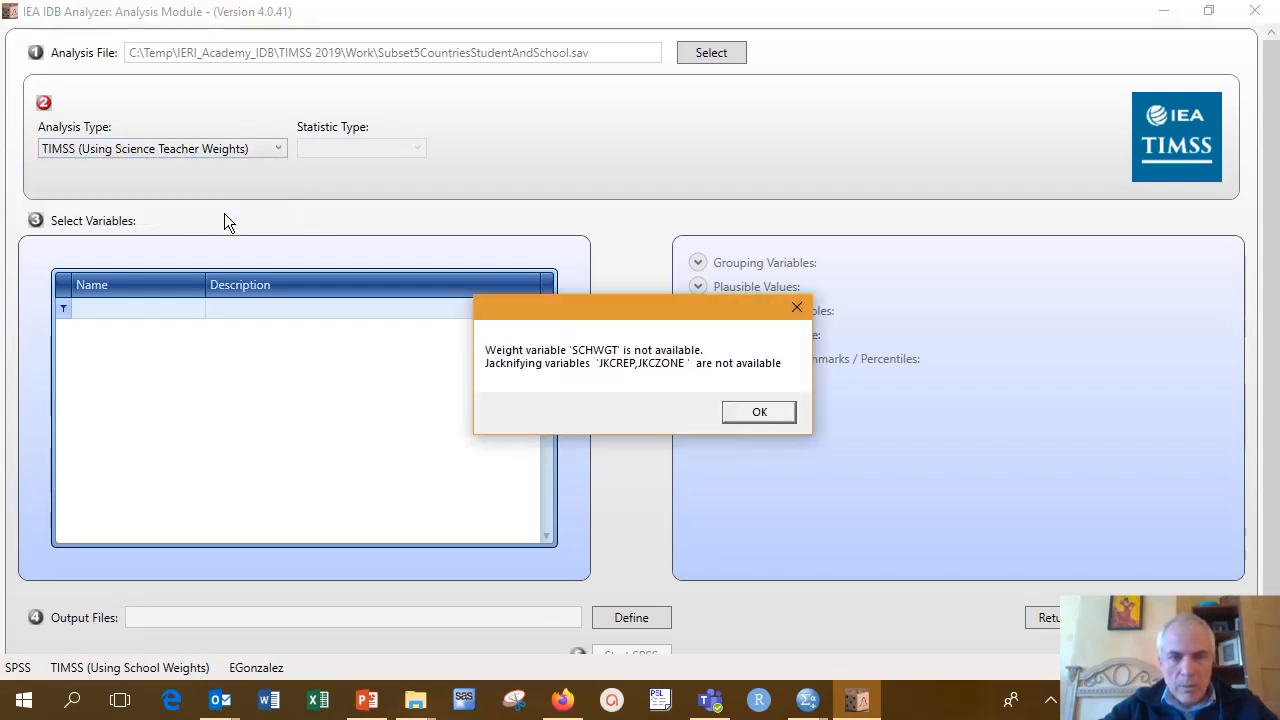
pyautogui.click(786, 417)
# Step: Set the analysis type to TIMSS (Using Student Weights) and the statistic type to Percentages and Means
pyautogui.click(241, 151)
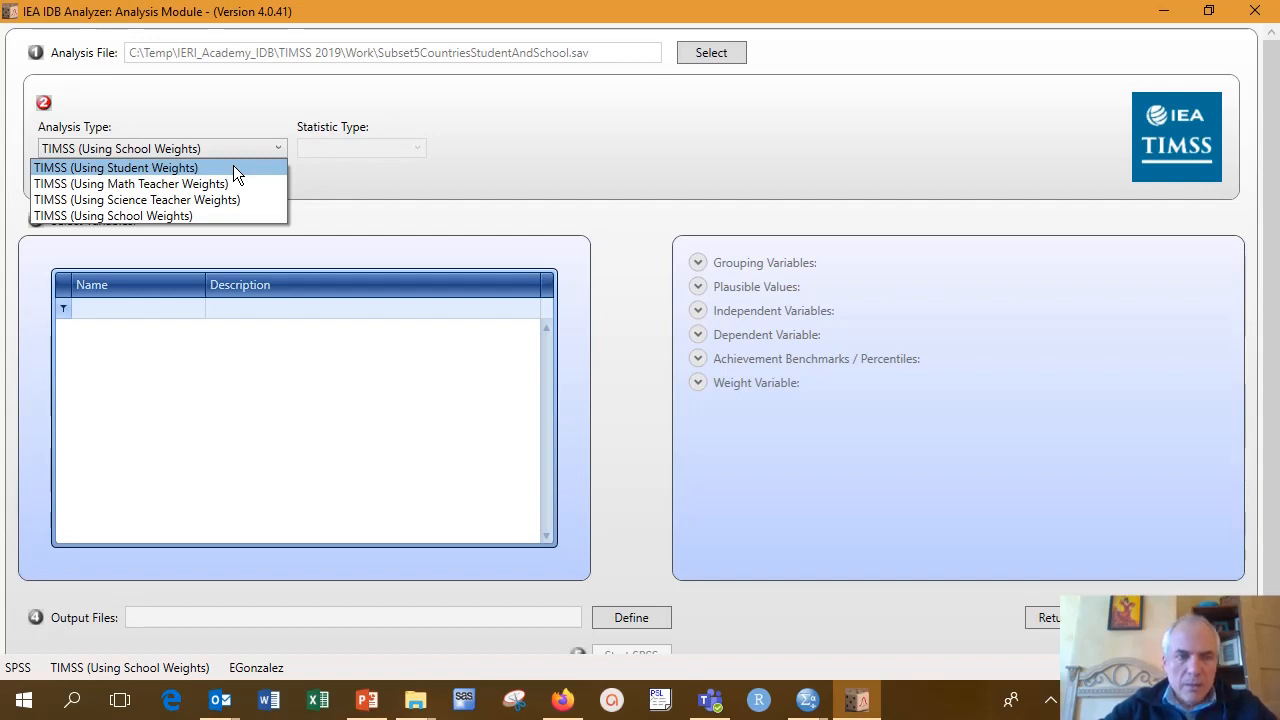
pyautogui.click(233, 167)
pyautogui.click(350, 149)
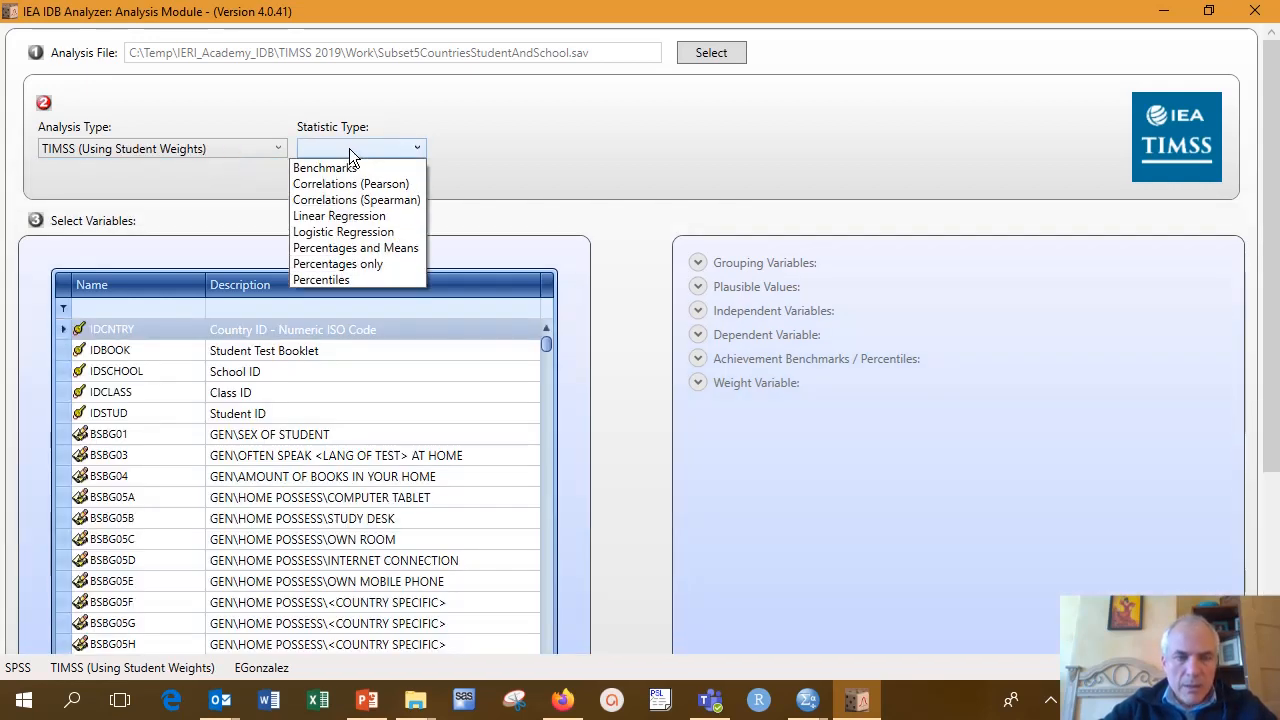
pyautogui.click(389, 248)
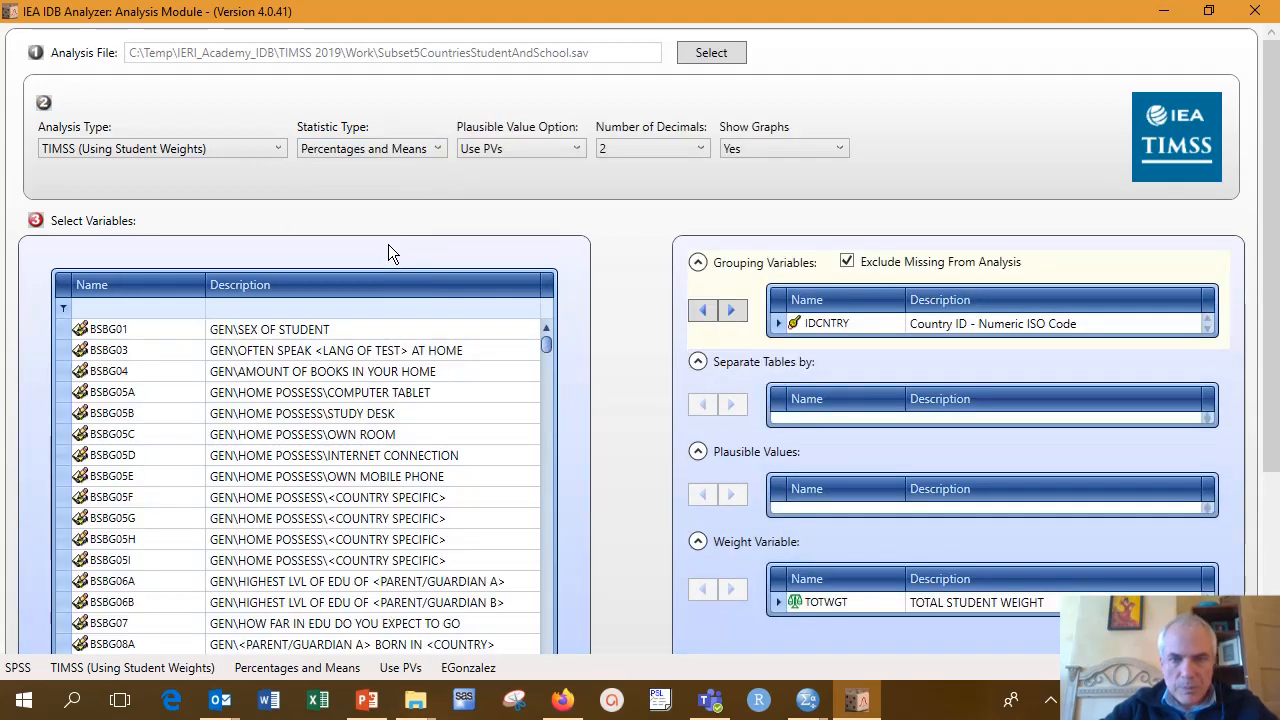
# Step: Add the overall mathematics (BSMMAT01-05) and science (BSSSCI01-05) scores as plausible values
pyautogui.click(756, 507)
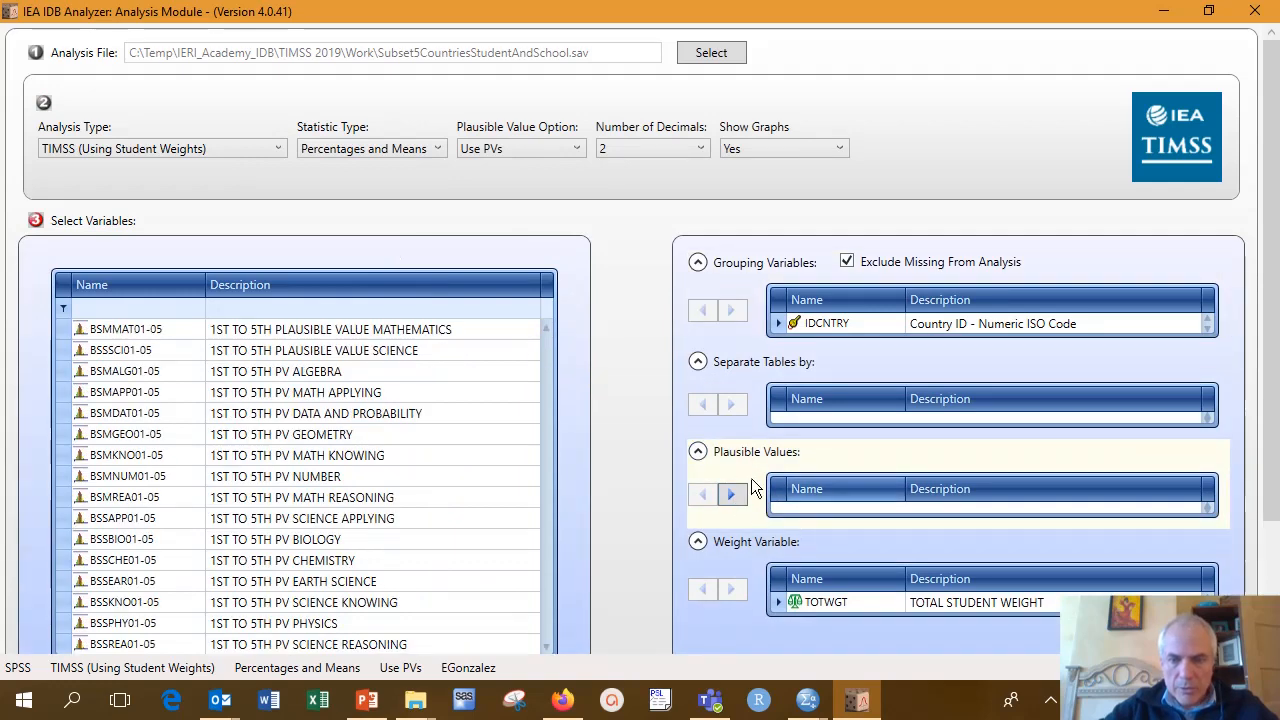
pyautogui.doubleClick(164, 329)
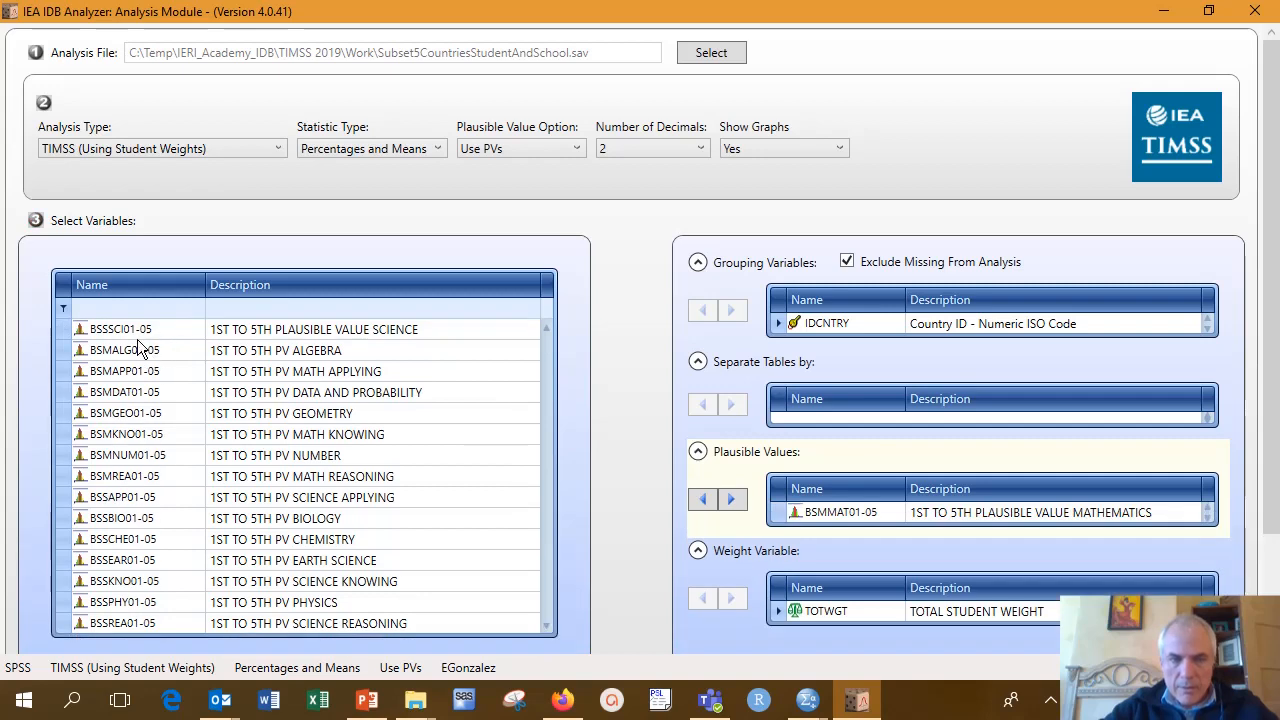
pyautogui.doubleClick(135, 330)
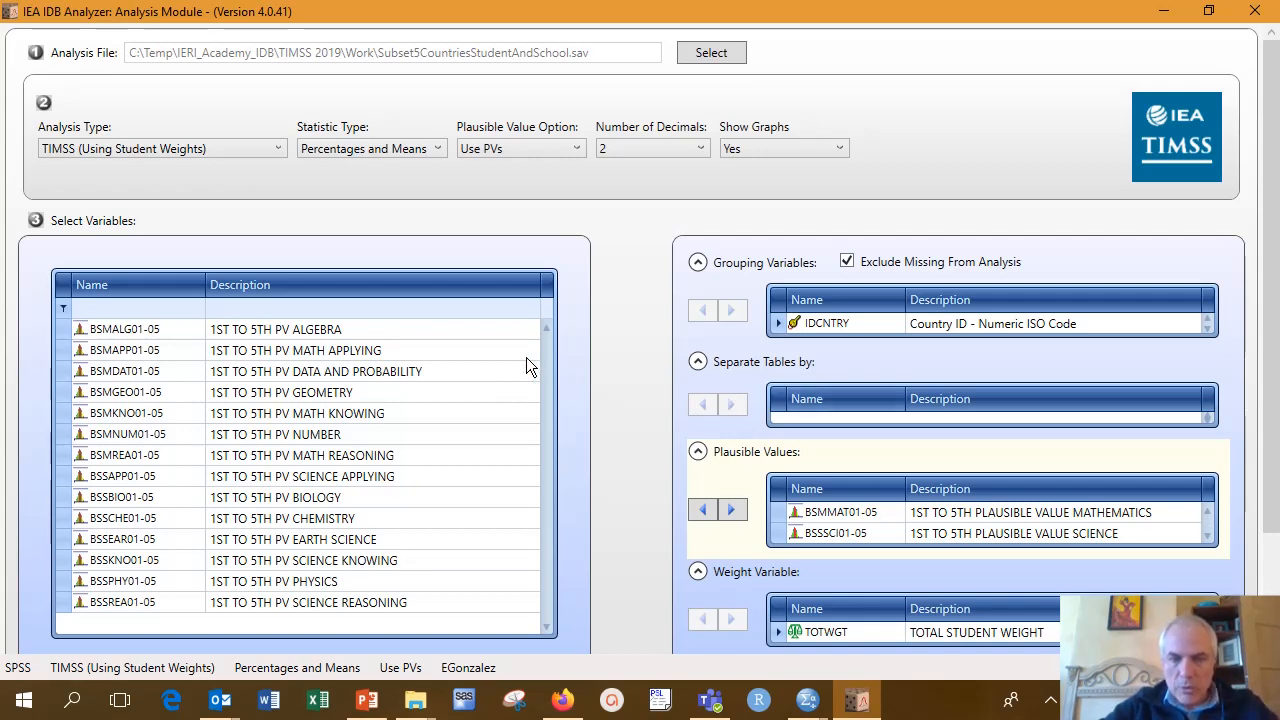
# Step: Filter the variable descriptions by "books" and add BSBG04, the amount of books at home, as a separate-tables variable
pyautogui.click(759, 327)
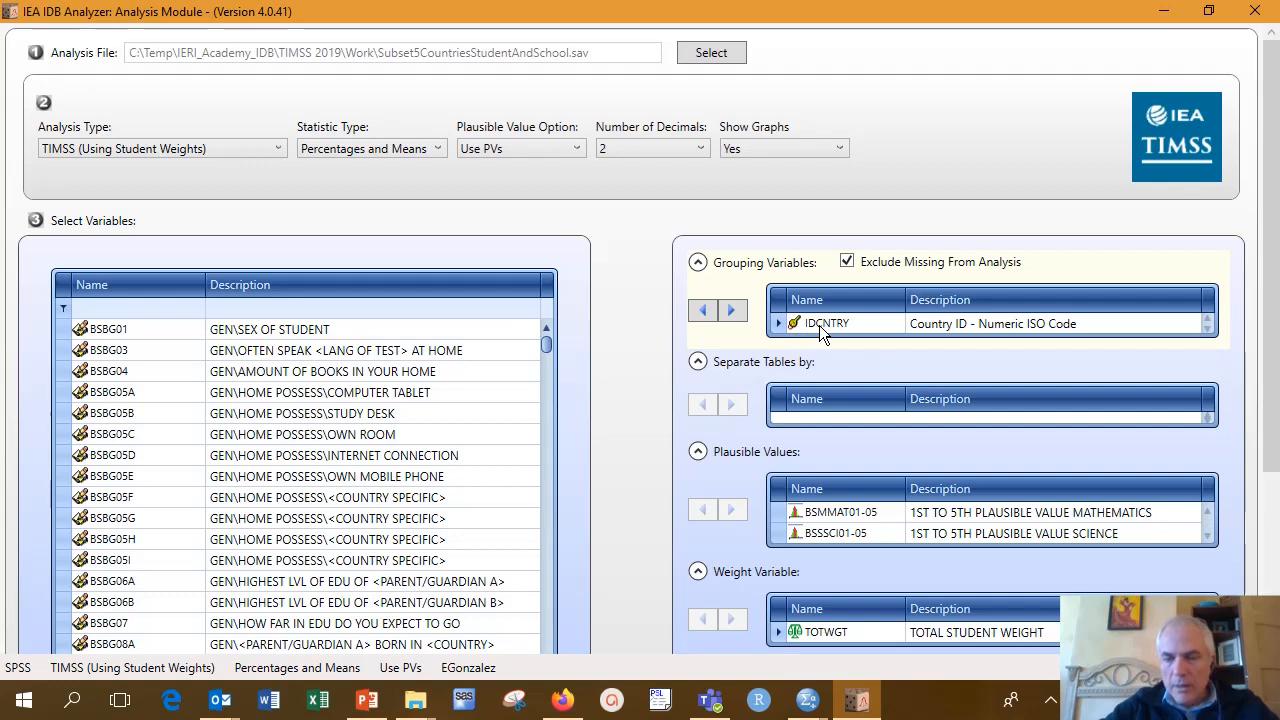
pyautogui.click(757, 419)
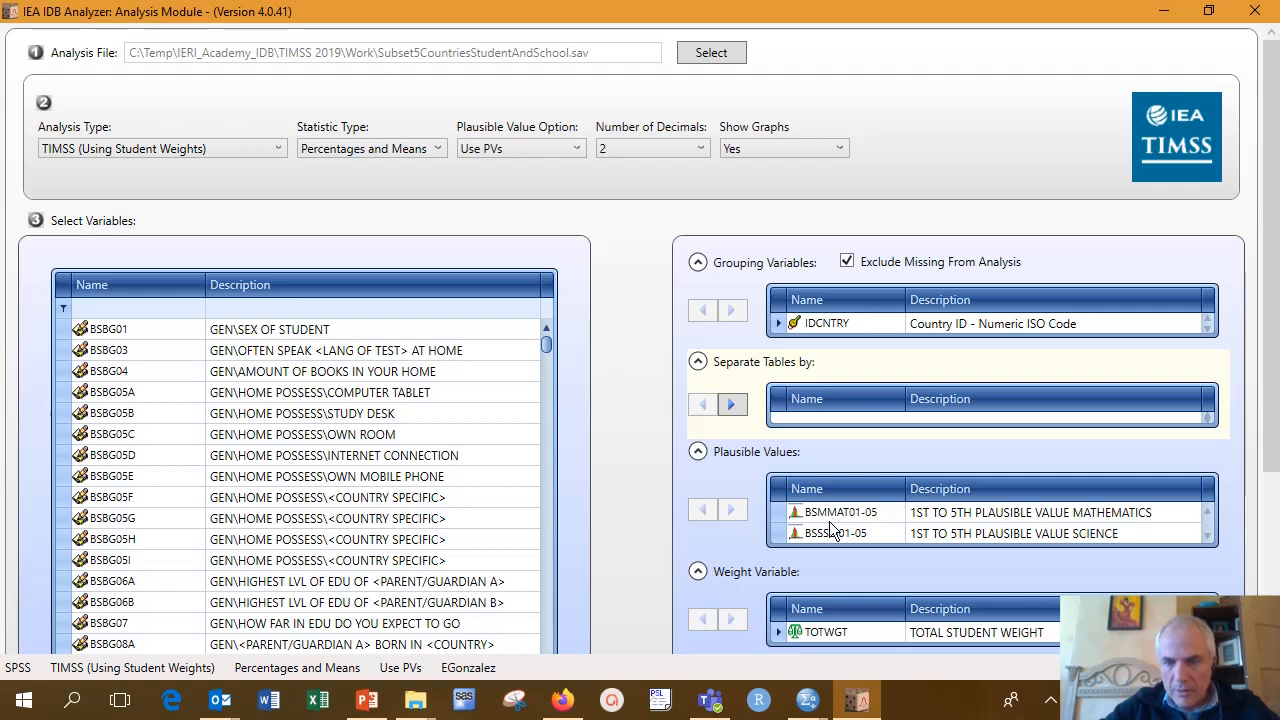
pyautogui.click(315, 308)
pyautogui.write('books')
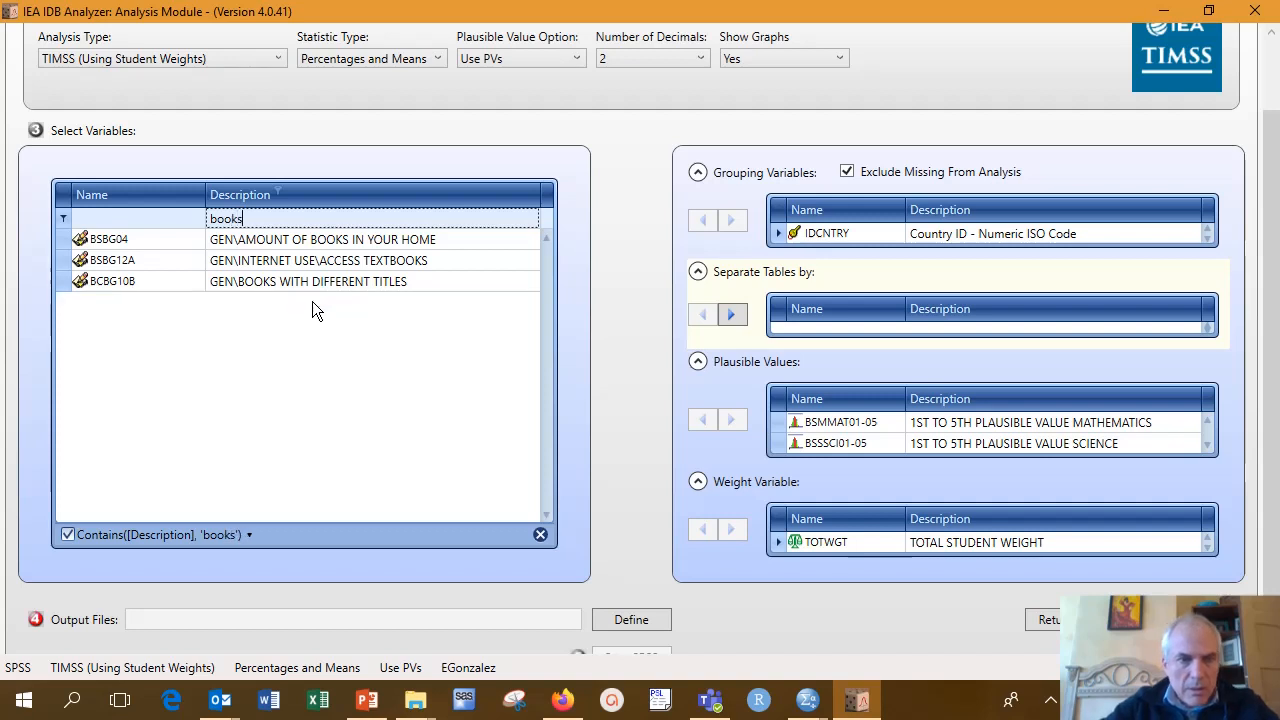
pyautogui.click(222, 249)
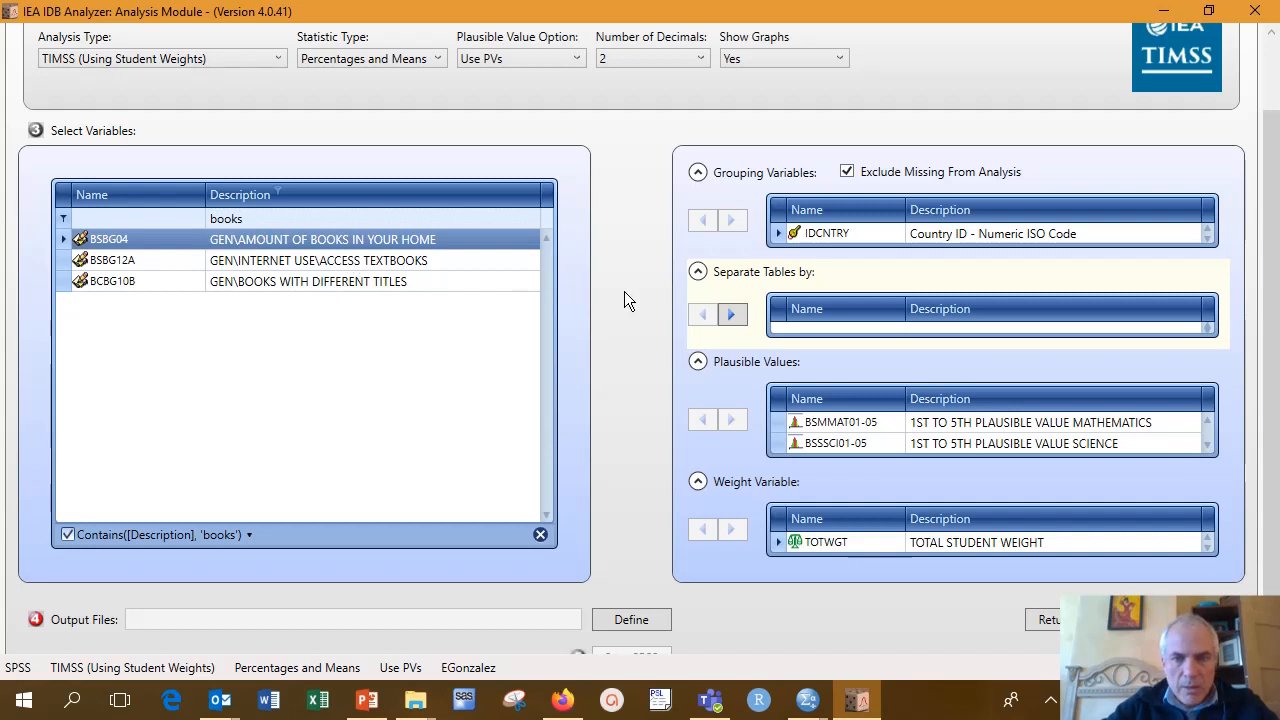
pyautogui.click(729, 318)
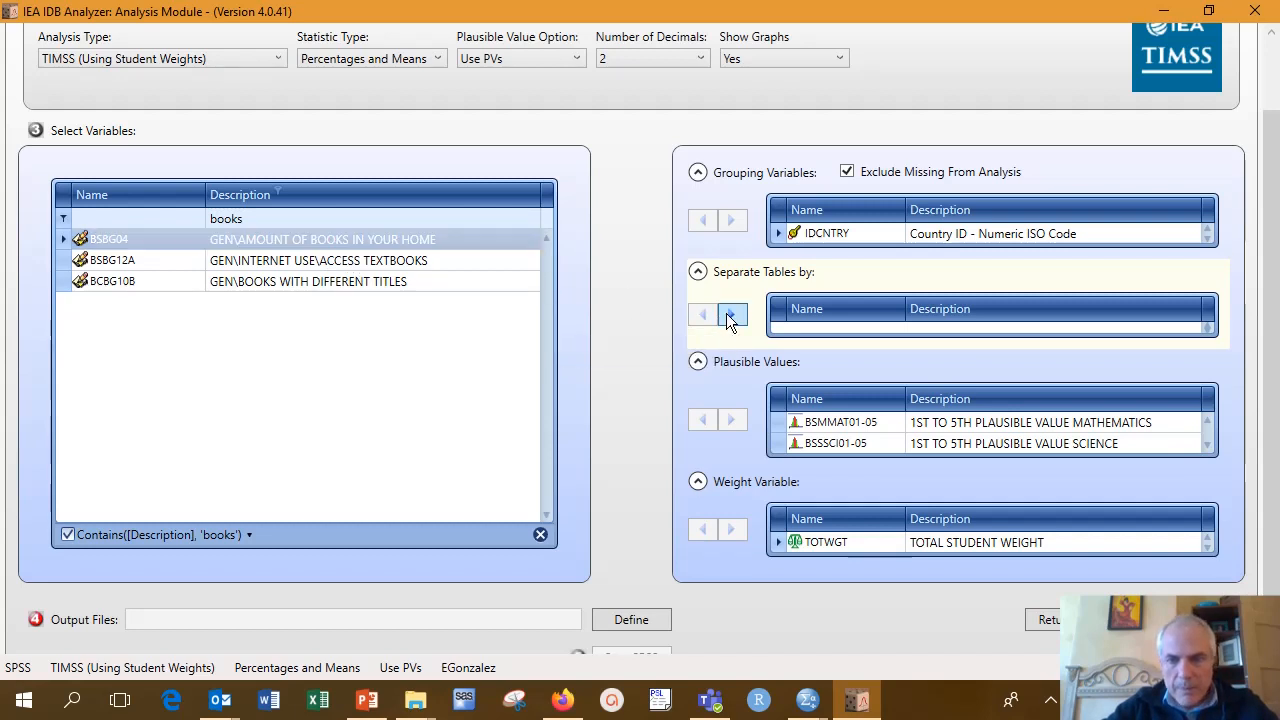
# Step: Filter the variable descriptions by "loca" and add BCBG05B, the immediate area of school location, as a separate-tables variable
pyautogui.click(458, 218)
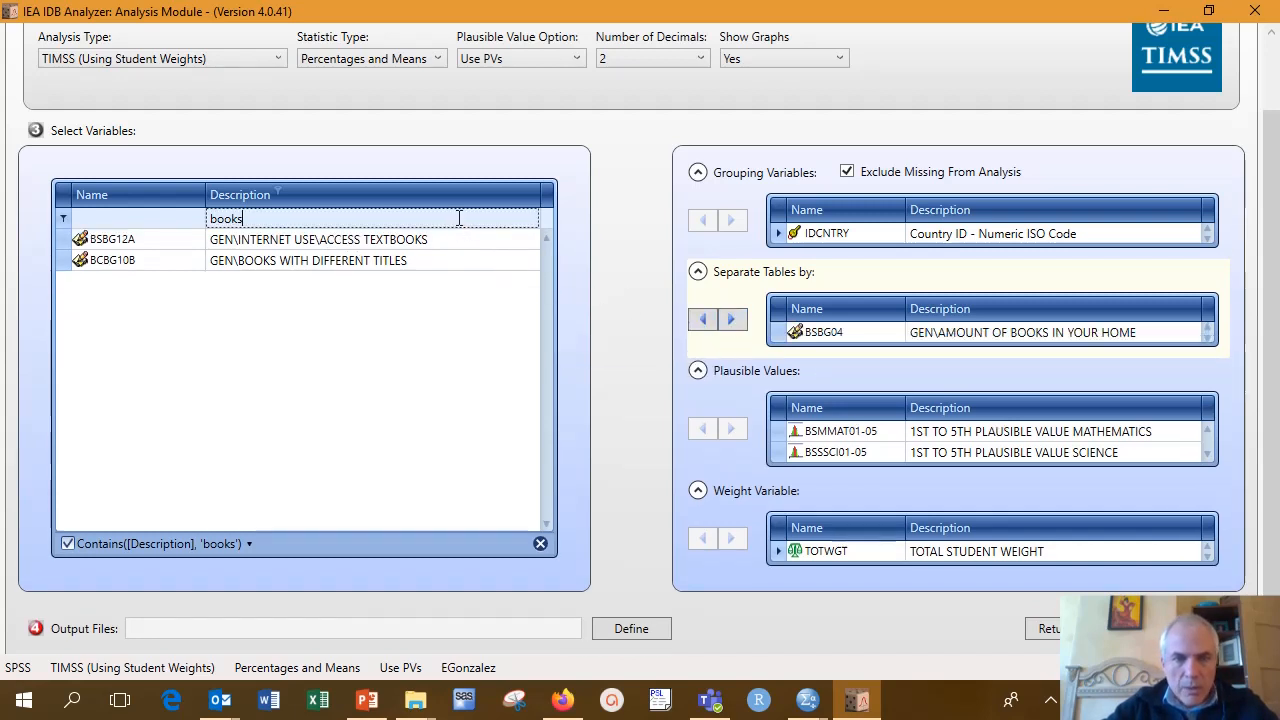
pyautogui.press('BackSpace')
pyautogui.press('BackSpace')
pyautogui.press('BackSpace')
pyautogui.press('BackSpace')
pyautogui.press('BackSpace')
pyautogui.write('loca')
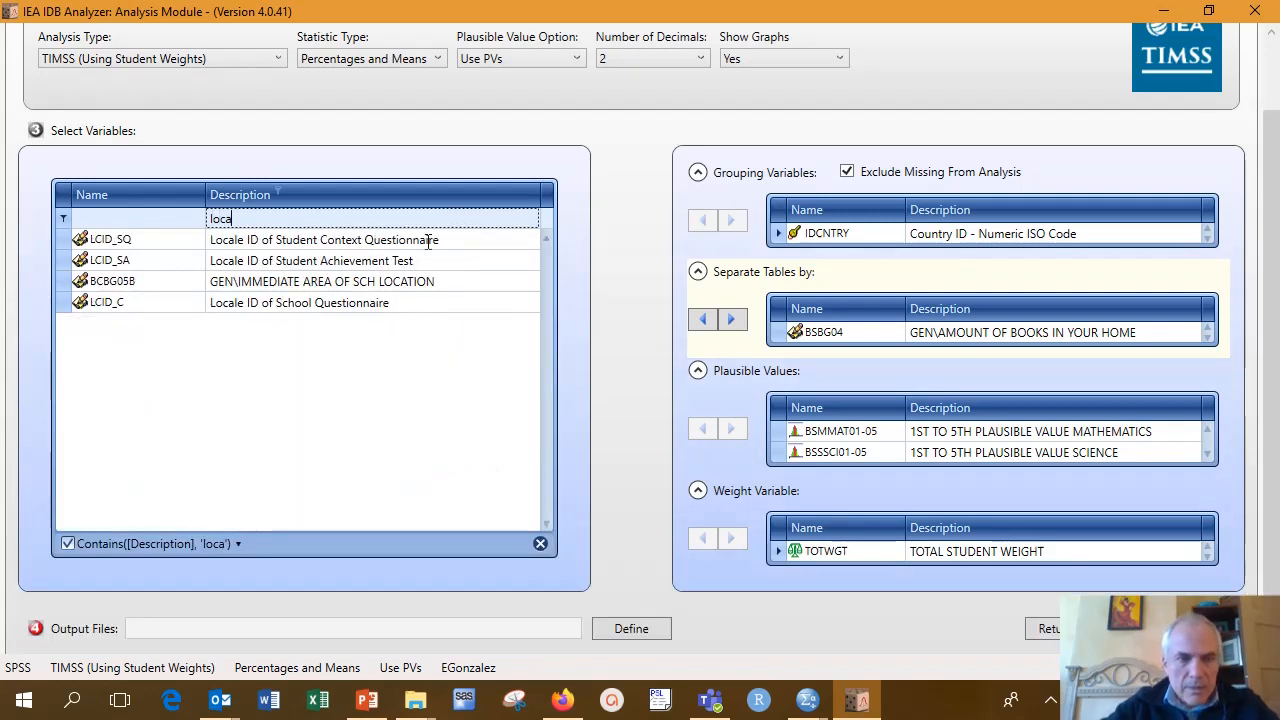
pyautogui.click(352, 281)
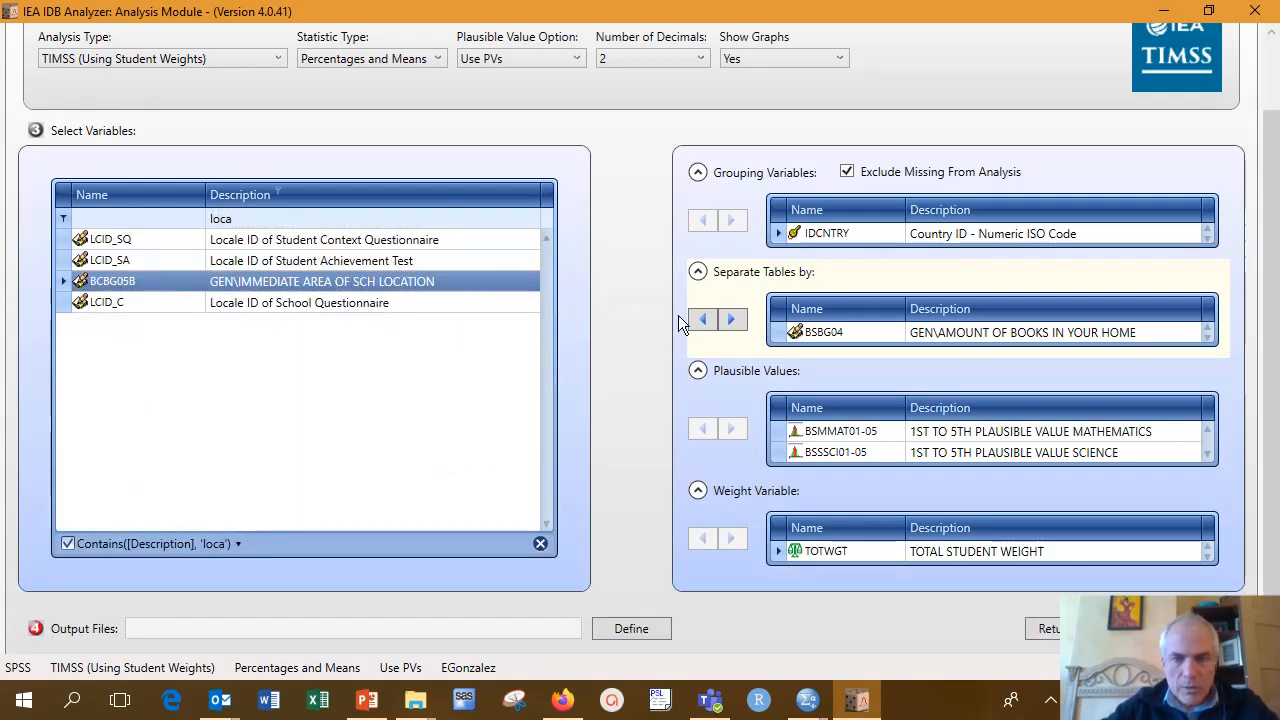
pyautogui.click(729, 320)
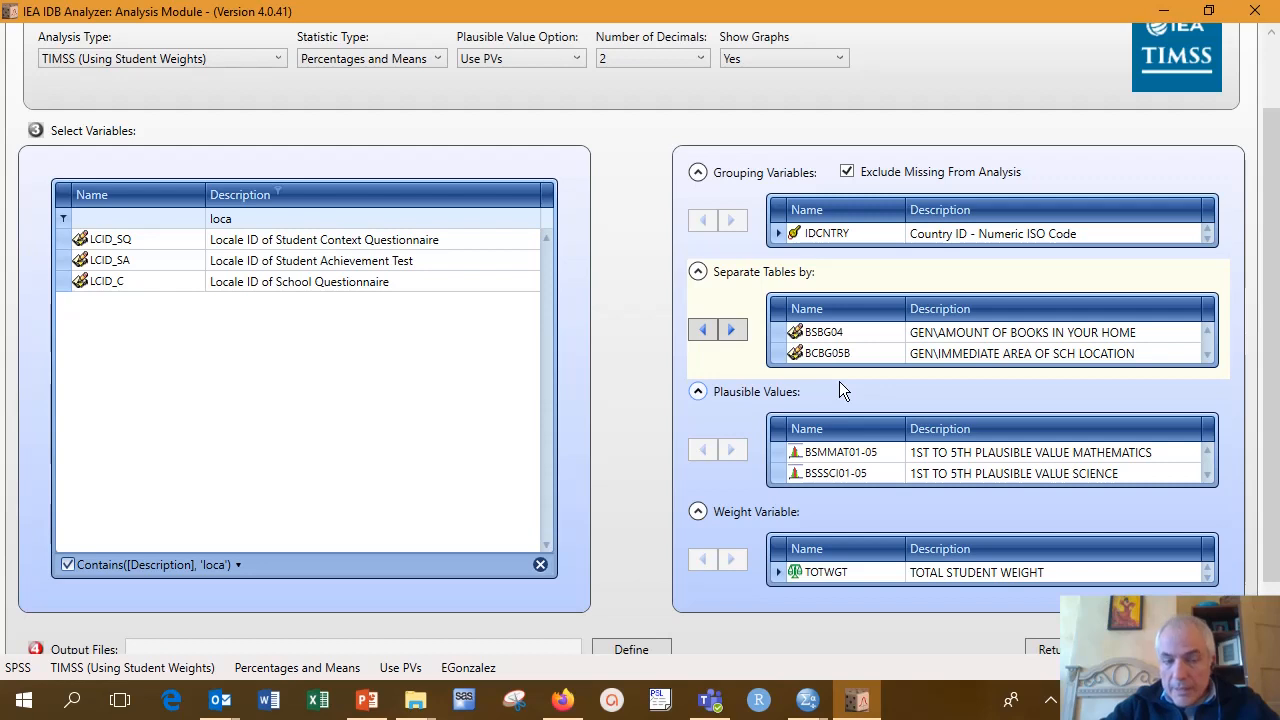
# Step: Examine the variable details and value labels of BSBG04 and BCBG05B
pyautogui.click(853, 332)
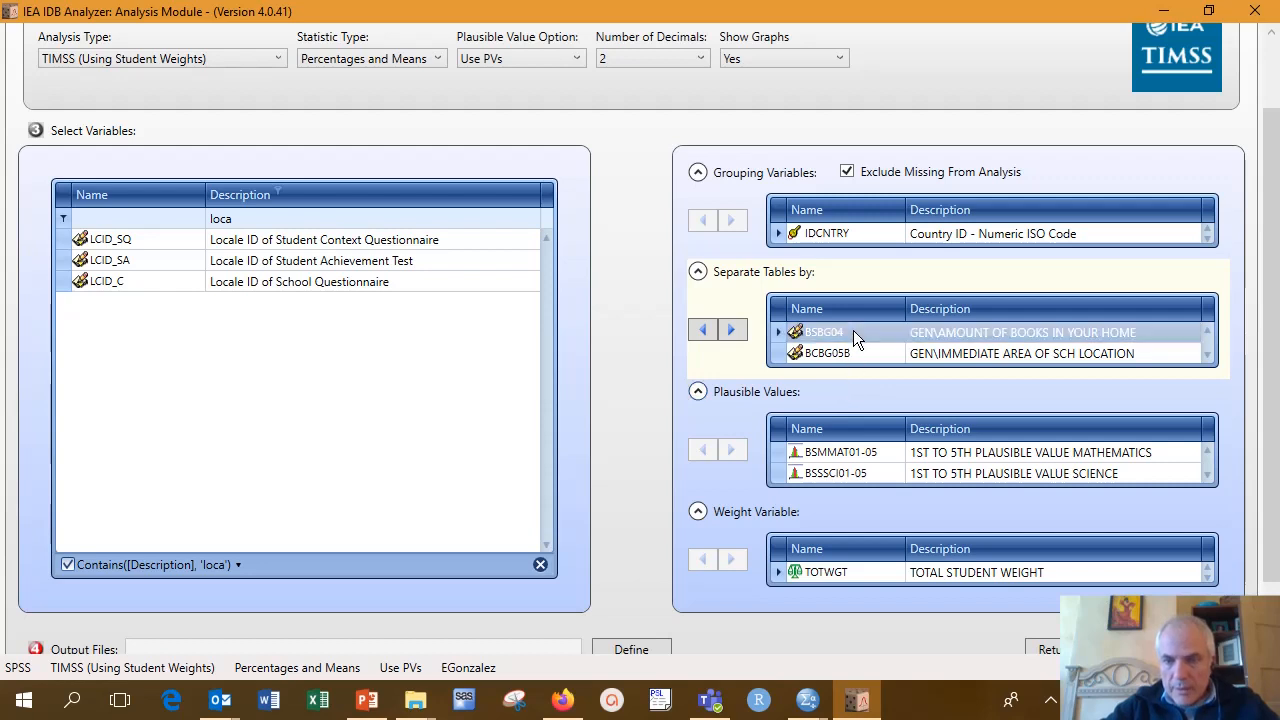
pyautogui.rightClick(853, 331)
pyautogui.click(832, 347)
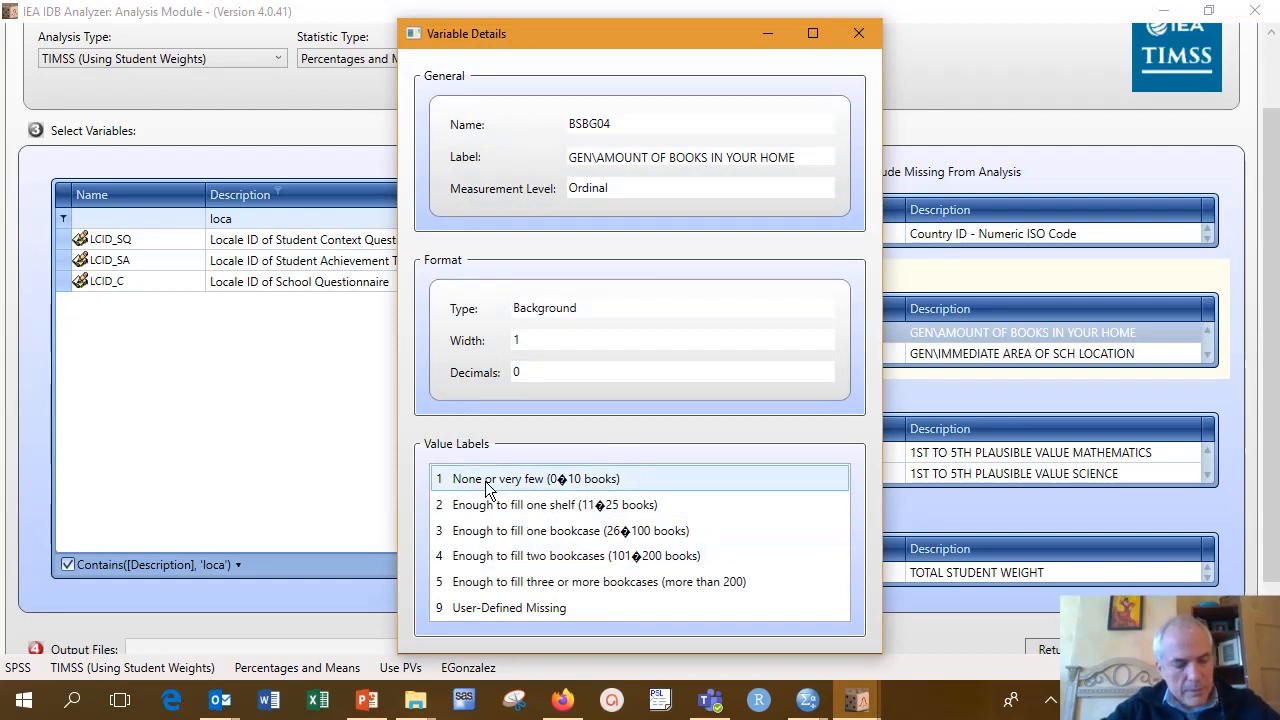
pyautogui.click(859, 35)
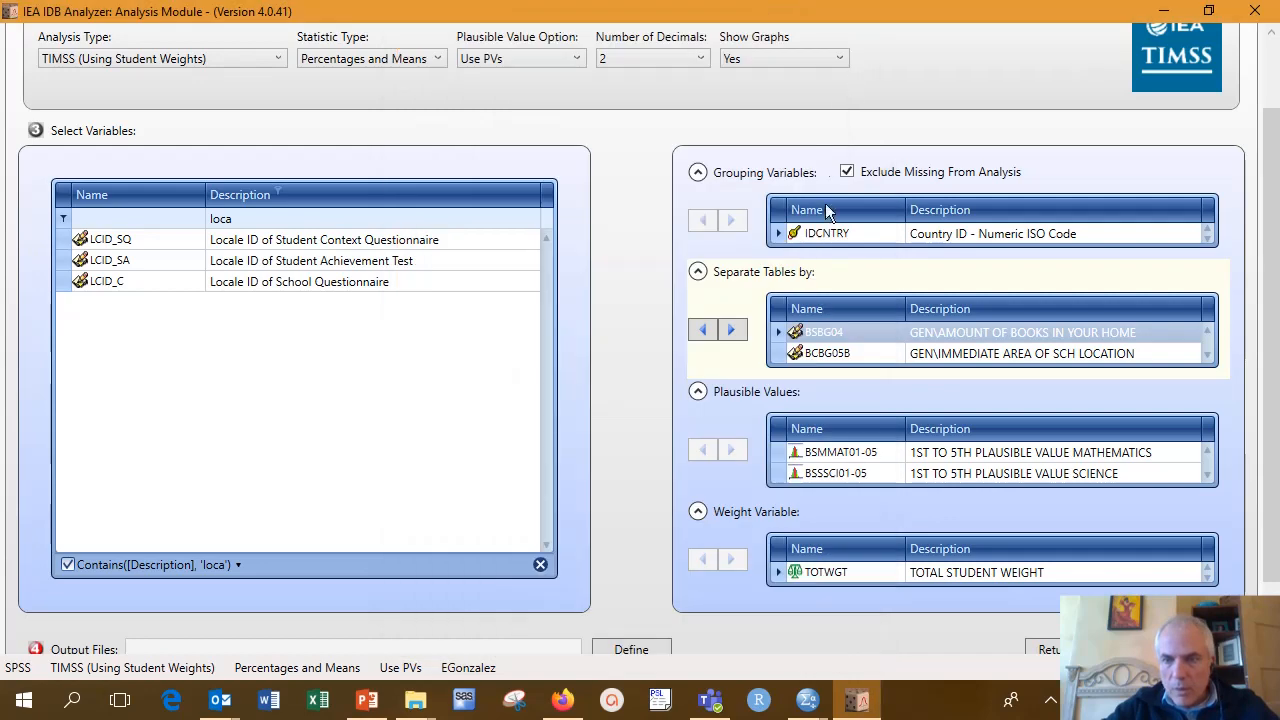
pyautogui.click(863, 354)
pyautogui.rightClick(863, 354)
pyautogui.click(817, 370)
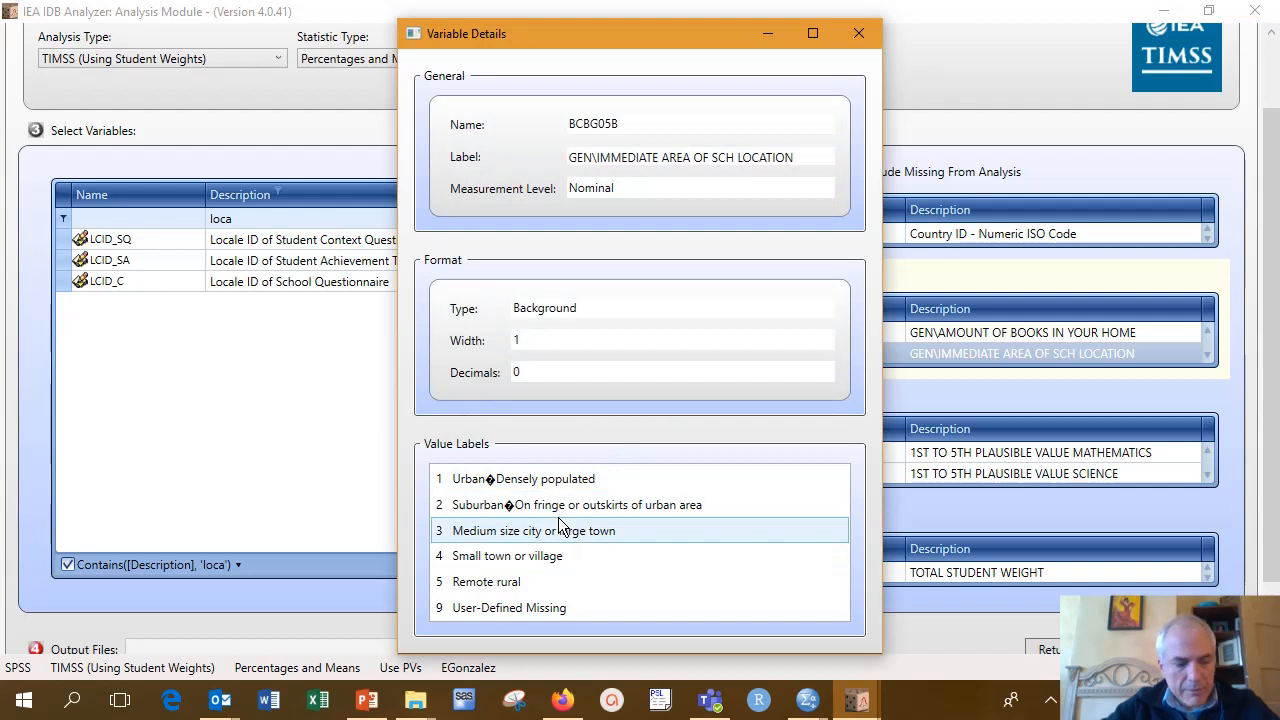
pyautogui.click(866, 36)
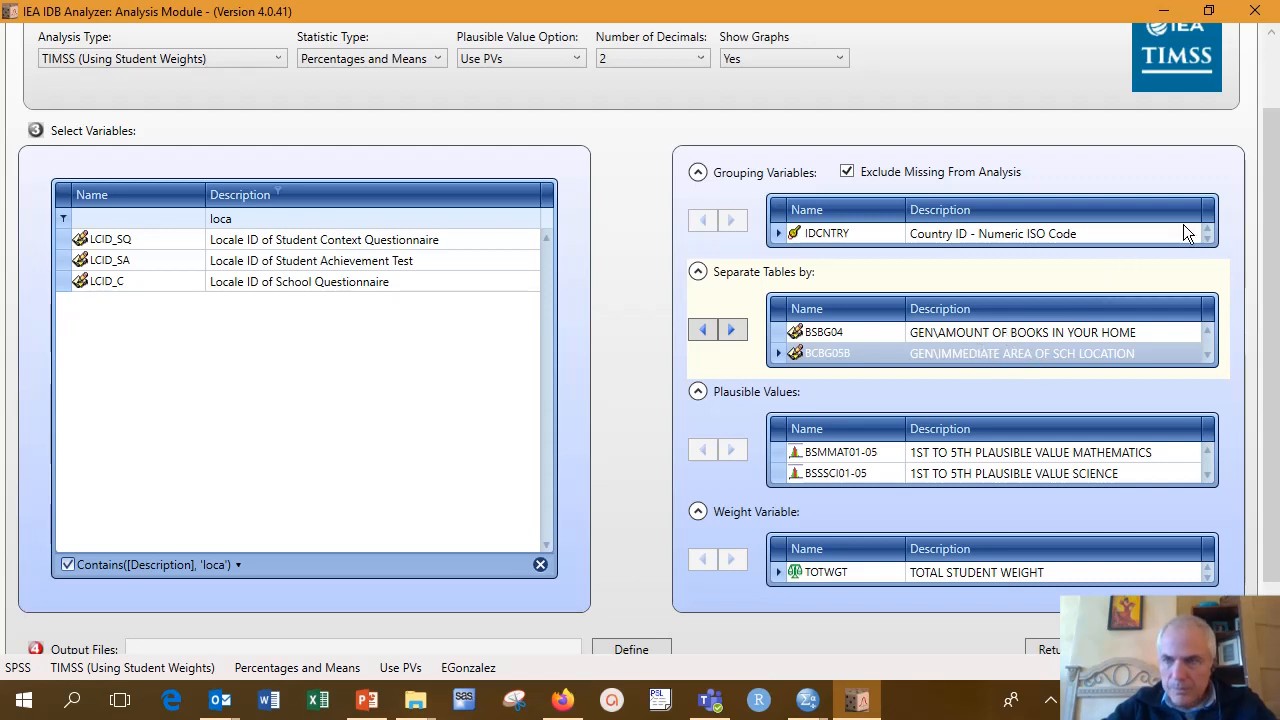
# Step: Define the output files as MathScieByBooksAndLocation in the Work folder and start SPSS with the generated syntax
pyautogui.moveTo(1275, 225); pyautogui.dragTo(1275, 288)
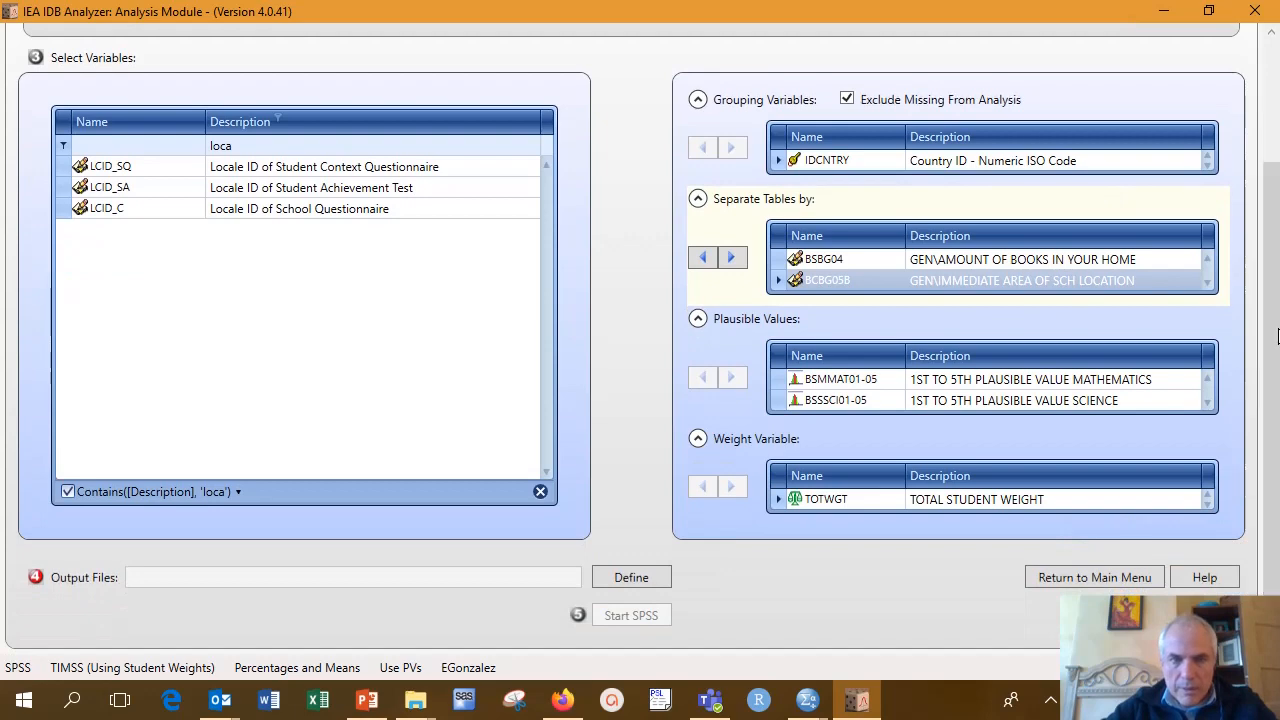
pyautogui.click(628, 579)
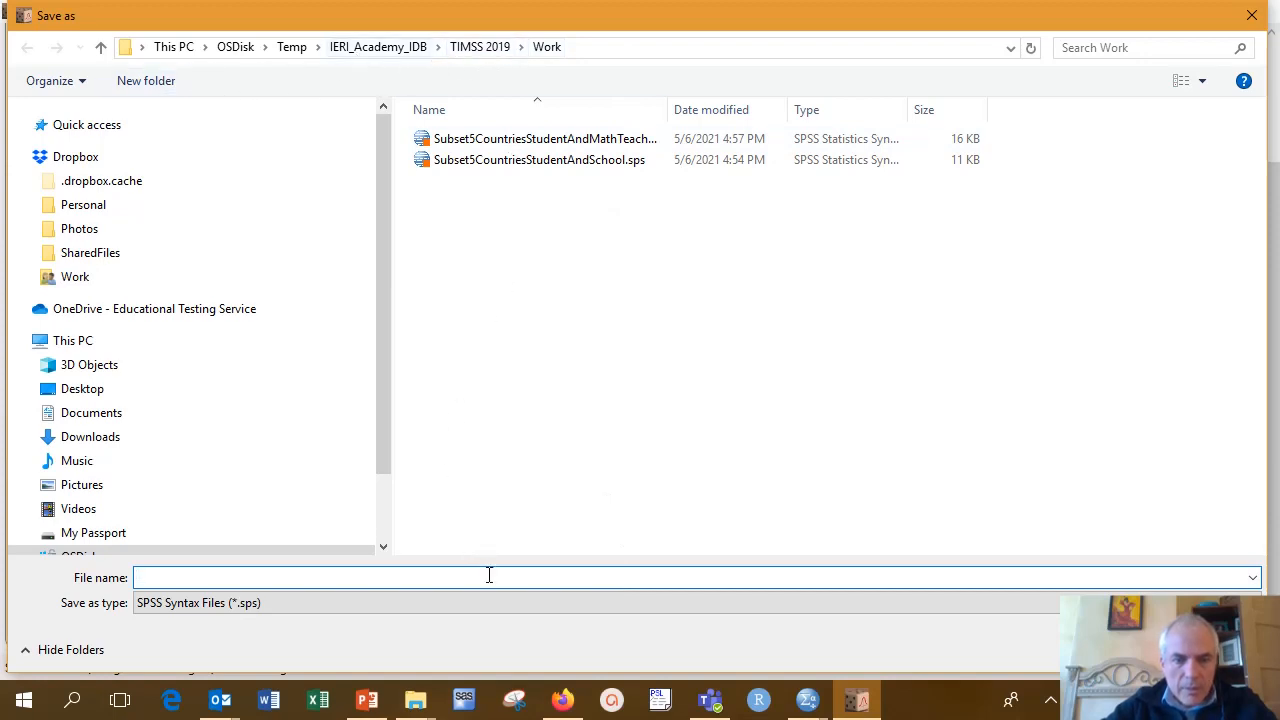
pyautogui.write('MathScie')
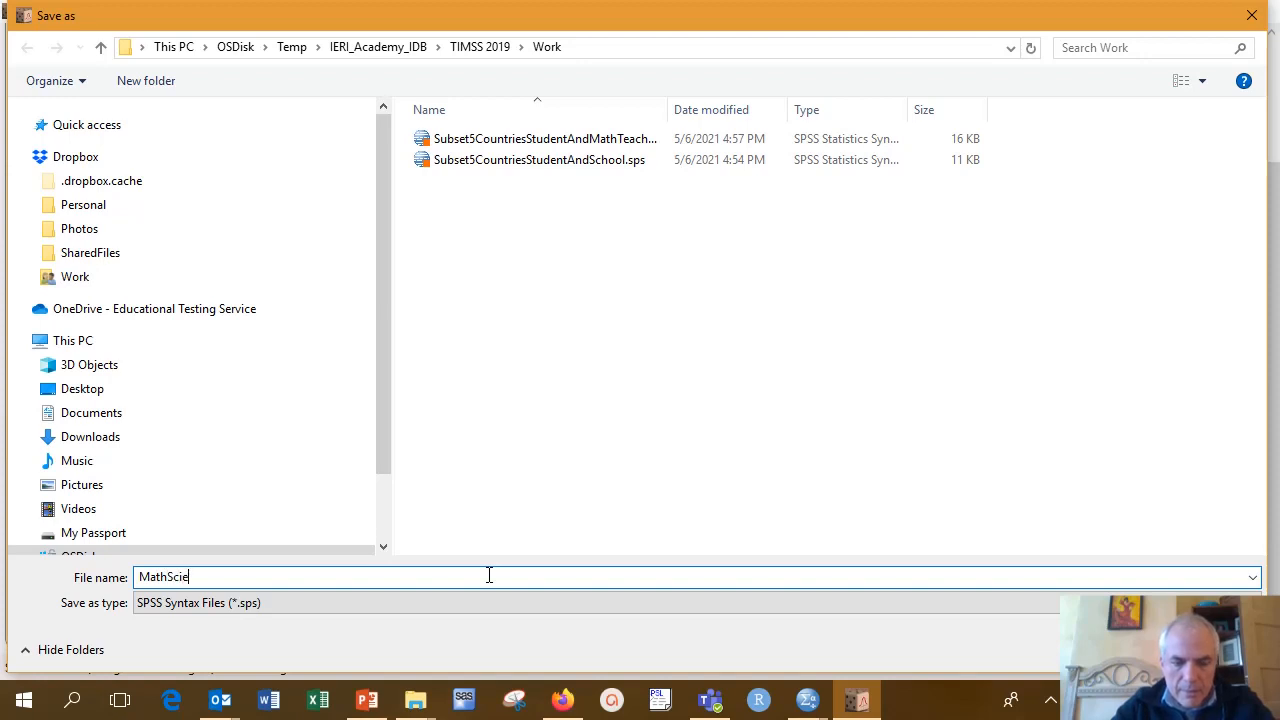
pyautogui.write('ByBooksAndLocation')
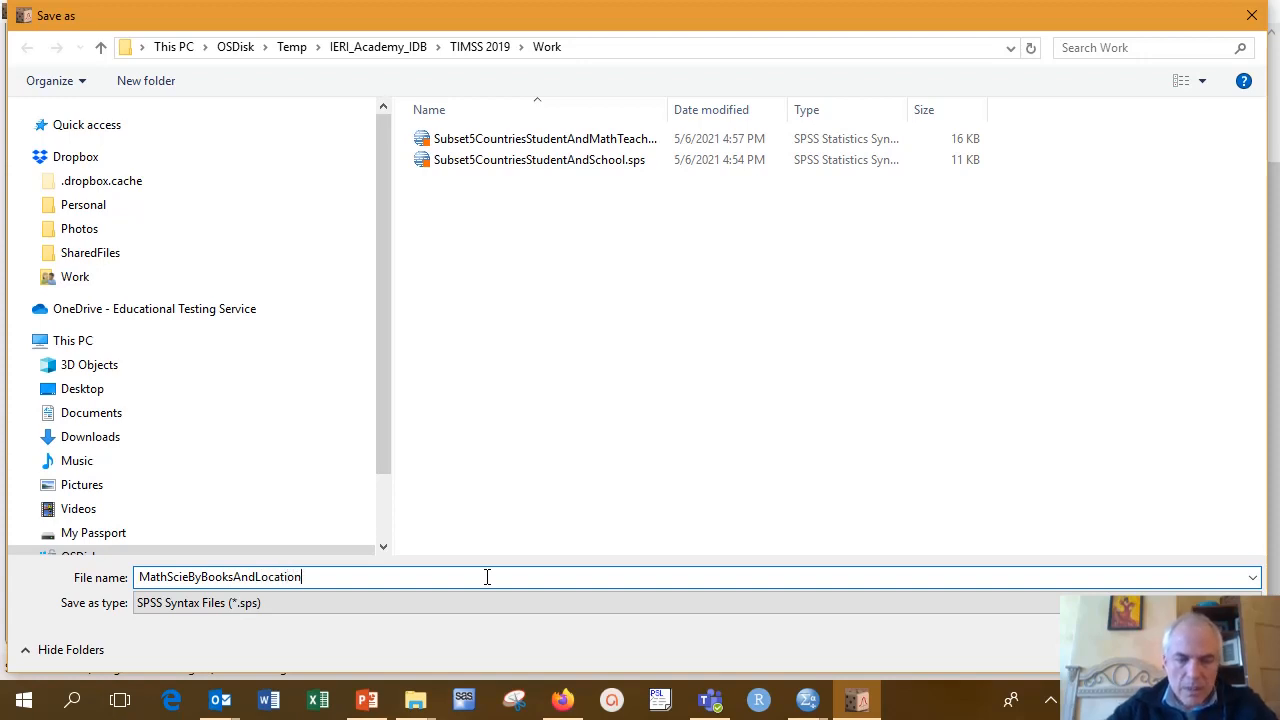
pyautogui.press('Return')
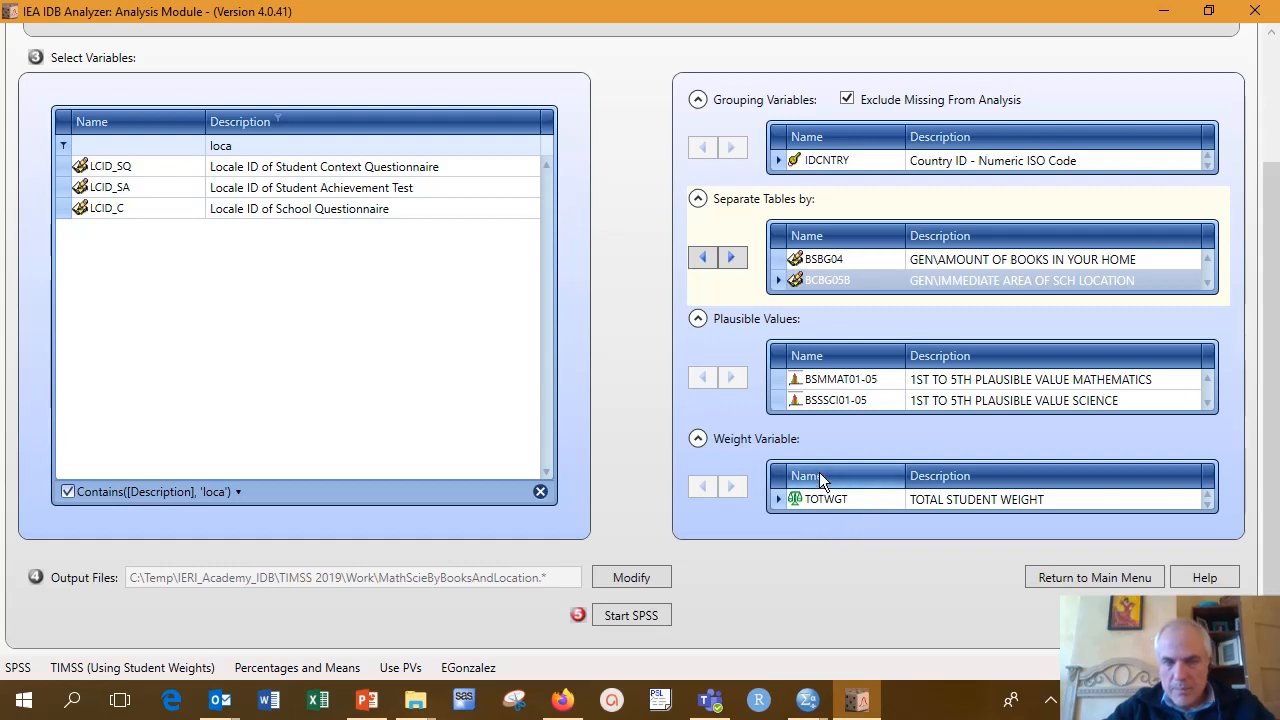
pyautogui.click(634, 613)
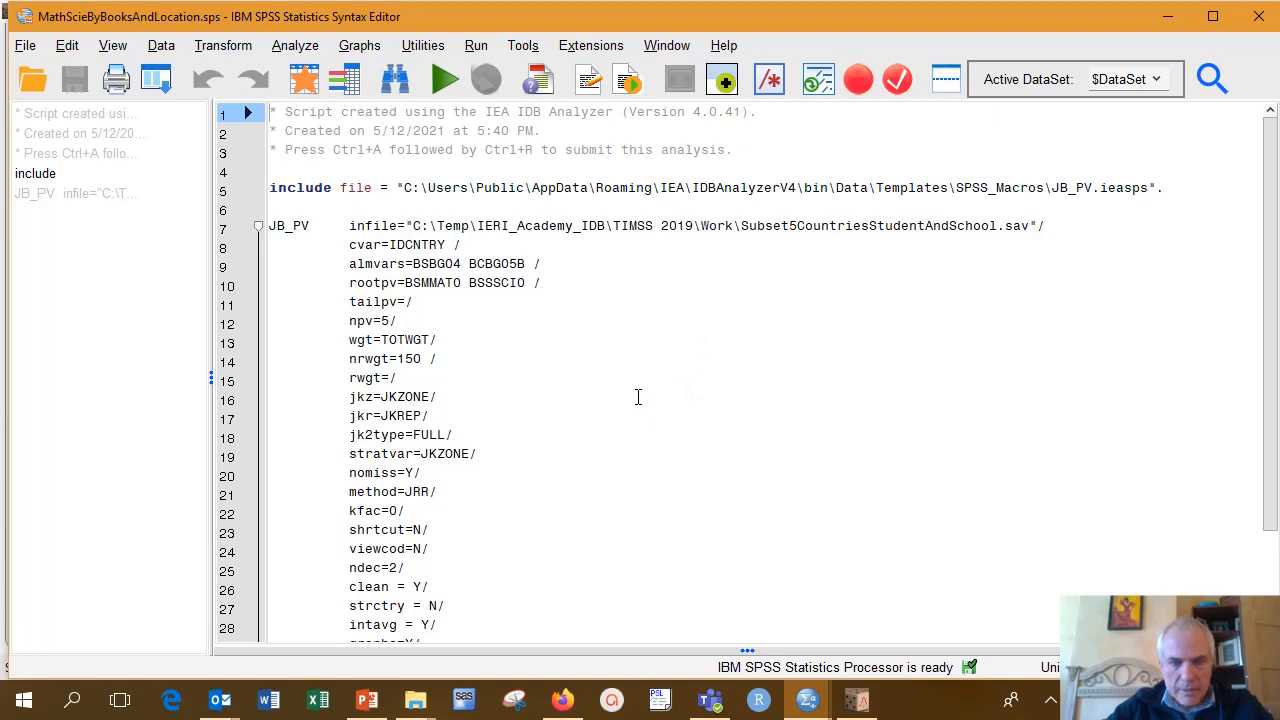
# Step: Review the generated syntax, including the input file, analysis variables, replicate weight count, jackknife settings and output file
pyautogui.moveTo(413, 226); pyautogui.dragTo(1016, 228)
pyautogui.moveTo(357, 245); pyautogui.dragTo(522, 296)
pyautogui.moveTo(396, 358); pyautogui.dragTo(428, 362)
pyautogui.moveTo(373, 397); pyautogui.dragTo(413, 436)
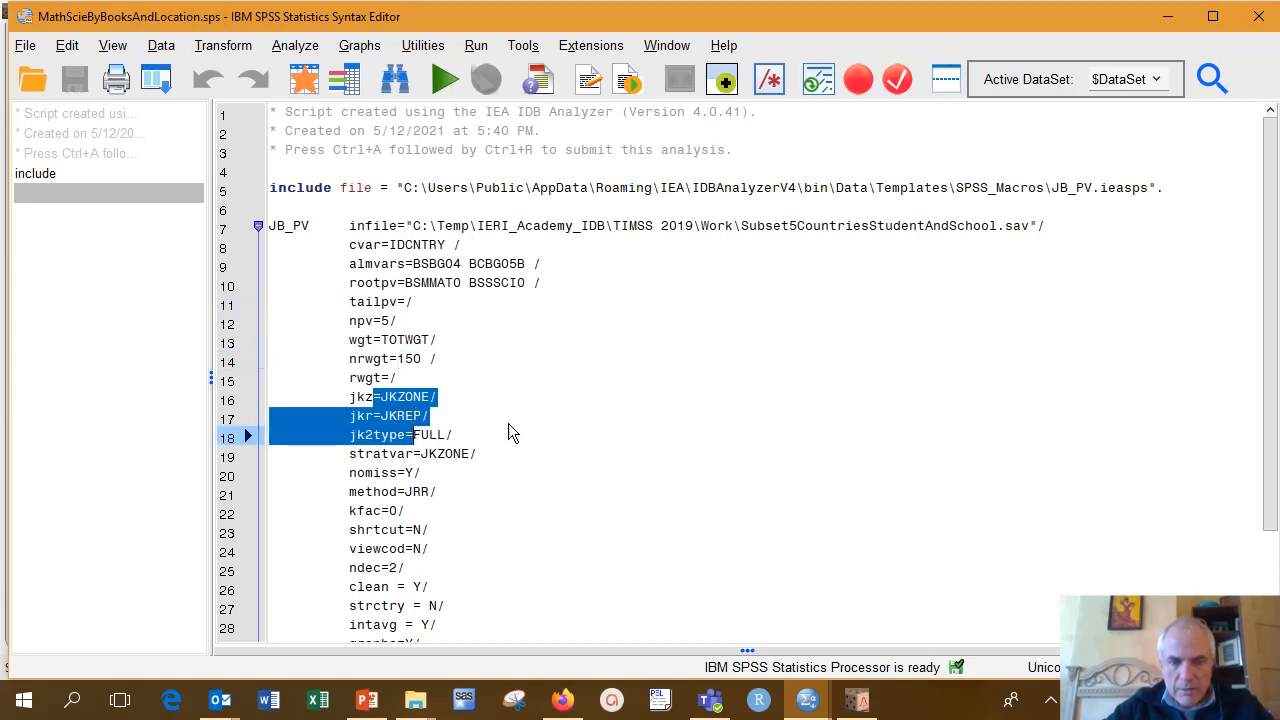
pyautogui.scroll(-2, 539, 429)
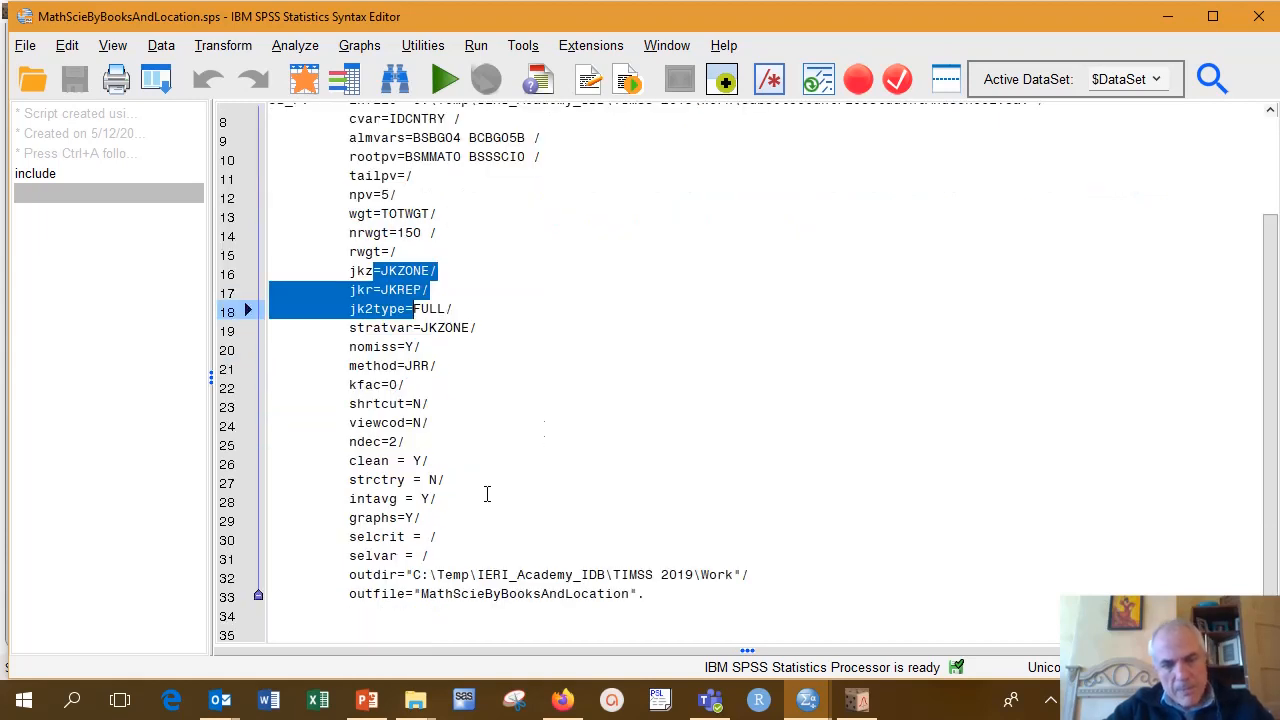
# Step: Check the output folder and output file name at the end of the syntax
pyautogui.moveTo(341, 575); pyautogui.dragTo(660, 600)
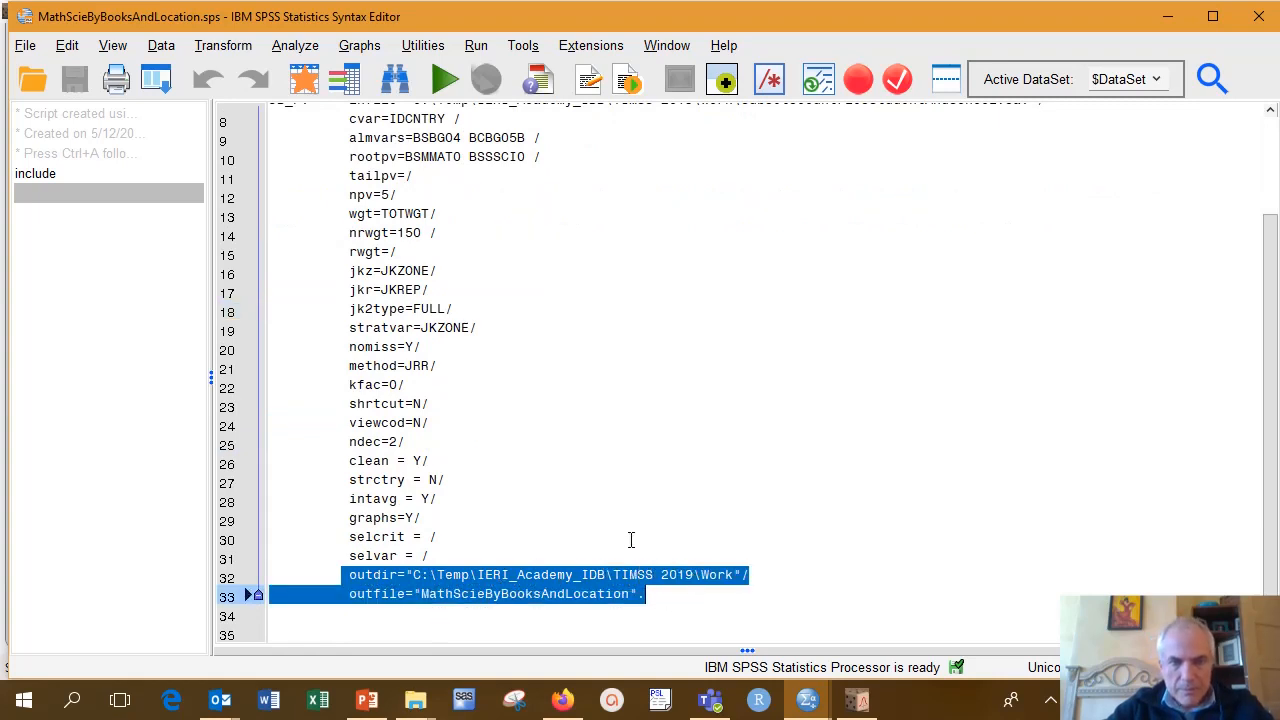
pyautogui.click(650, 491)
pyautogui.scroll(3, 650, 491)
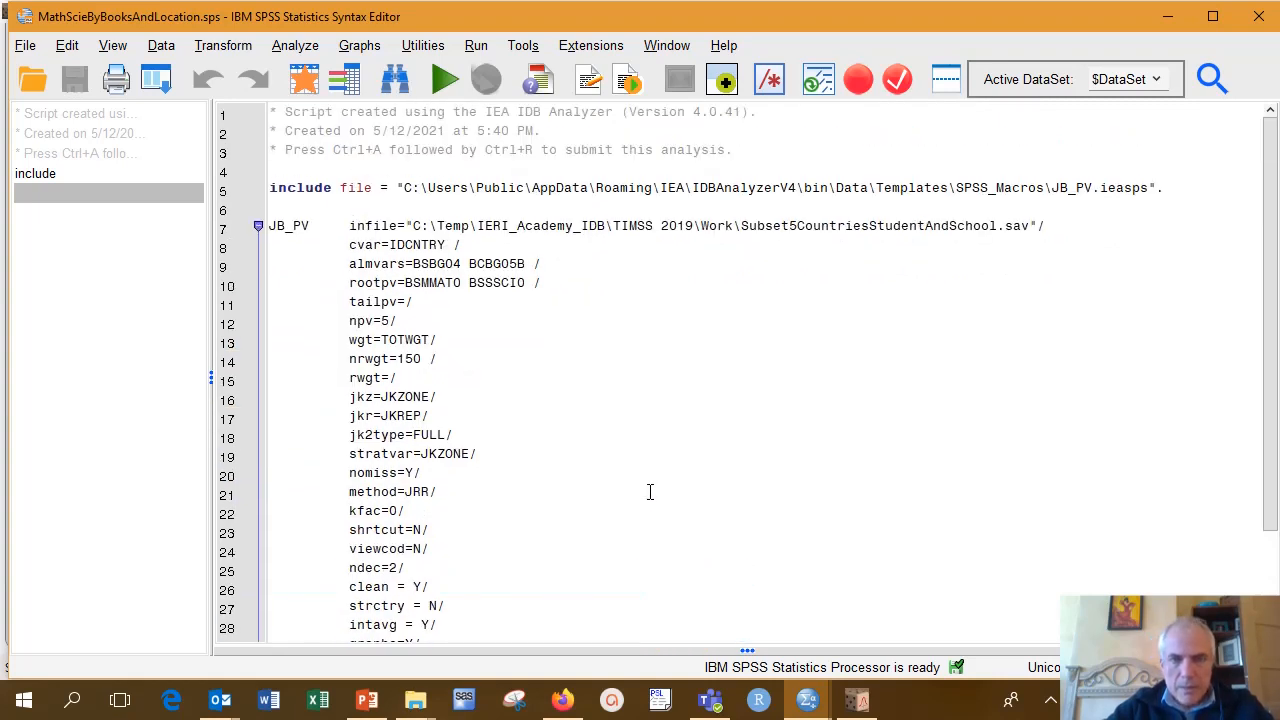
# Step: Run the entire MathScieByBooksAndLocation syntax and maximize the output viewer window
pyautogui.click(476, 50)
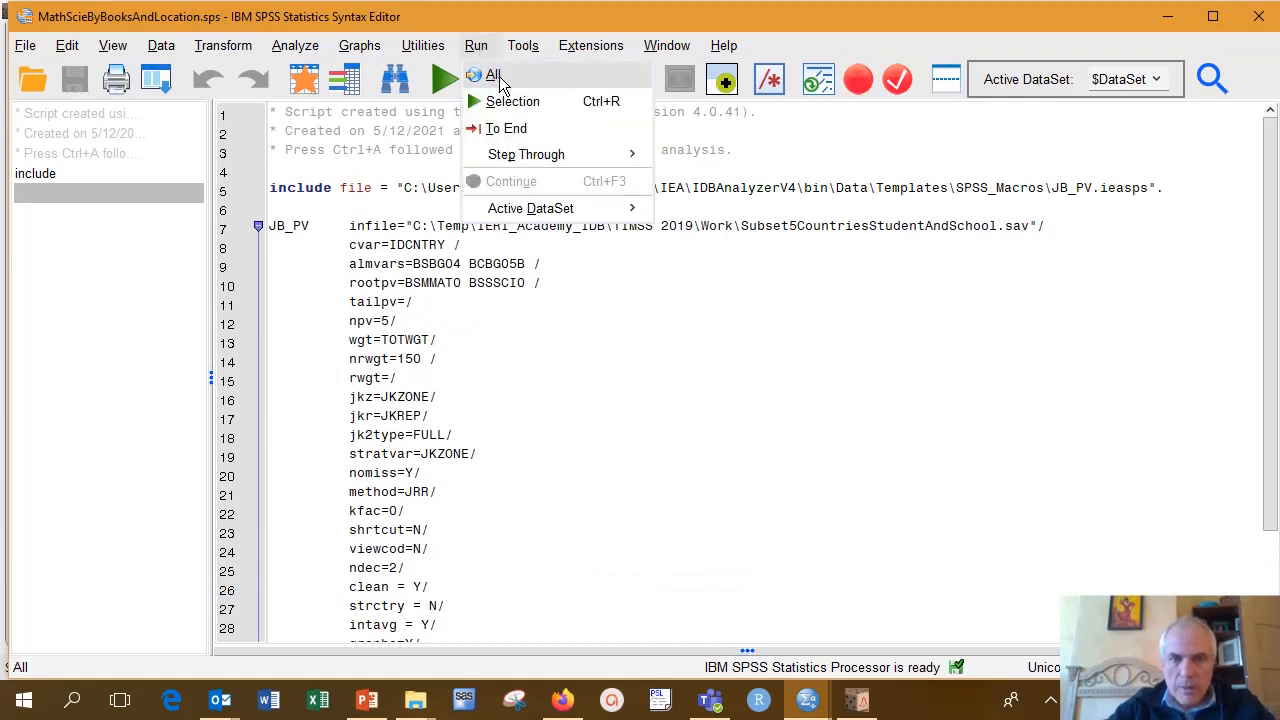
pyautogui.click(386, 141)
pyautogui.moveTo(328, 150); pyautogui.dragTo(550, 150)
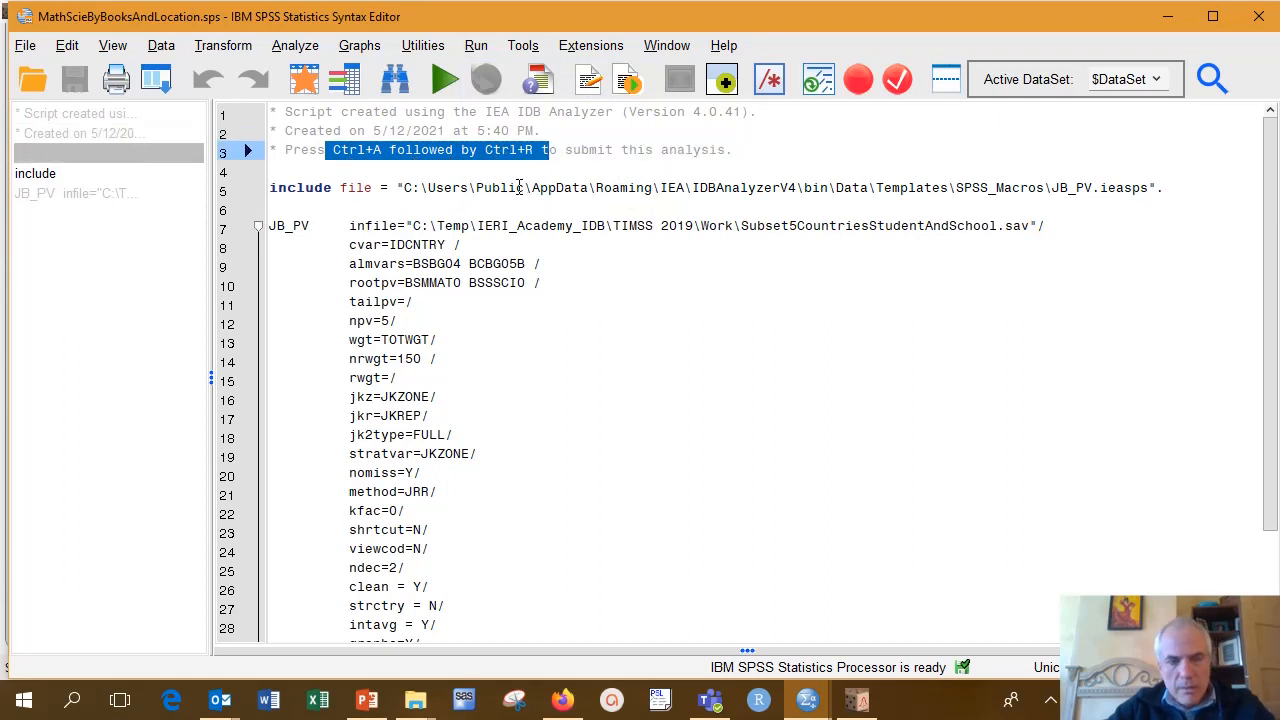
pyautogui.hotkey('ctrl', 'a')
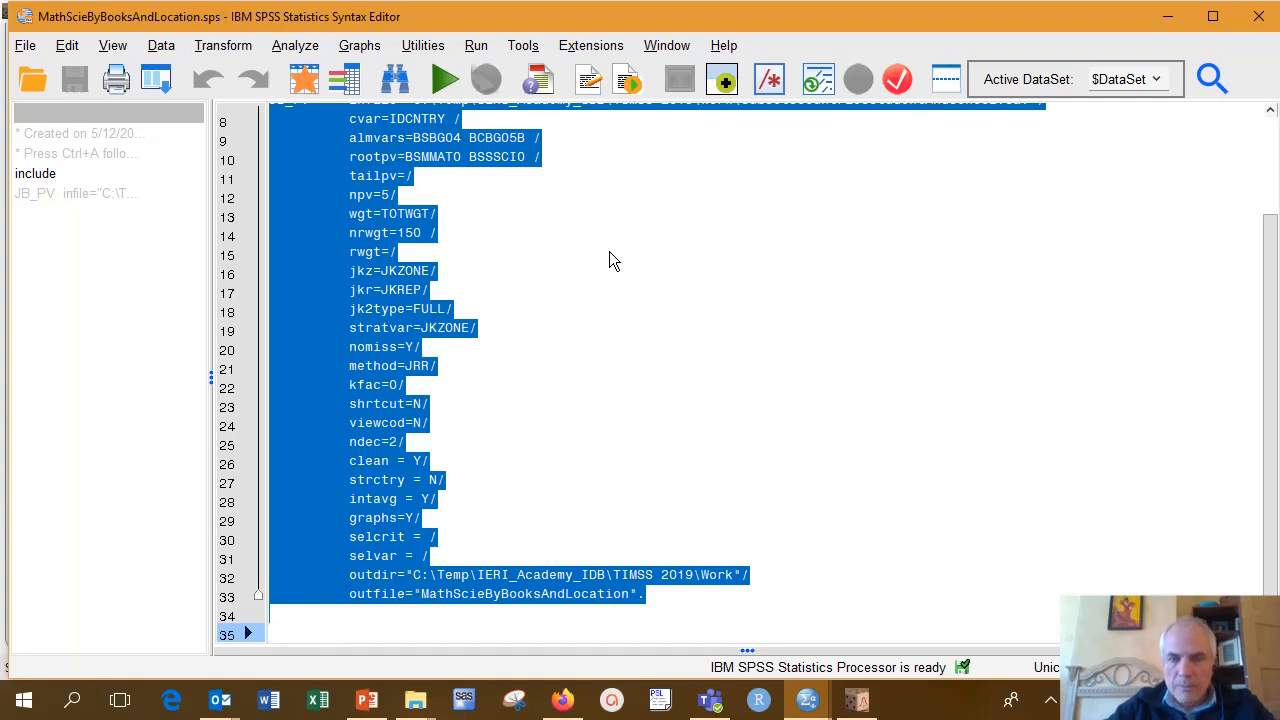
pyautogui.hotkey('ctrl', 'r')
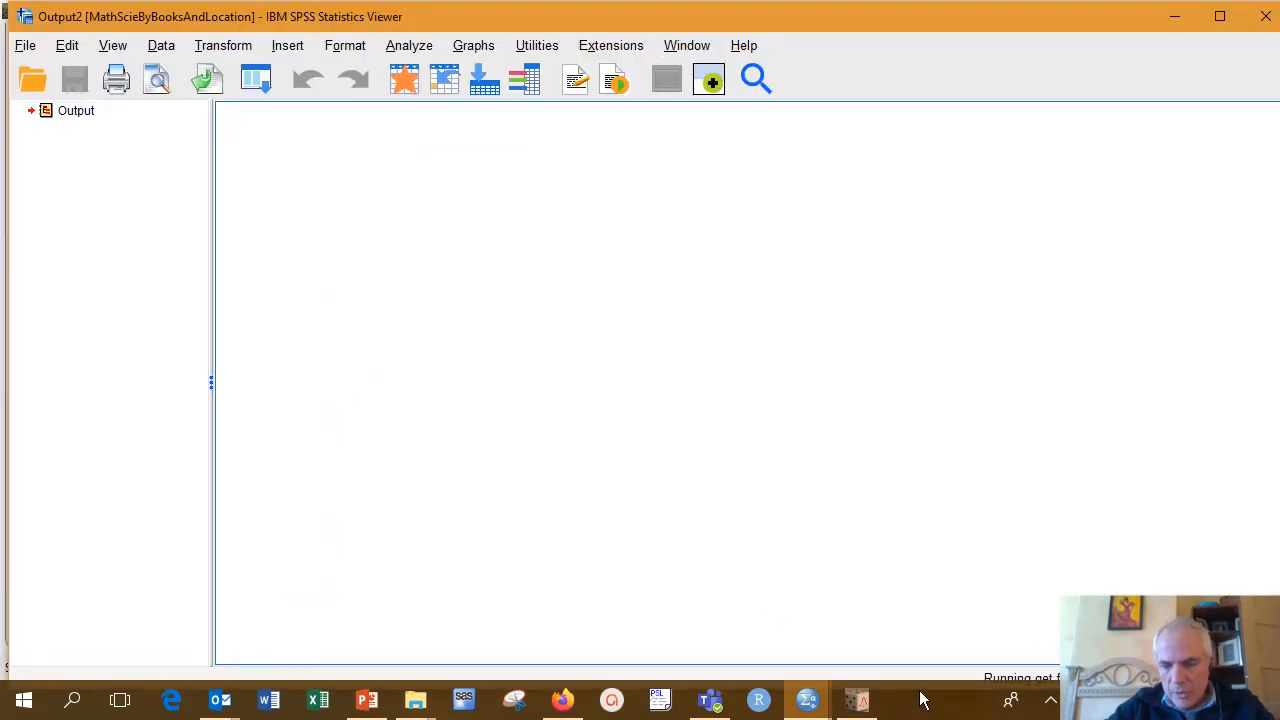
pyautogui.click(1222, 14)
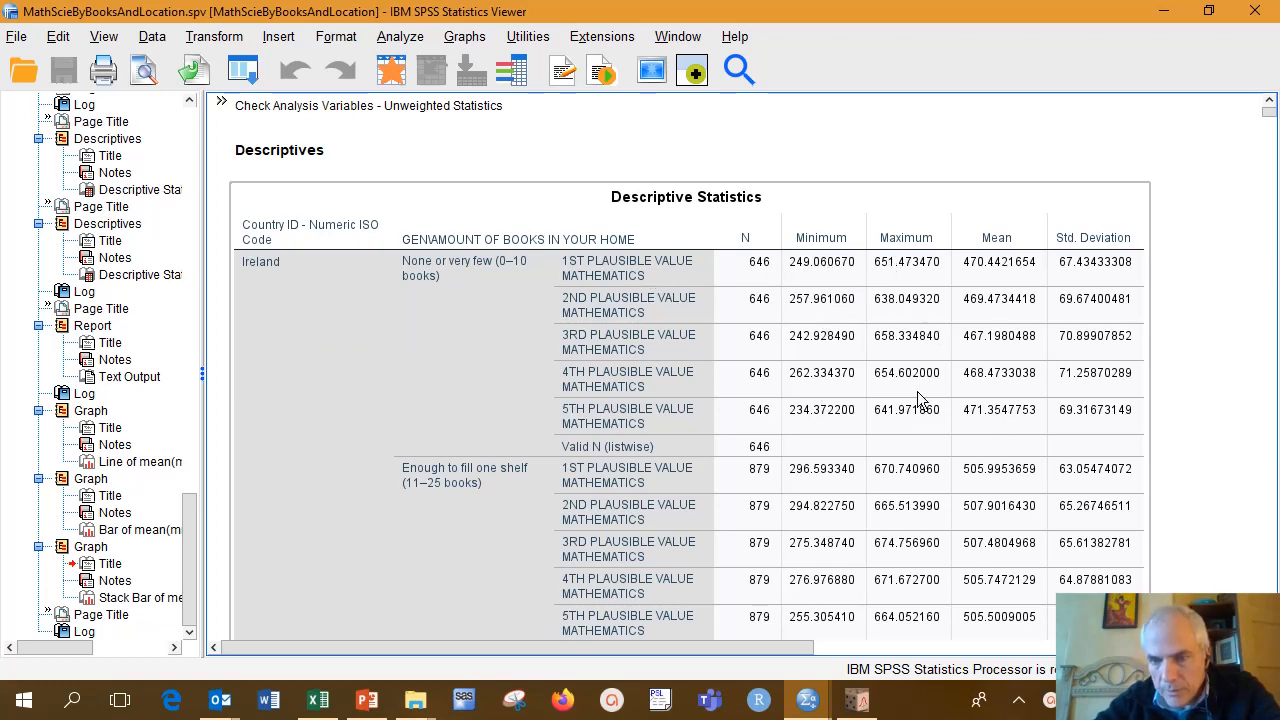
# Step: Examine the unweighted descriptive statistics of the mathematics plausible values by country and number of books at home
pyautogui.scroll(-9, 722, 365)
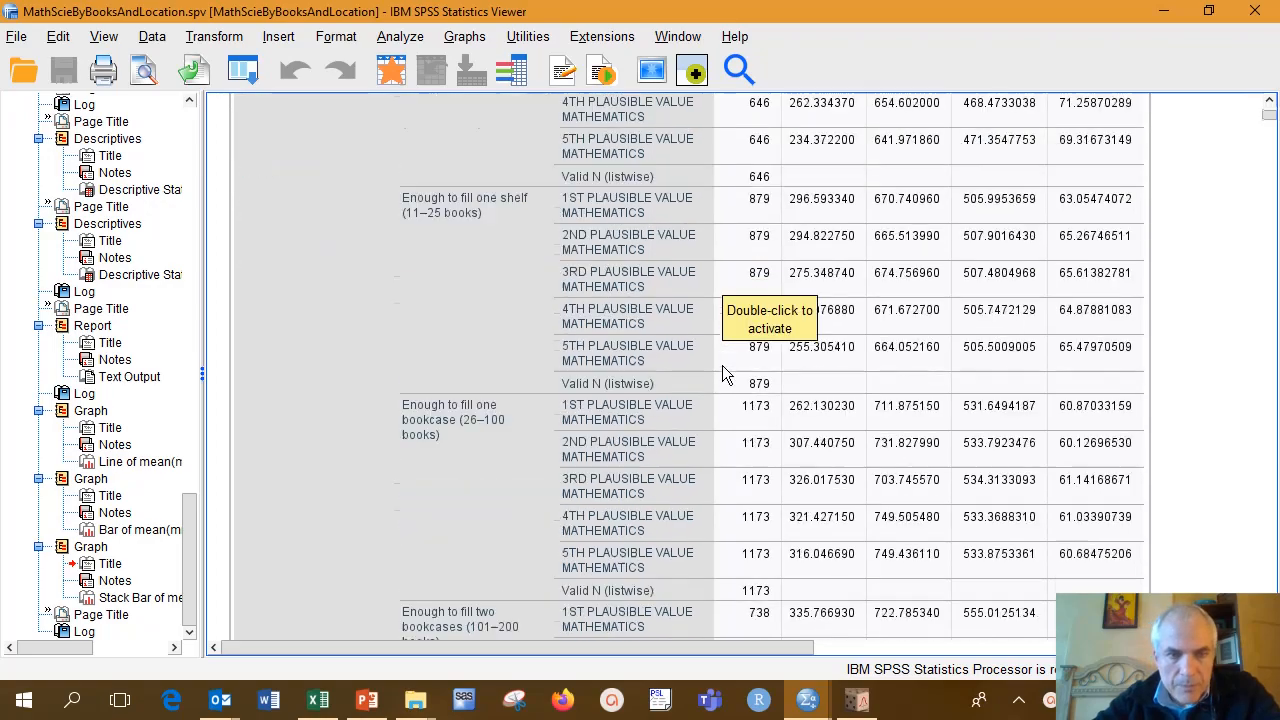
pyautogui.scroll(-20, 723, 364)
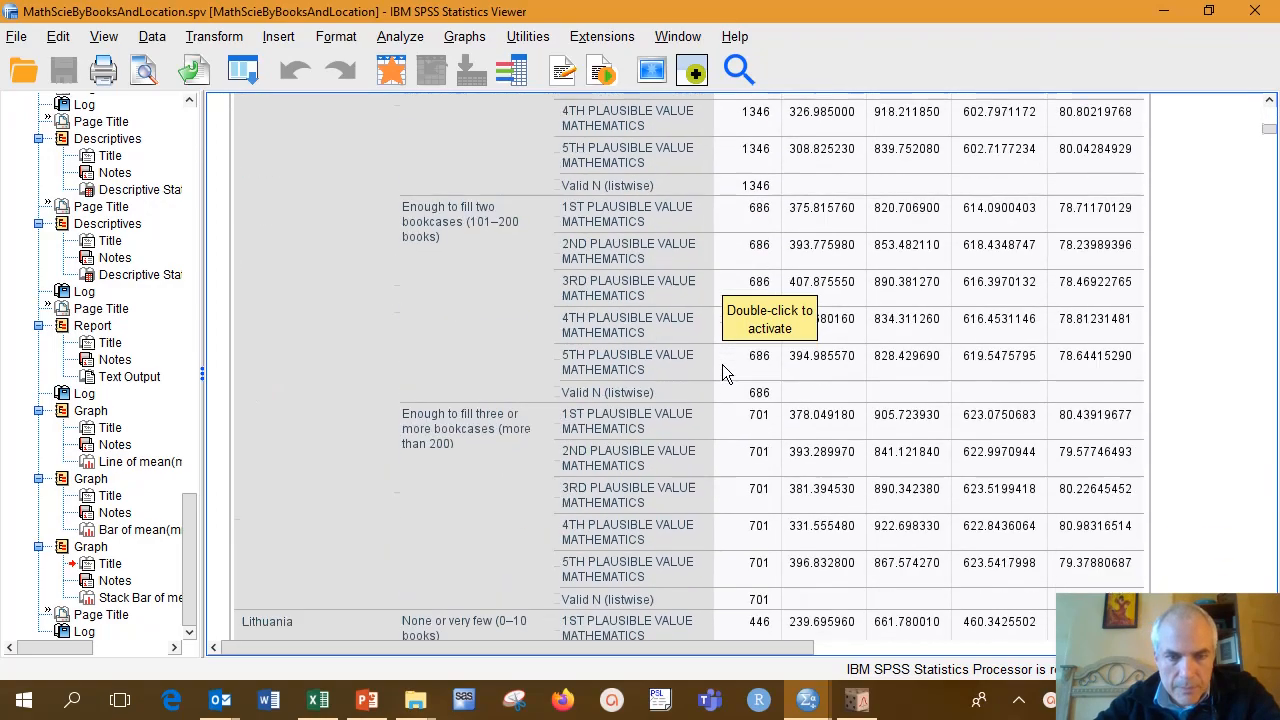
pyautogui.scroll(-20, 723, 372)
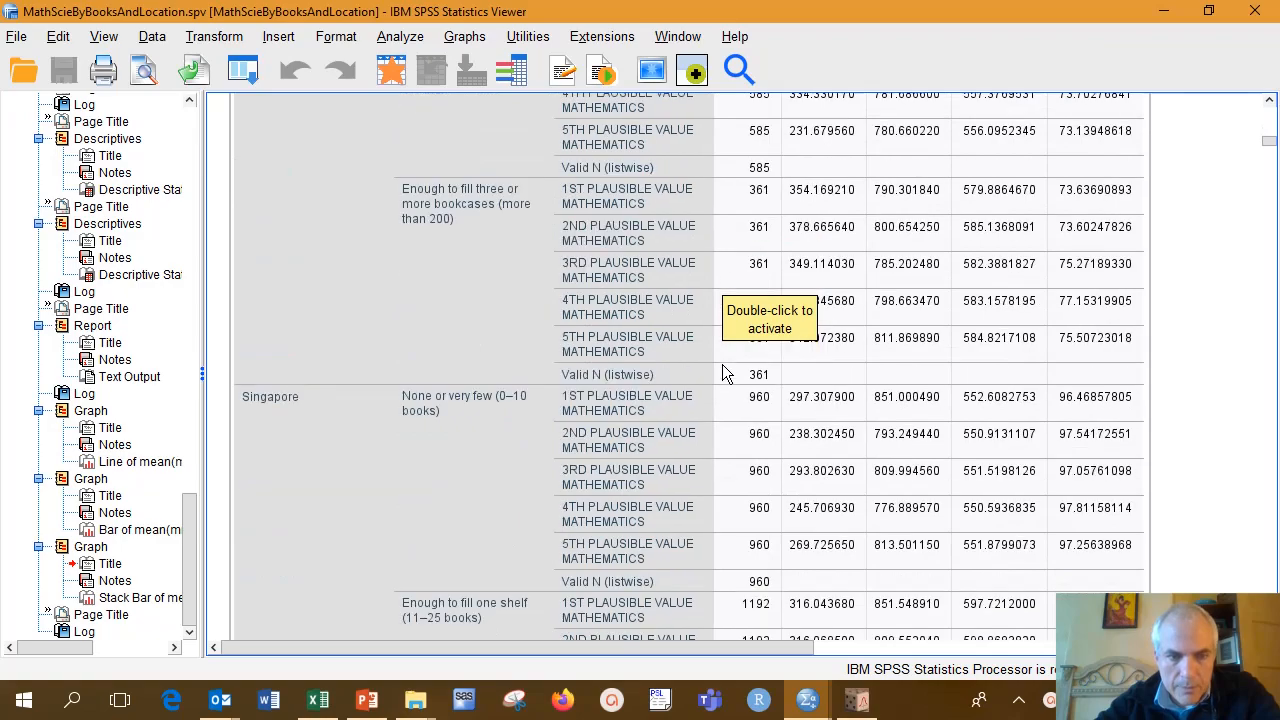
pyautogui.scroll(-16, 724, 372)
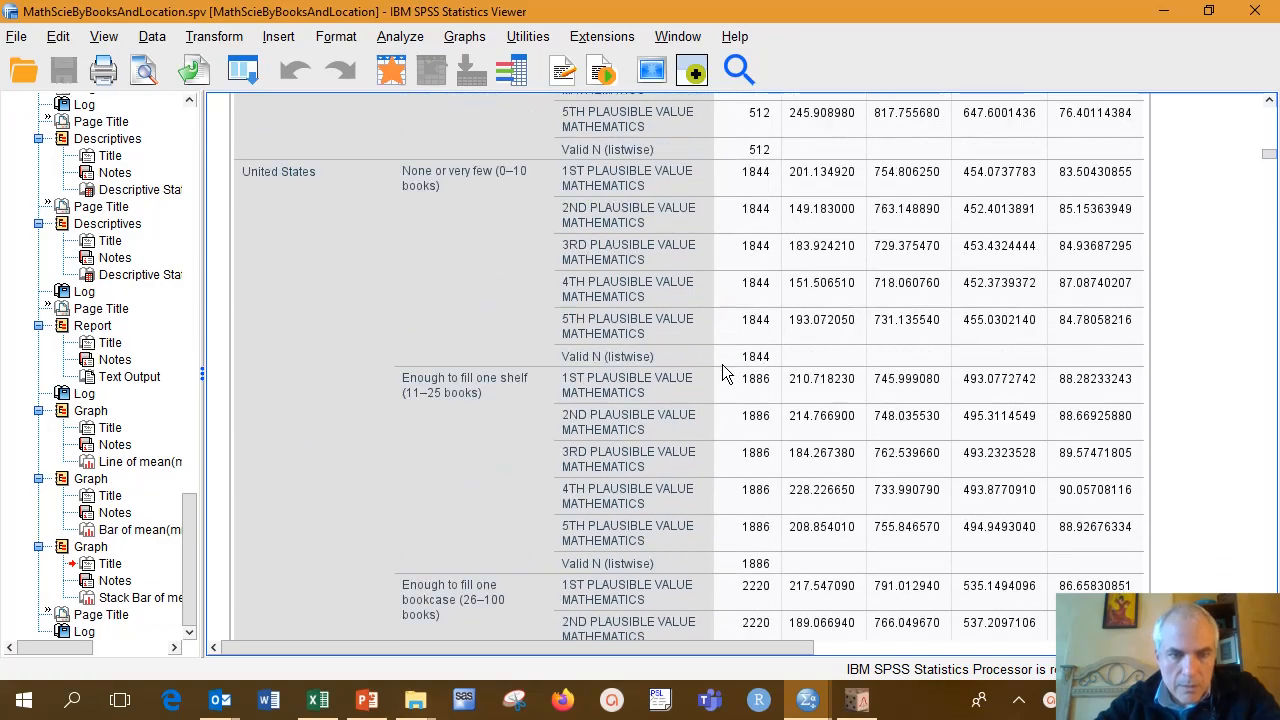
pyautogui.scroll(-15, 726, 372)
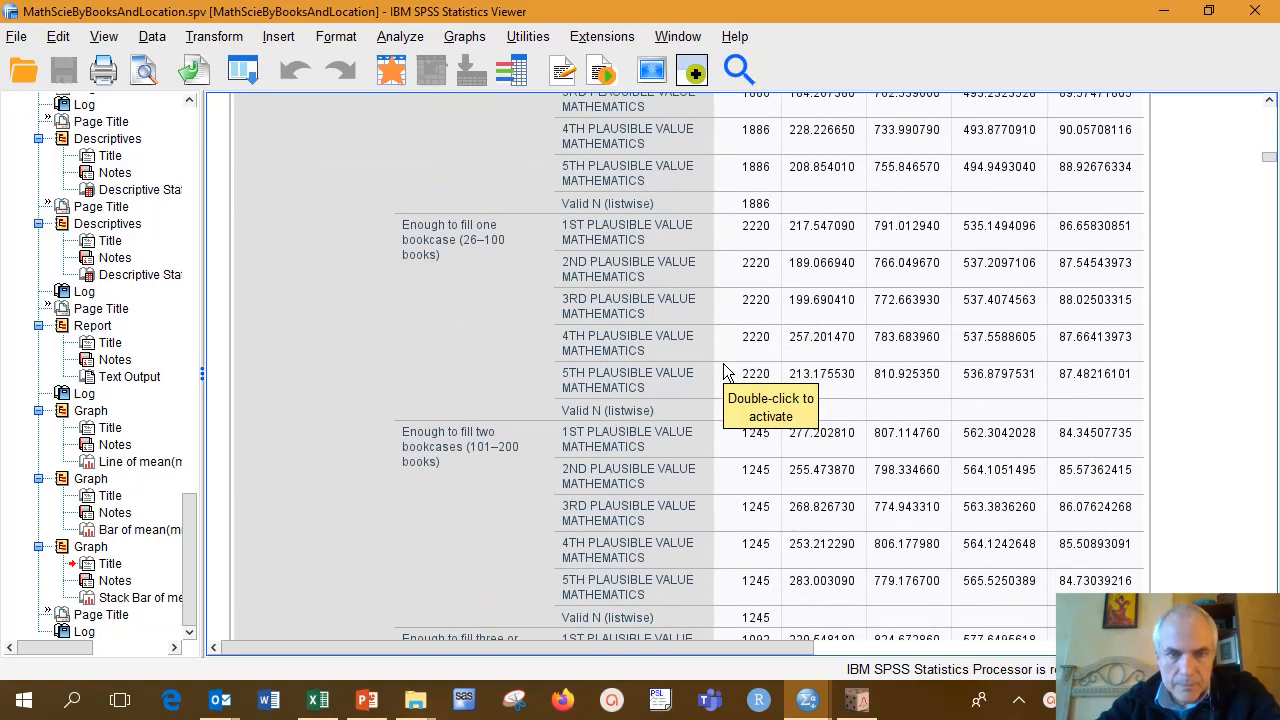
pyautogui.scroll(-8, 726, 372)
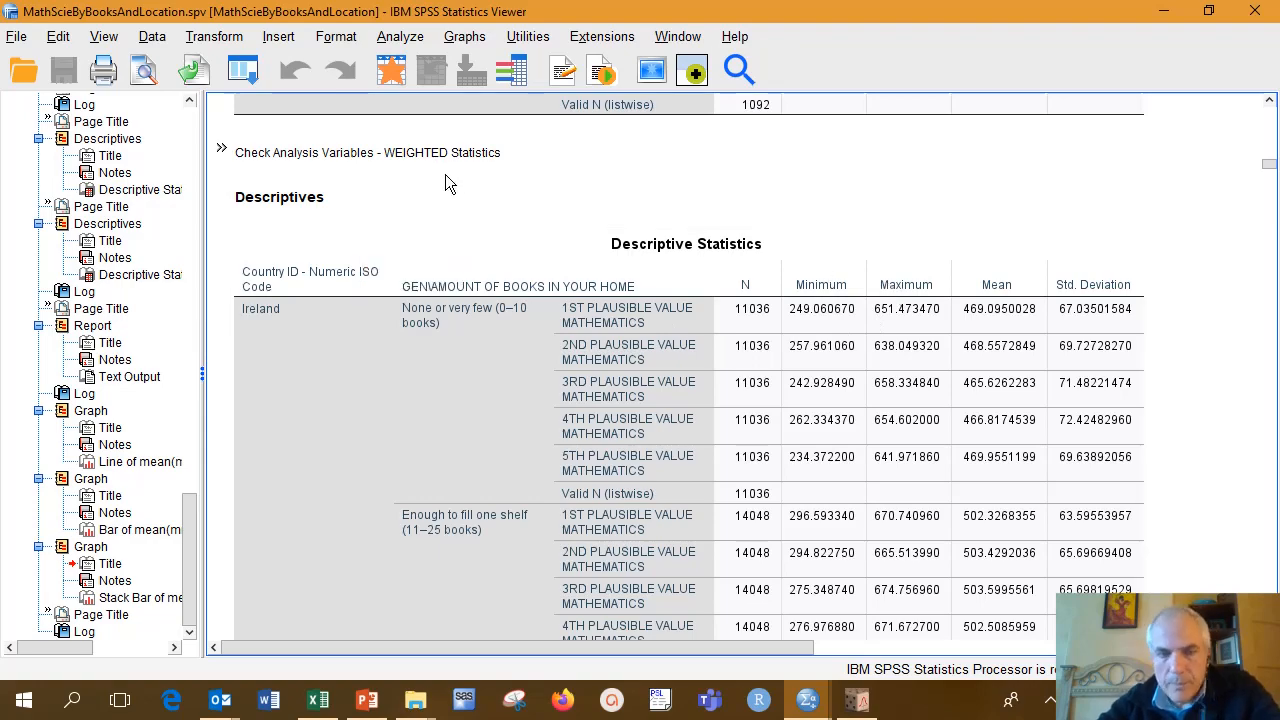
# Step: Examine the weighted mathematics descriptives and the log of processed plausible values and replicates
pyautogui.scroll(-12, 713, 281)
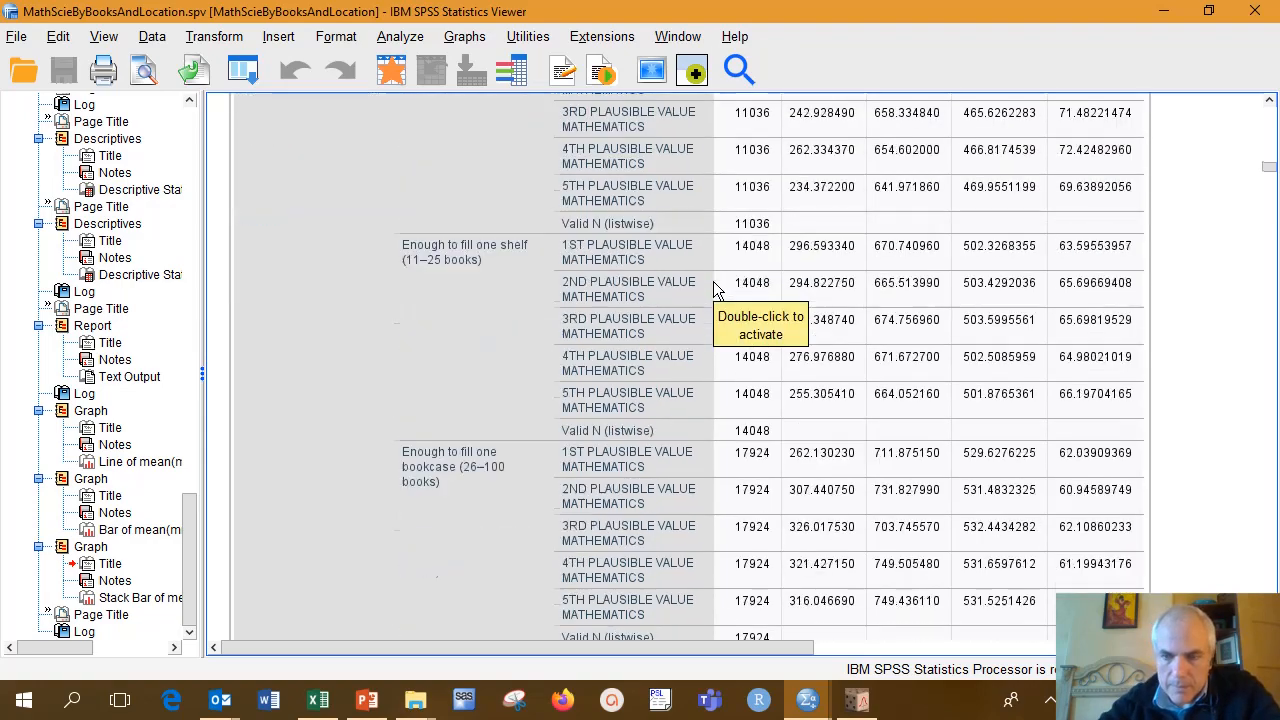
pyautogui.scroll(-15, 718, 276)
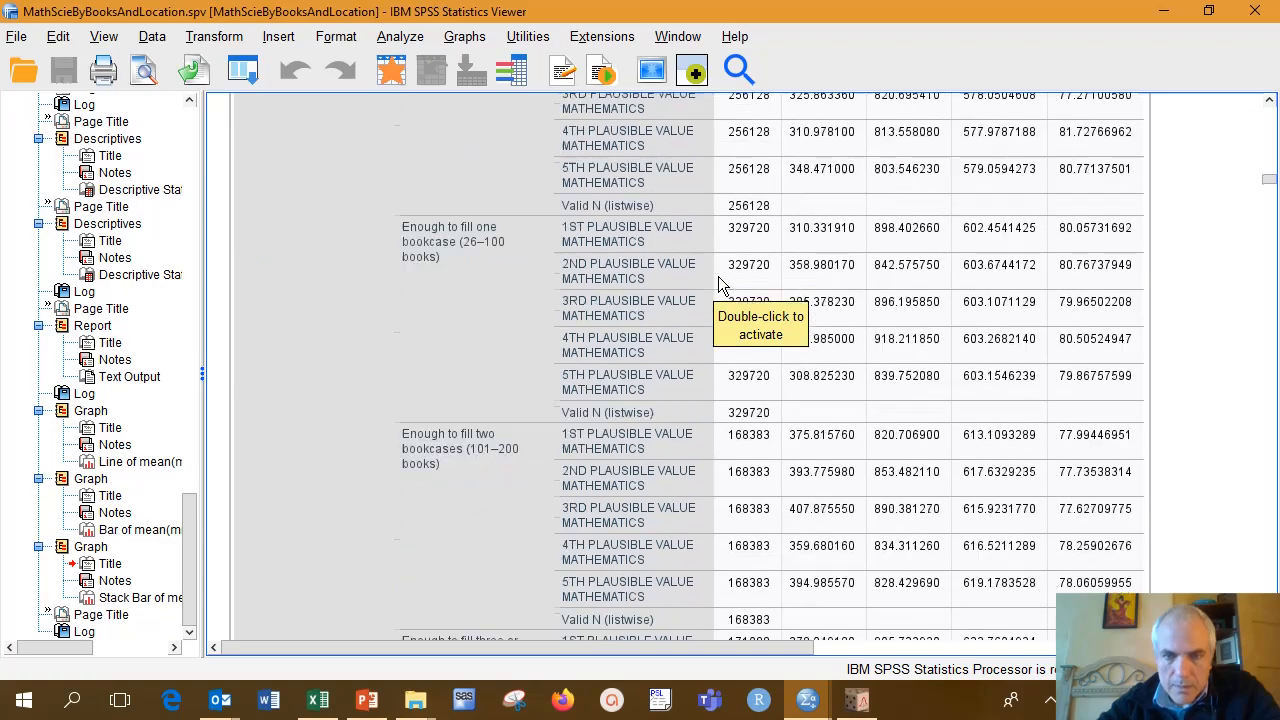
pyautogui.scroll(-13, 697, 312)
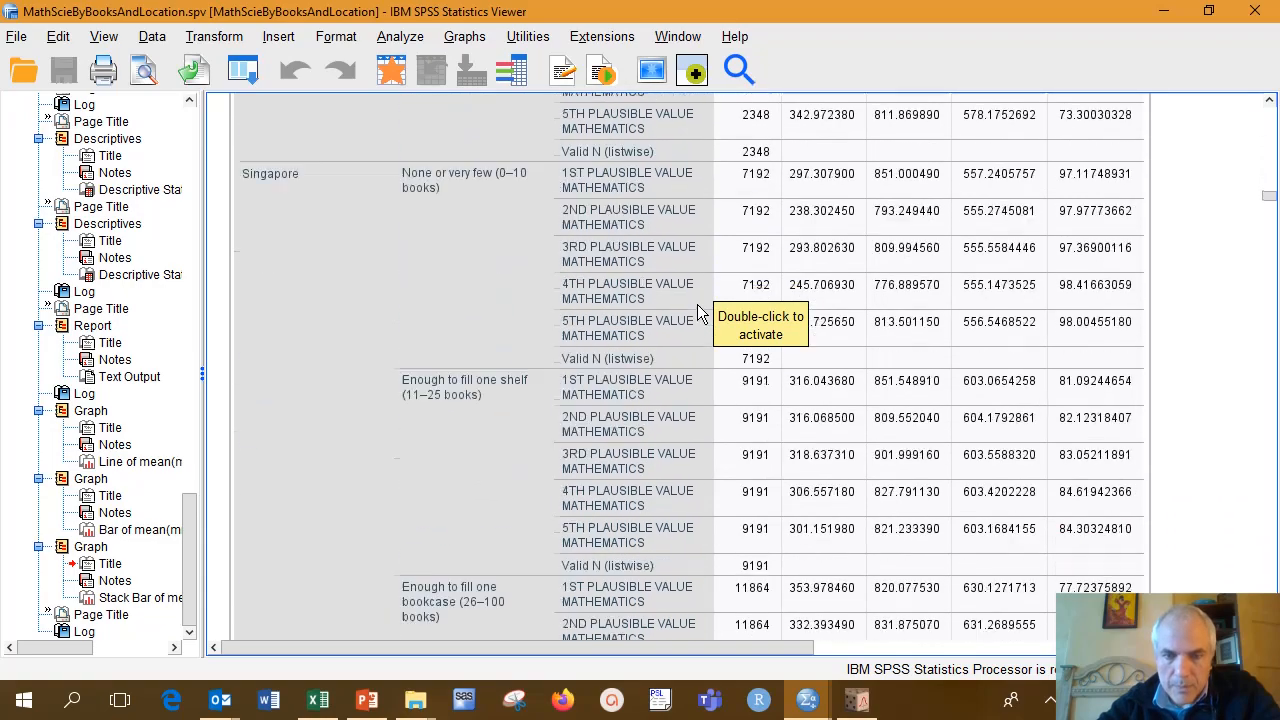
pyautogui.scroll(-12, 697, 316)
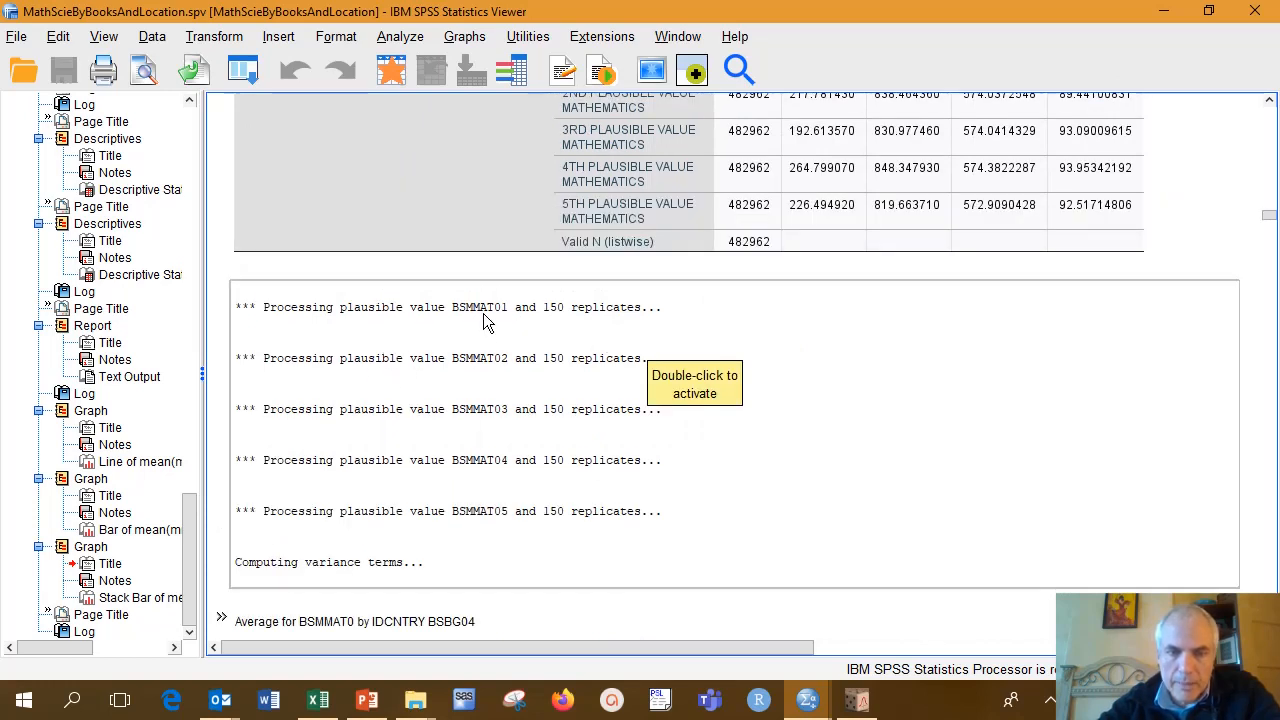
pyautogui.click(575, 333)
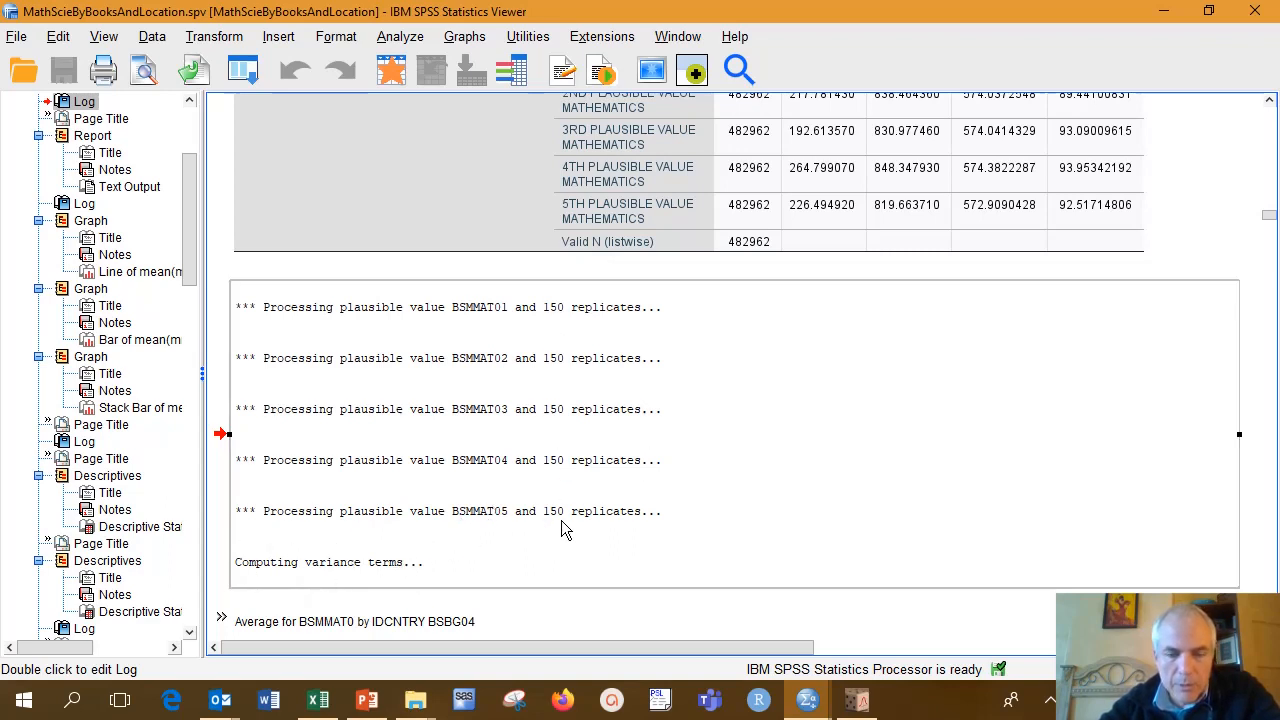
# Step: Examine all columns of the report of average BSMMAT0 by IDCNTRY and BSBG04, from case counts through nvarstrat
pyautogui.scroll(-5, 562, 521)
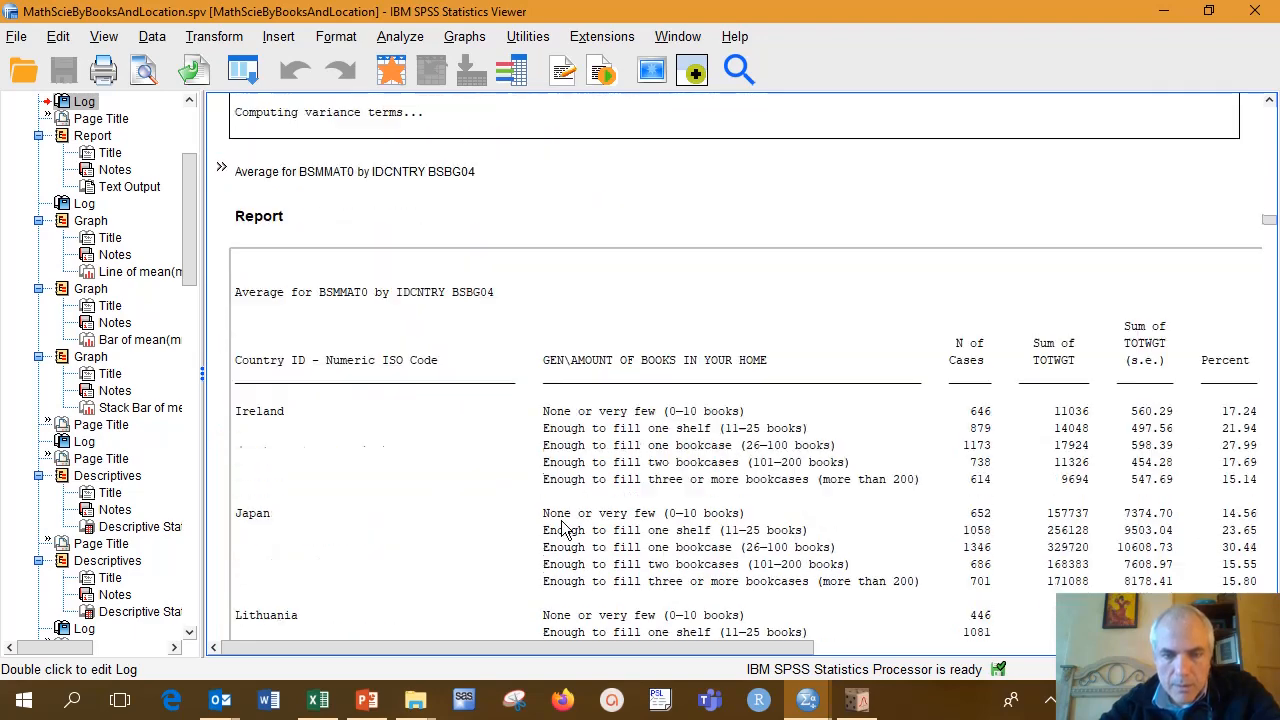
pyautogui.scroll(-4, 561, 521)
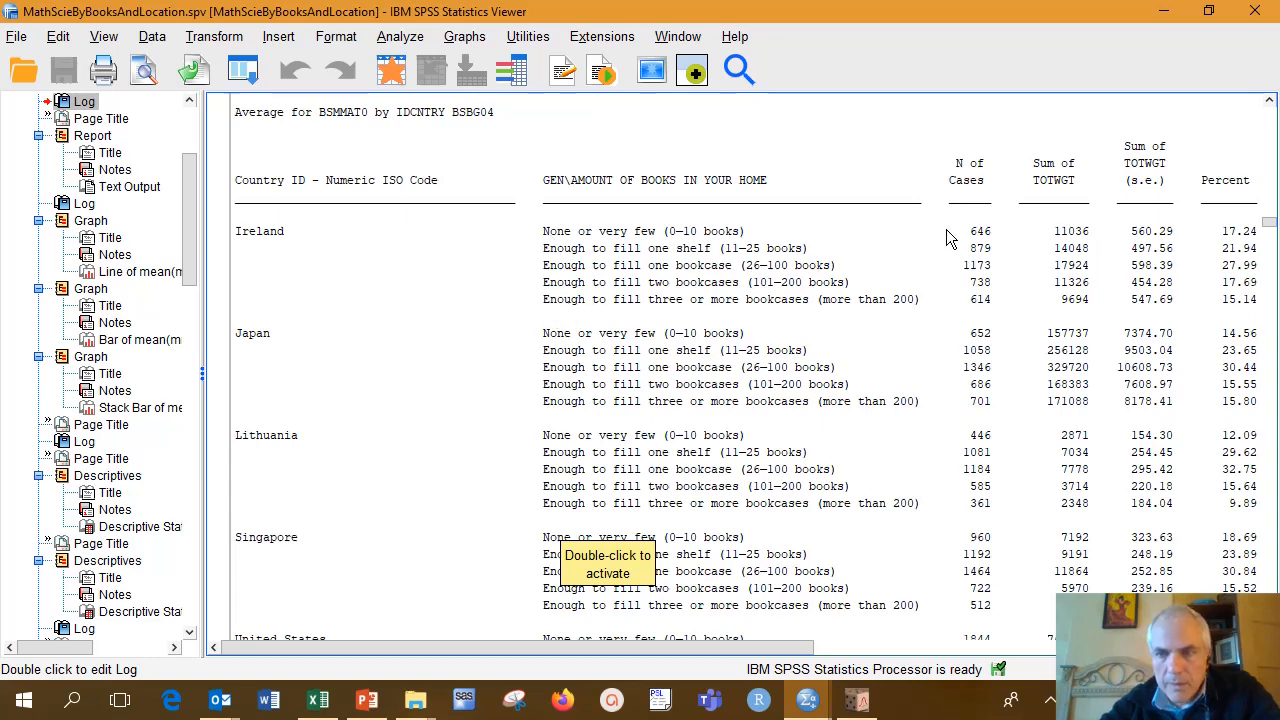
pyautogui.moveTo(756, 648); pyautogui.dragTo(930, 660)
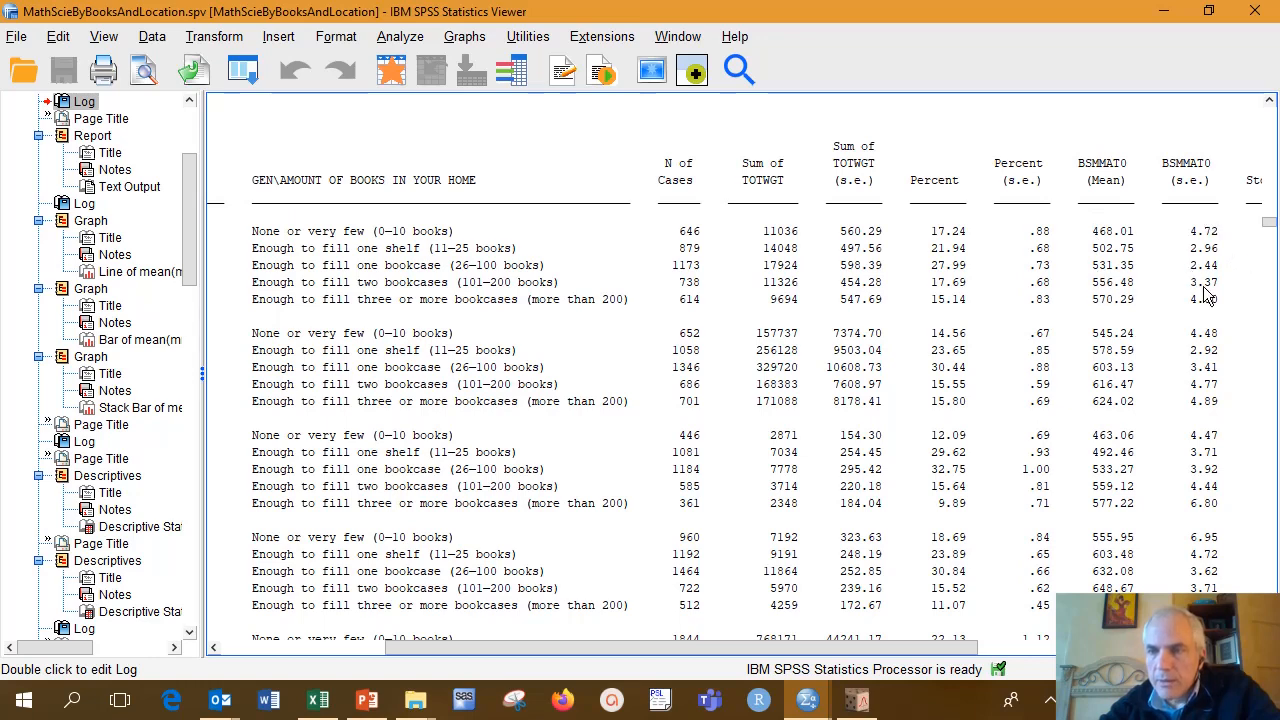
pyautogui.hscroll(6, 950, 648)
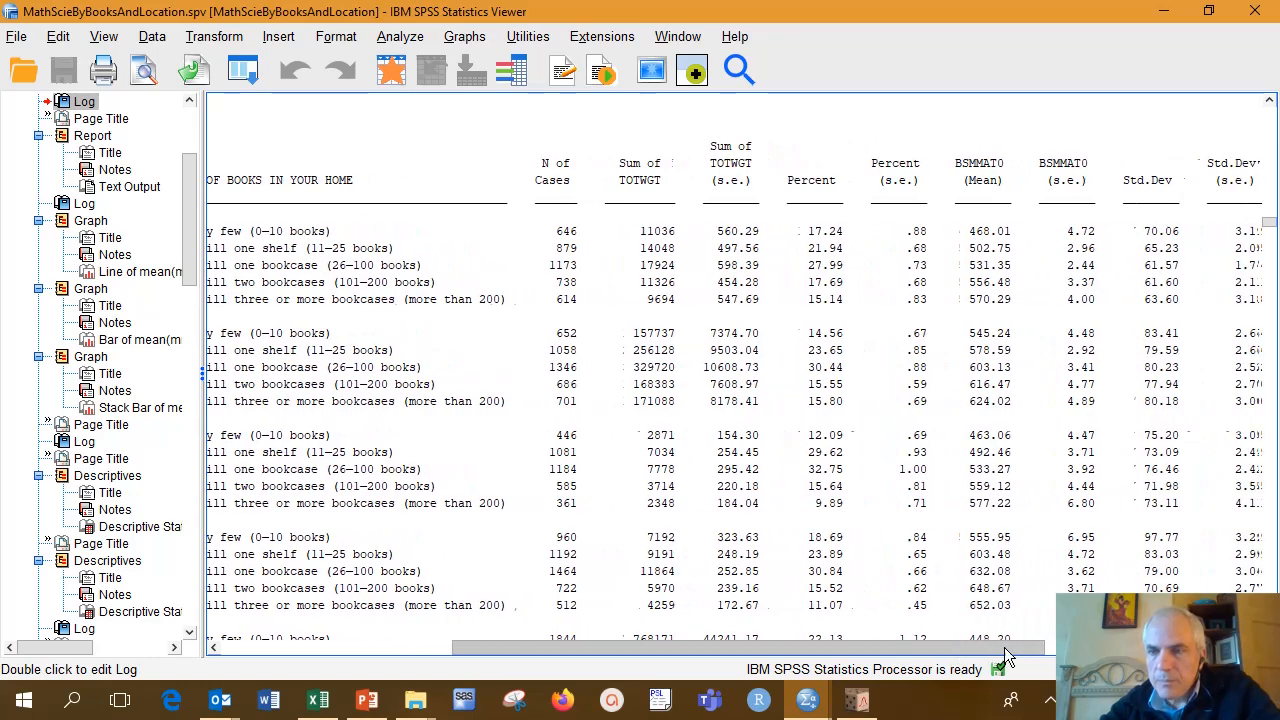
pyautogui.hscroll(2, 734, 400)
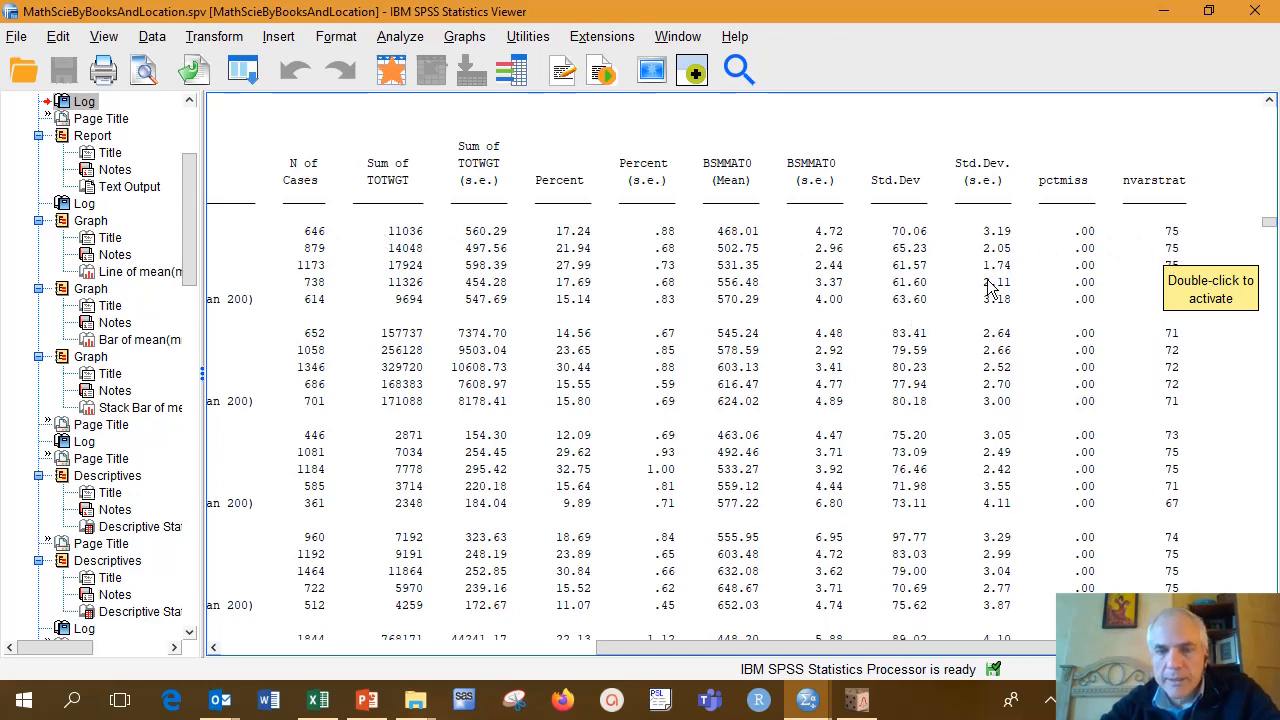
pyautogui.moveTo(807, 642); pyautogui.dragTo(430, 668)
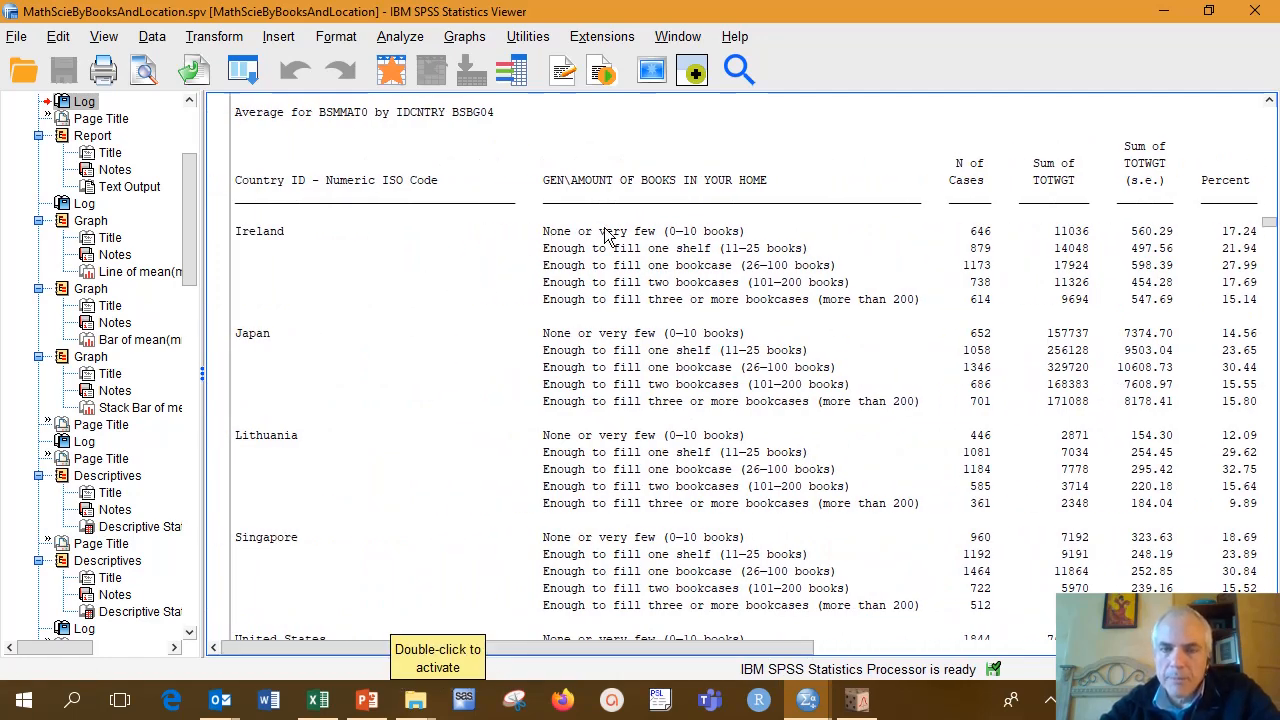
pyautogui.moveTo(599, 648)
pyautogui.mouseDown()
pyautogui.moveTo(968, 652)
pyautogui.moveTo(595, 648)
pyautogui.mouseUp()
# Step: Examine the line, bar and stacked bar graphs of mathematics means and percentages by country and books at home
pyautogui.scroll(-5, 488, 508)
pyautogui.scroll(-10, 488, 508)
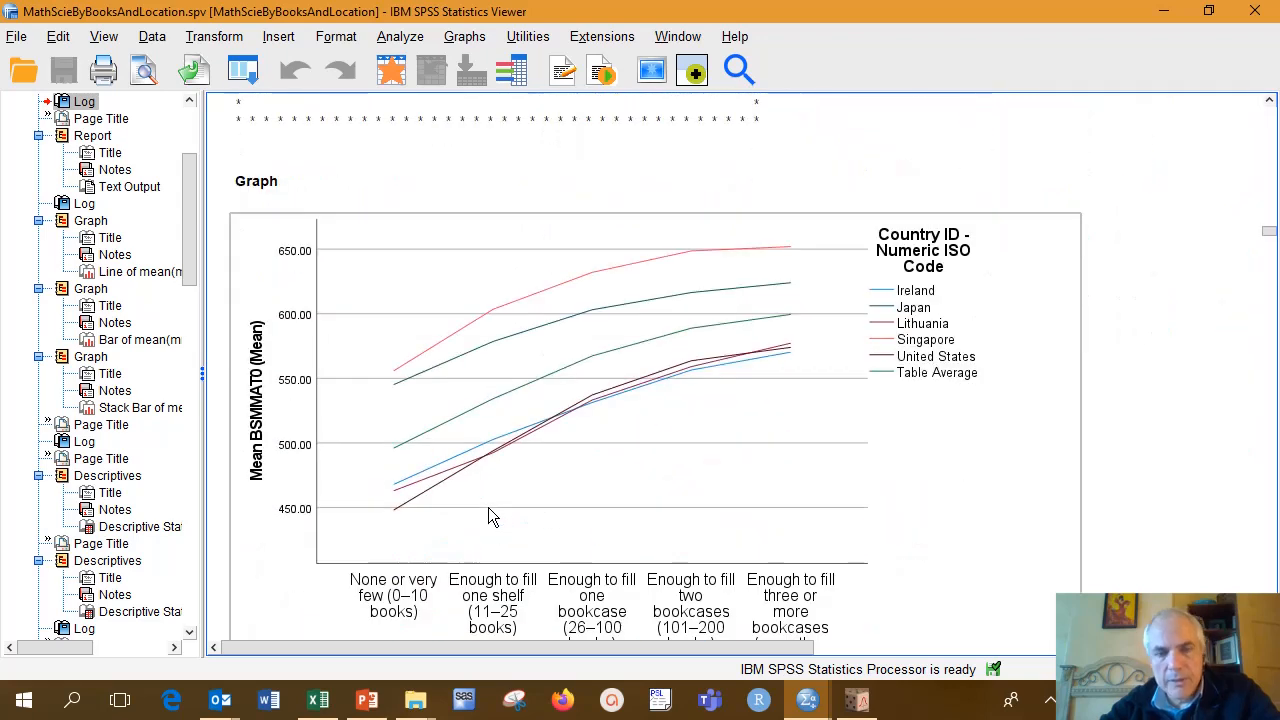
pyautogui.scroll(-2, 488, 507)
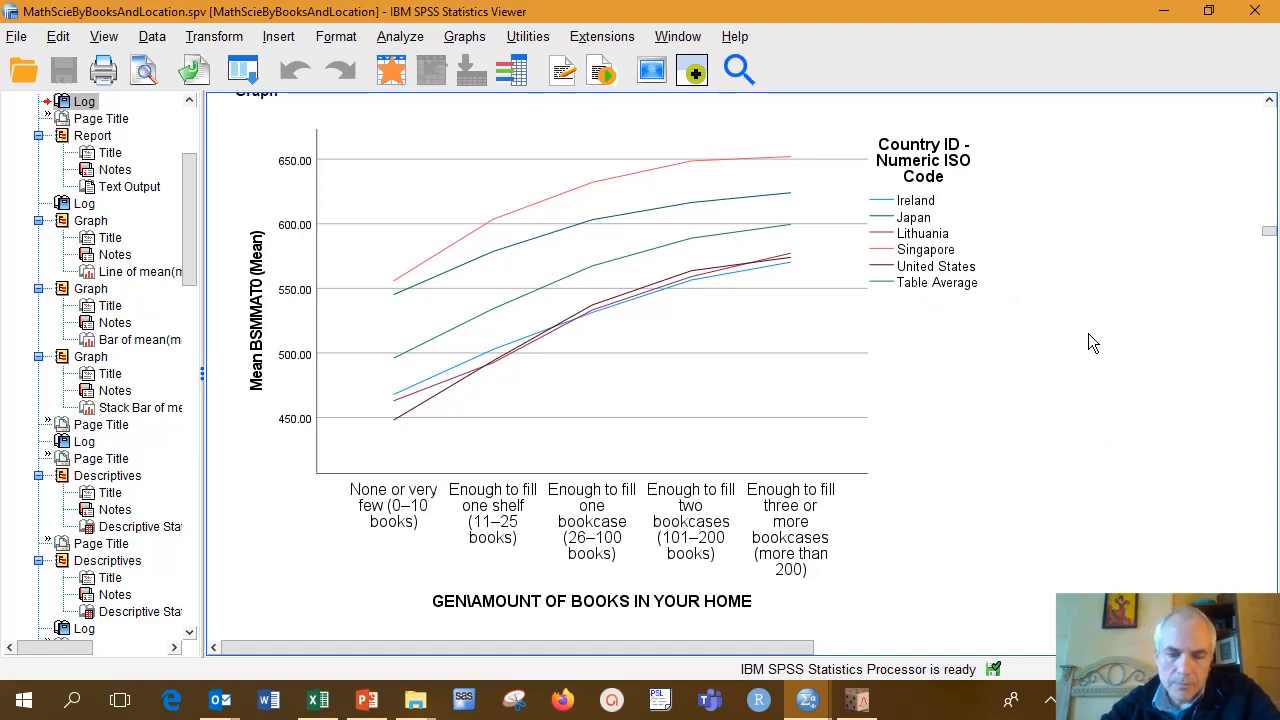
pyautogui.scroll(-5, 1089, 334)
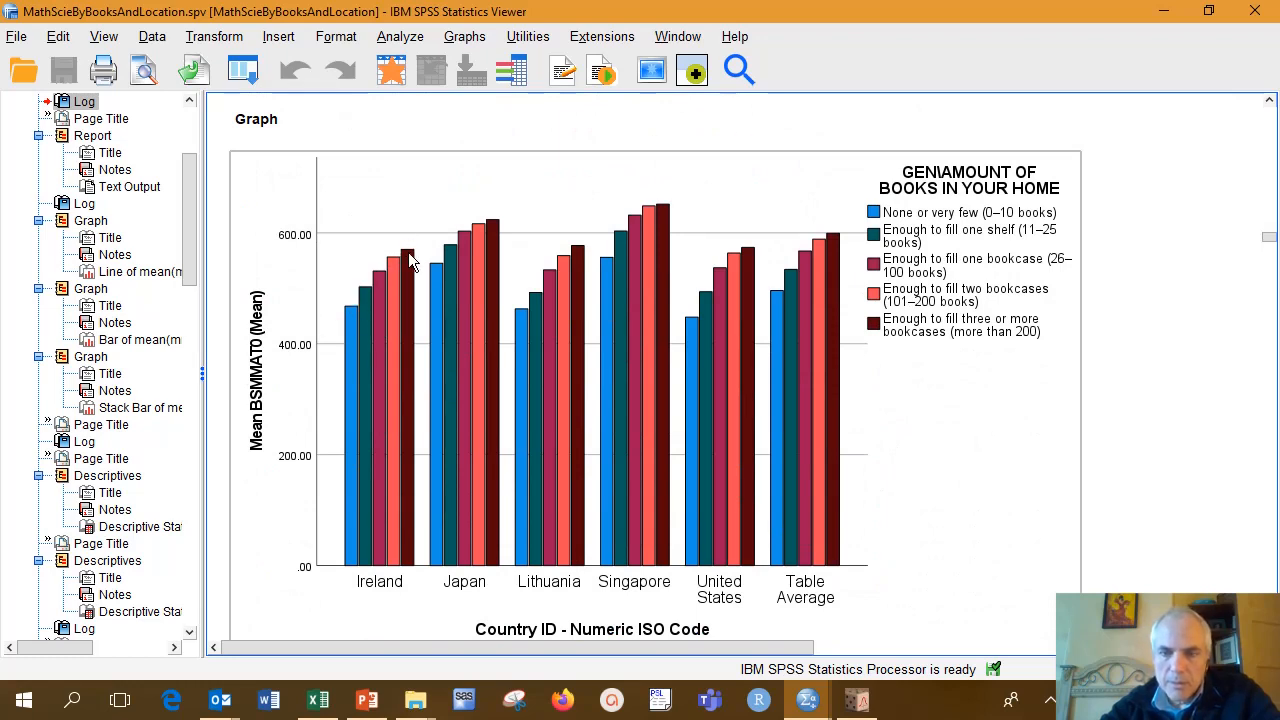
pyautogui.scroll(-3, 662, 329)
pyautogui.scroll(-6, 662, 329)
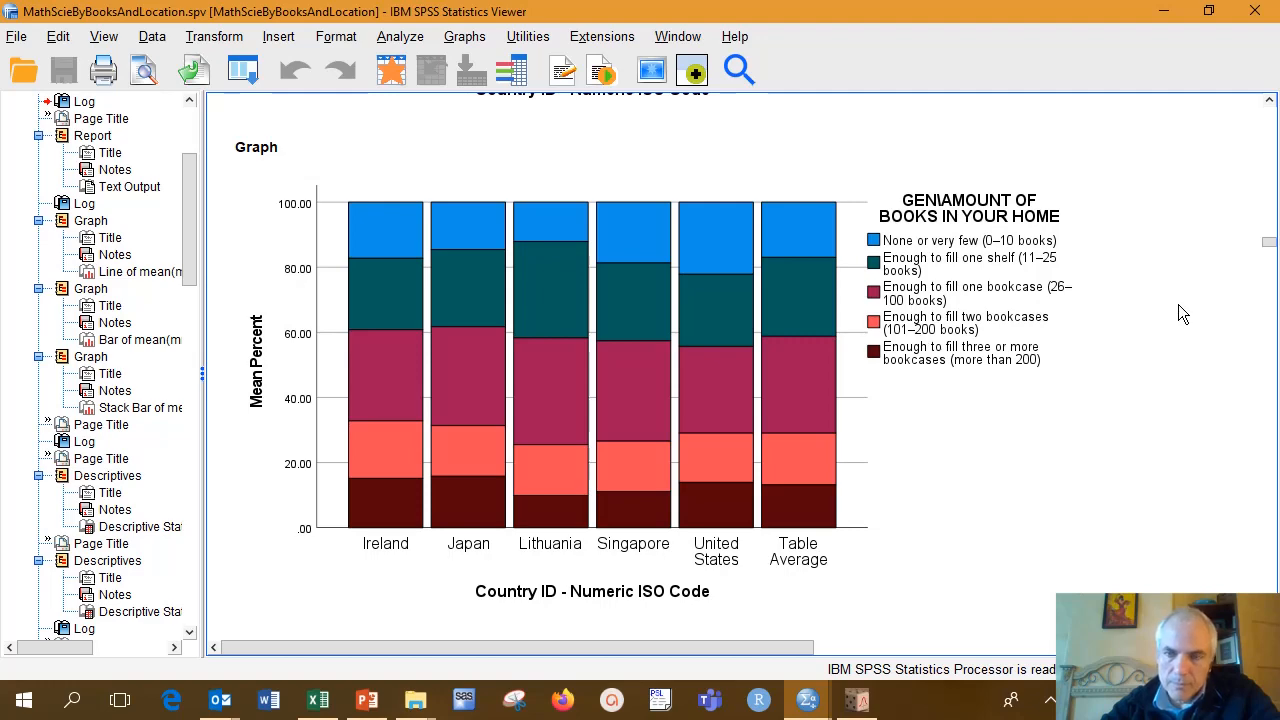
# Step: Examine the unweighted descriptive statistics of the science plausible values by country and books at home, down to the weighted statistics
pyautogui.scroll(-8, 1178, 304)
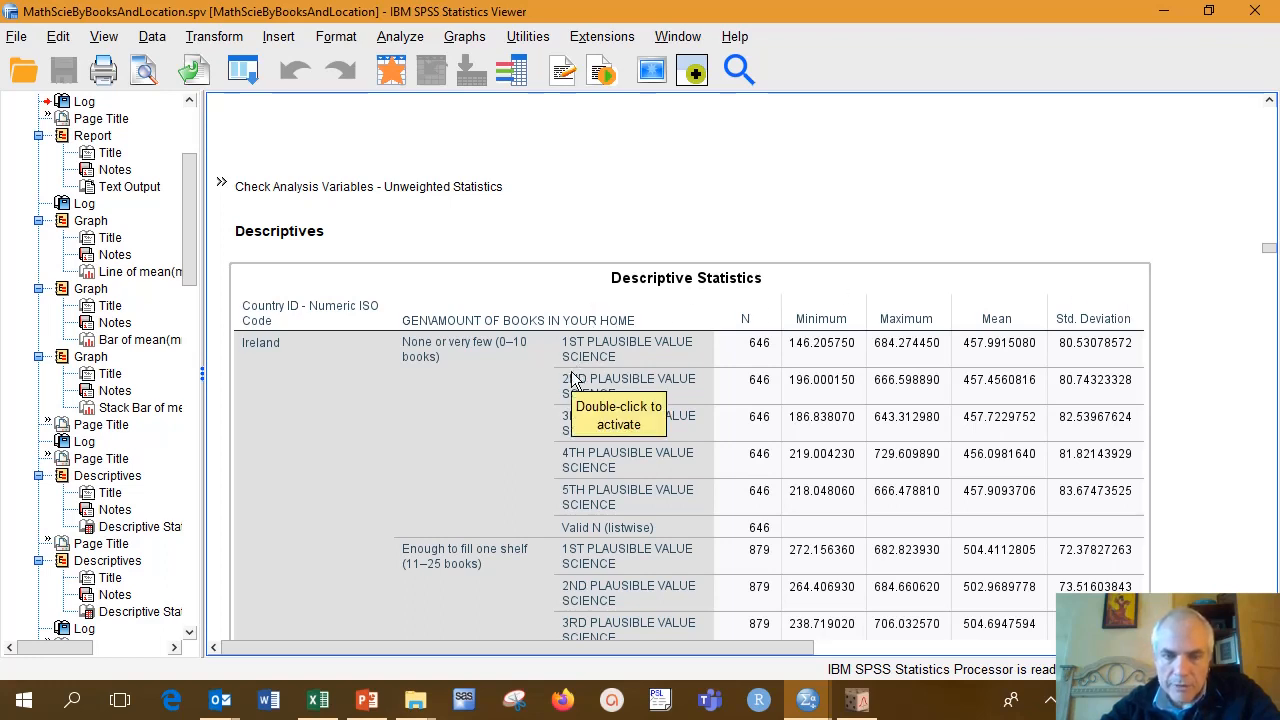
pyautogui.scroll(-10, 573, 380)
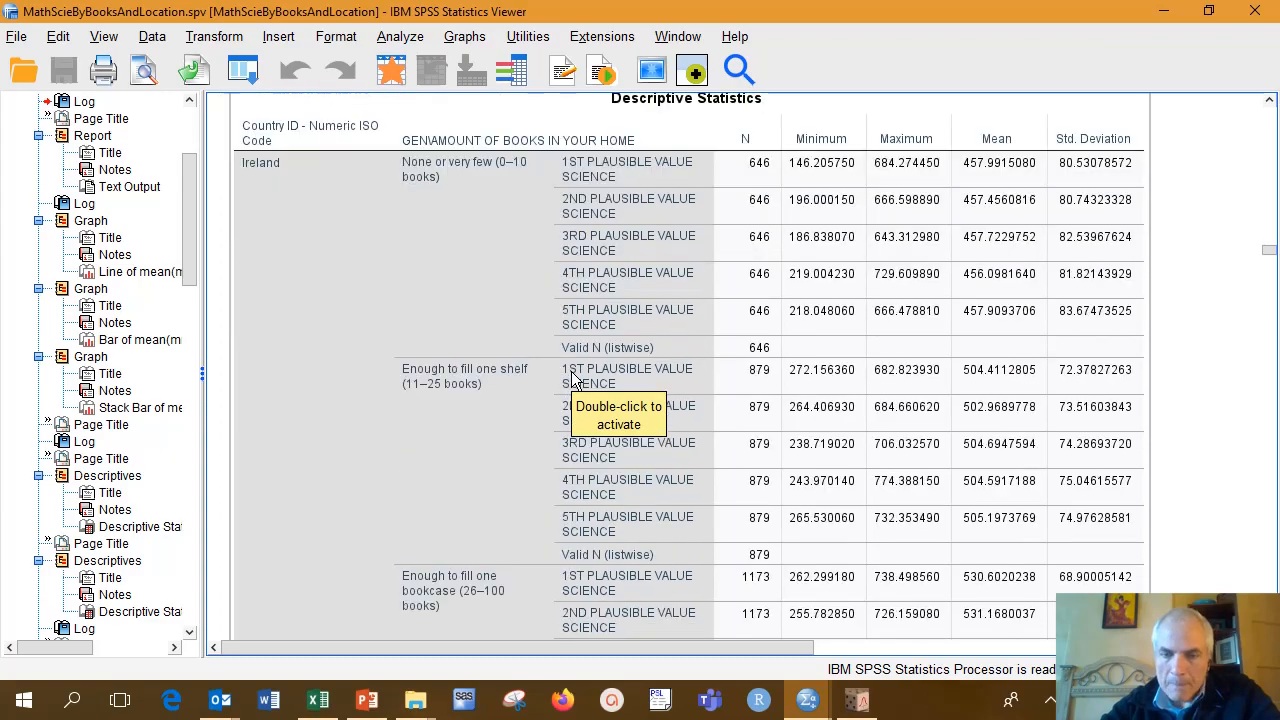
pyautogui.scroll(-15, 573, 380)
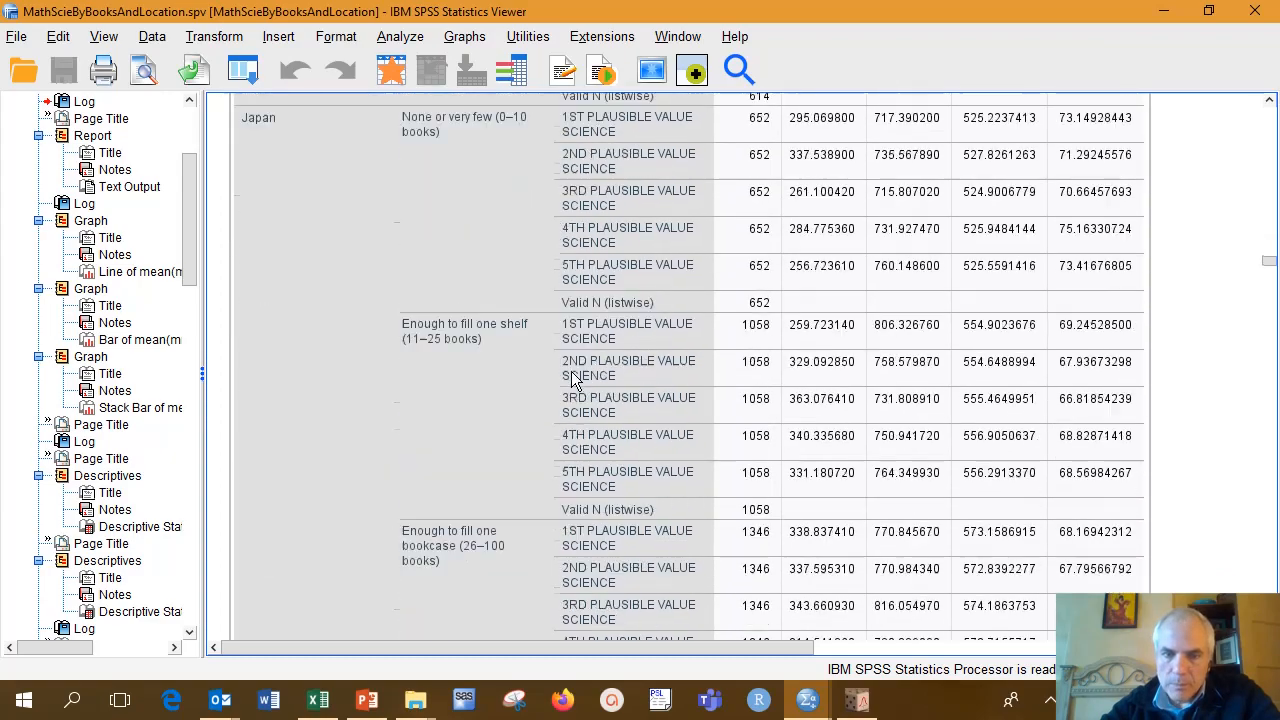
pyautogui.scroll(-11, 573, 380)
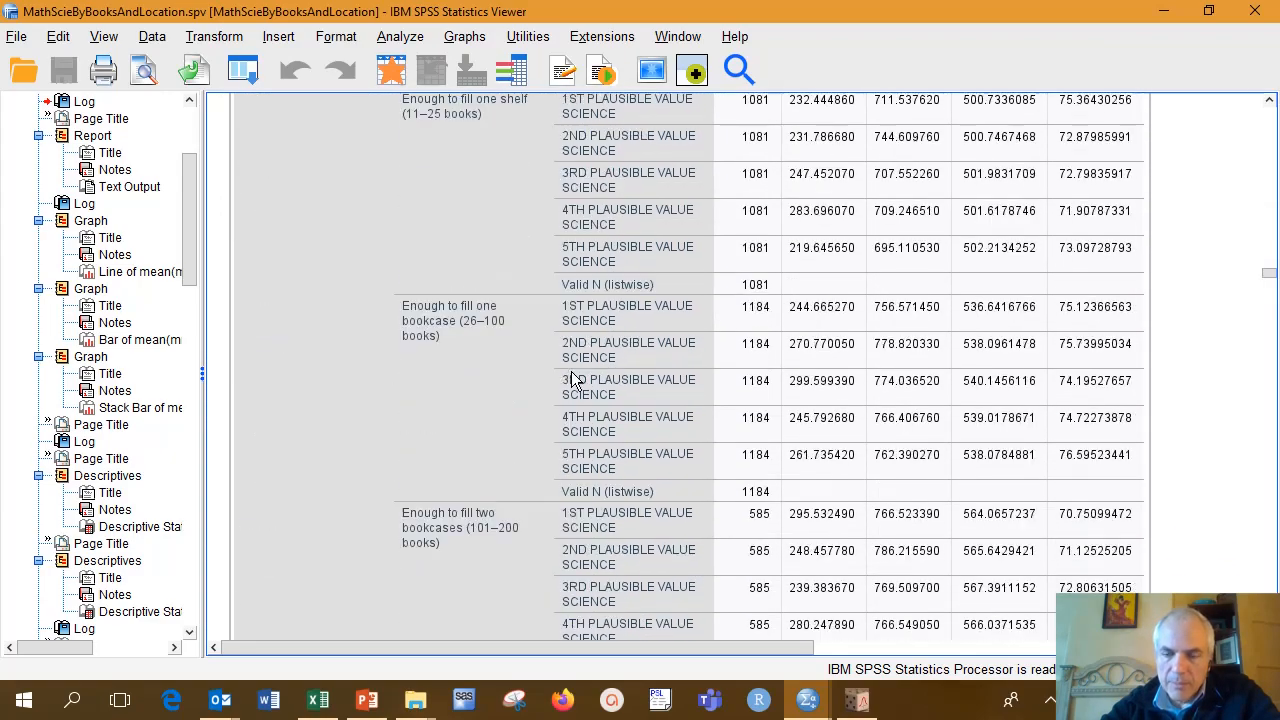
pyautogui.scroll(-12, 573, 380)
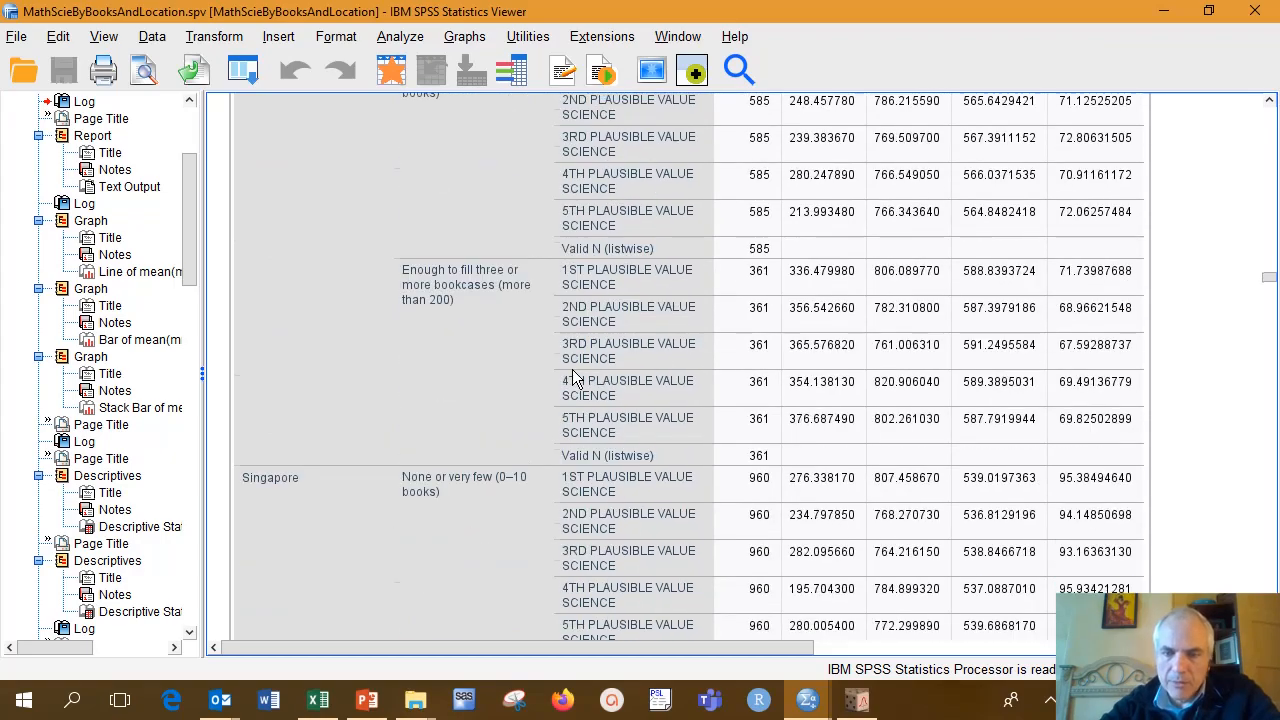
pyautogui.scroll(-12, 575, 378)
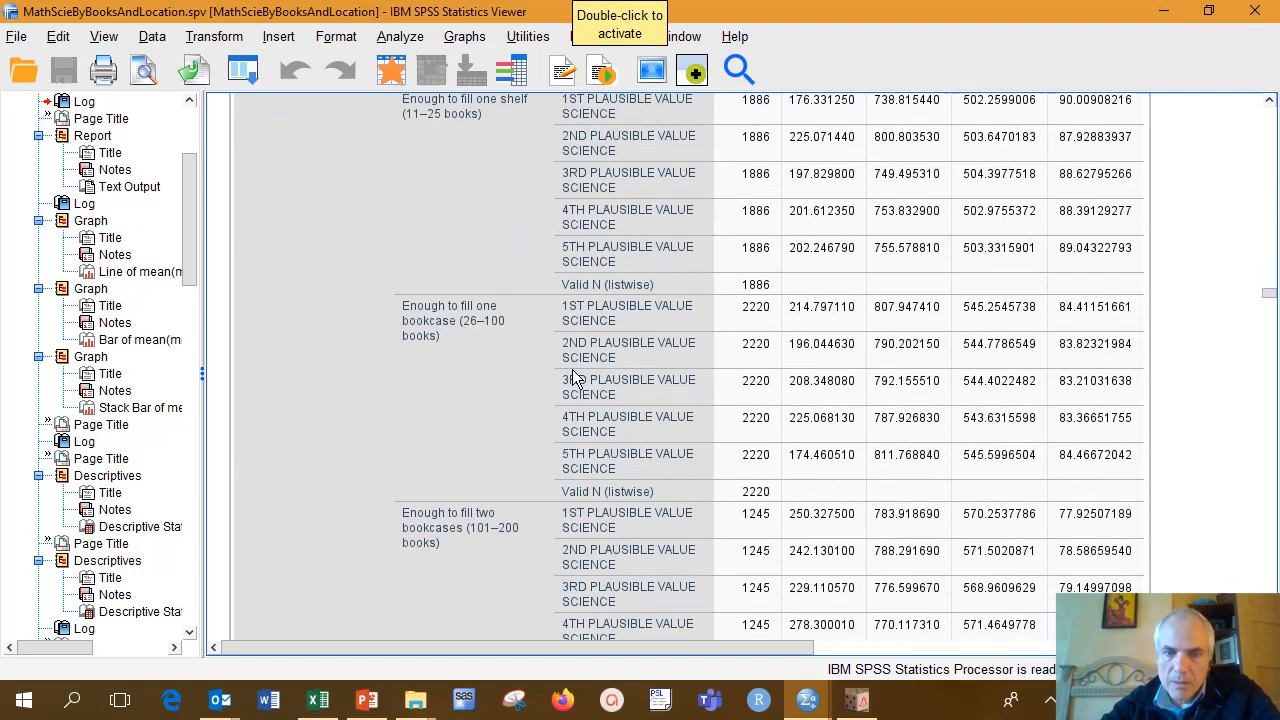
pyautogui.scroll(-3, 575, 376)
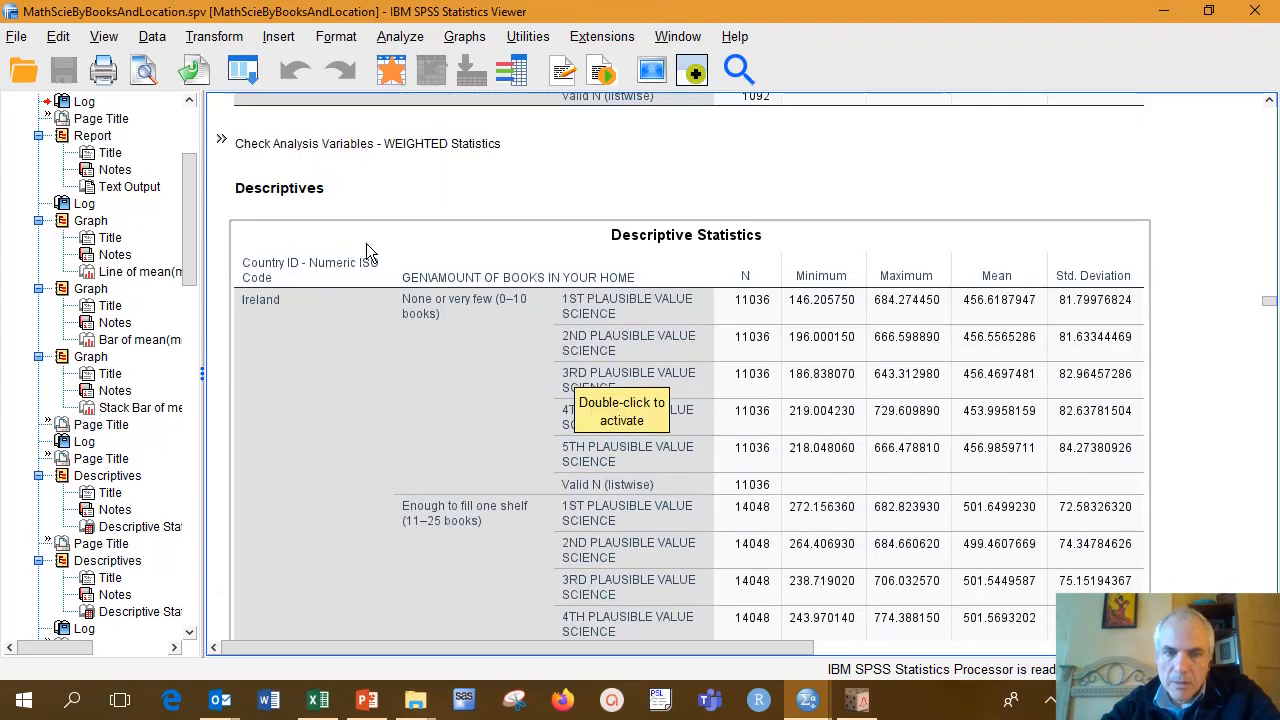
# Step: Examine the weighted descriptive statistics of the science plausible values by country and books at home, down to the replicate processing log
pyautogui.click(416, 180)
pyautogui.click(726, 342)
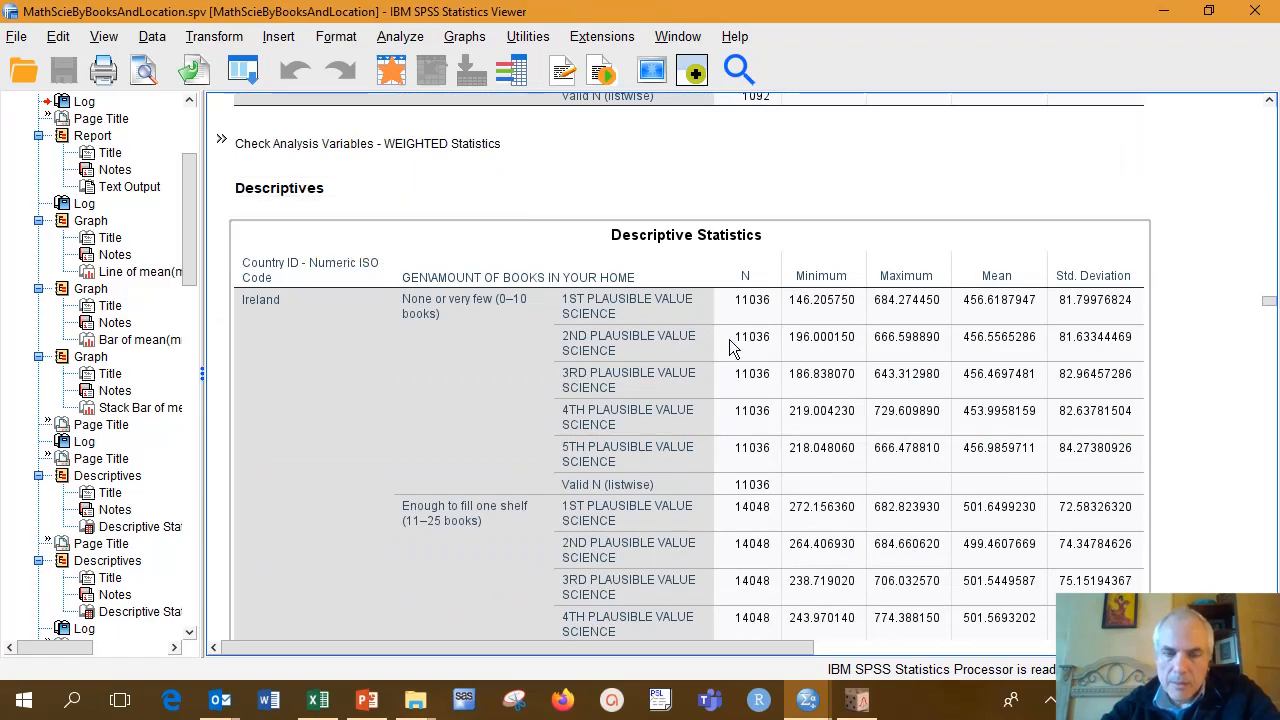
pyautogui.scroll(-15, 740, 344)
pyautogui.scroll(-20, 745, 348)
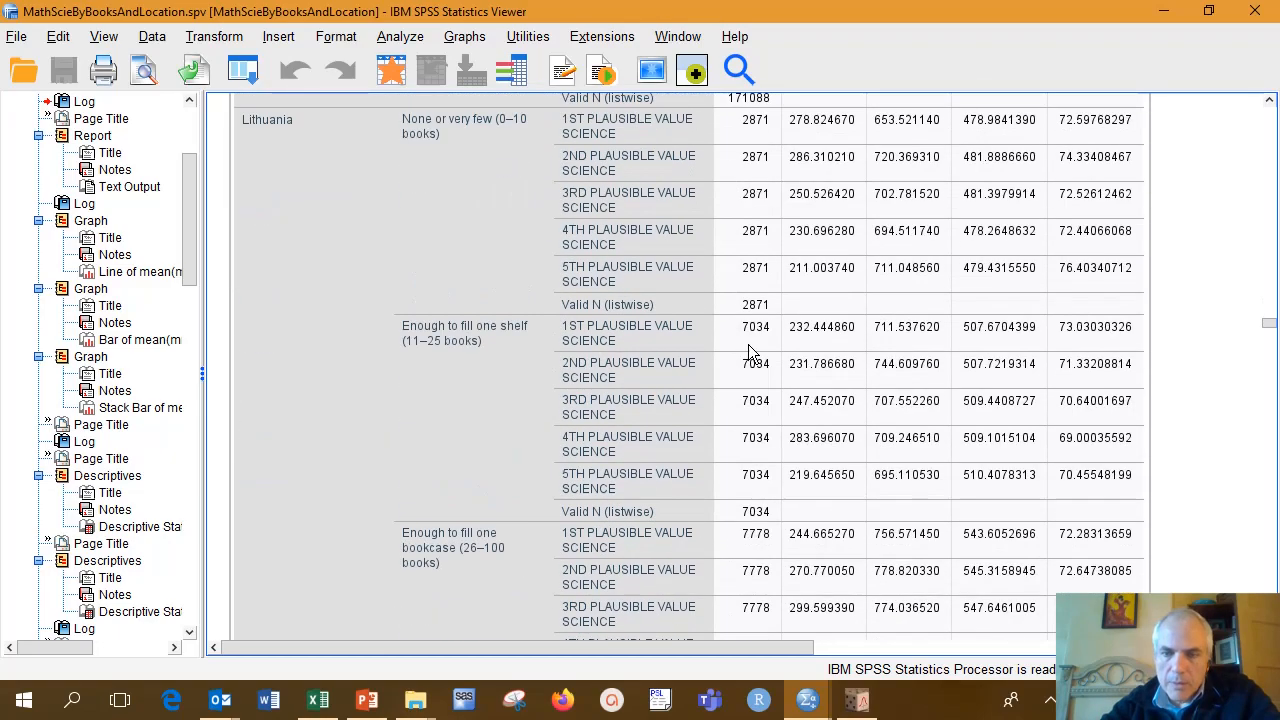
pyautogui.scroll(-20, 752, 350)
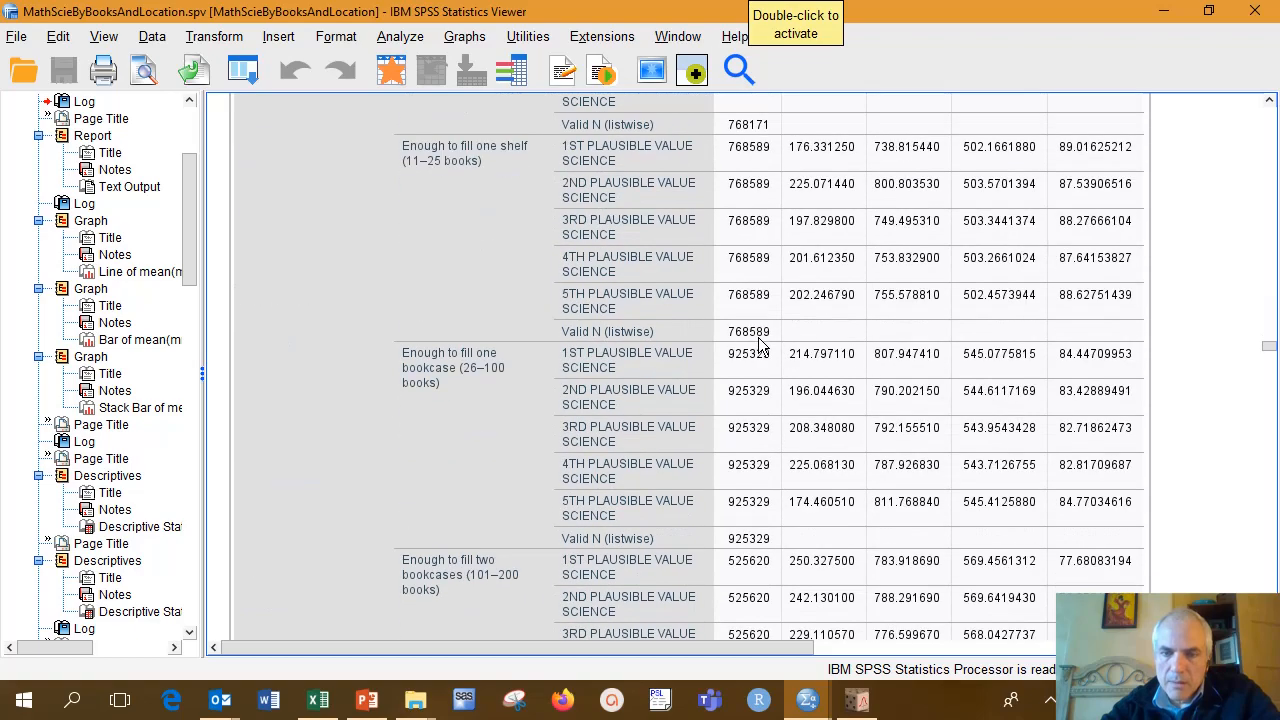
pyautogui.click(760, 346)
pyautogui.scroll(-2, 760, 346)
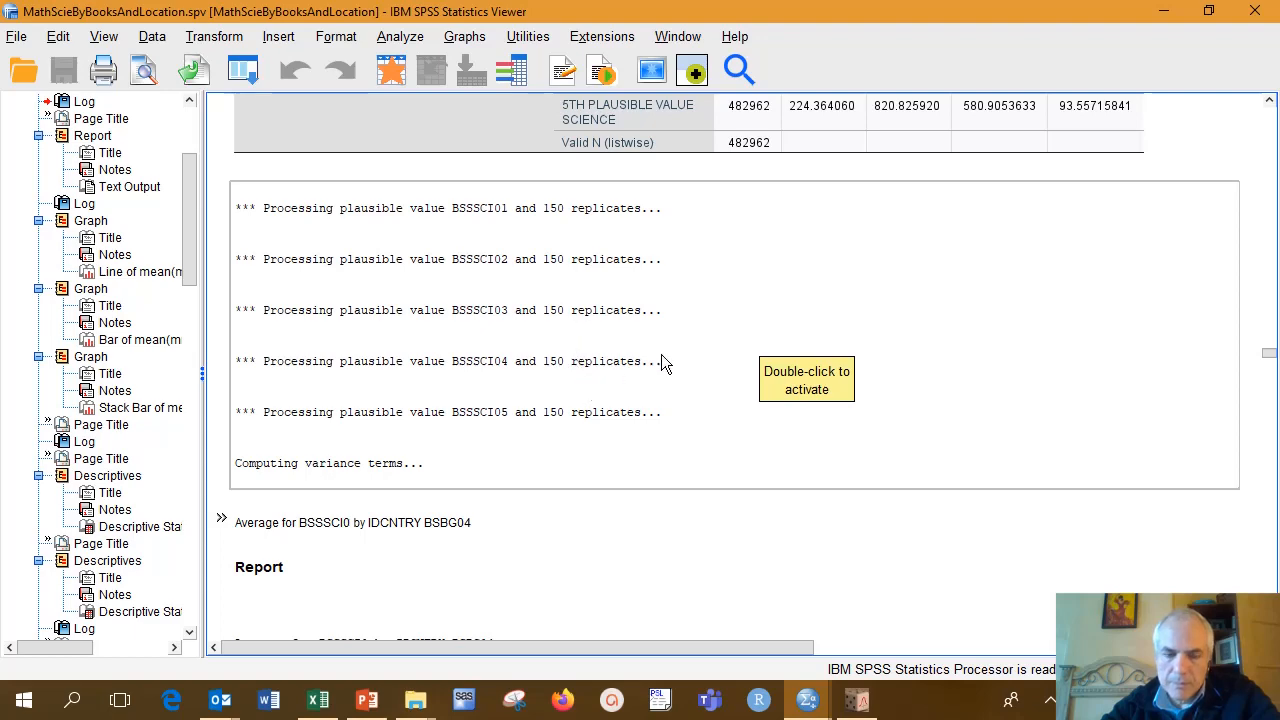
# Step: Examine the report of average BSSSCI0 by IDCNTRY and BSBG04 and its line, bar and stacked bar graphs
pyautogui.scroll(-5, 661, 358)
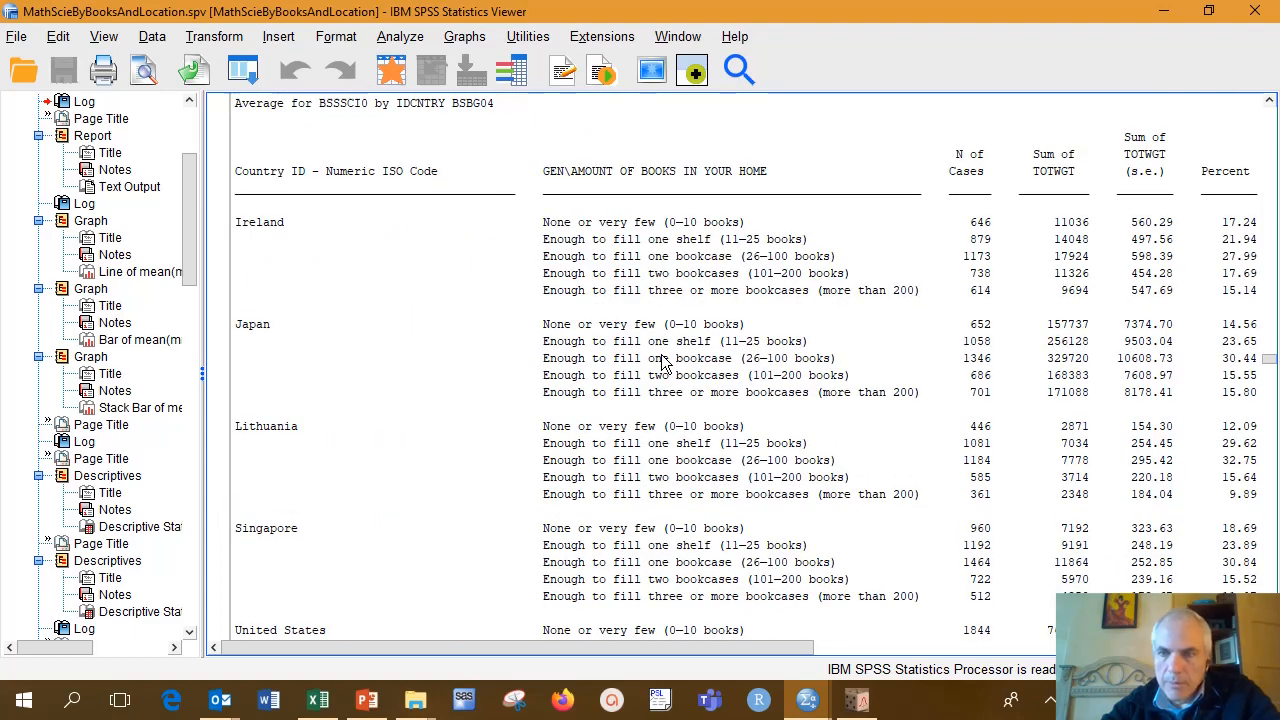
pyautogui.scroll(-10, 661, 358)
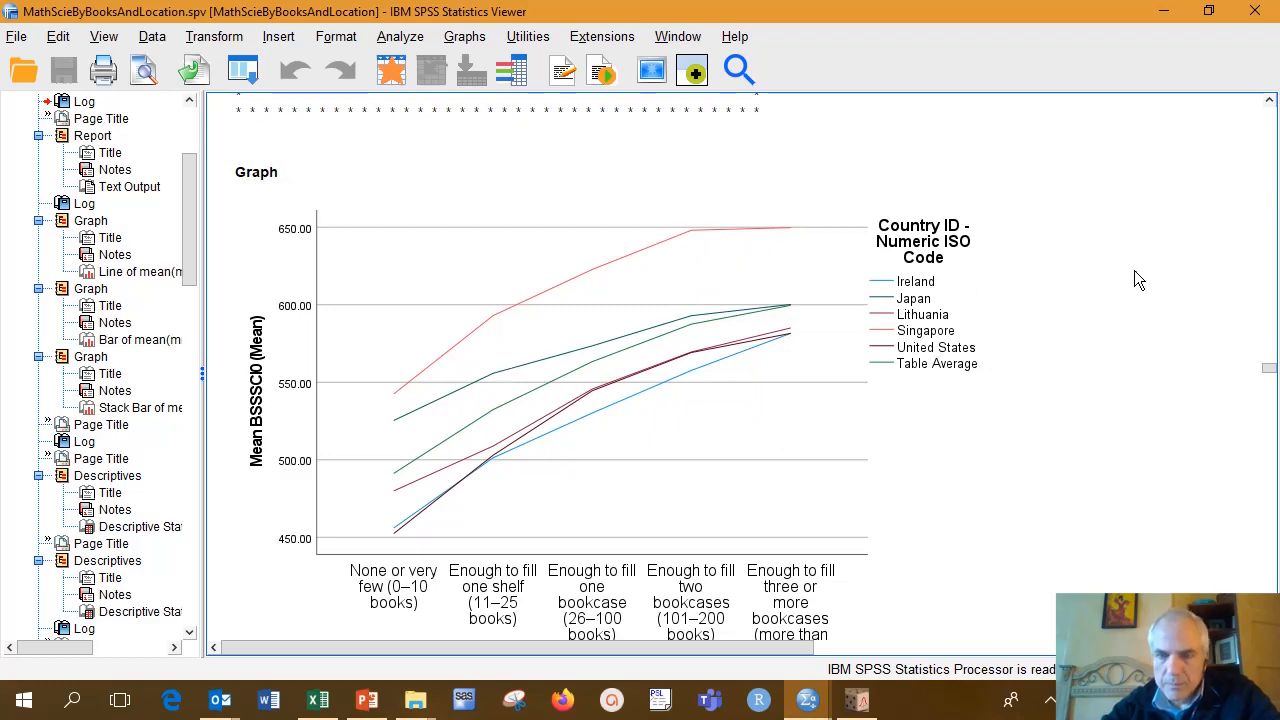
pyautogui.scroll(-8, 1134, 268)
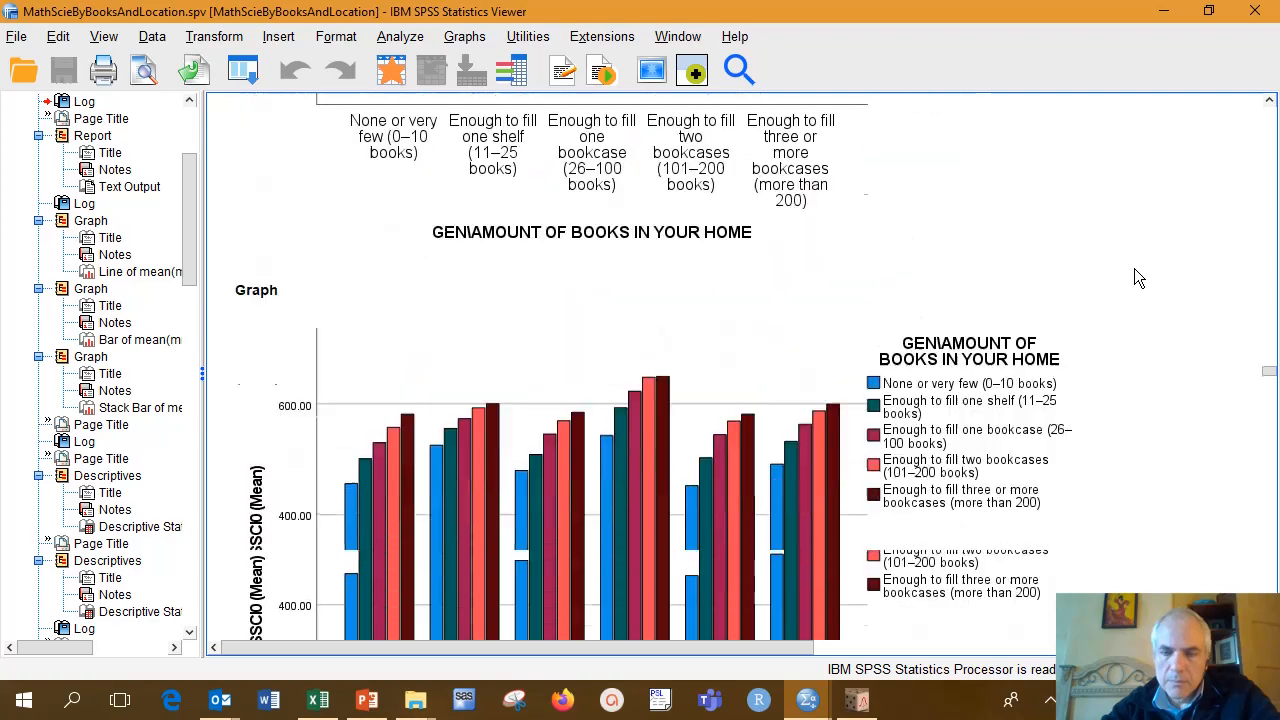
pyautogui.scroll(-10, 1134, 268)
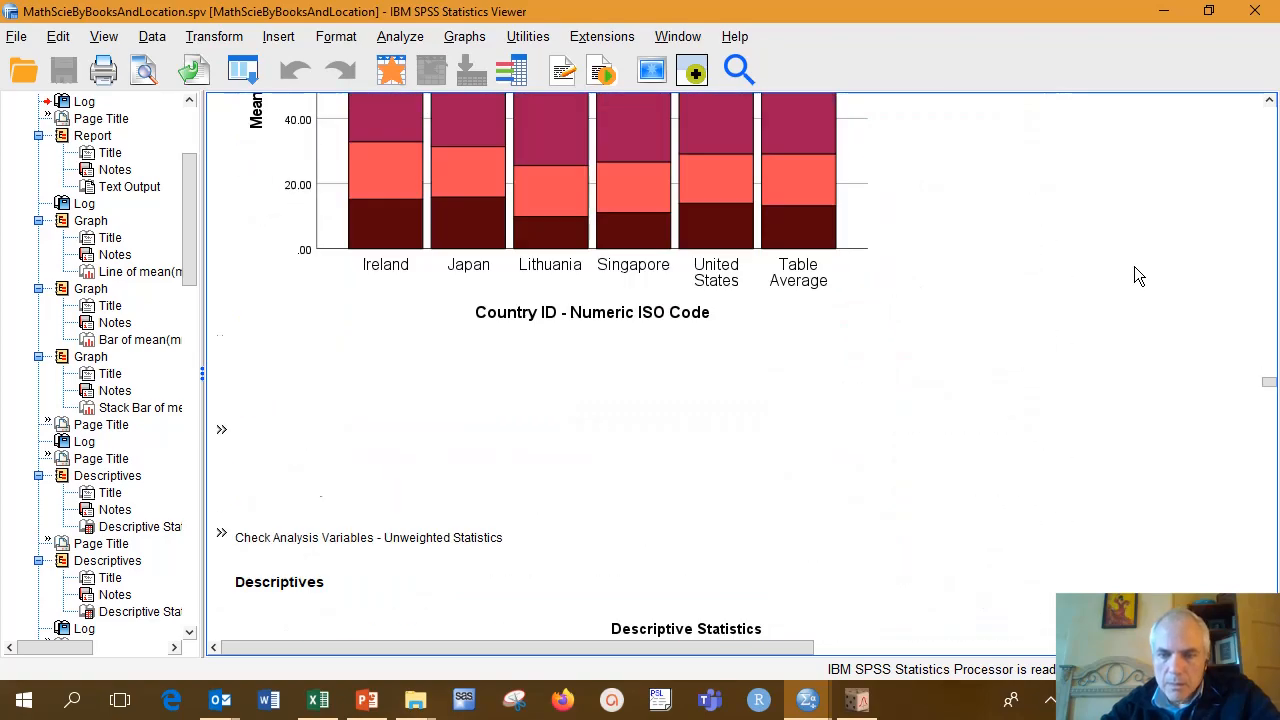
# Step: Examine the unweighted and weighted descriptive statistics of the mathematics plausible values by country and school location
pyautogui.scroll(-2, 1134, 266)
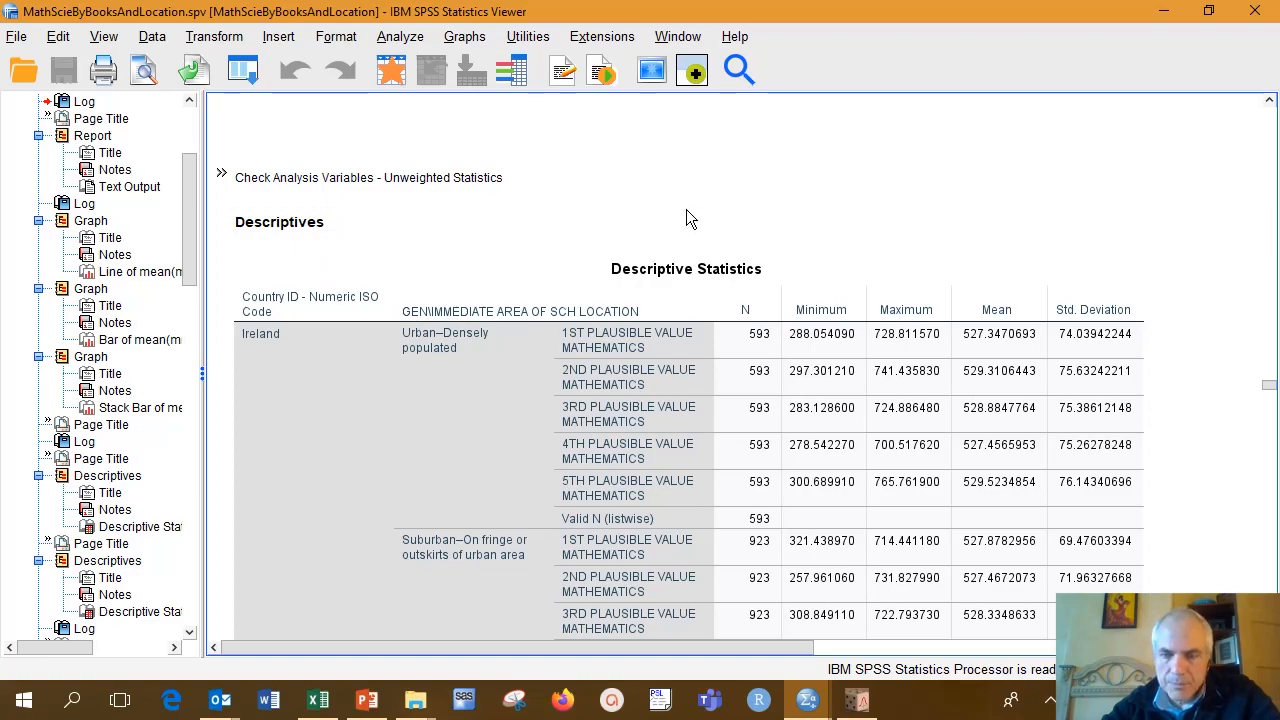
pyautogui.scroll(-5, 751, 229)
pyautogui.scroll(-20, 751, 229)
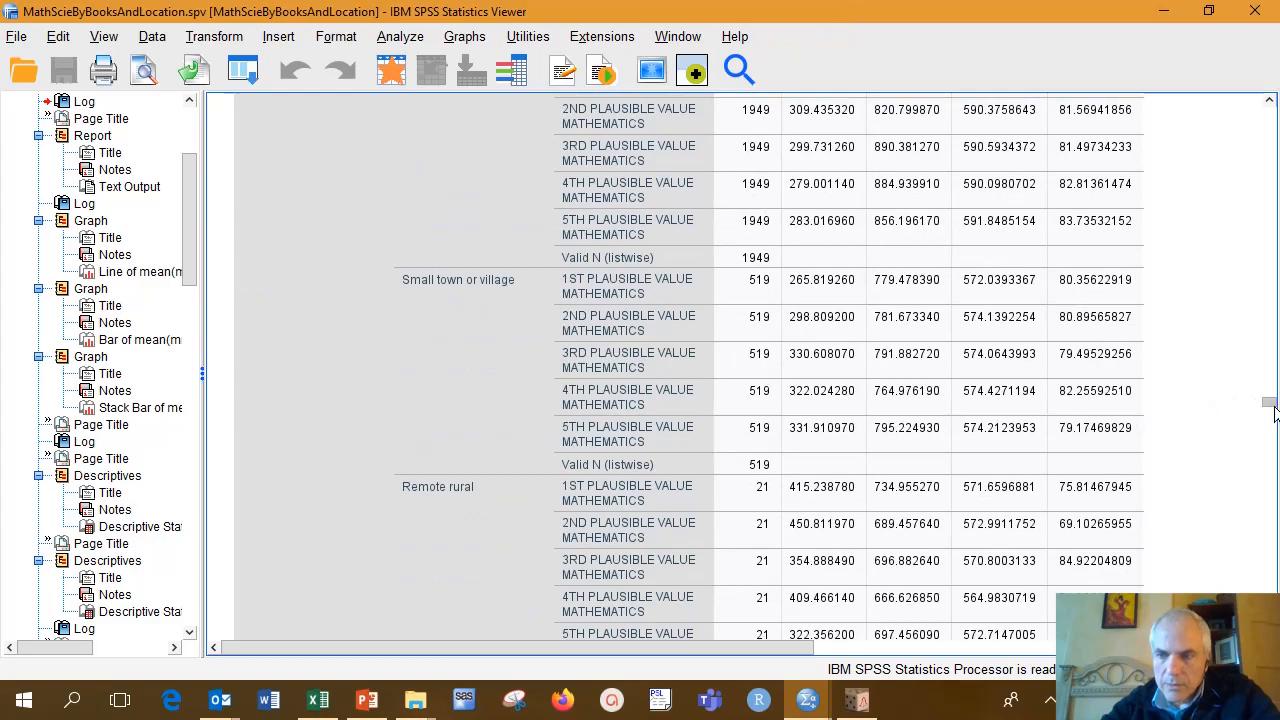
pyautogui.scroll(-20, 1165, 421)
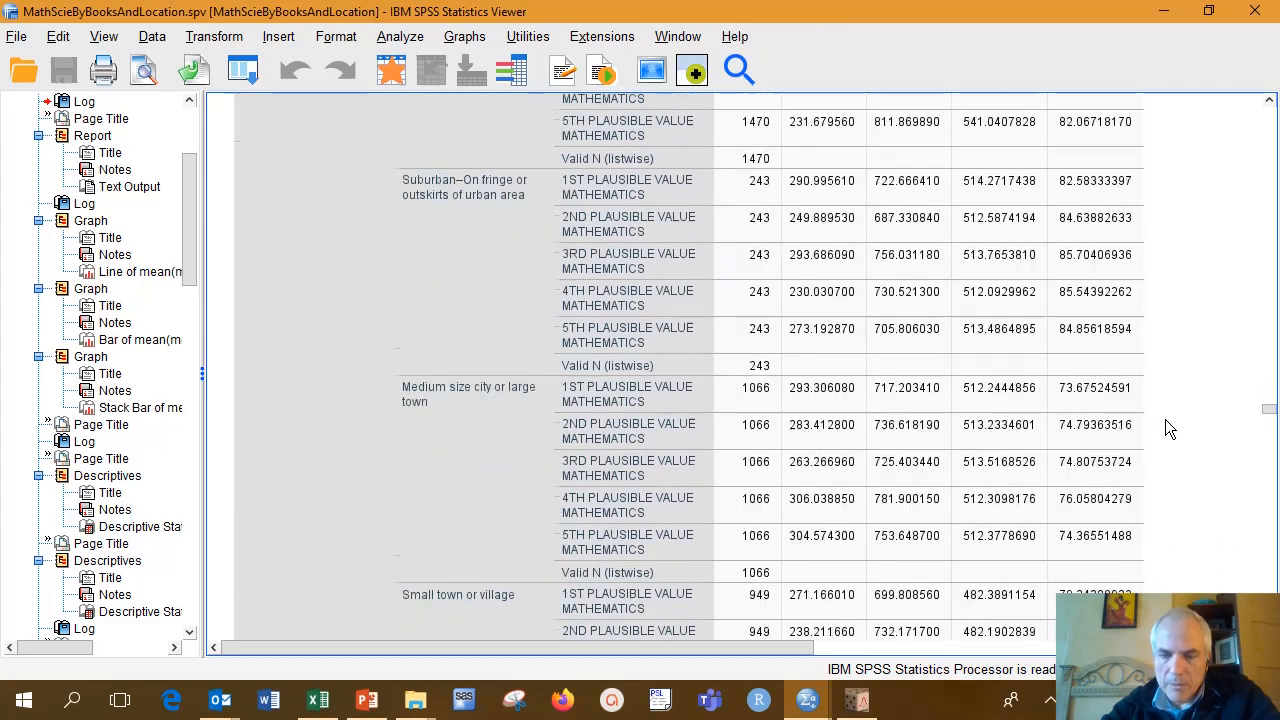
pyautogui.scroll(-20, 1164, 417)
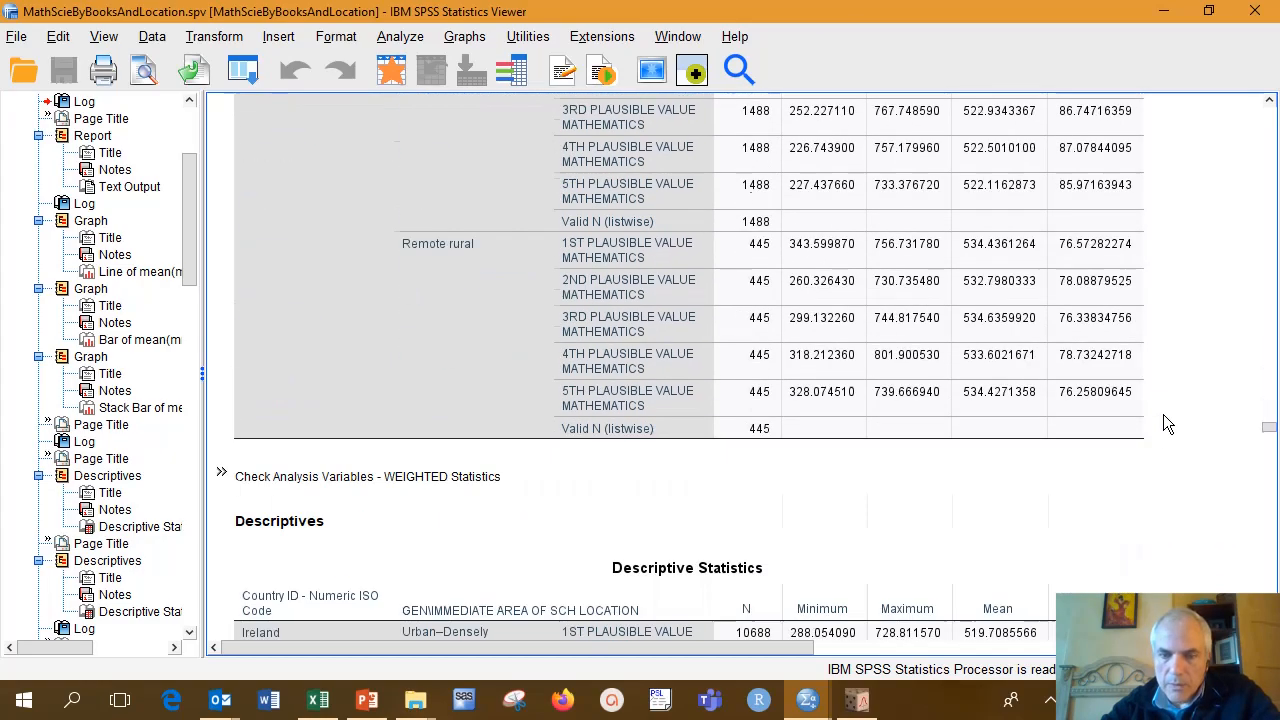
pyautogui.scroll(-20, 1163, 421)
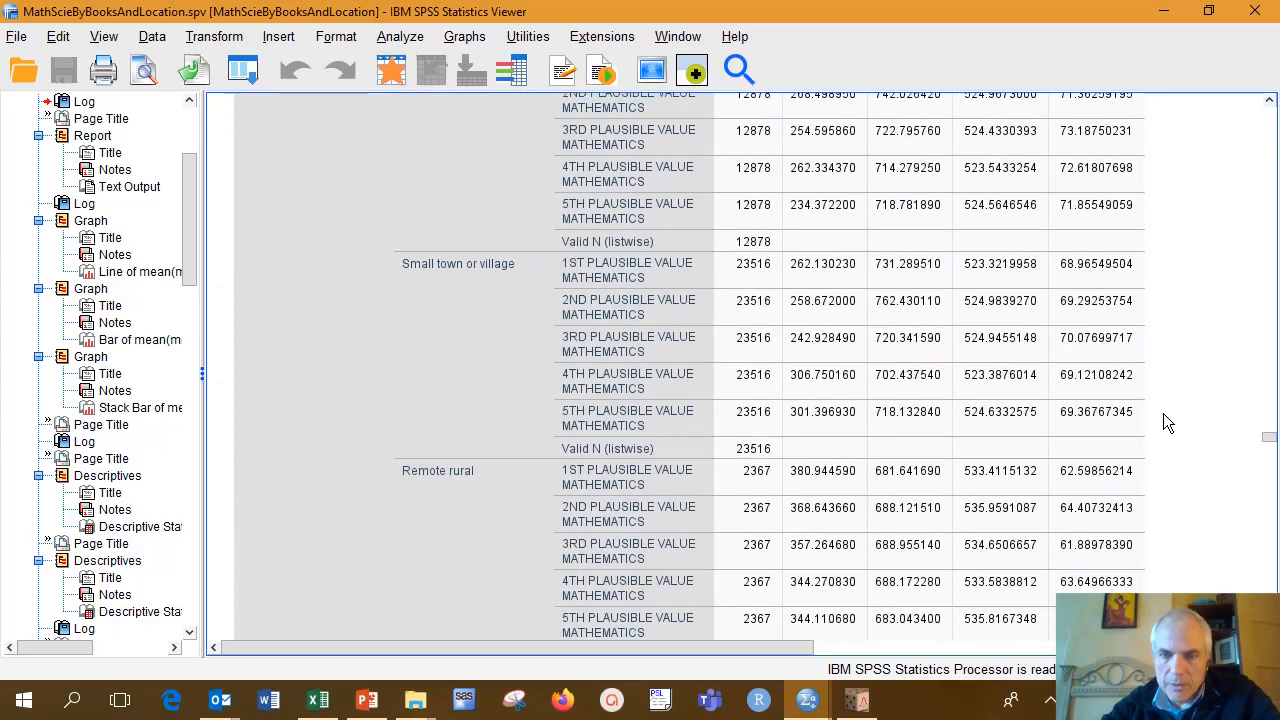
pyautogui.scroll(-20, 1163, 421)
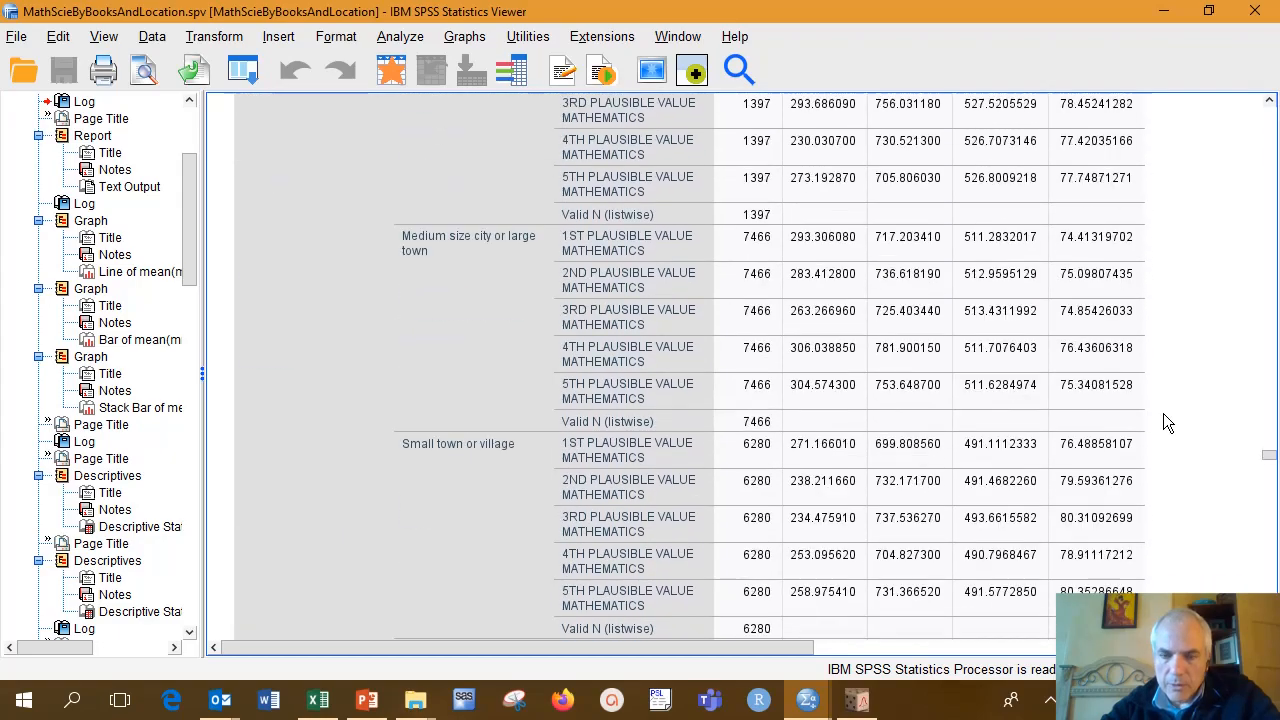
pyautogui.scroll(-20, 1163, 413)
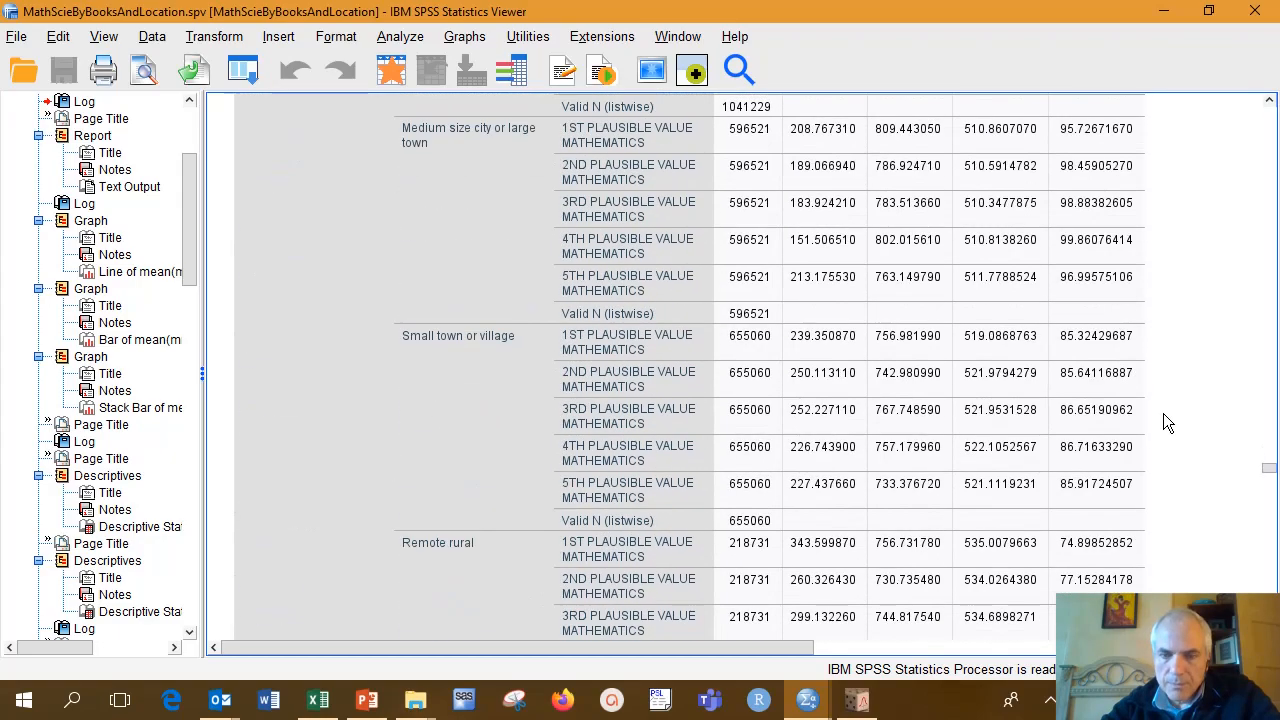
# Step: Compare the mathematics line and bar graphs by school location with the case counts in the report of average BSMMAT0 by IDCNTRY and BCBG05B
pyautogui.scroll(-20, 1163, 421)
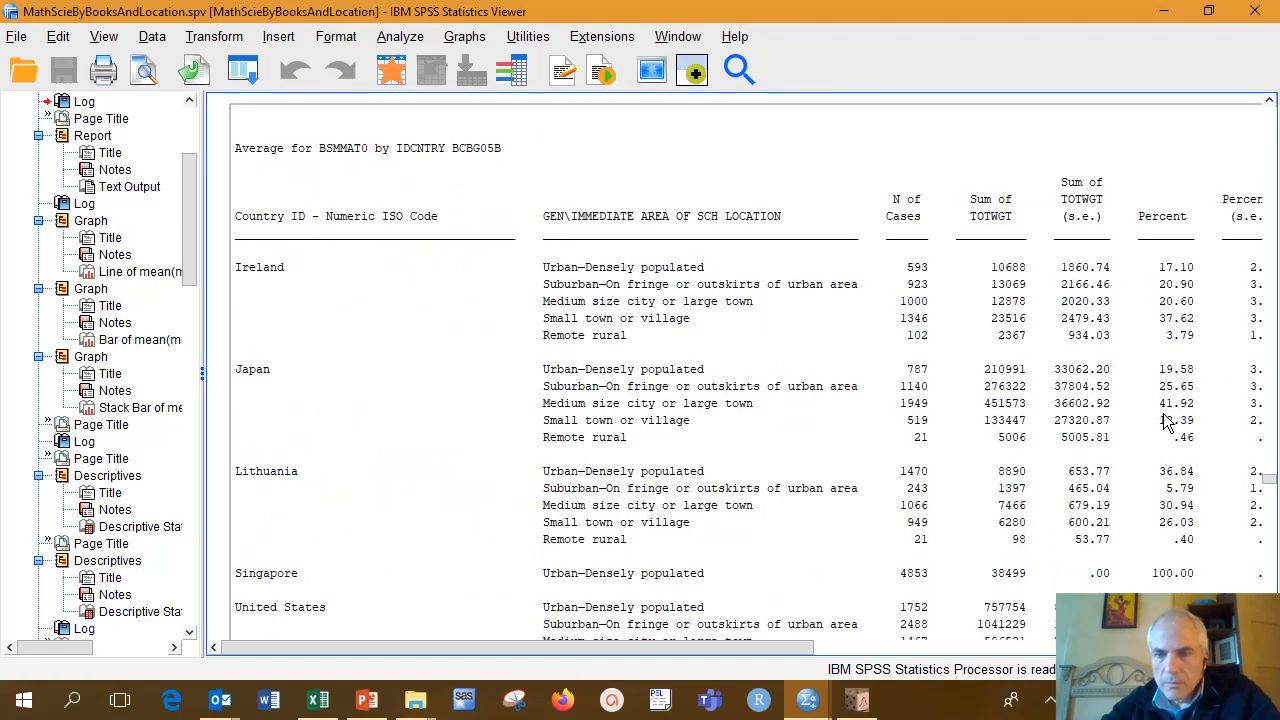
pyautogui.scroll(-6, 1163, 412)
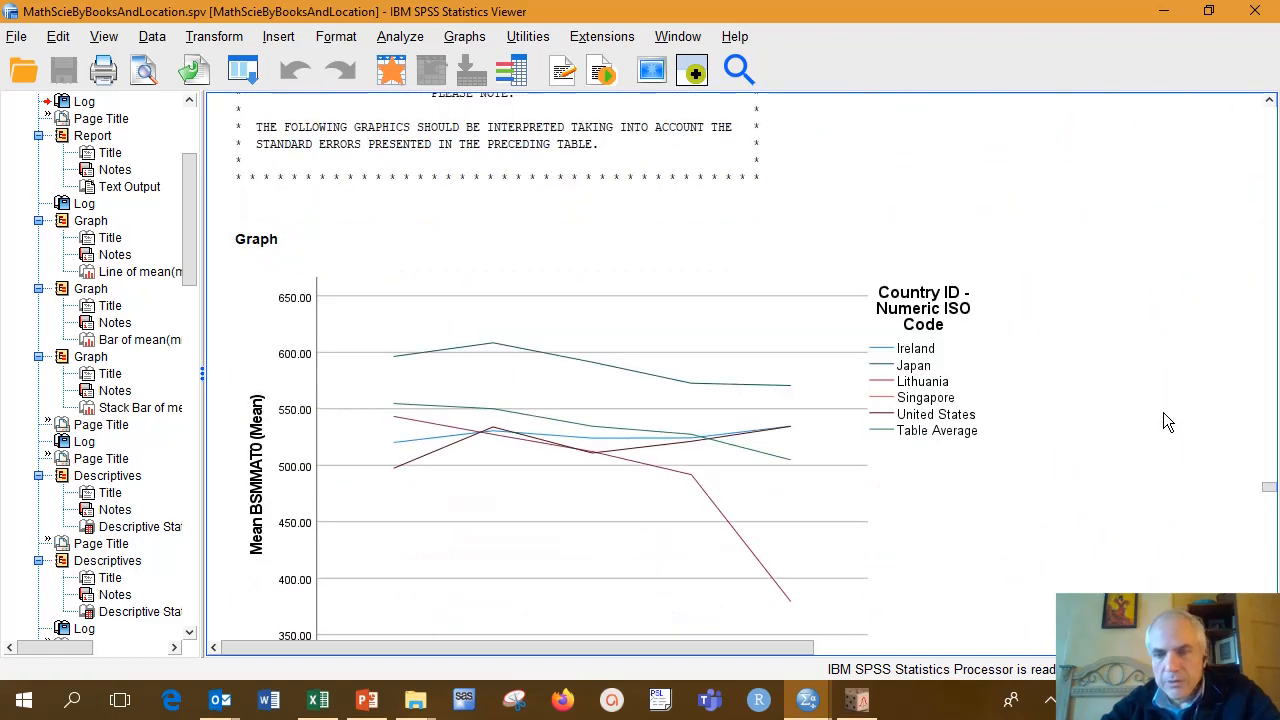
pyautogui.click(1070, 395)
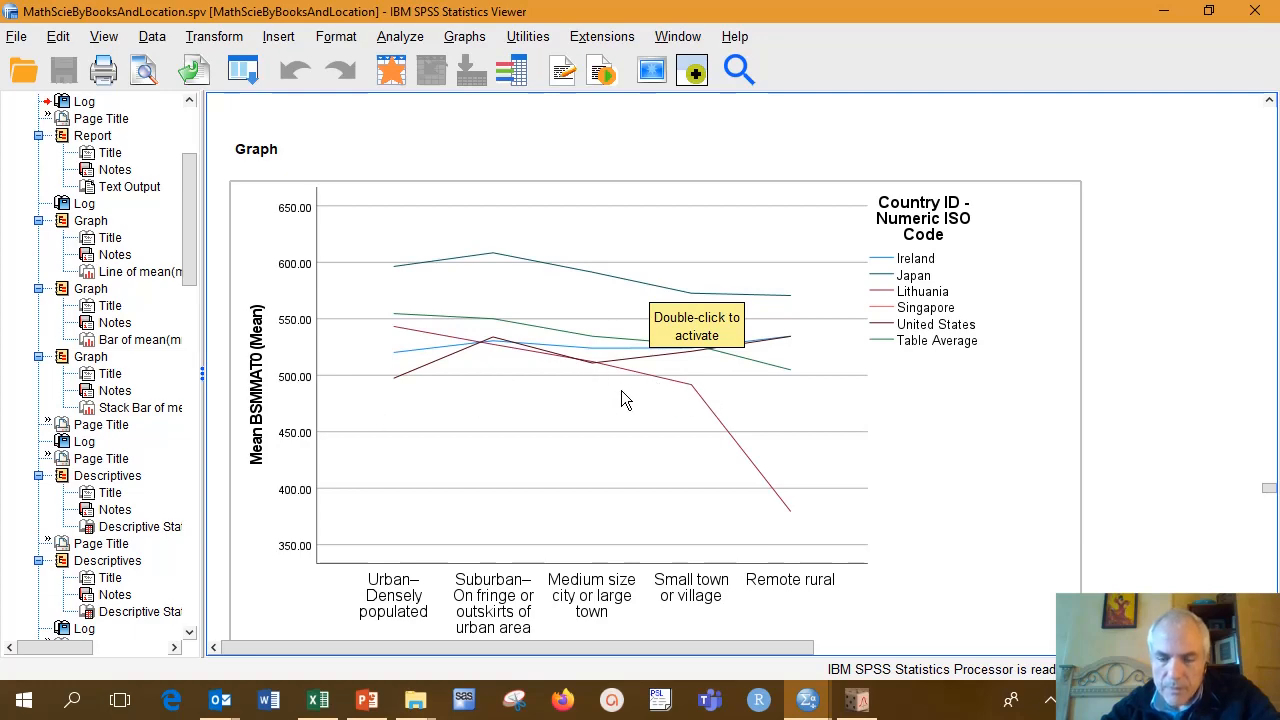
pyautogui.scroll(12, 697, 388)
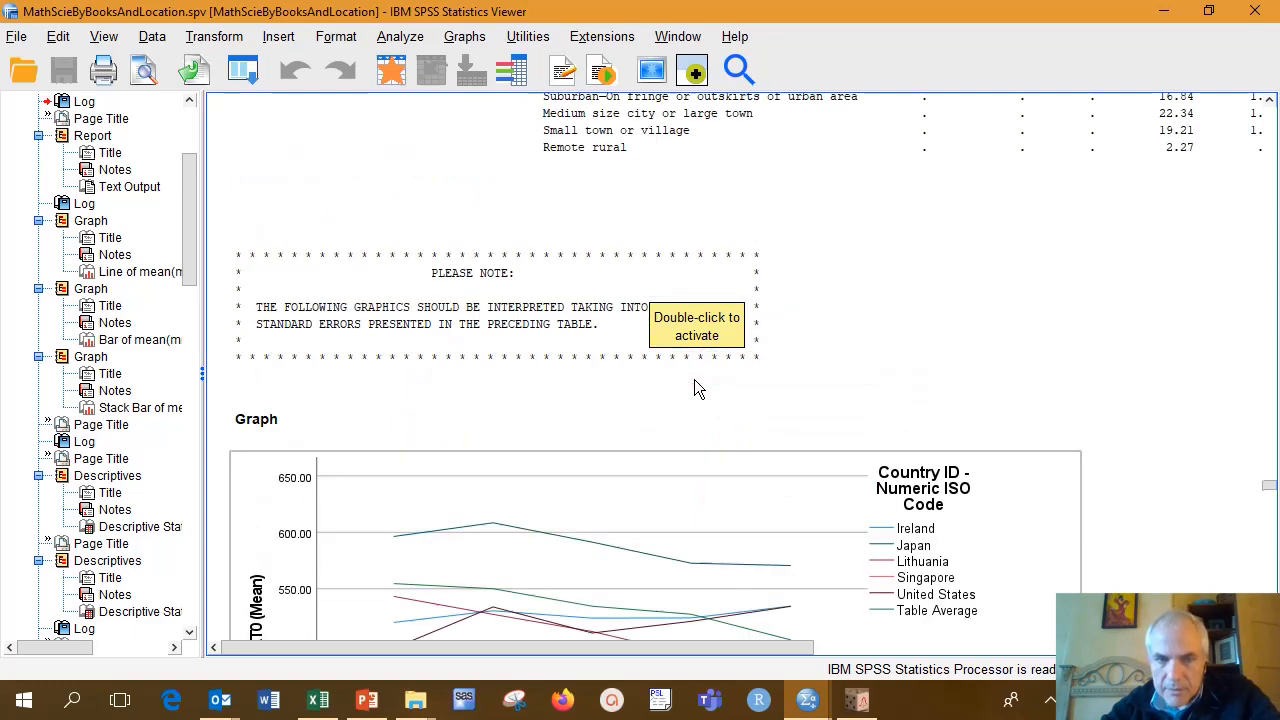
pyautogui.scroll(2, 697, 388)
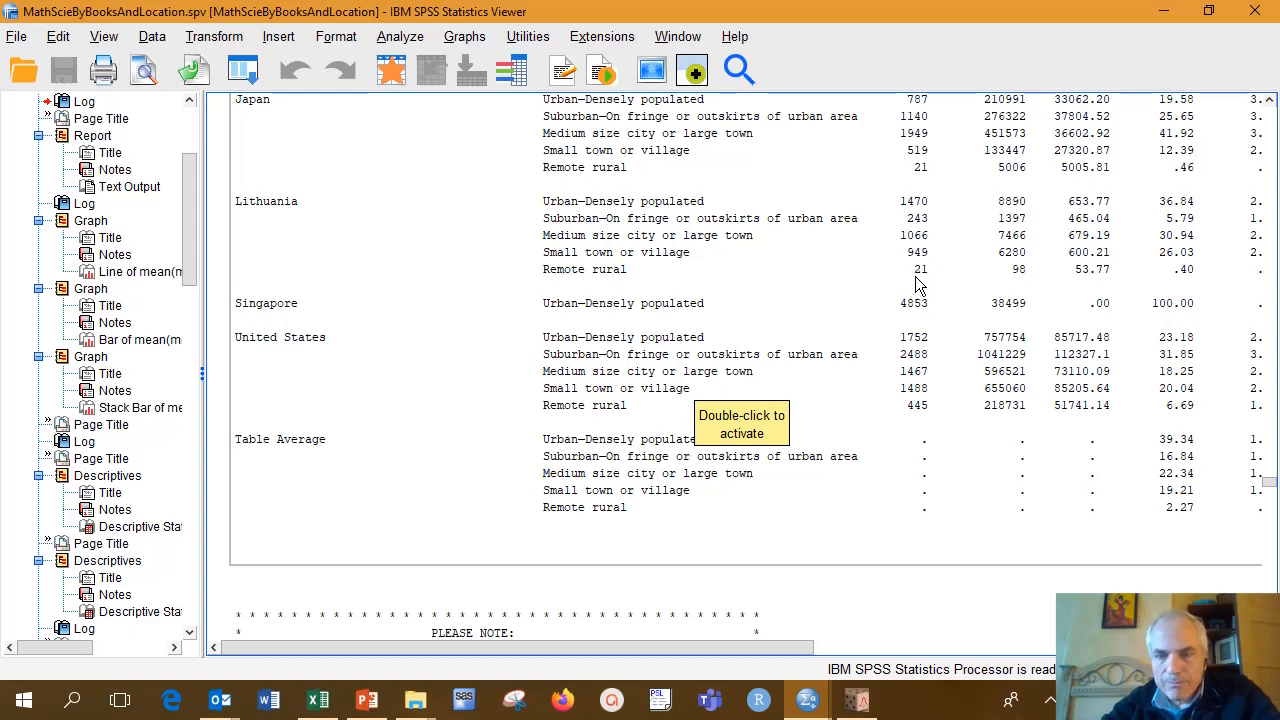
pyautogui.scroll(-10, 915, 287)
pyautogui.scroll(-5, 915, 278)
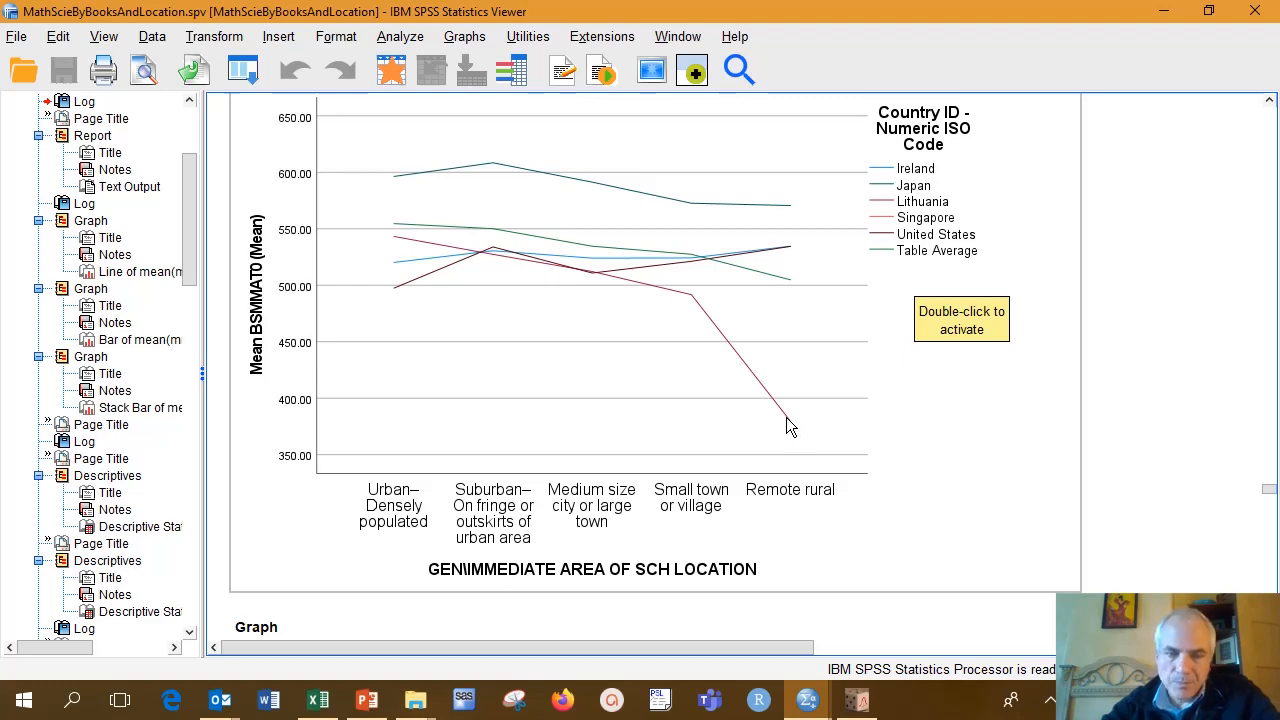
pyautogui.scroll(-10, 789, 422)
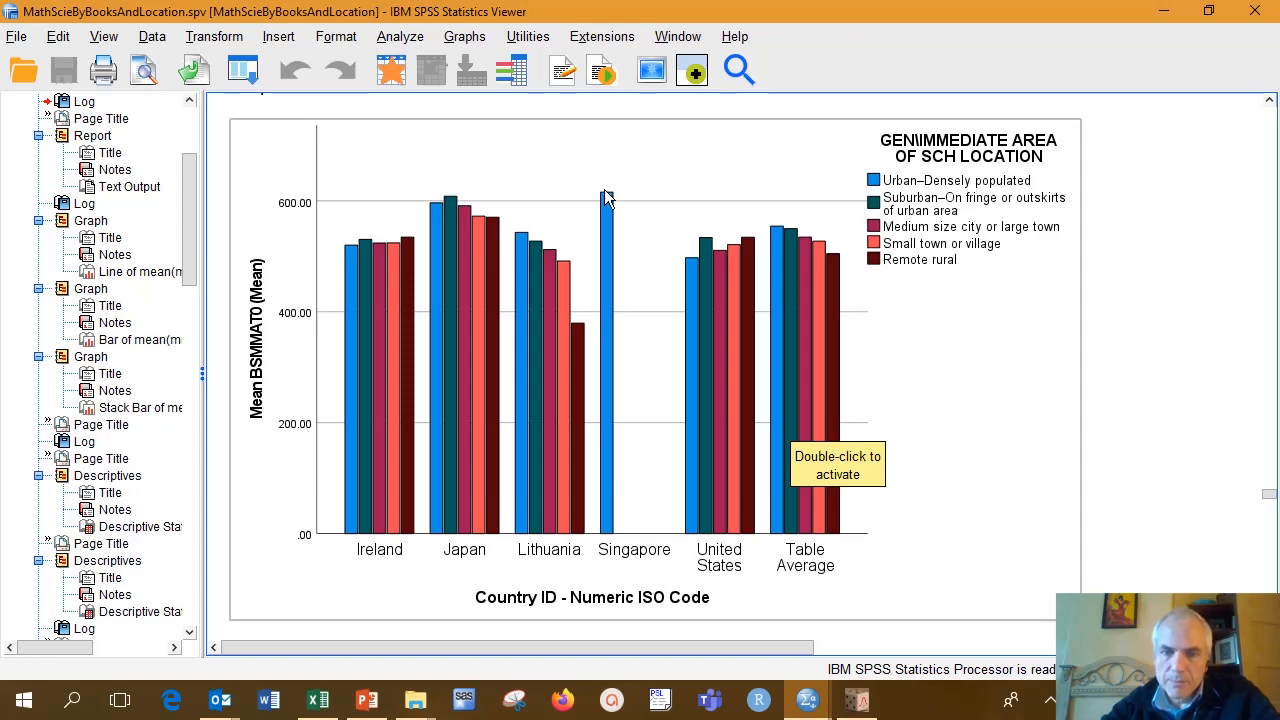
# Step: Review the science descriptive statistics by country and school location, down to the log of processed plausible values
pyautogui.scroll(-10, 604, 197)
pyautogui.scroll(-8, 604, 197)
pyautogui.scroll(-15, 605, 197)
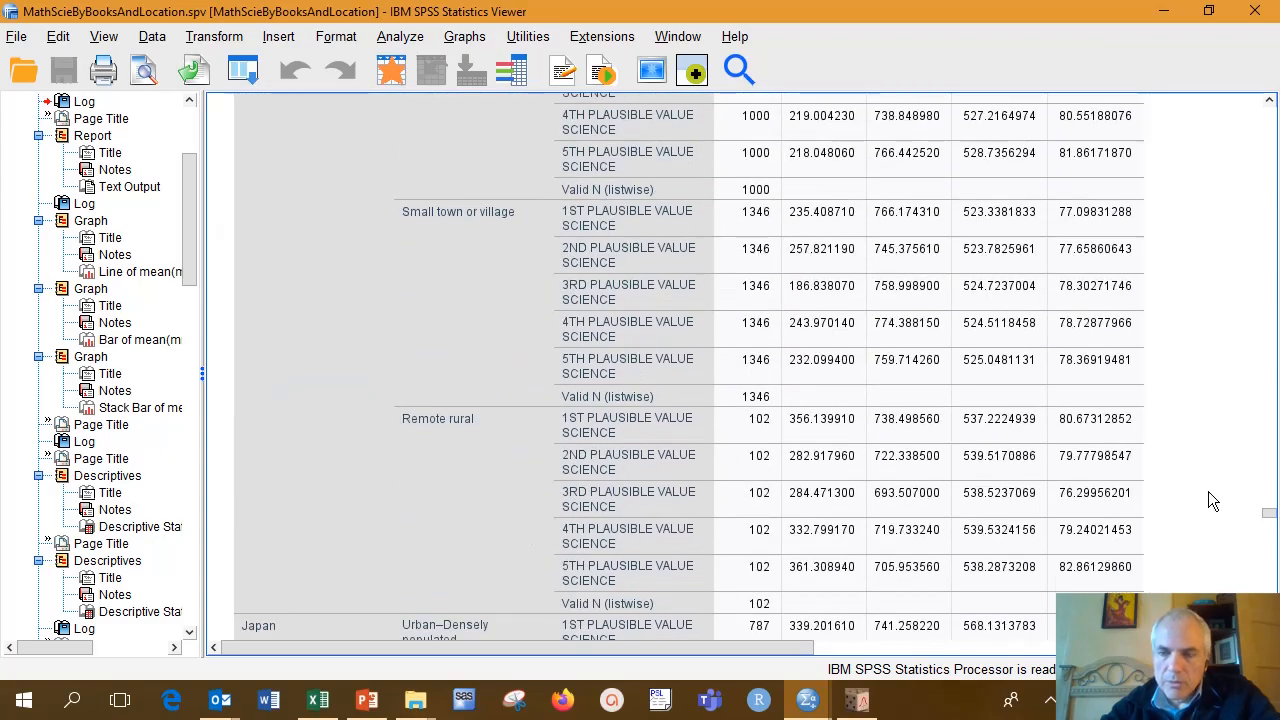
pyautogui.moveTo(1268, 512); pyautogui.dragTo(1278, 584)
pyautogui.scroll(-12, 963, 538)
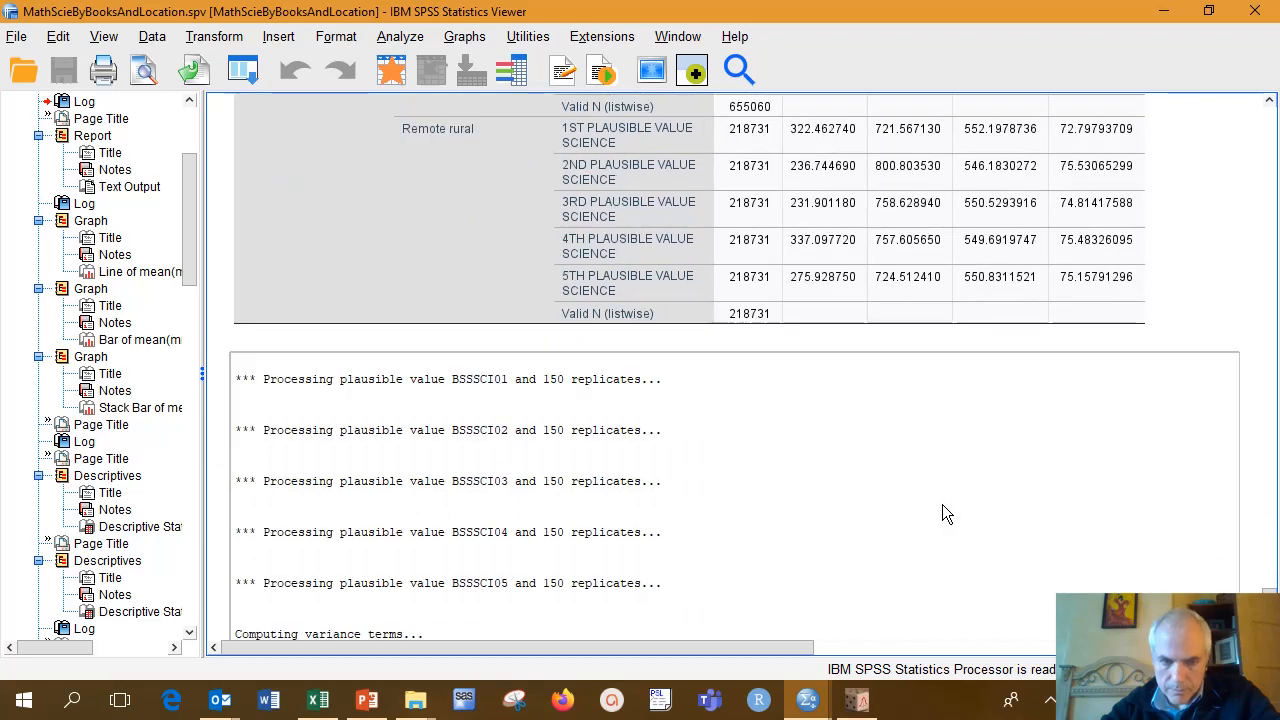
# Step: Examine the report of average BSSSCI0 by IDCNTRY and BCBG05B and its graphs of science means and percentages
pyautogui.scroll(-10, 942, 504)
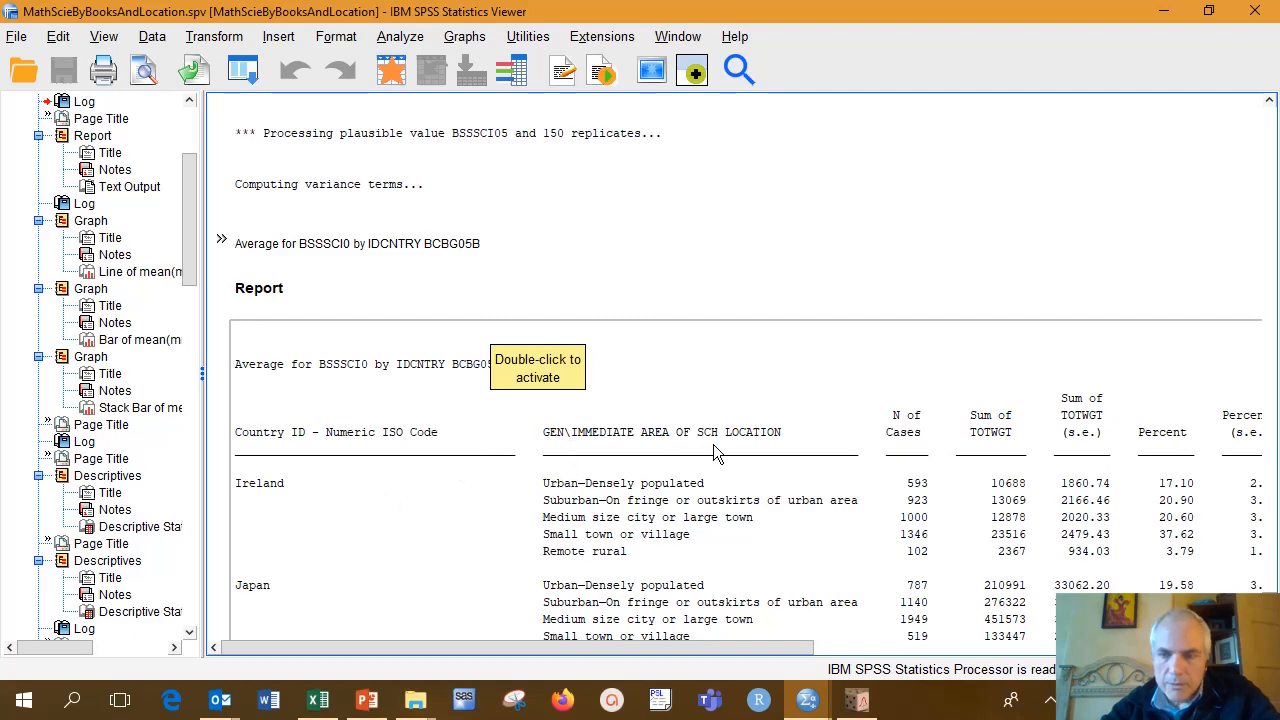
pyautogui.moveTo(688, 650); pyautogui.dragTo(657, 645)
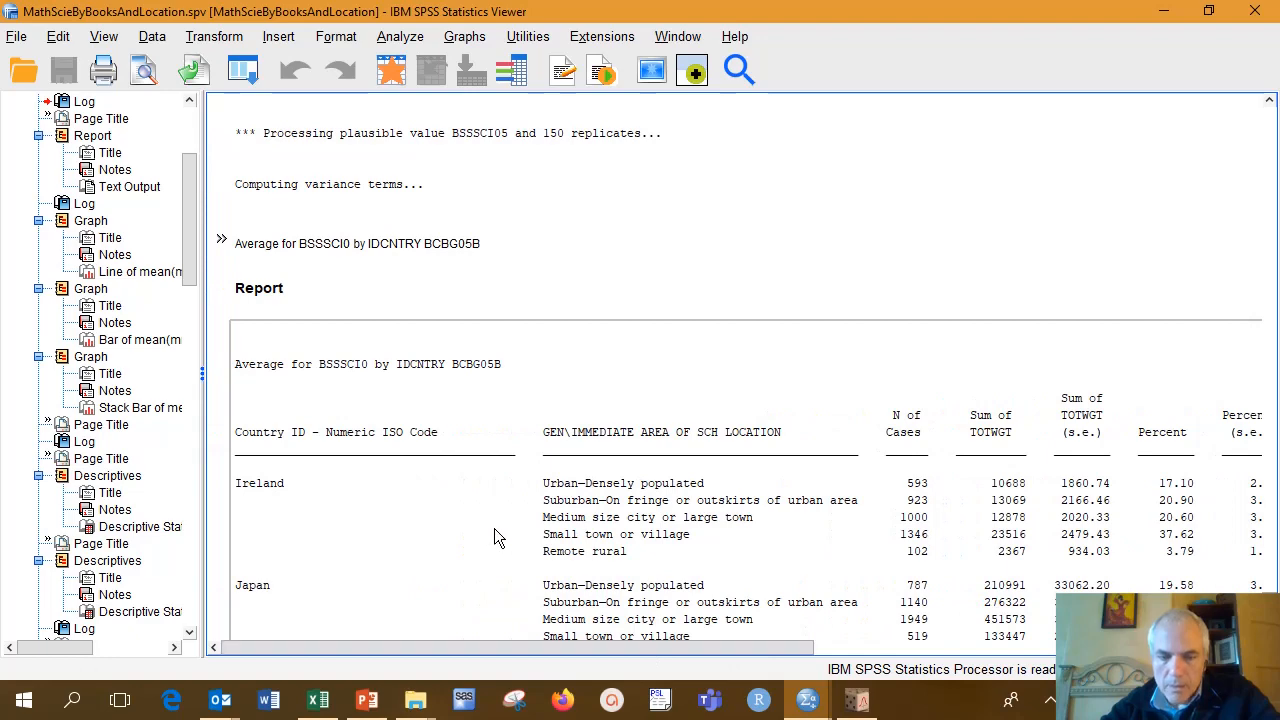
pyautogui.scroll(-5, 505, 514)
pyautogui.scroll(-4, 505, 514)
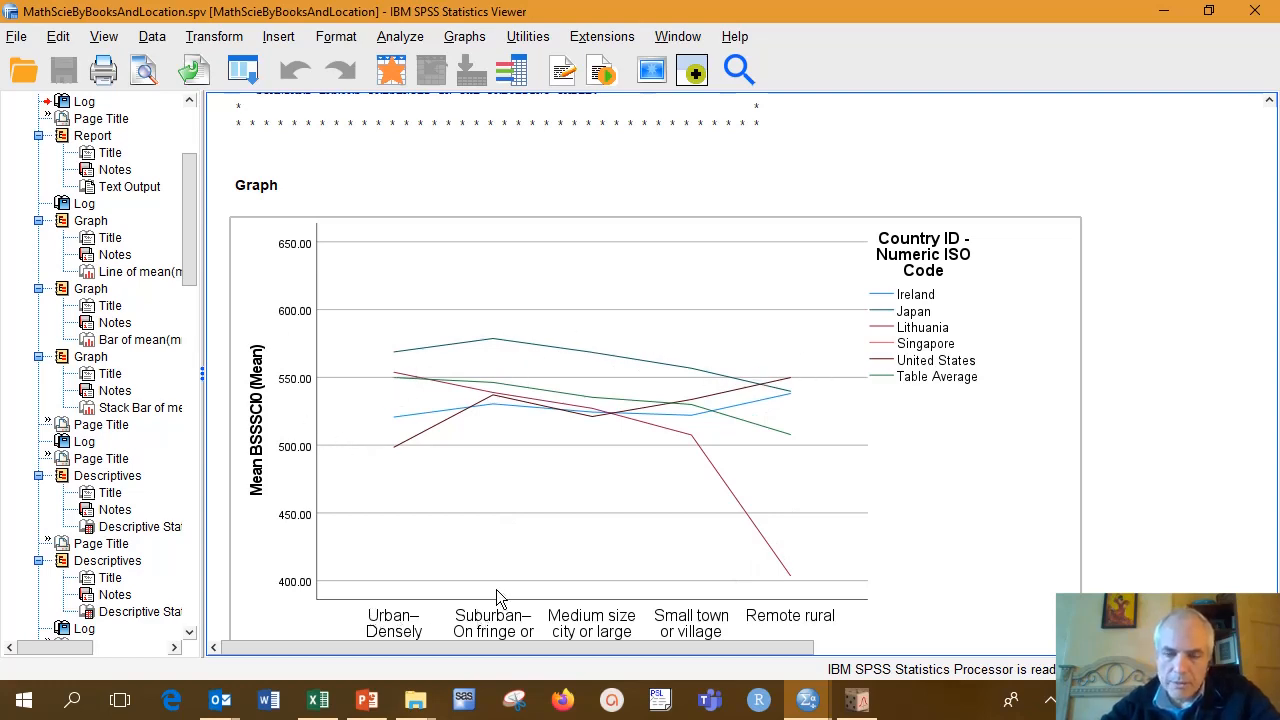
pyautogui.scroll(-3, 513, 575)
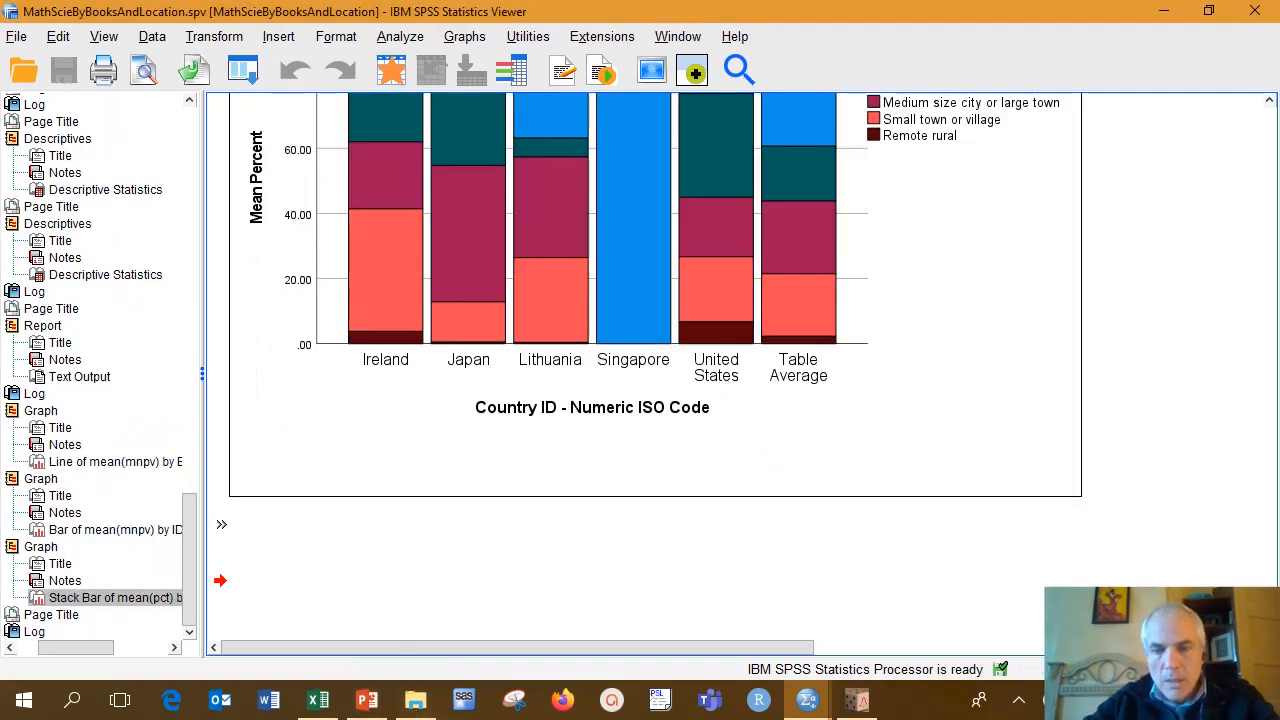
# Step: Switch to the Work folder in File Explorer and open MathScieByBooksAndLocationBSBG04.xlsx in Excel
pyautogui.moveTo(415, 700)
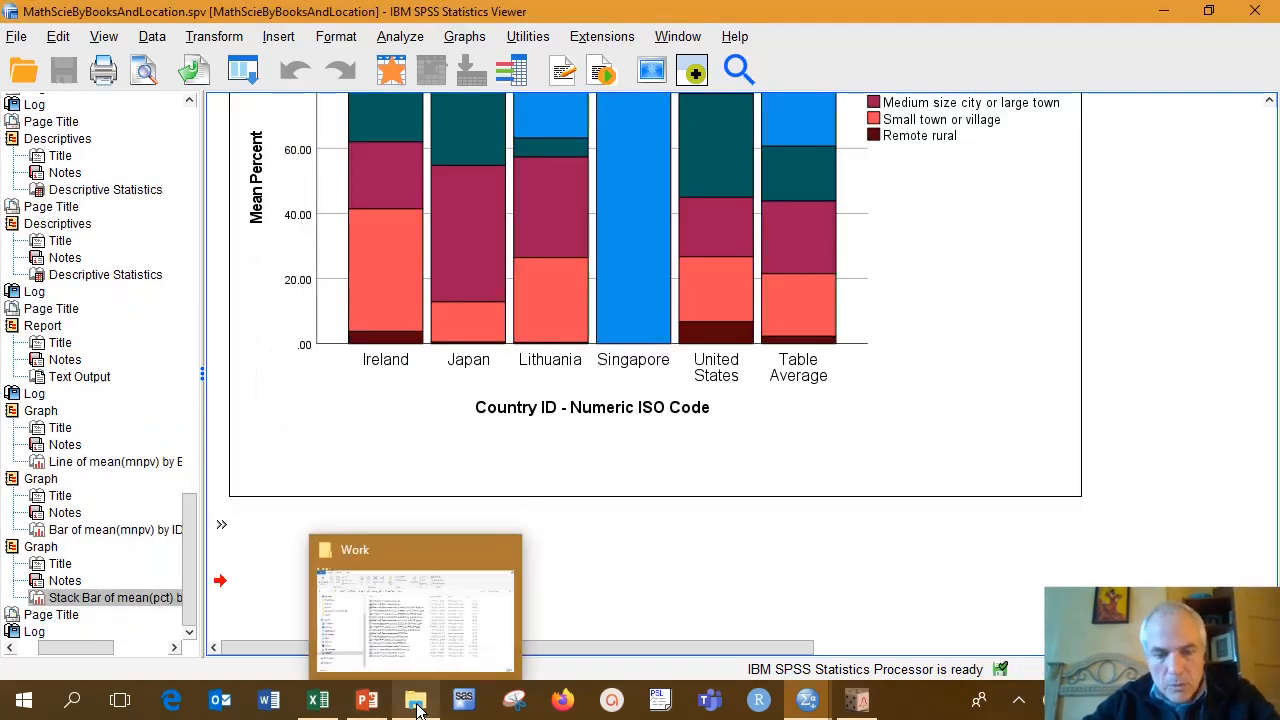
pyautogui.click(422, 665)
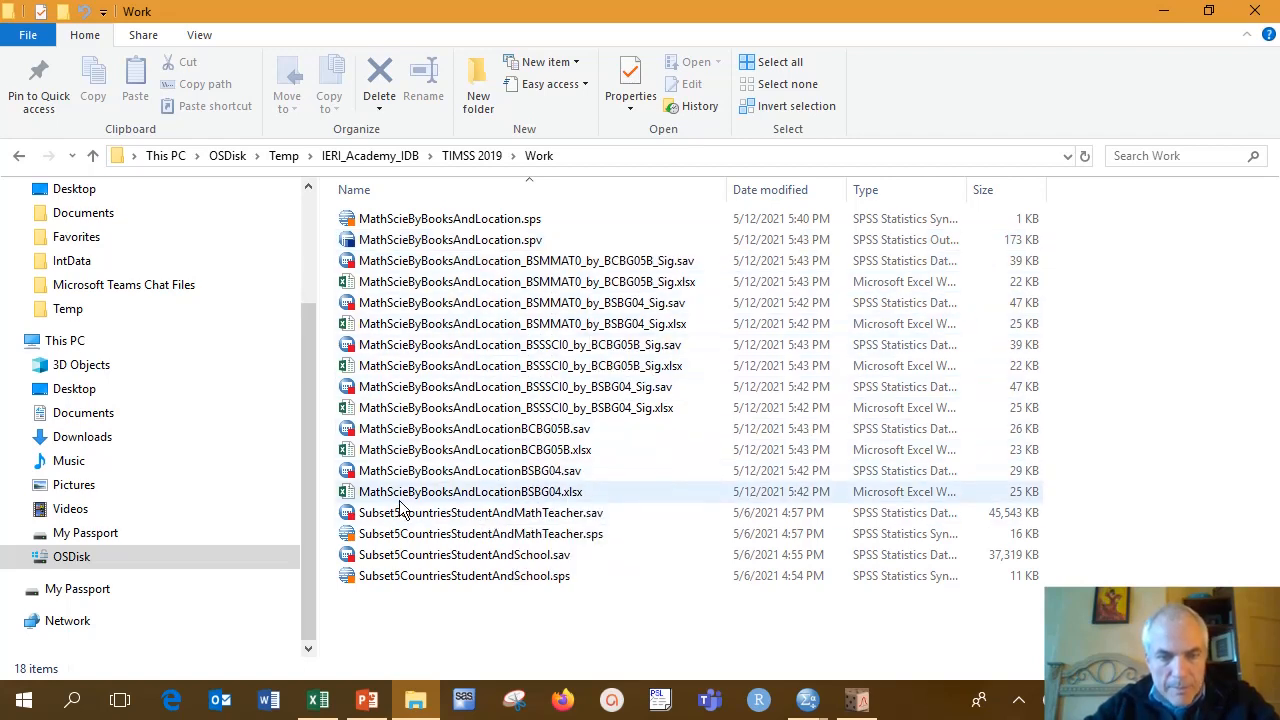
pyautogui.click(562, 500)
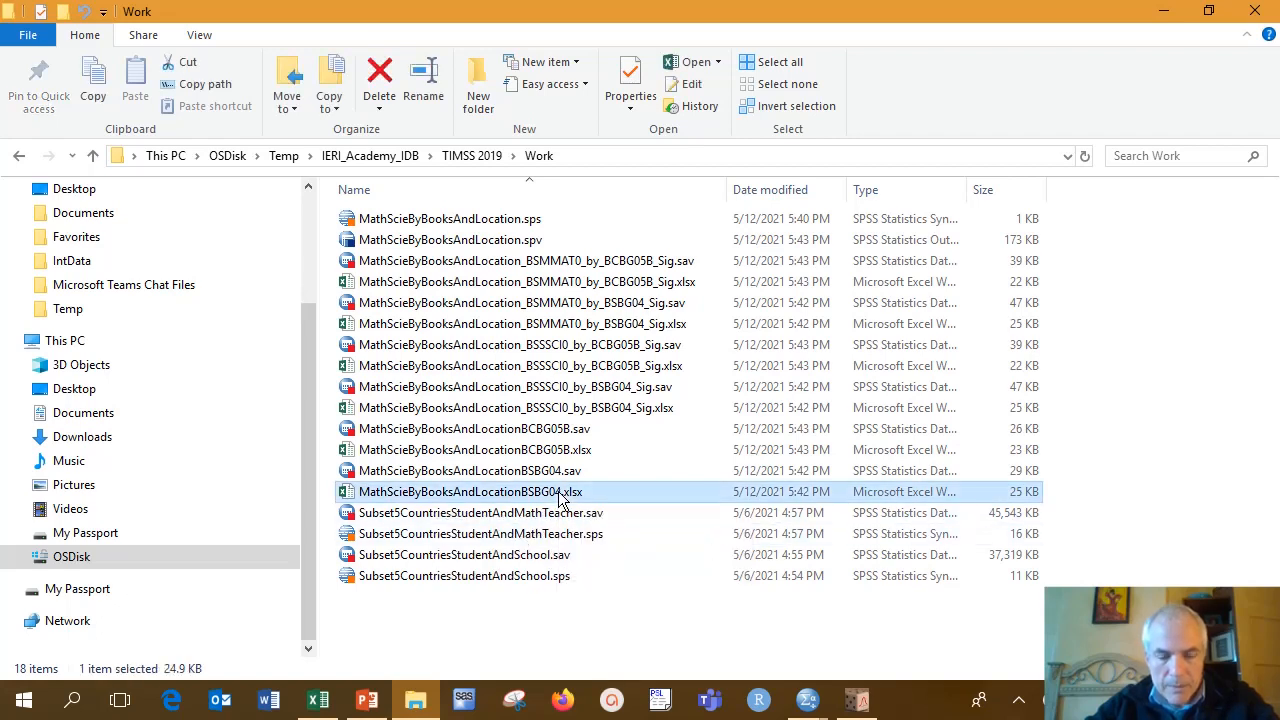
pyautogui.doubleClick(562, 500)
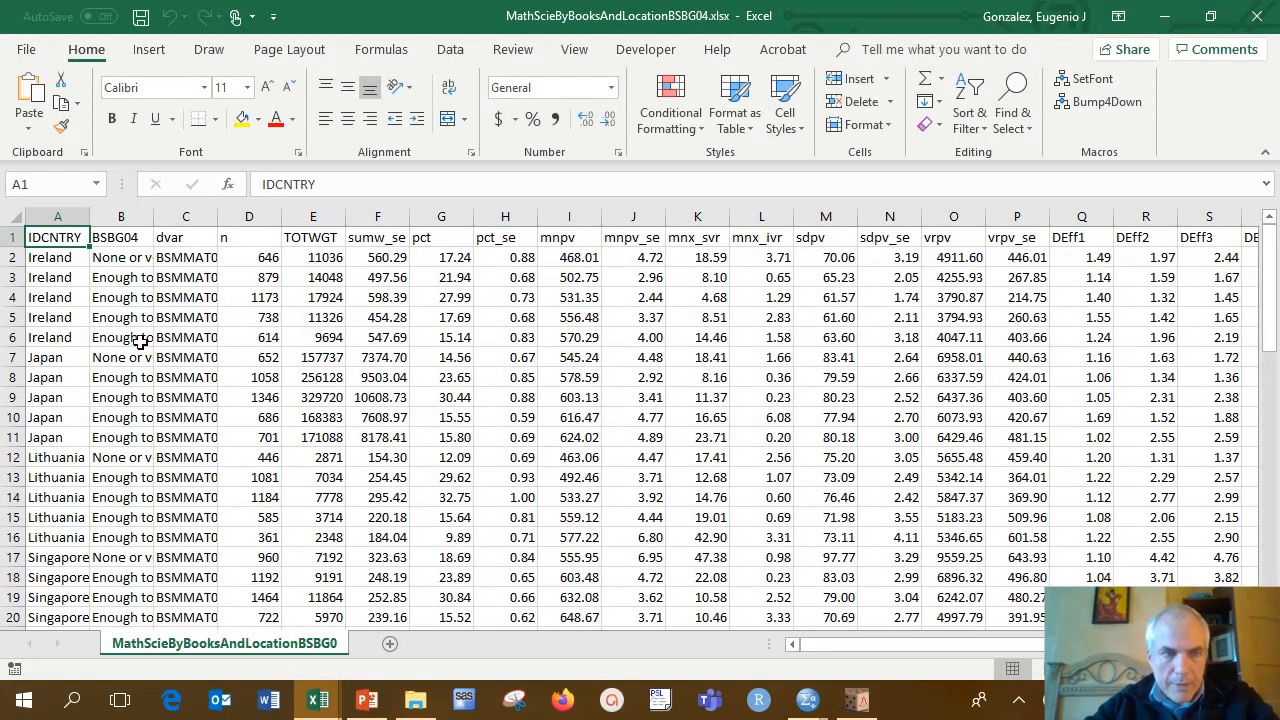
# Step: Widen the BSBG04 and dvar columns and look through the BSMMAT0 and BSSSCI0 rows of the results sheet
pyautogui.moveTo(155, 210); pyautogui.dragTo(304, 219)
pyautogui.click(245, 257)
pyautogui.scroll(-5, 262, 300)
pyautogui.scroll(-6, 262, 304)
pyautogui.scroll(-5, 262, 304)
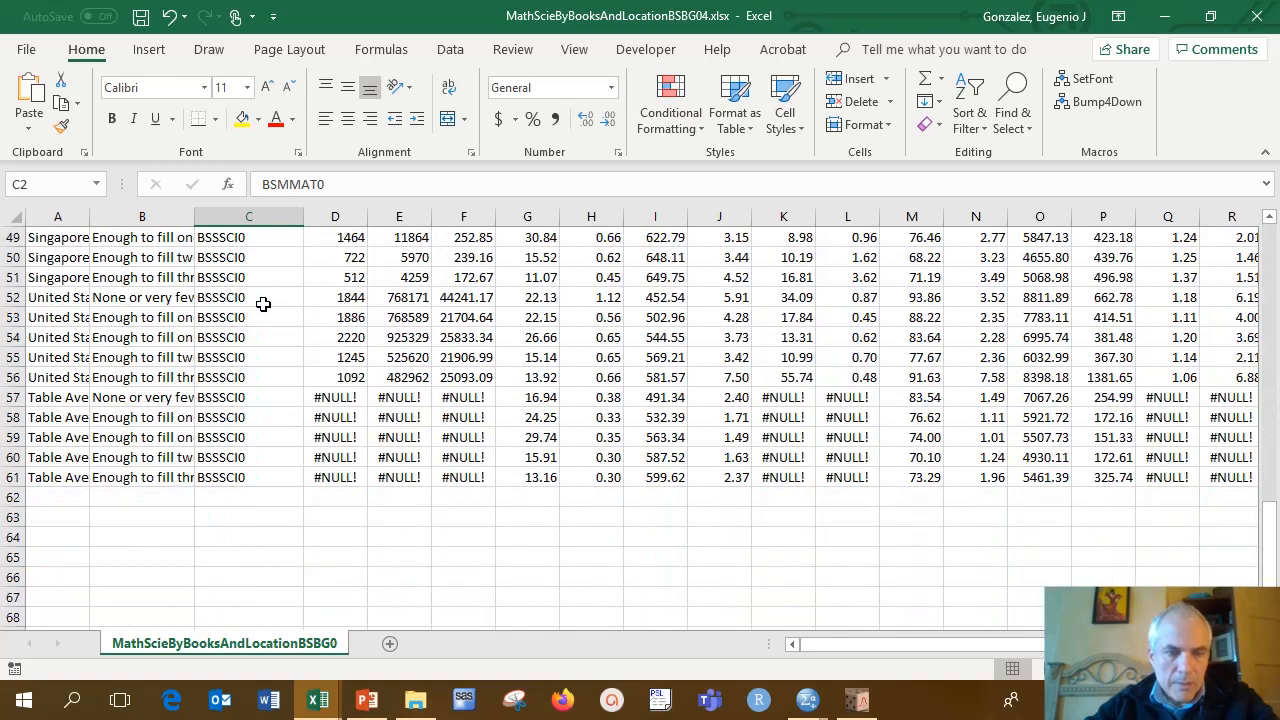
pyautogui.scroll(10, 262, 304)
pyautogui.scroll(6, 262, 304)
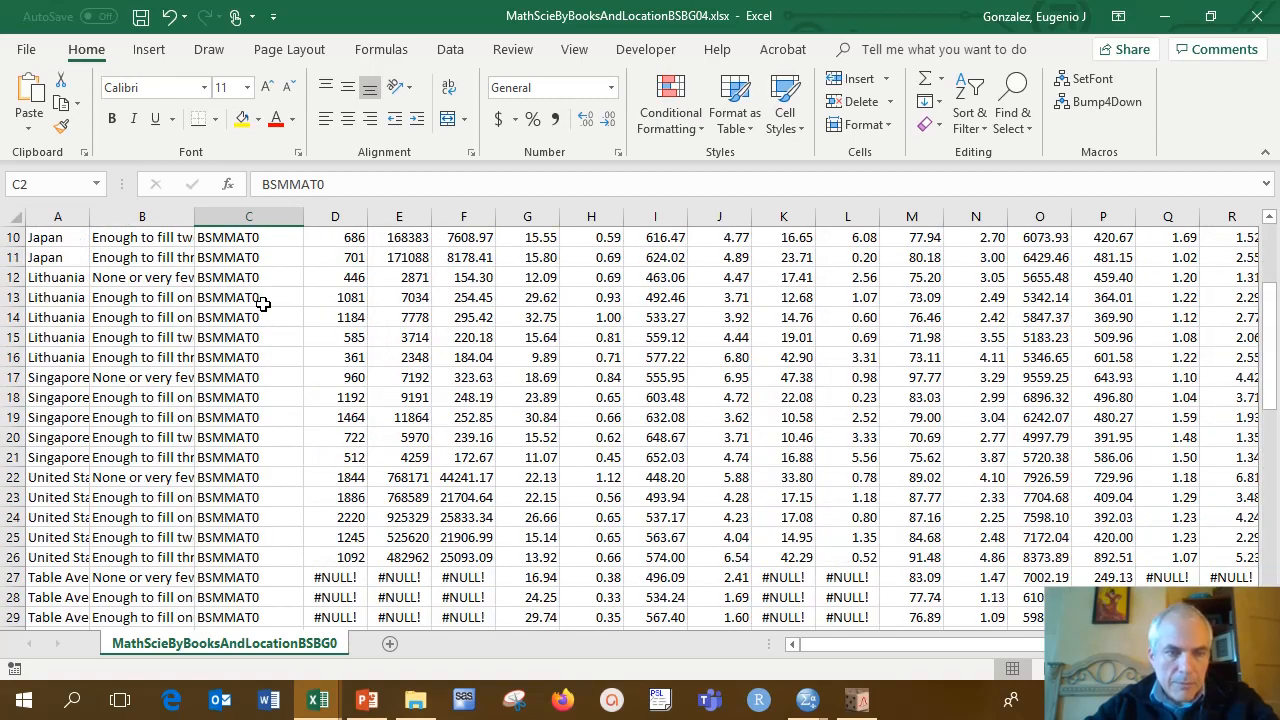
pyautogui.click(152, 241)
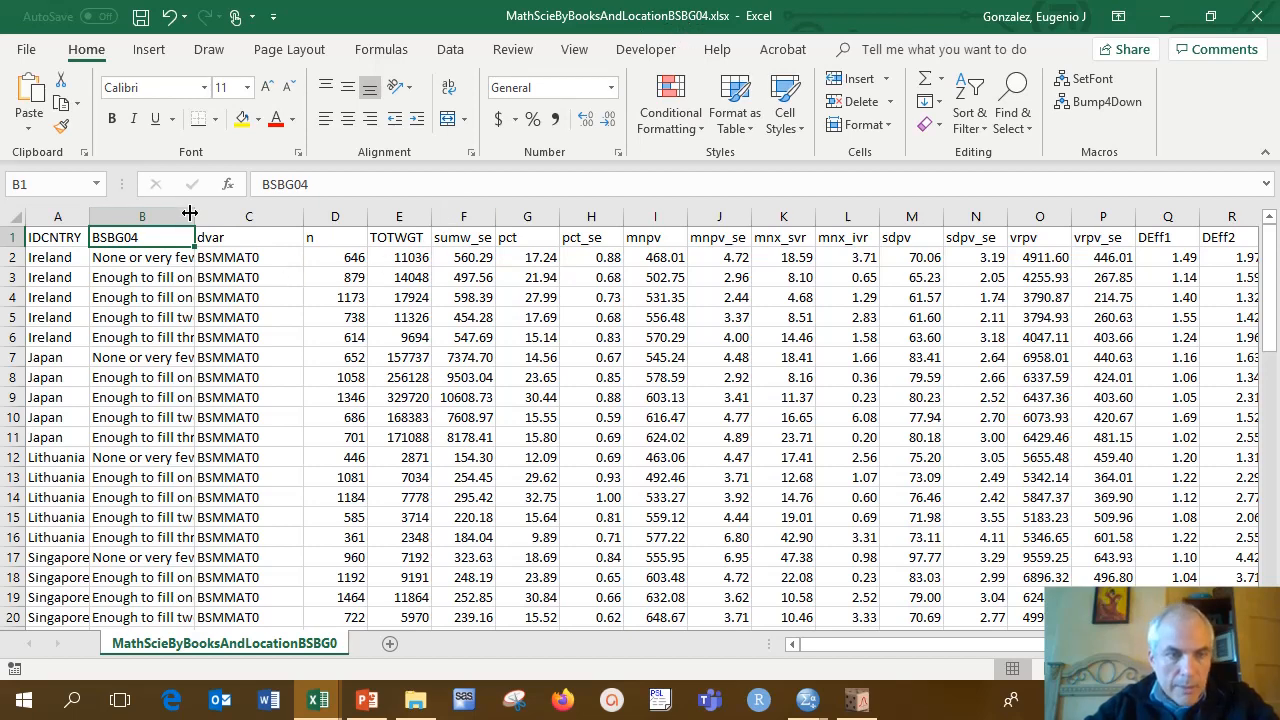
# Step: Widen the BSBG04 column and look over its book categories for Ireland and Japan and the dvar values
pyautogui.moveTo(194, 217); pyautogui.dragTo(240, 217)
pyautogui.moveTo(198, 262); pyautogui.dragTo(197, 443)
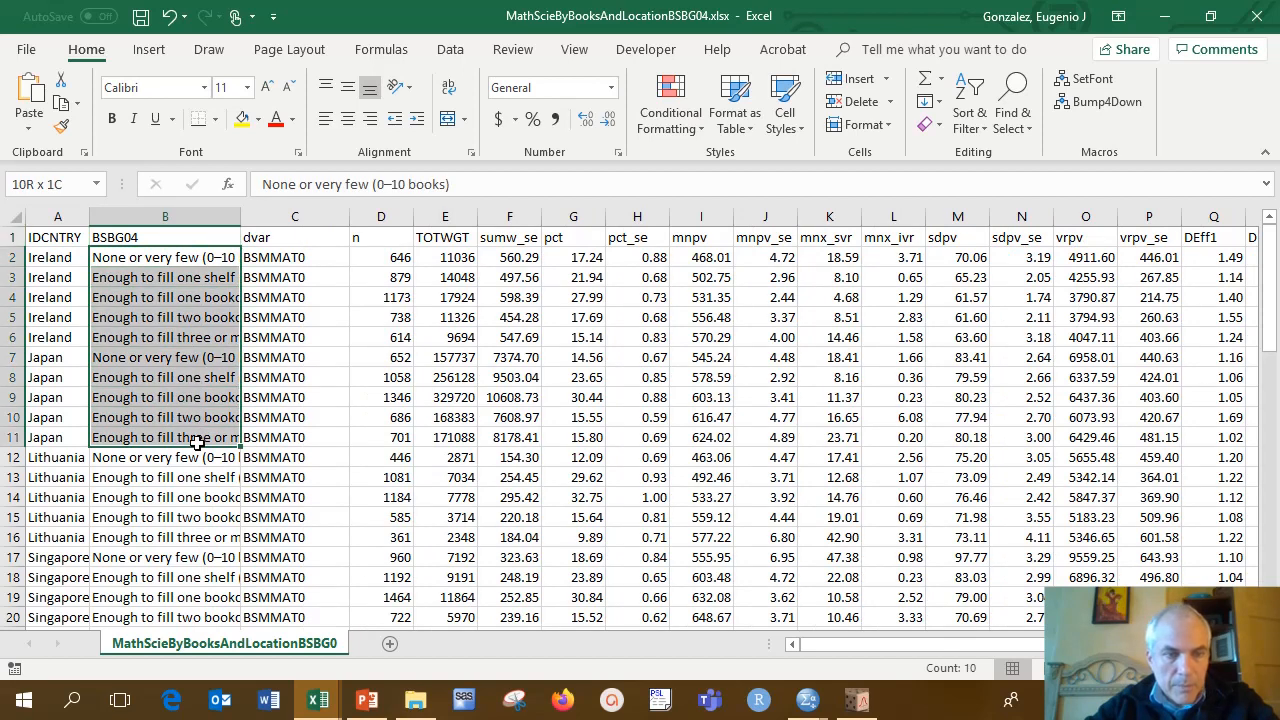
pyautogui.moveTo(365, 237); pyautogui.dragTo(290, 398)
pyautogui.hotkey('ctrl', 'Home')
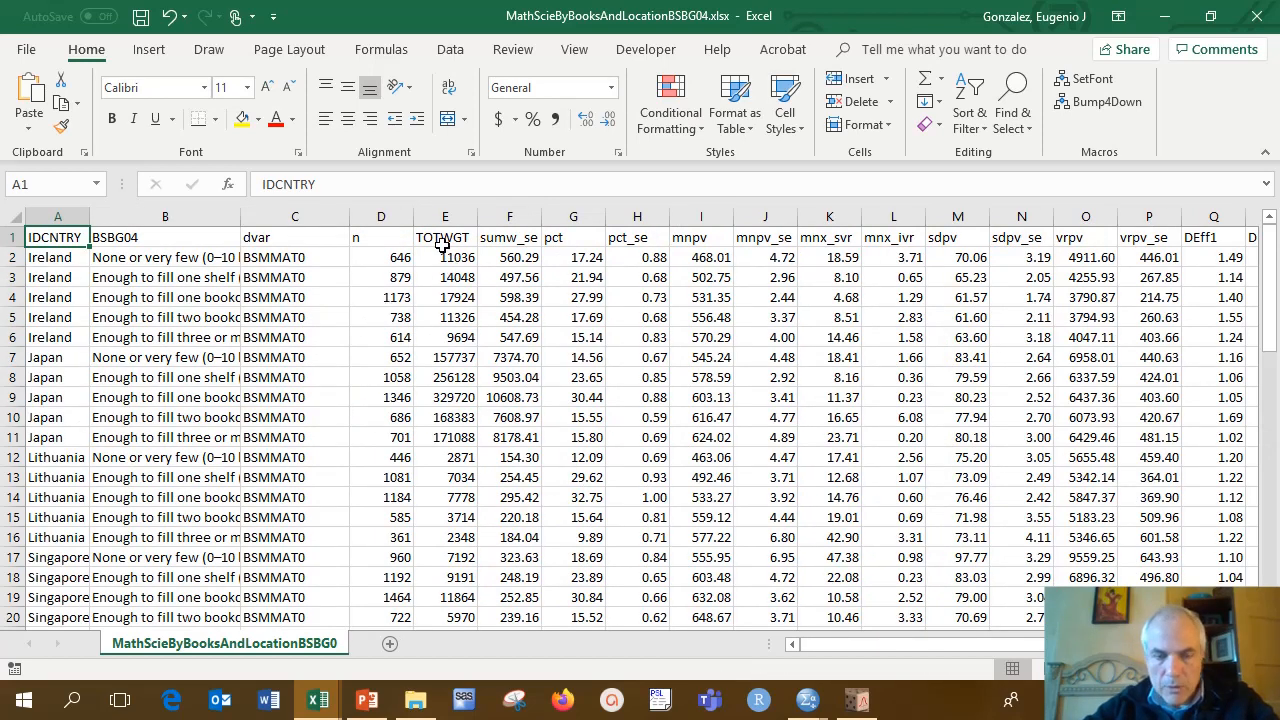
# Step: Go through the result headings n, TOTWGT, sumw_se, pct, pct_se and mnpv one by one
pyautogui.click(388, 241)
pyautogui.click(420, 239)
pyautogui.click(512, 236)
pyautogui.click(560, 237)
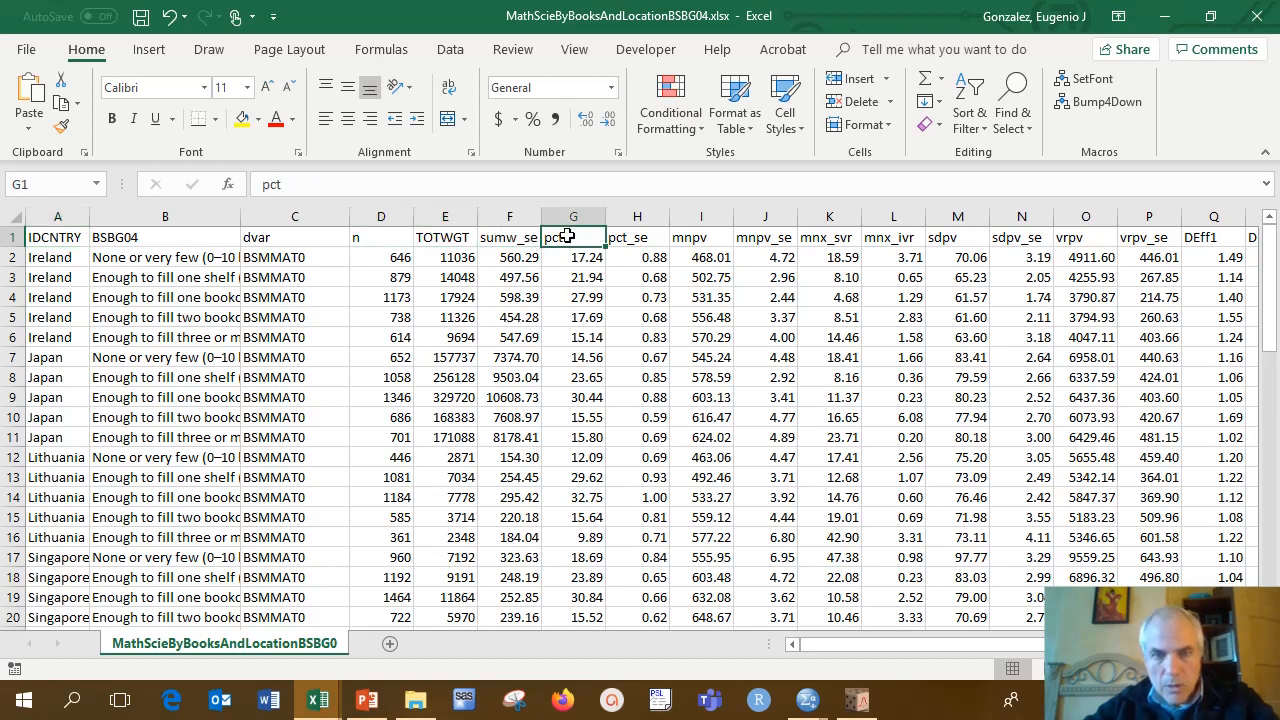
pyautogui.click(620, 236)
pyautogui.click(680, 237)
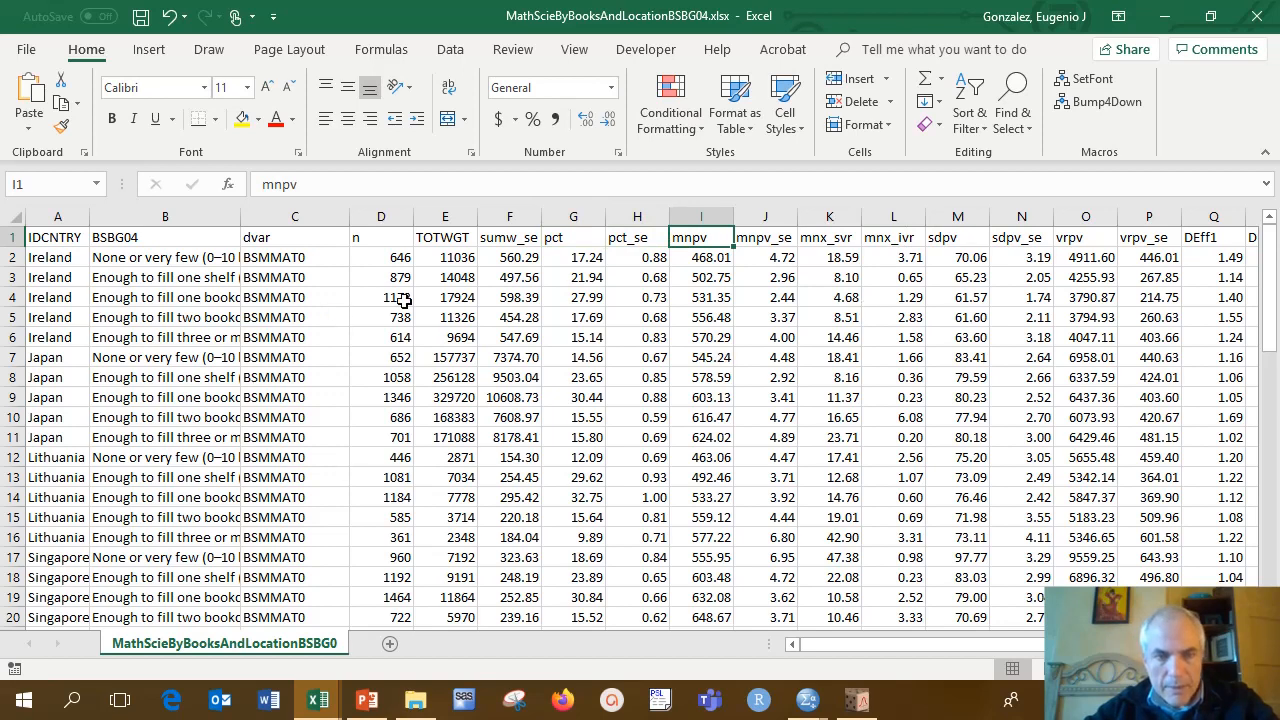
# Step: Examine the full columns of counts, weights, percentages, means, mean standard errors and the mnx_svr and mnx_ivr variance components
pyautogui.click(373, 217)
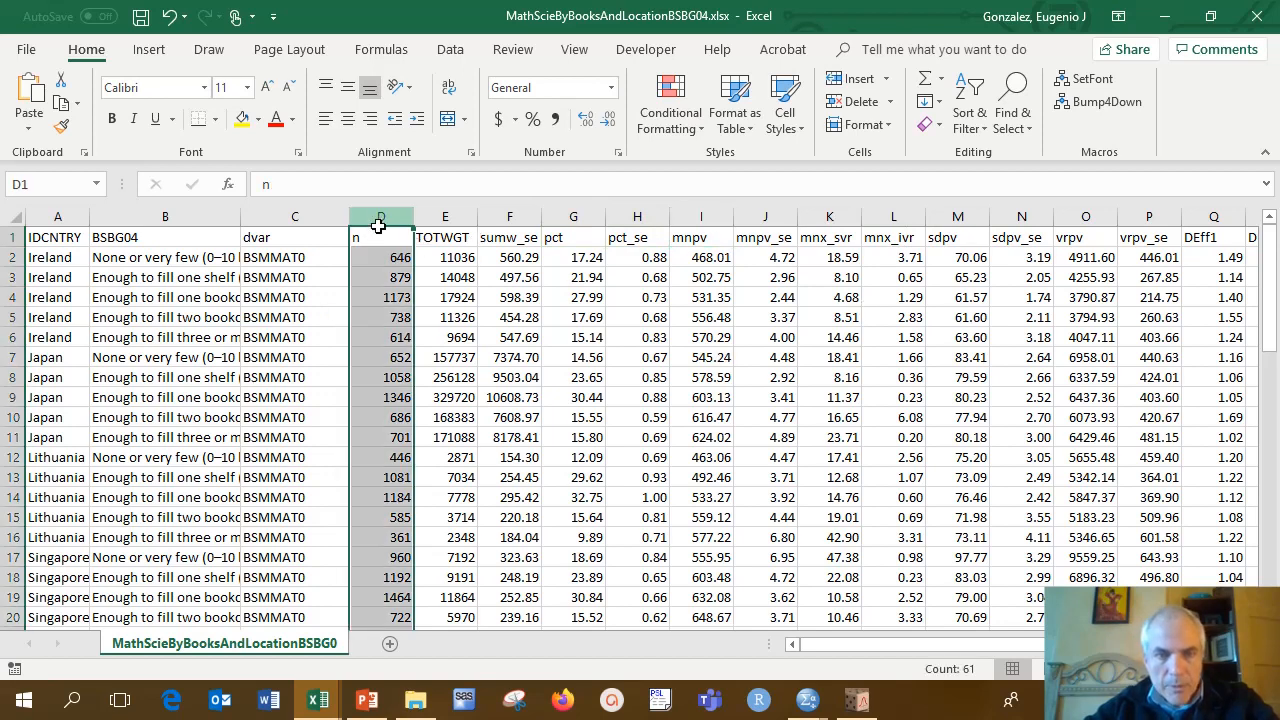
pyautogui.click(440, 218)
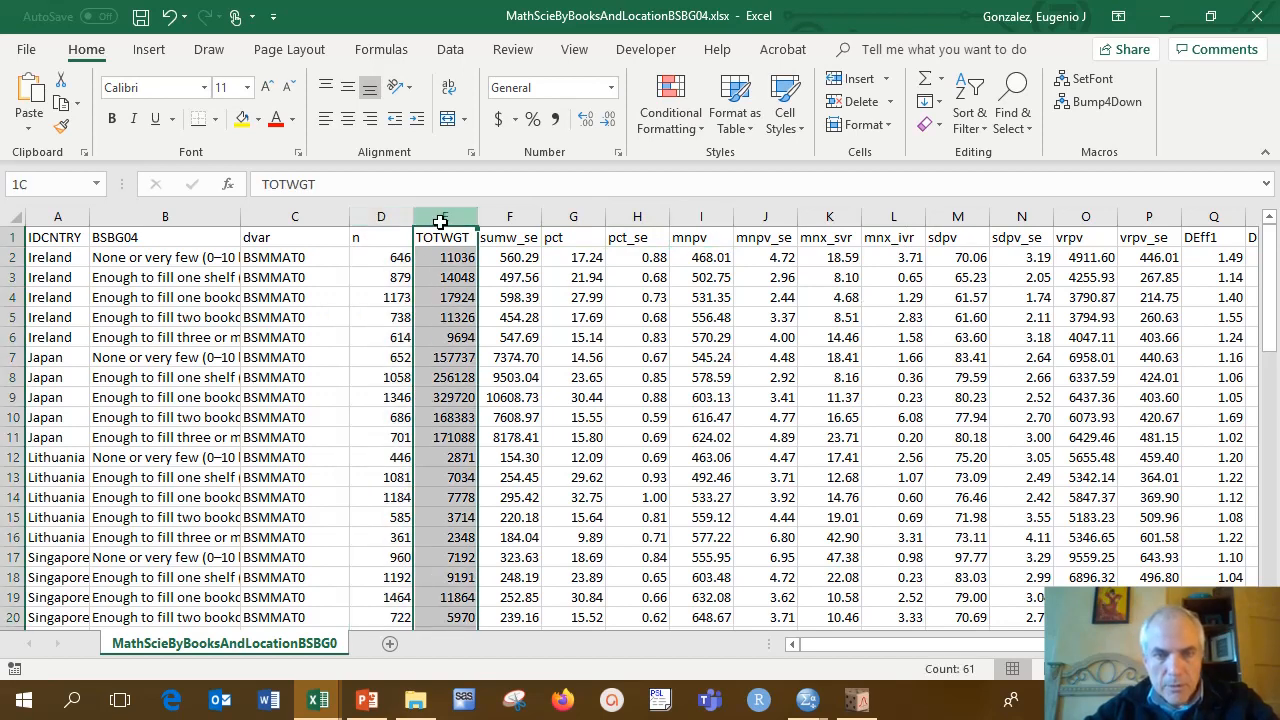
pyautogui.click(592, 215)
pyautogui.click(711, 216)
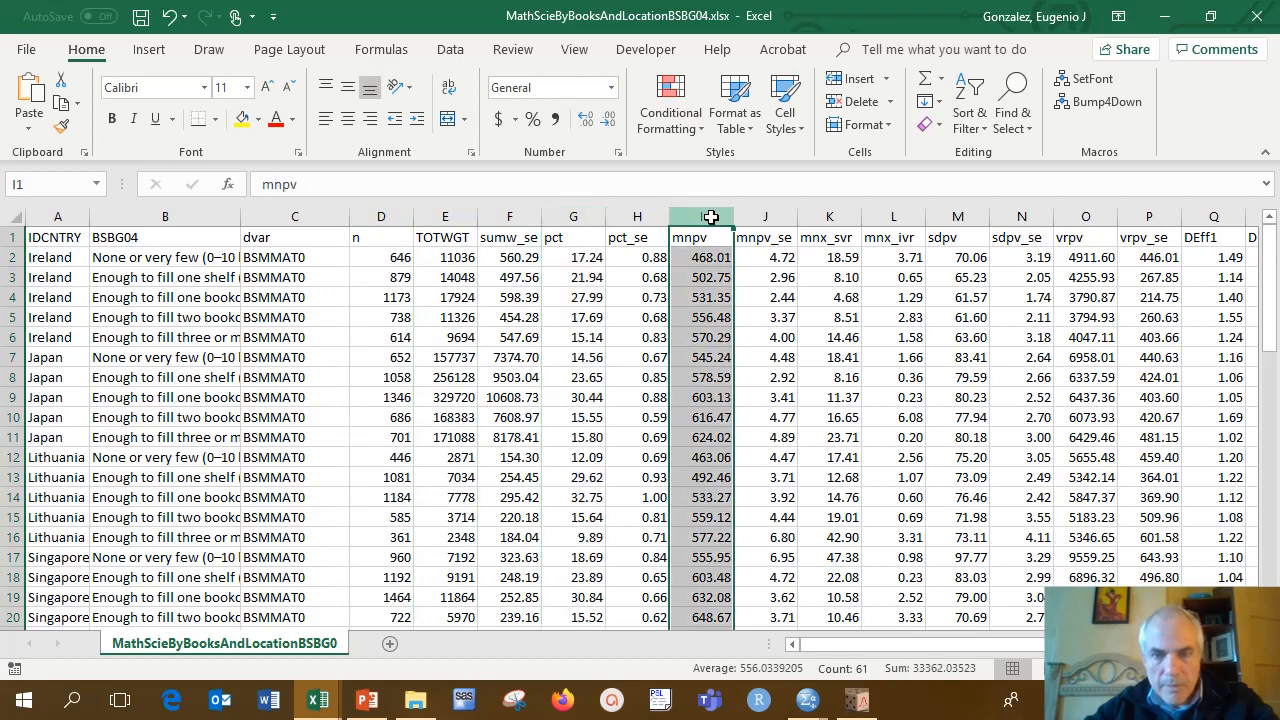
pyautogui.click(776, 217)
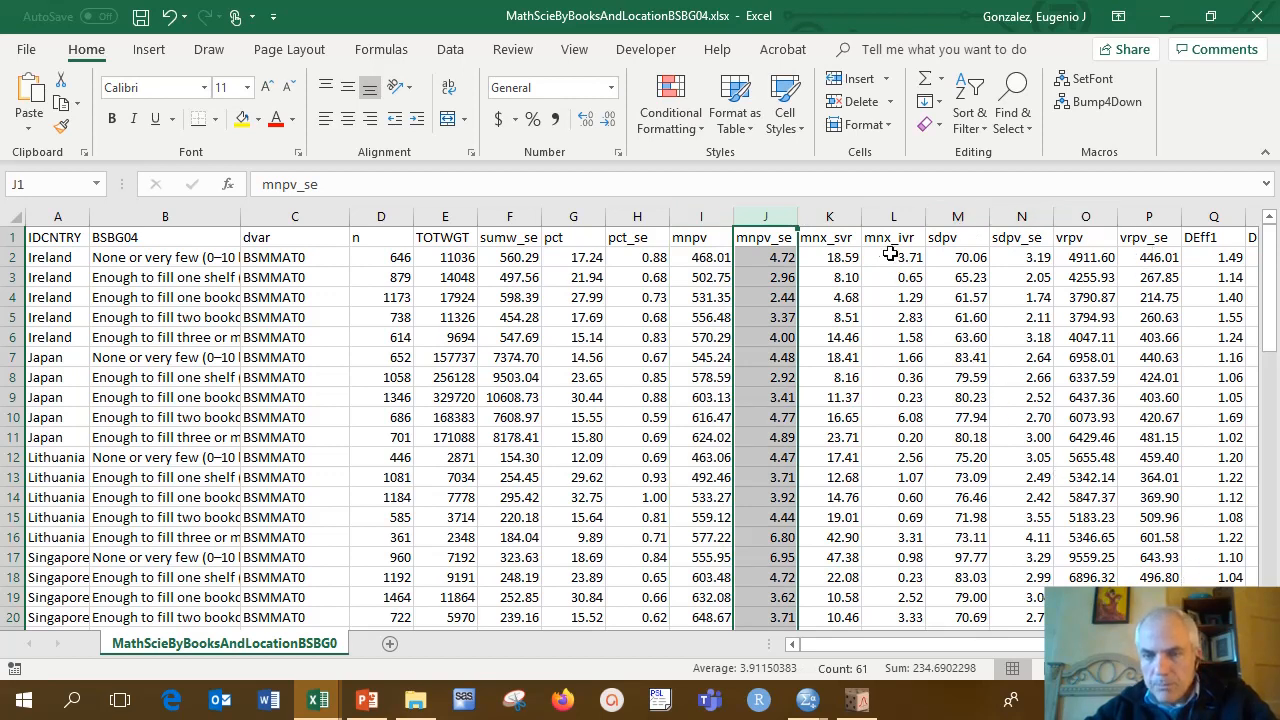
pyautogui.click(831, 216)
pyautogui.moveTo(831, 216); pyautogui.dragTo(882, 228)
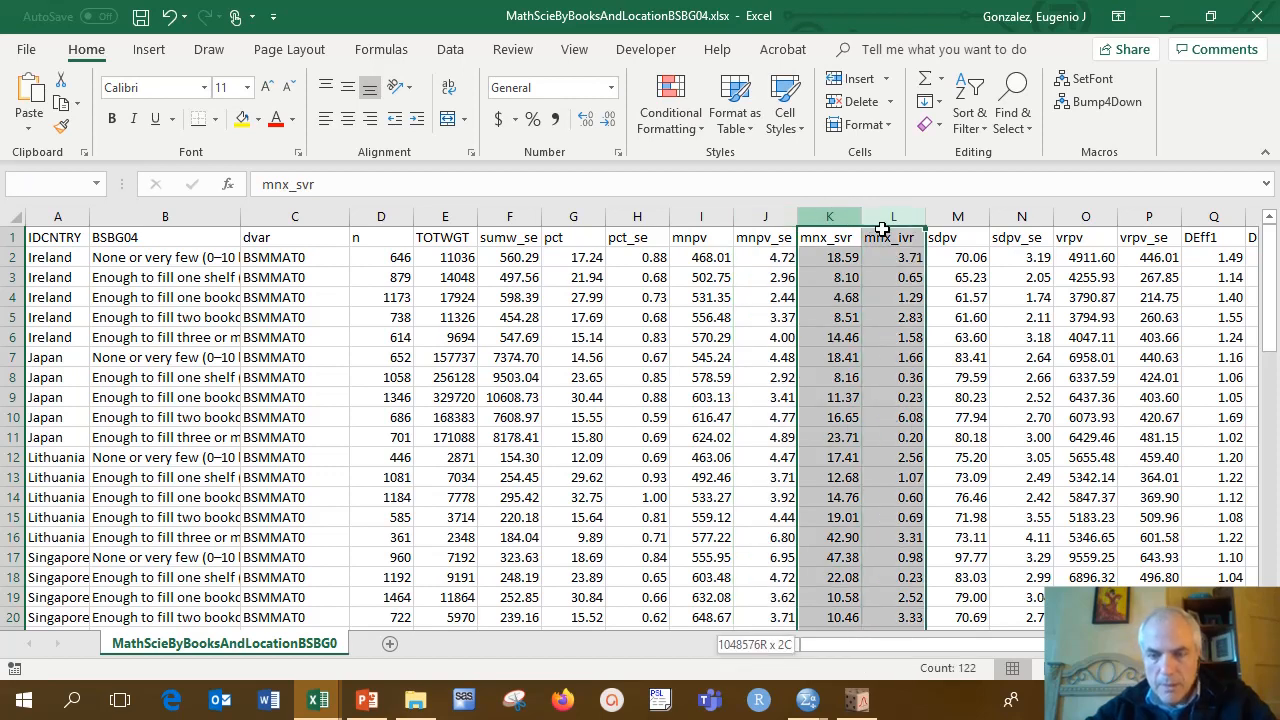
pyautogui.moveTo(985, 645); pyautogui.dragTo(986, 644)
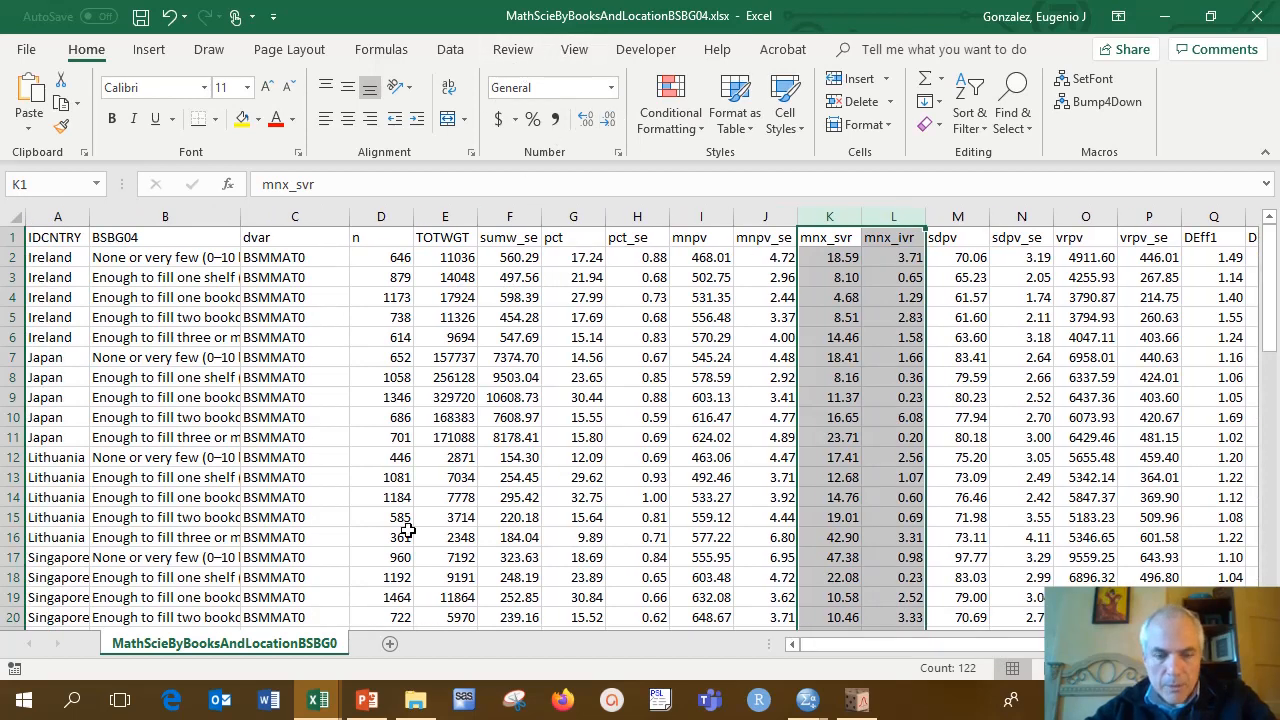
# Step: Open MathScieByBooksAndLocation_BSSSCI0_by_BSBG04_Sig.xlsx from the Work folder and widen the IDCNTRY, refgroup and compgroup columns
pyautogui.click(413, 703)
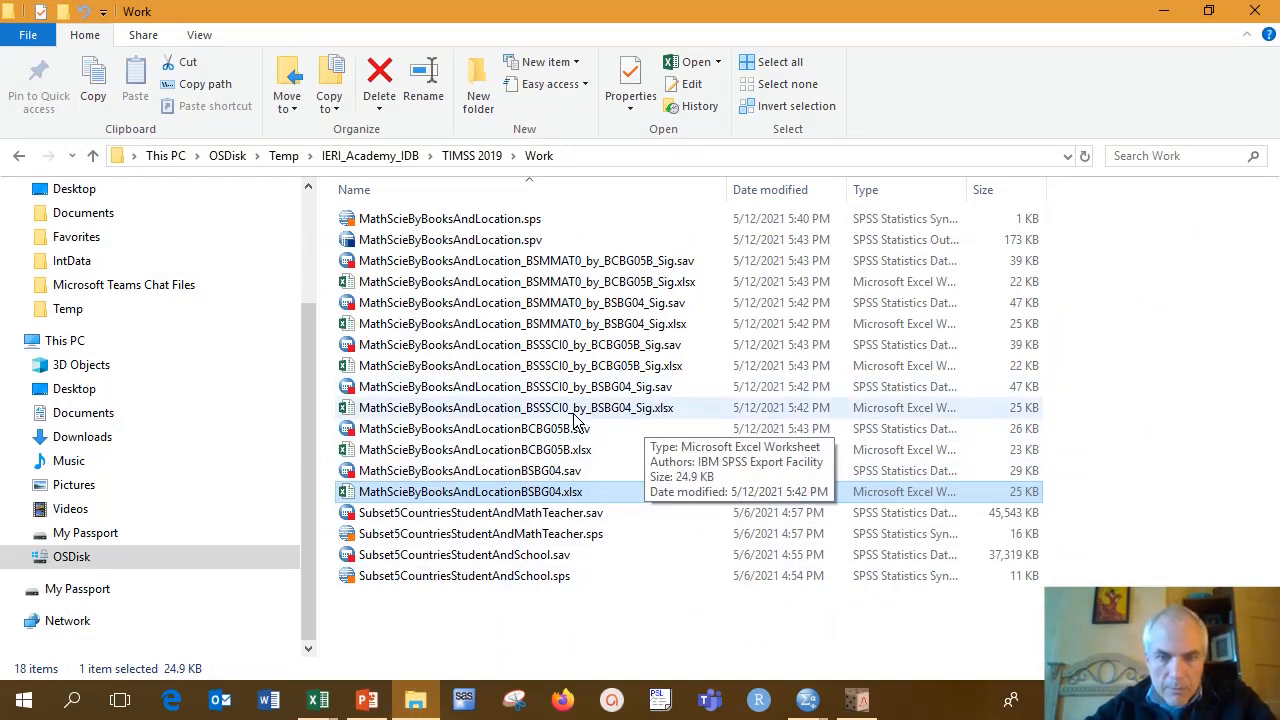
pyautogui.click(643, 416)
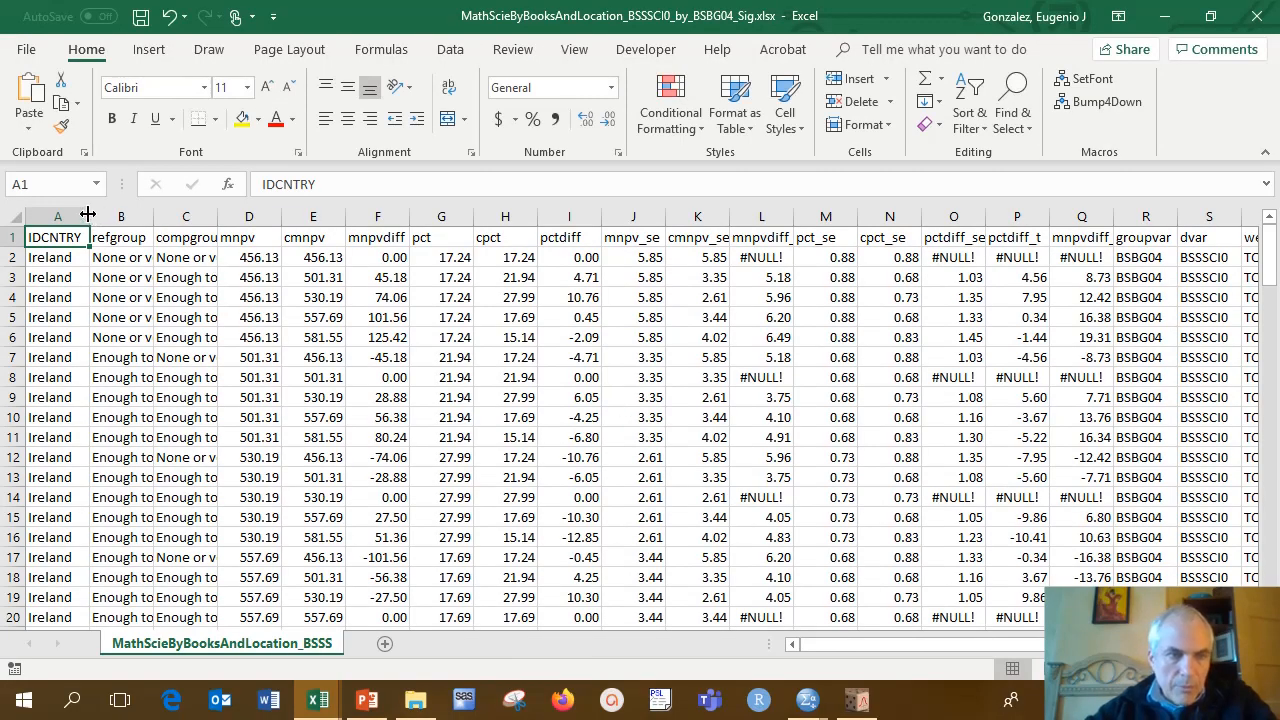
pyautogui.moveTo(88, 215); pyautogui.dragTo(307, 218)
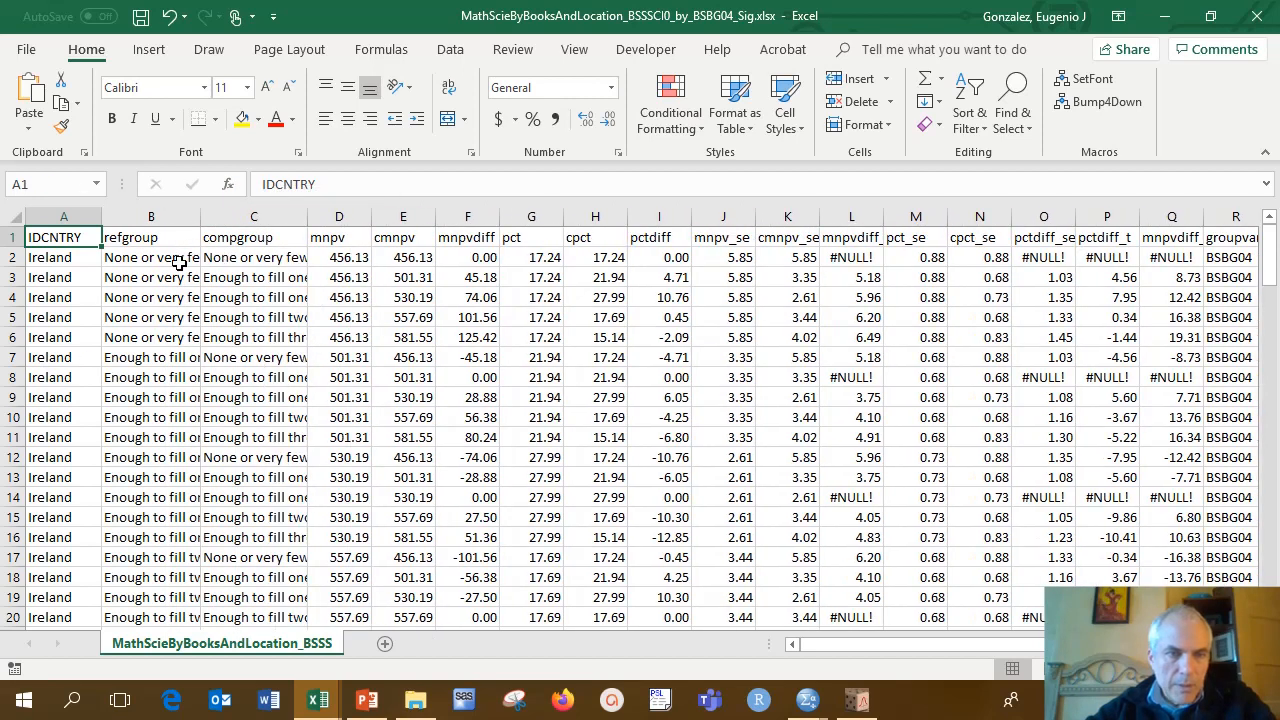
# Step: Compare Ireland's "None or very few" reference group with its comparison groups and their mnpv and cmnpv means in rows 2 to 6
pyautogui.moveTo(178, 263); pyautogui.dragTo(178, 343)
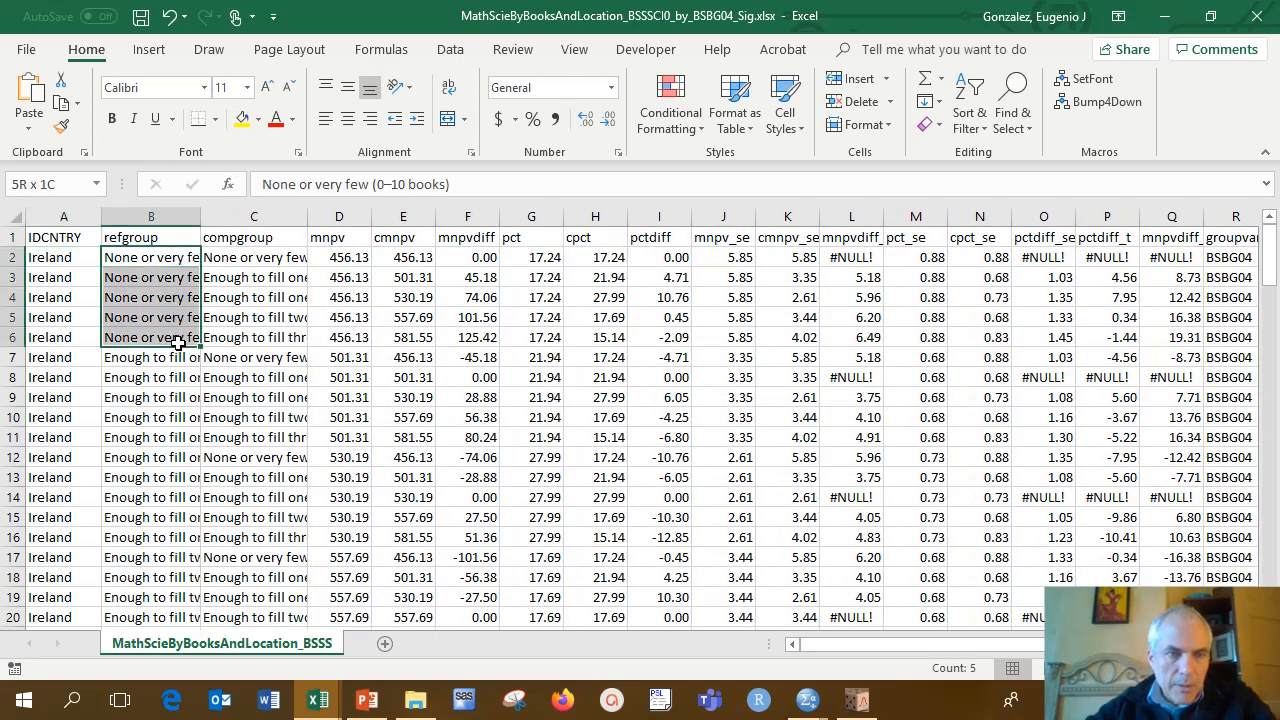
pyautogui.click(167, 257)
pyautogui.moveTo(167, 257); pyautogui.dragTo(226, 341)
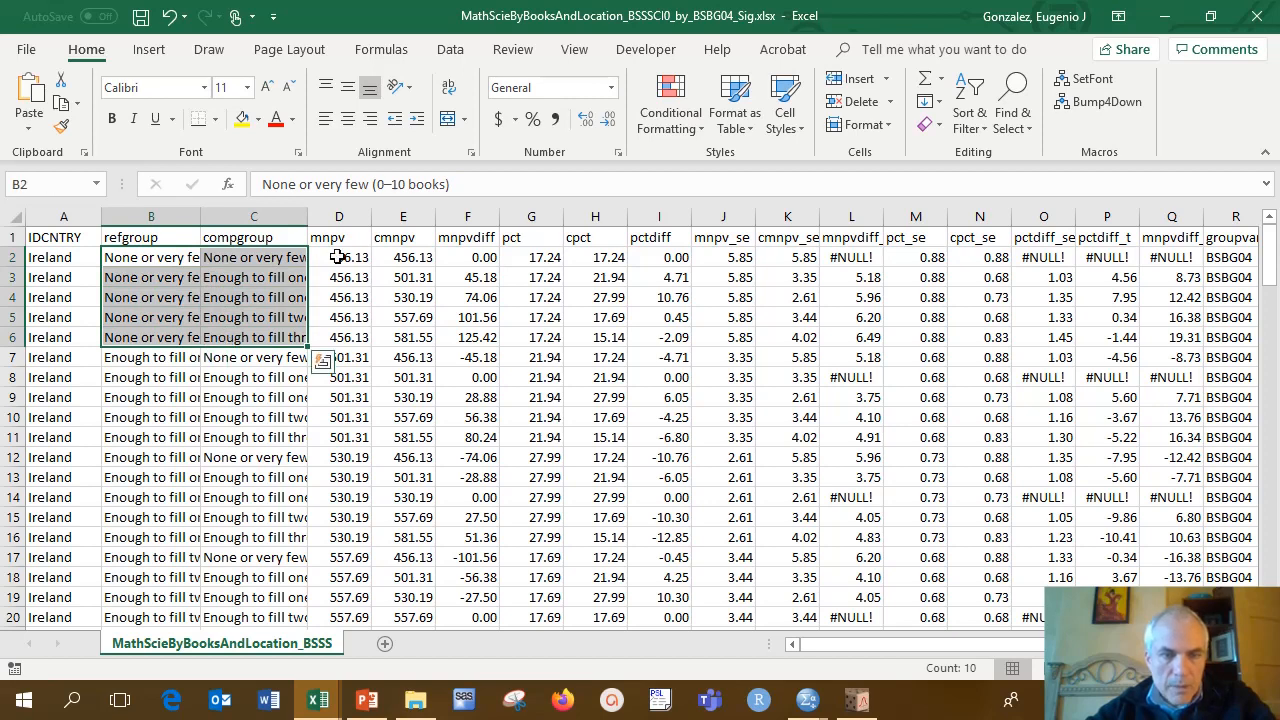
pyautogui.moveTo(337, 257); pyautogui.dragTo(333, 338)
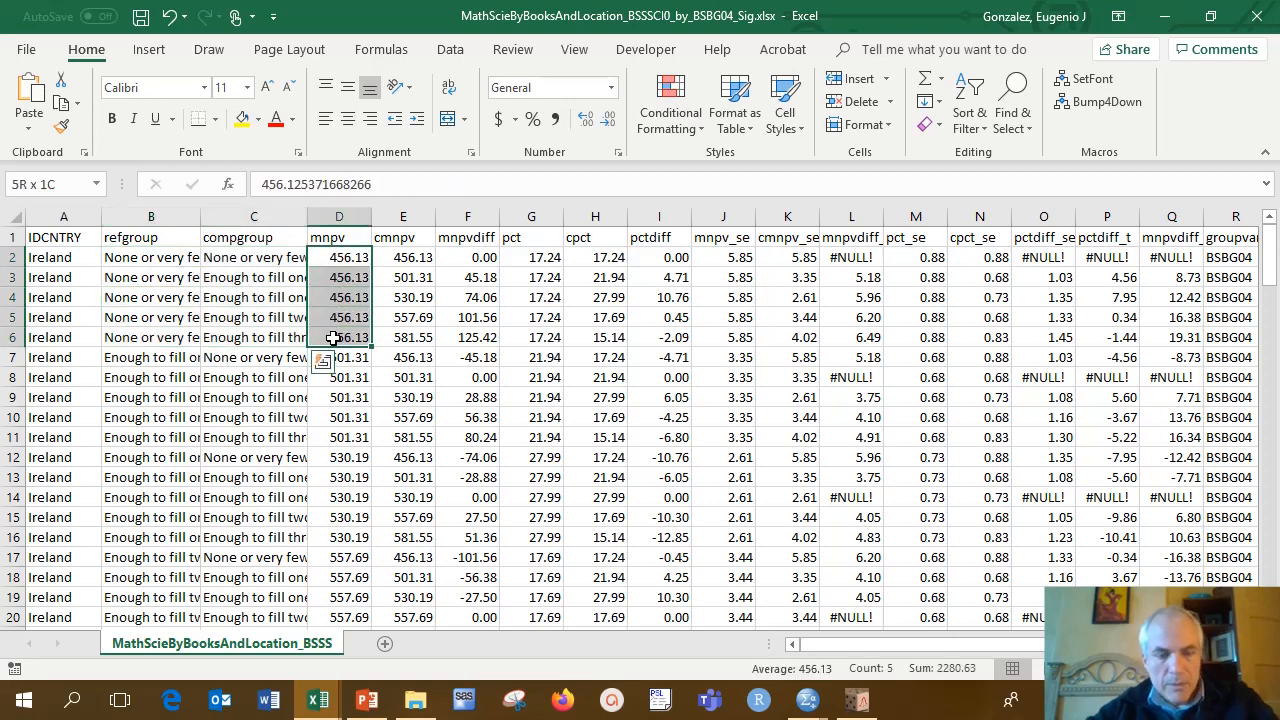
pyautogui.moveTo(414, 258); pyautogui.dragTo(400, 340)
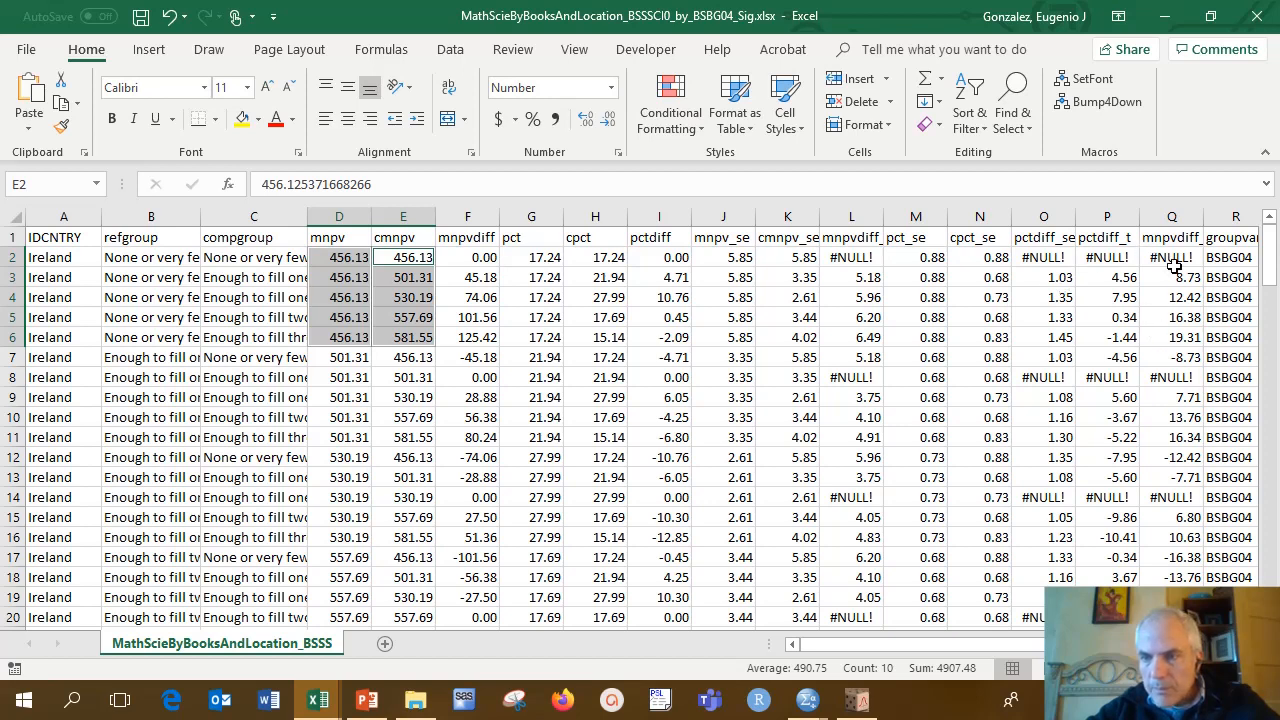
# Step: Widen the mnpvdiff_t, mnpvdiff and mnpvdiff_se columns and highlight Ireland's first rows of mean differences and standard errors
pyautogui.moveTo(1175, 240); pyautogui.dragTo(1163, 355)
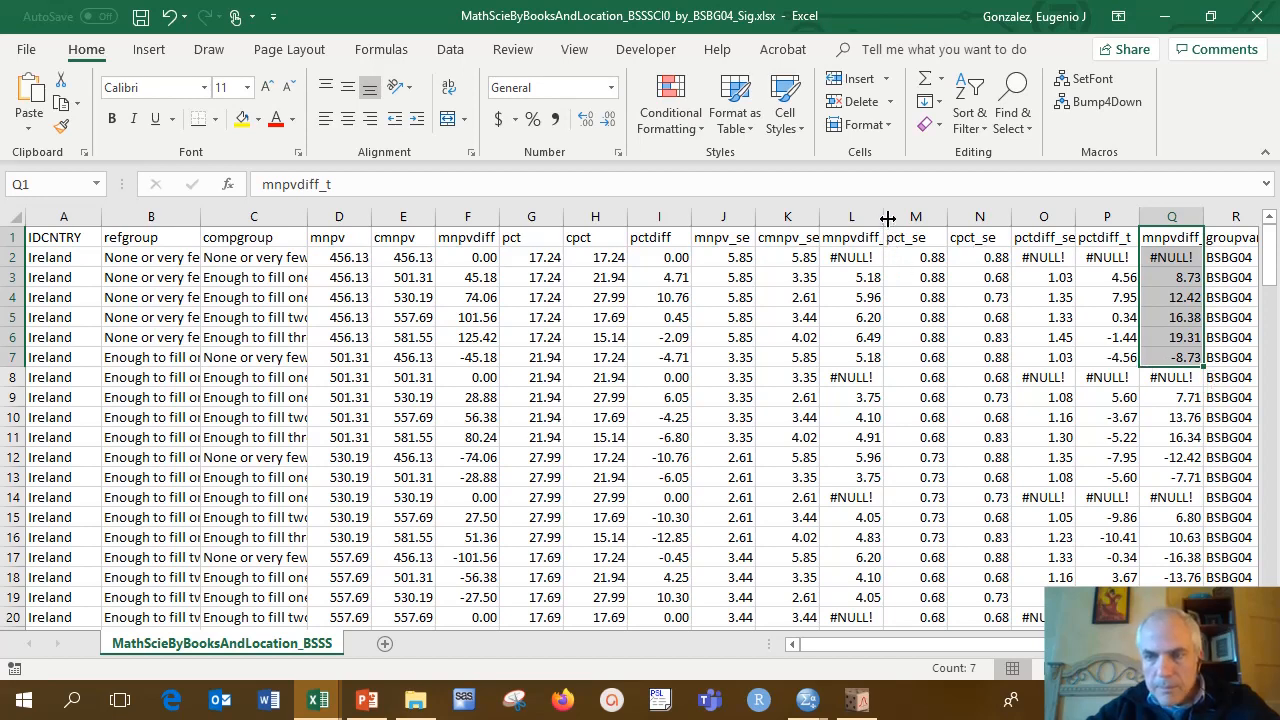
pyautogui.moveTo(1204, 217); pyautogui.dragTo(1232, 217)
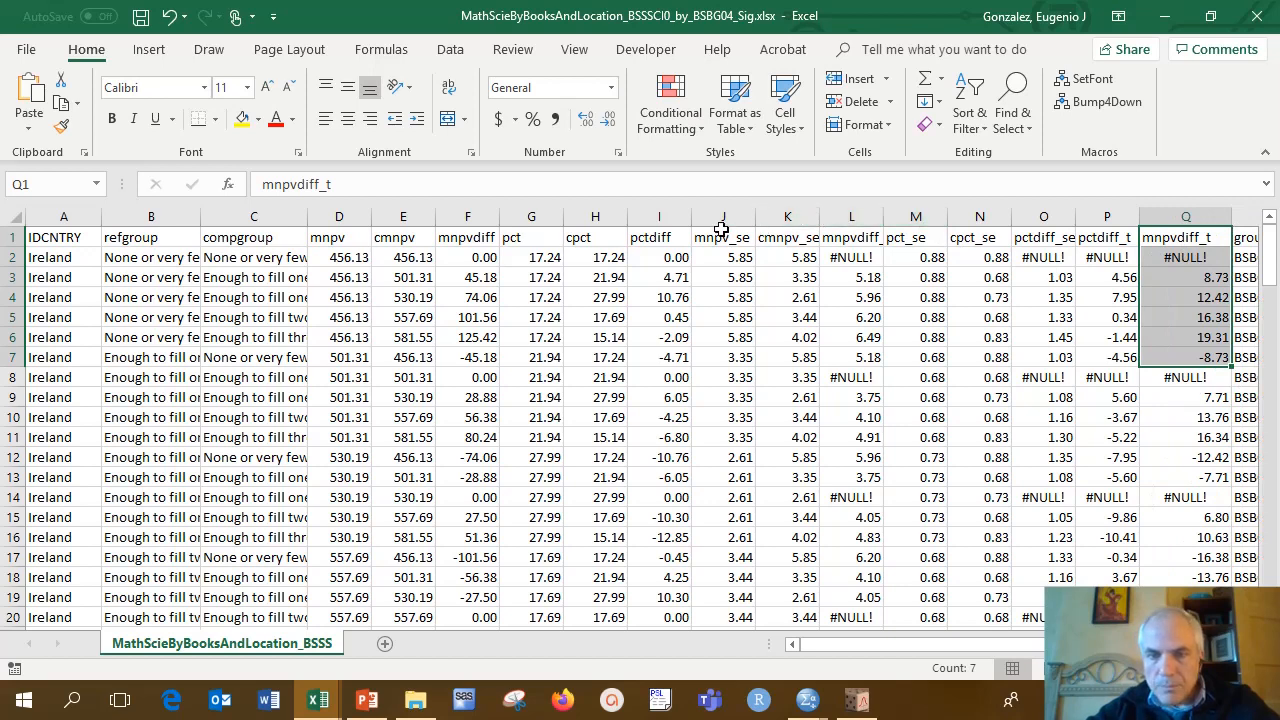
pyautogui.moveTo(499, 216); pyautogui.dragTo(508, 341)
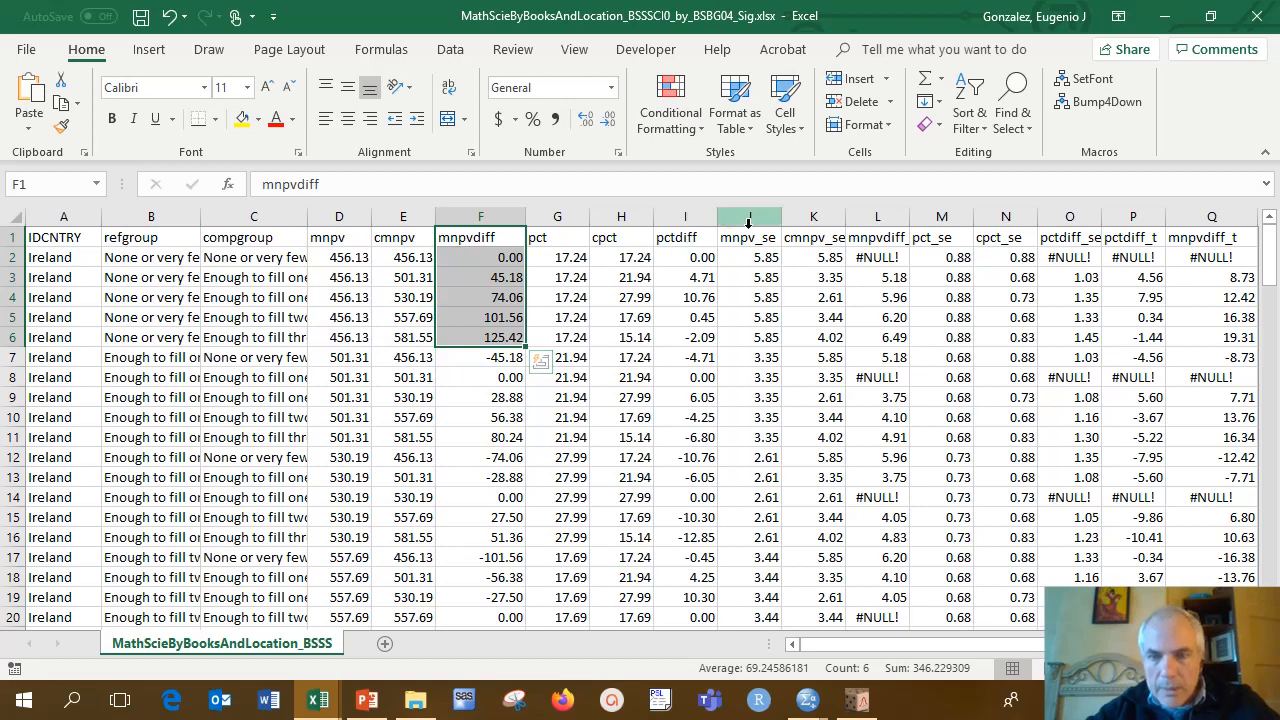
pyautogui.hotkey('ctrl', 'q')
pyautogui.moveTo(913, 219); pyautogui.dragTo(932, 221)
pyautogui.moveTo(914, 234); pyautogui.dragTo(916, 342)
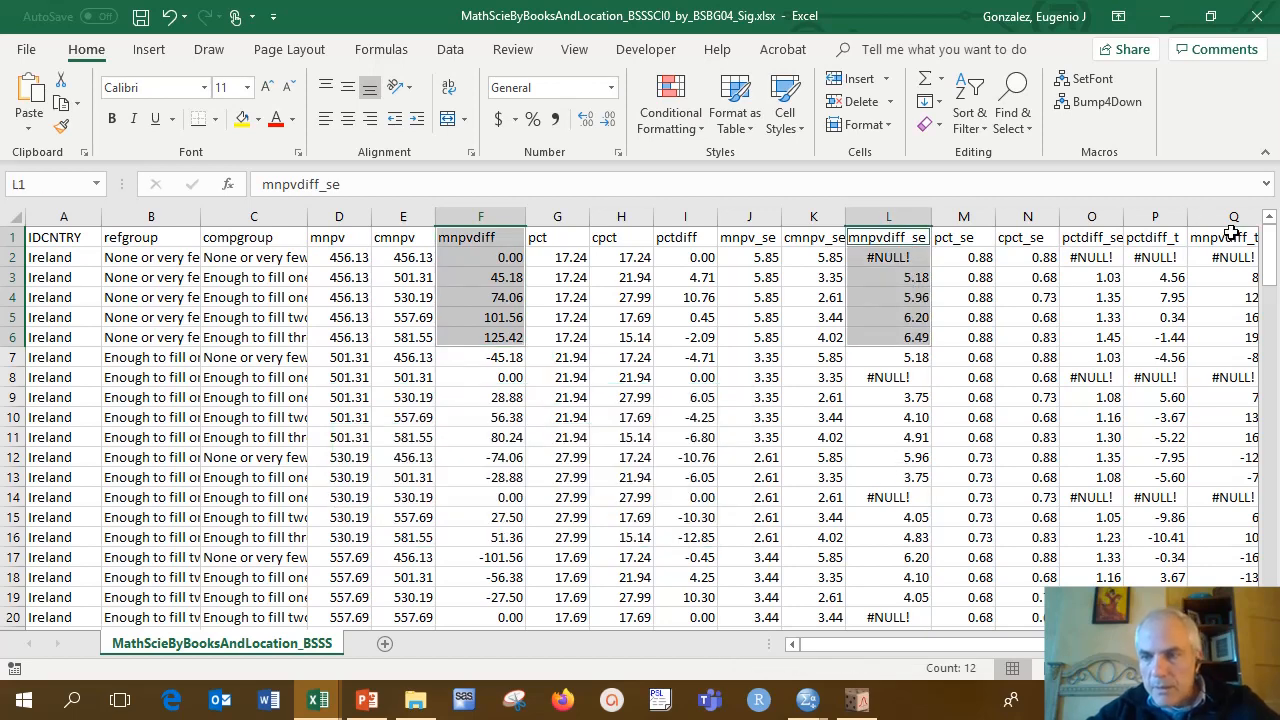
# Step: Examine the mnpvdiff_t statistic in row 3 together with its mean difference and standard error
pyautogui.click(1230, 237)
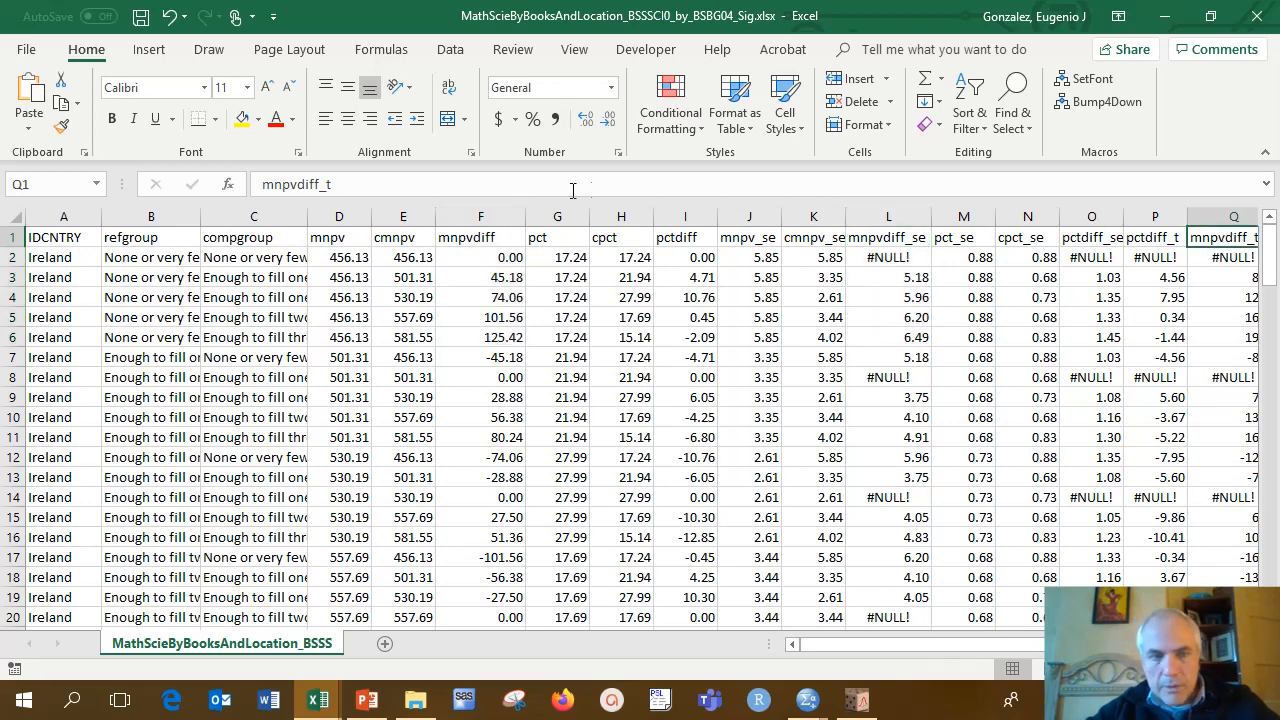
pyautogui.click(1218, 277)
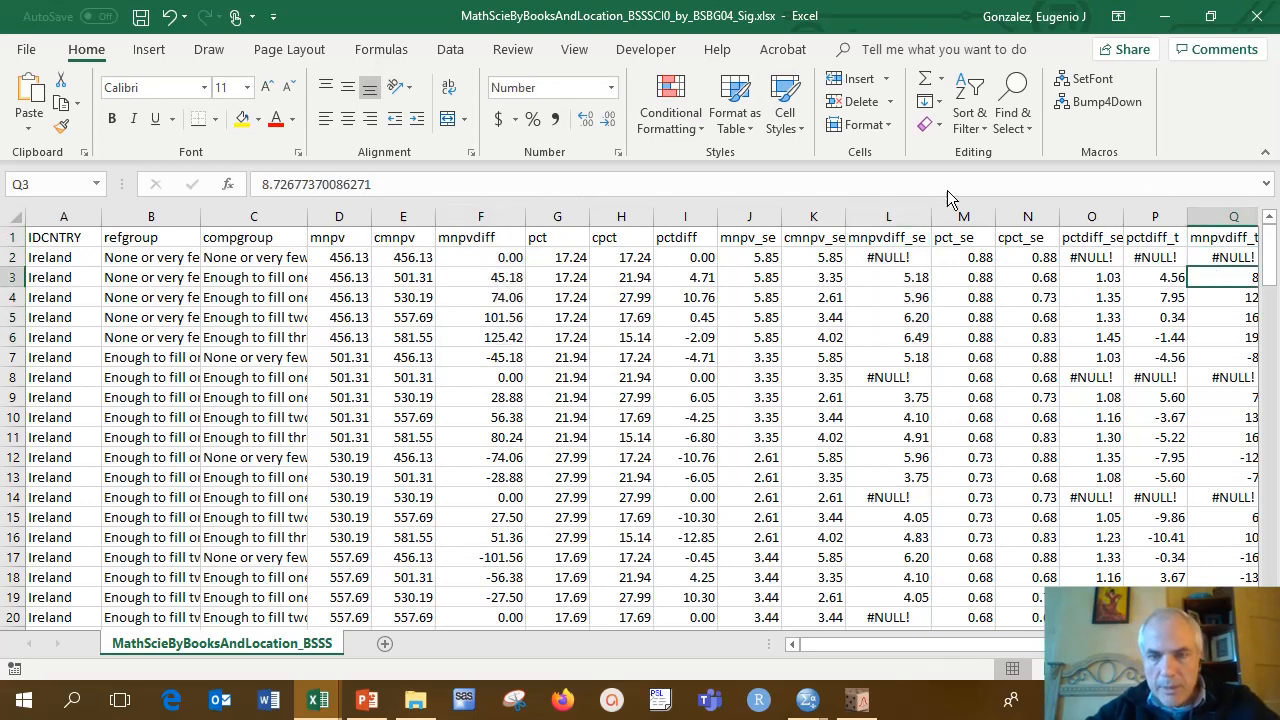
pyautogui.keyDown('ctrl'); pyautogui.click(471, 279); pyautogui.keyUp('ctrl')
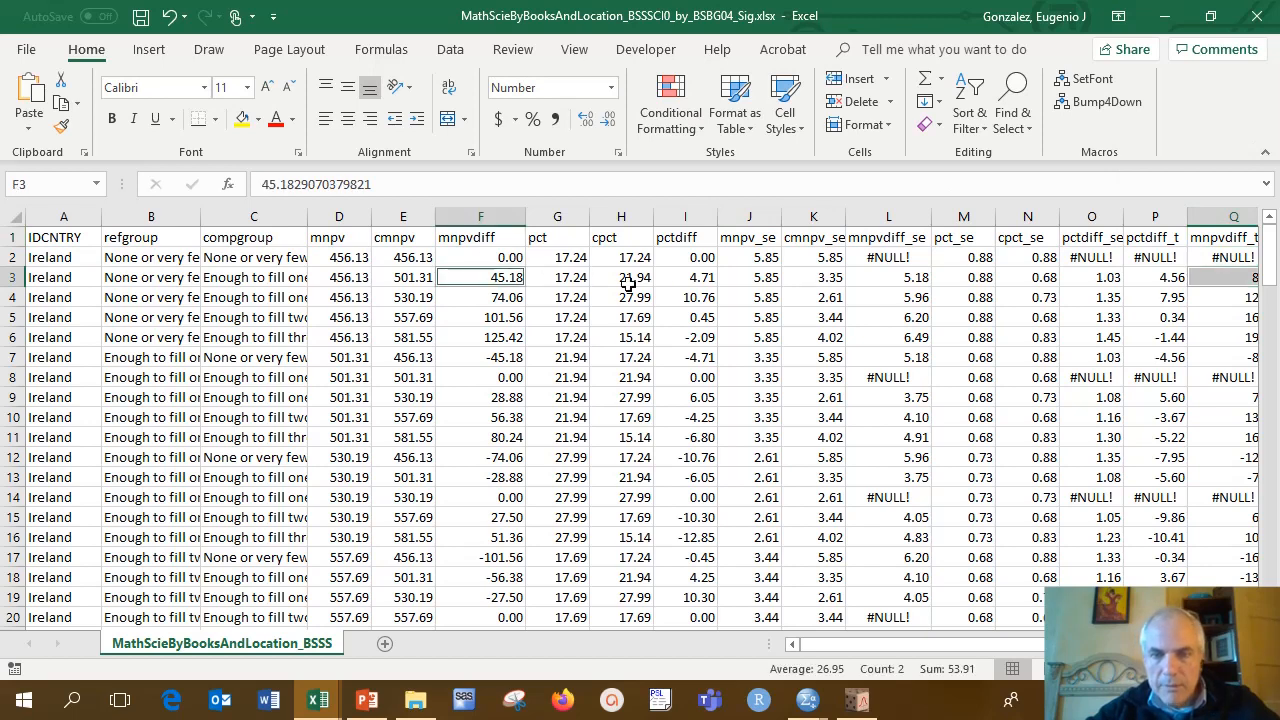
pyautogui.keyDown('ctrl'); pyautogui.click(873, 277); pyautogui.keyUp('ctrl')
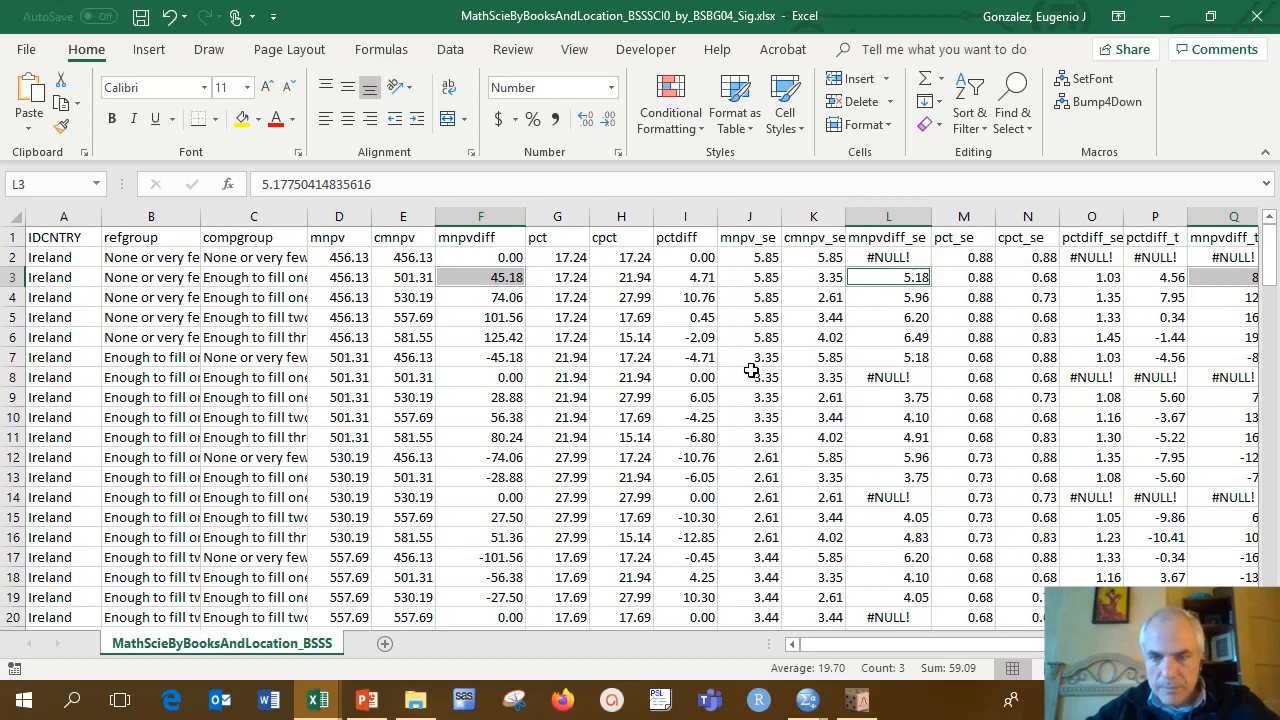
pyautogui.click(988, 275)
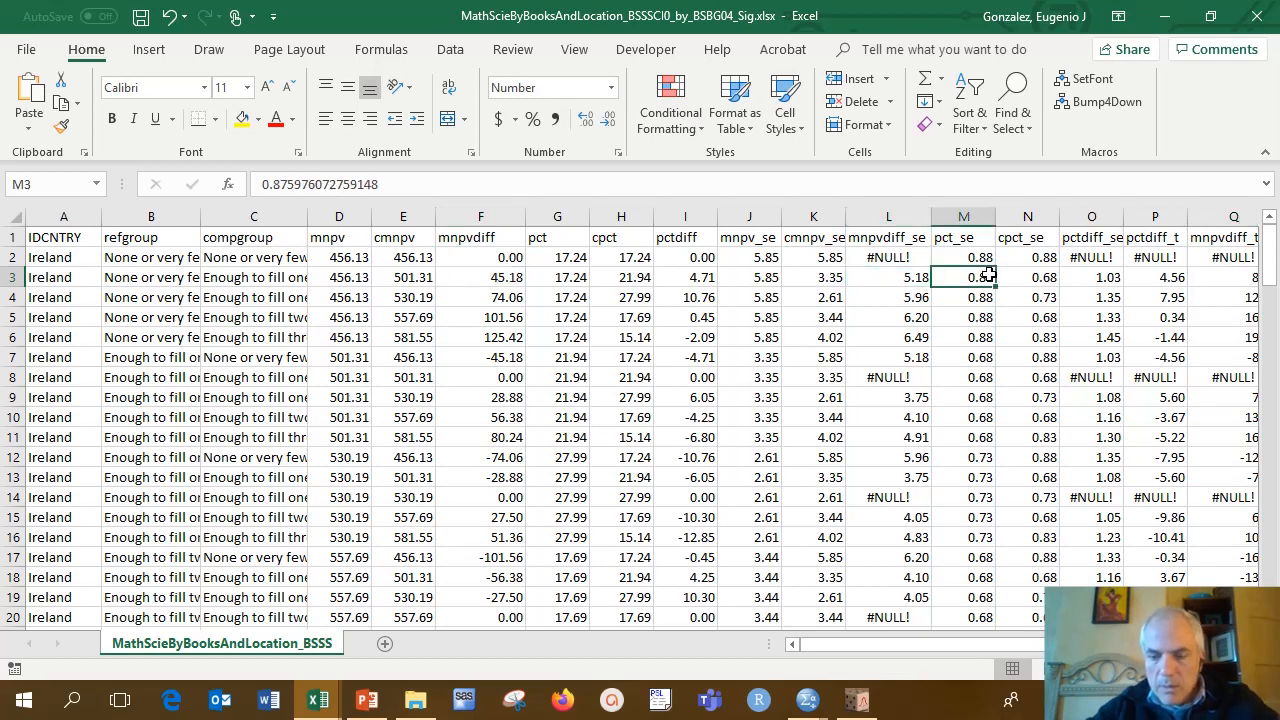
pyautogui.write('=')
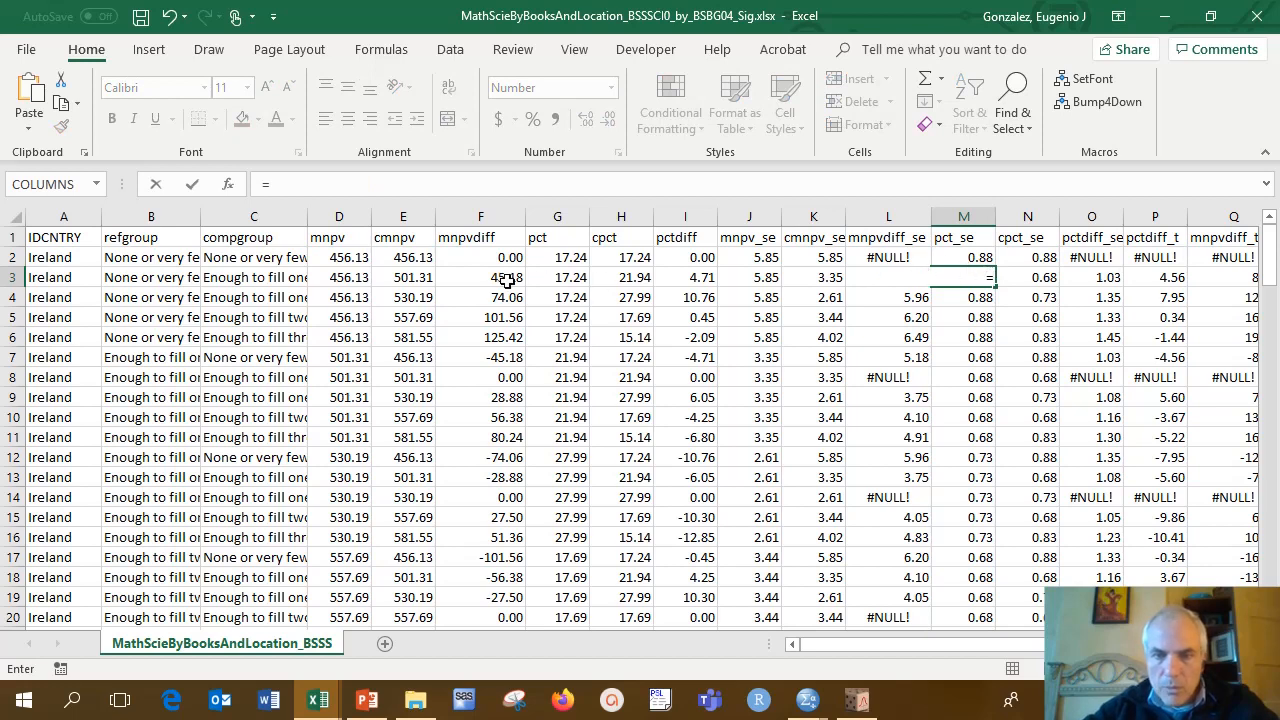
pyautogui.click(507, 281)
pyautogui.write('/')
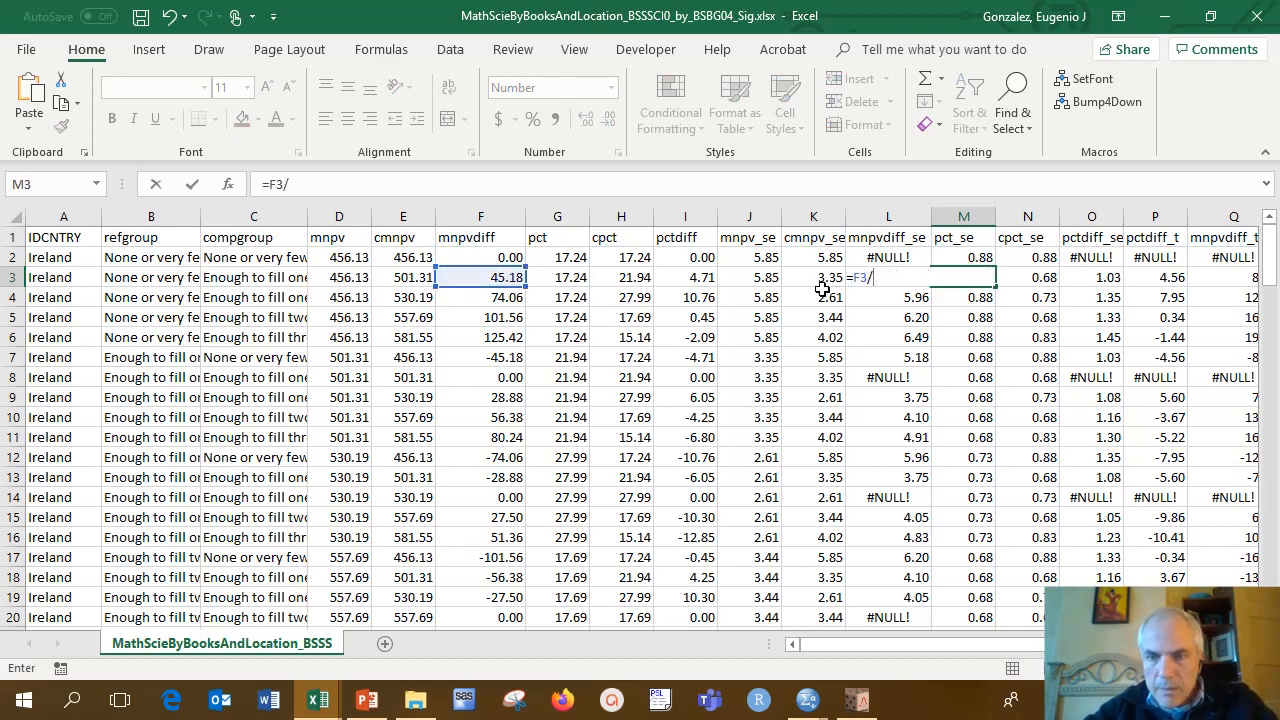
pyautogui.press('Escape')
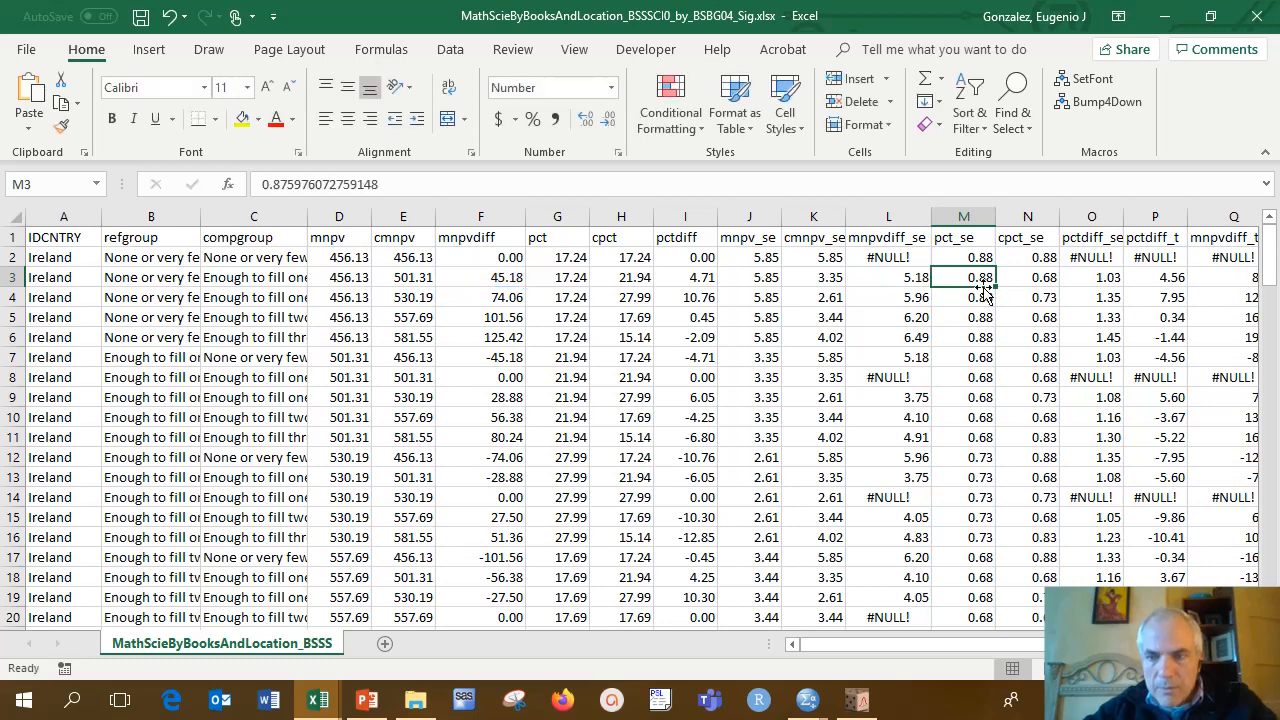
# Step: Enter the formula =F3/L3 in cell M4 to divide the mean difference by its standard error
pyautogui.click(979, 294)
pyautogui.press('Delete')
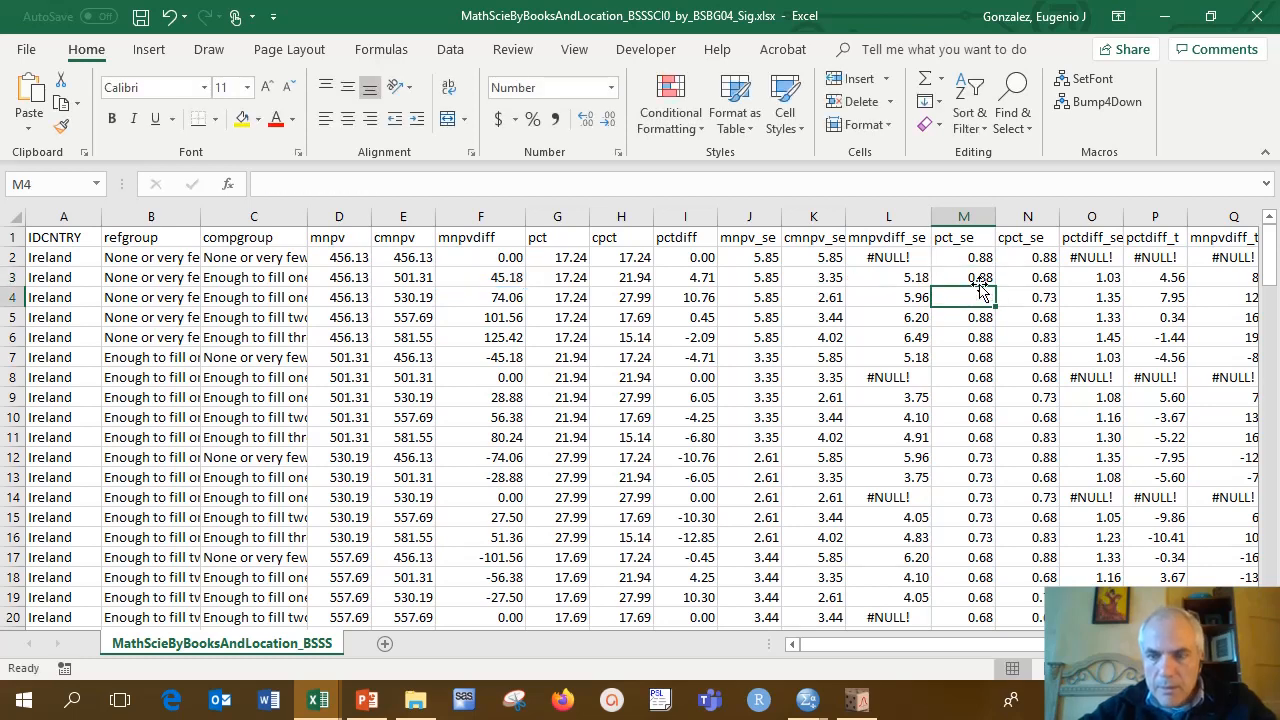
pyautogui.write('=')
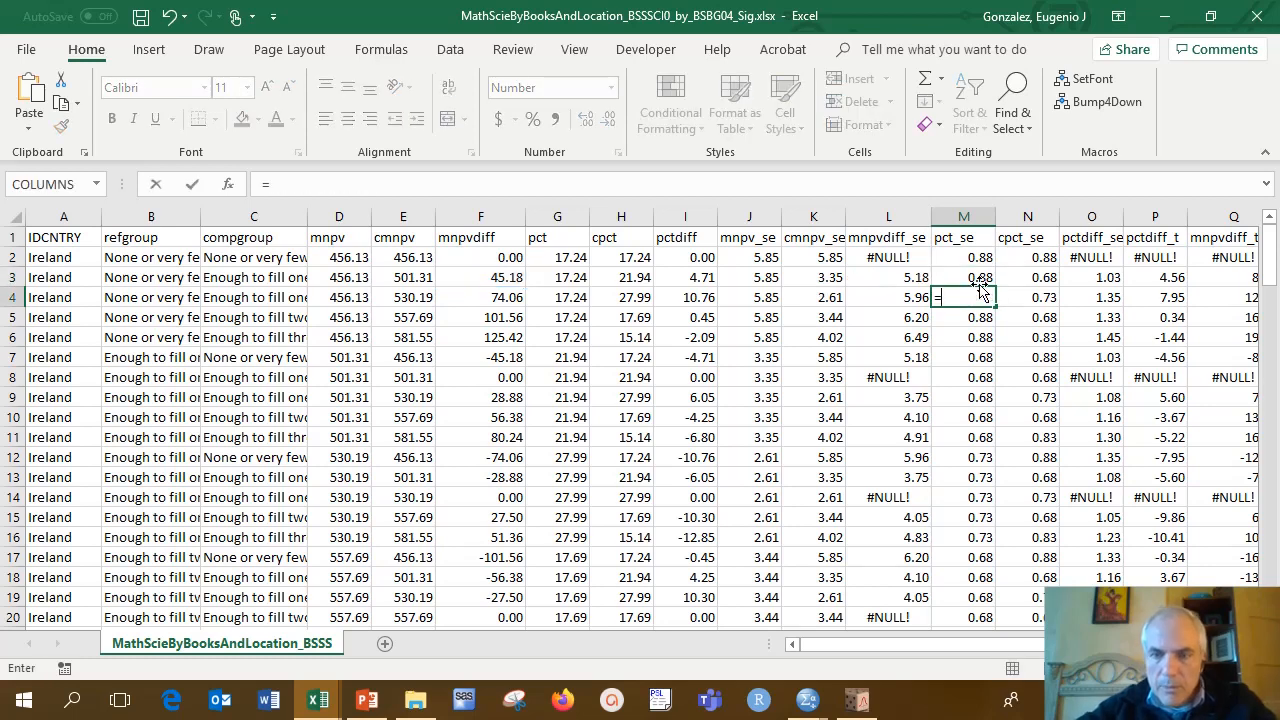
pyautogui.click(505, 280)
pyautogui.write('/')
pyautogui.click(857, 278)
pyautogui.hotkey('ctrl', 'Return')
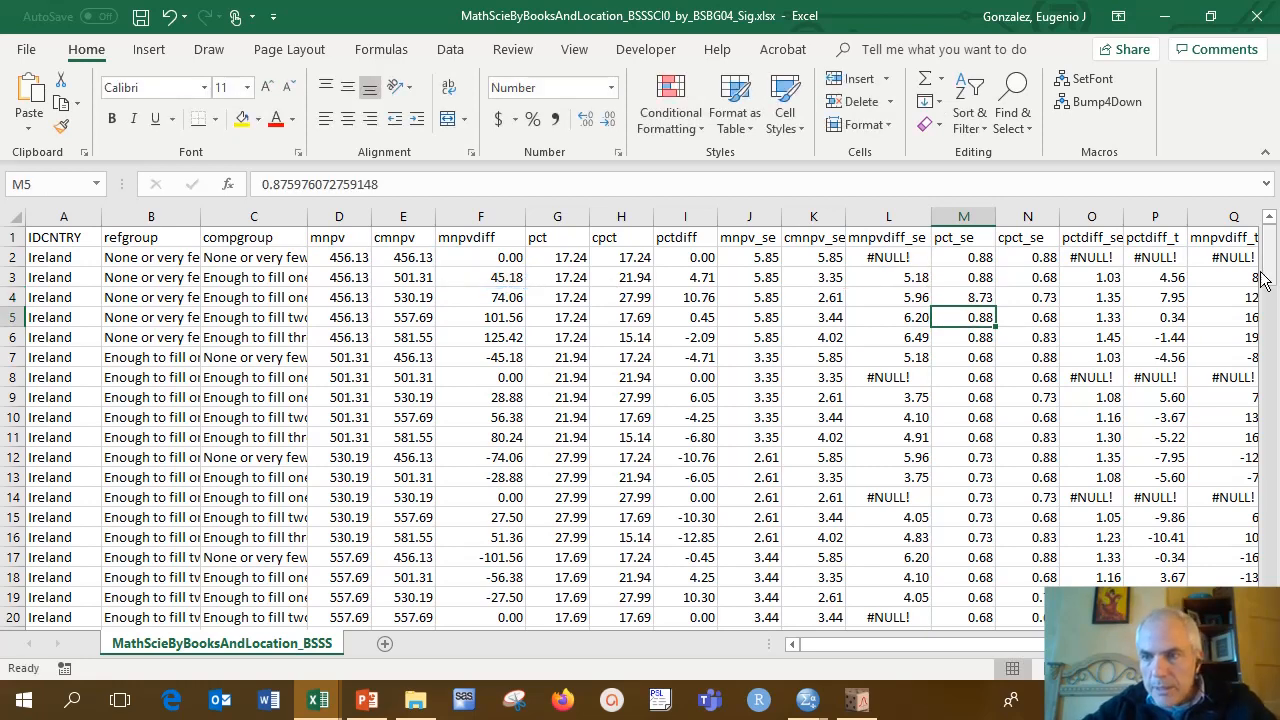
# Step: Fill the mnpvdiff_t value in cell Q3 with yellow
pyautogui.click(1238, 277)
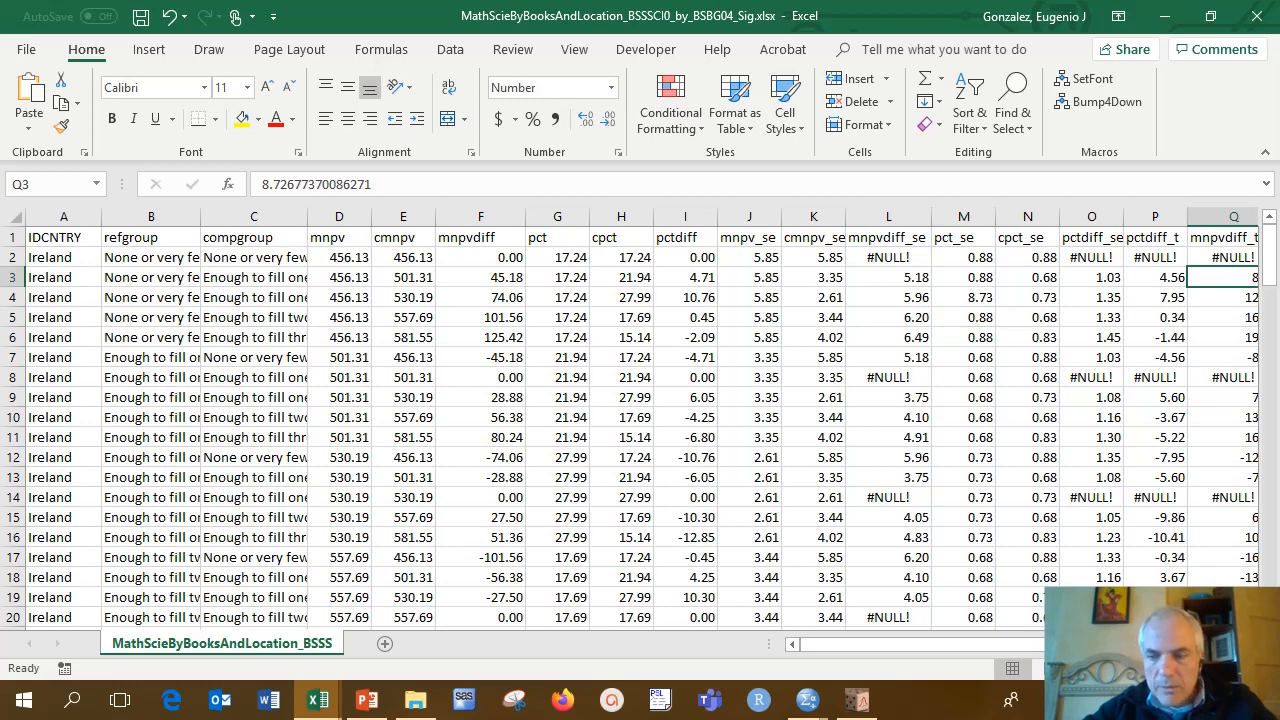
pyautogui.hscroll(3, 1130, 550)
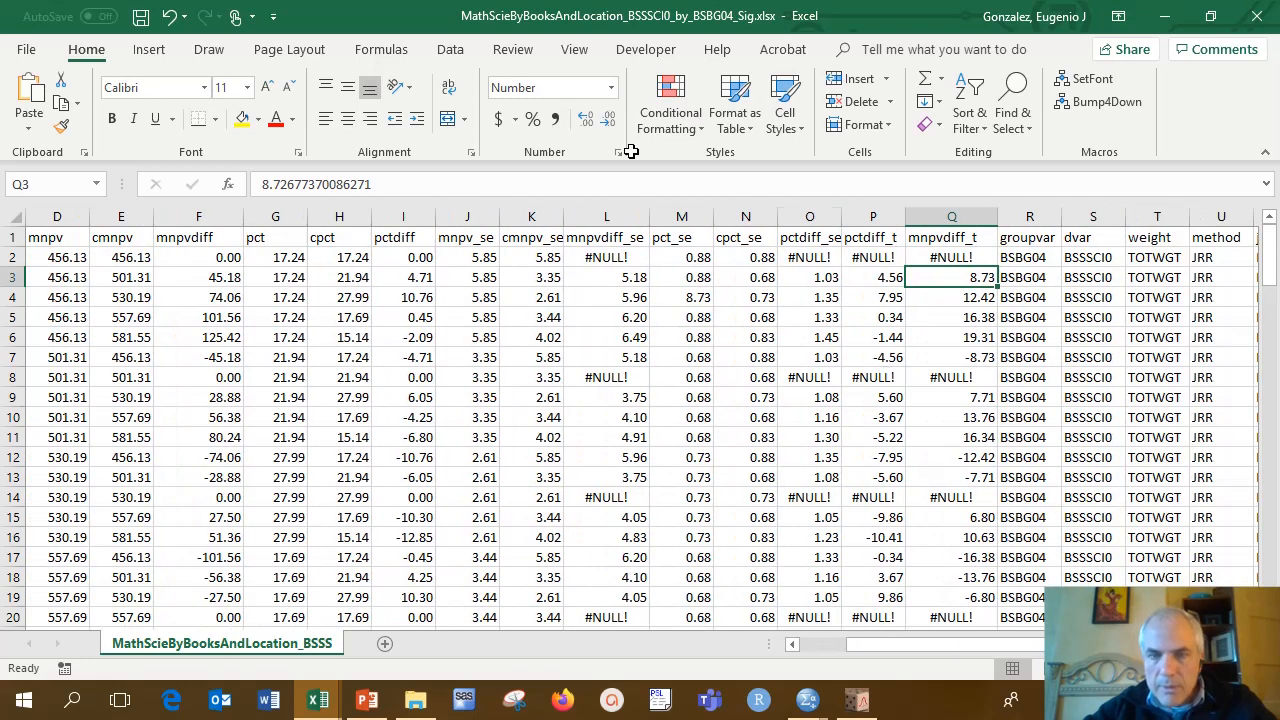
pyautogui.click(242, 119)
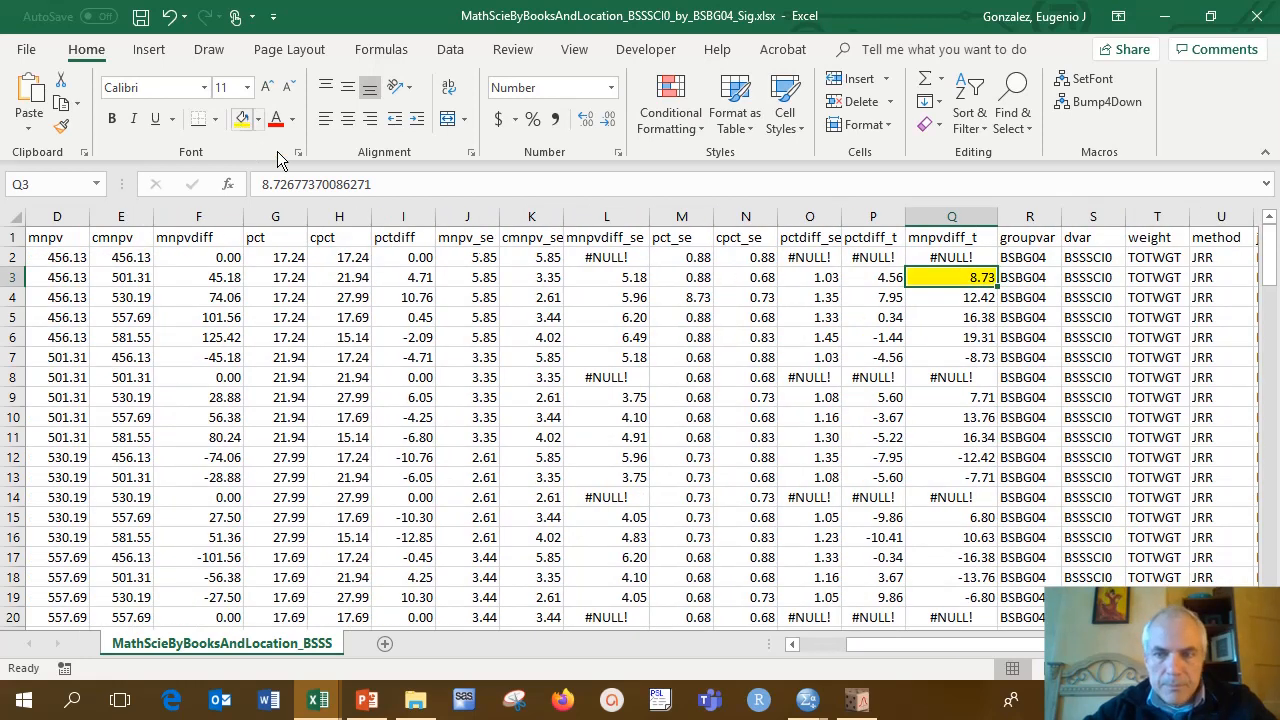
# Step: Fill the formula cell M4 with yellow and compare its formula with the mnpvdiff_t values in Q3:Q6
pyautogui.click(700, 297)
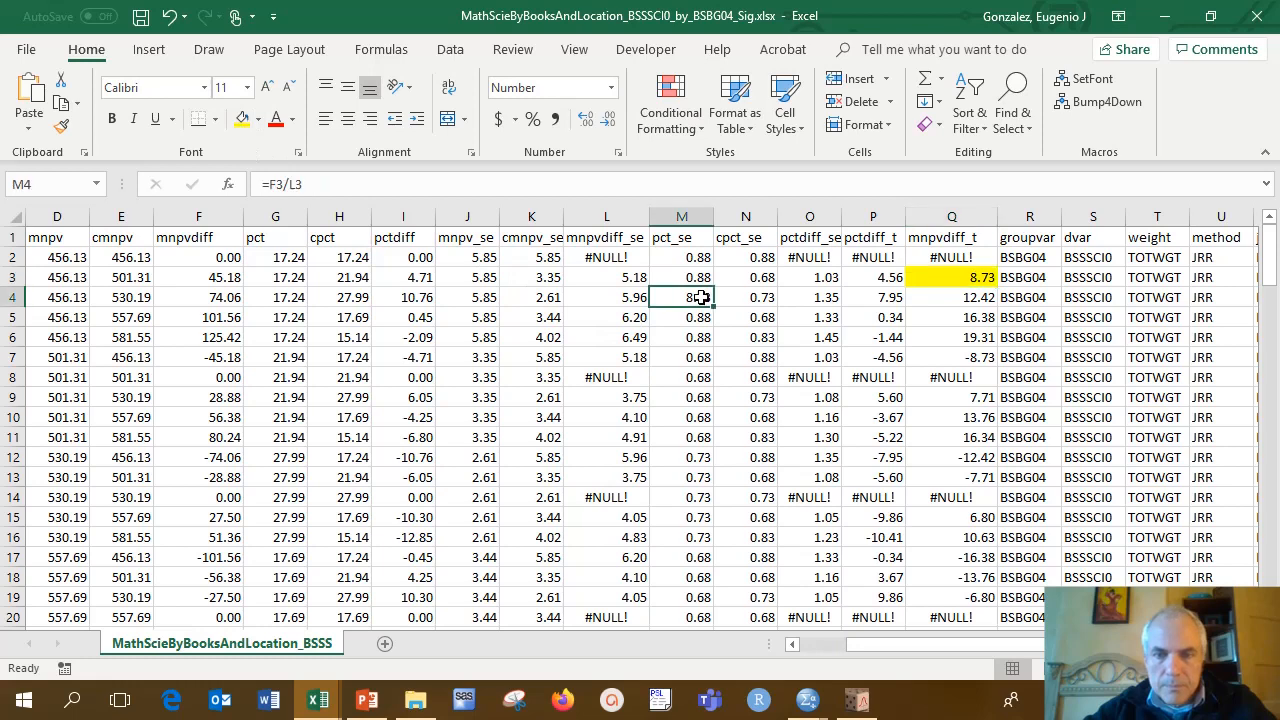
pyautogui.click(242, 119)
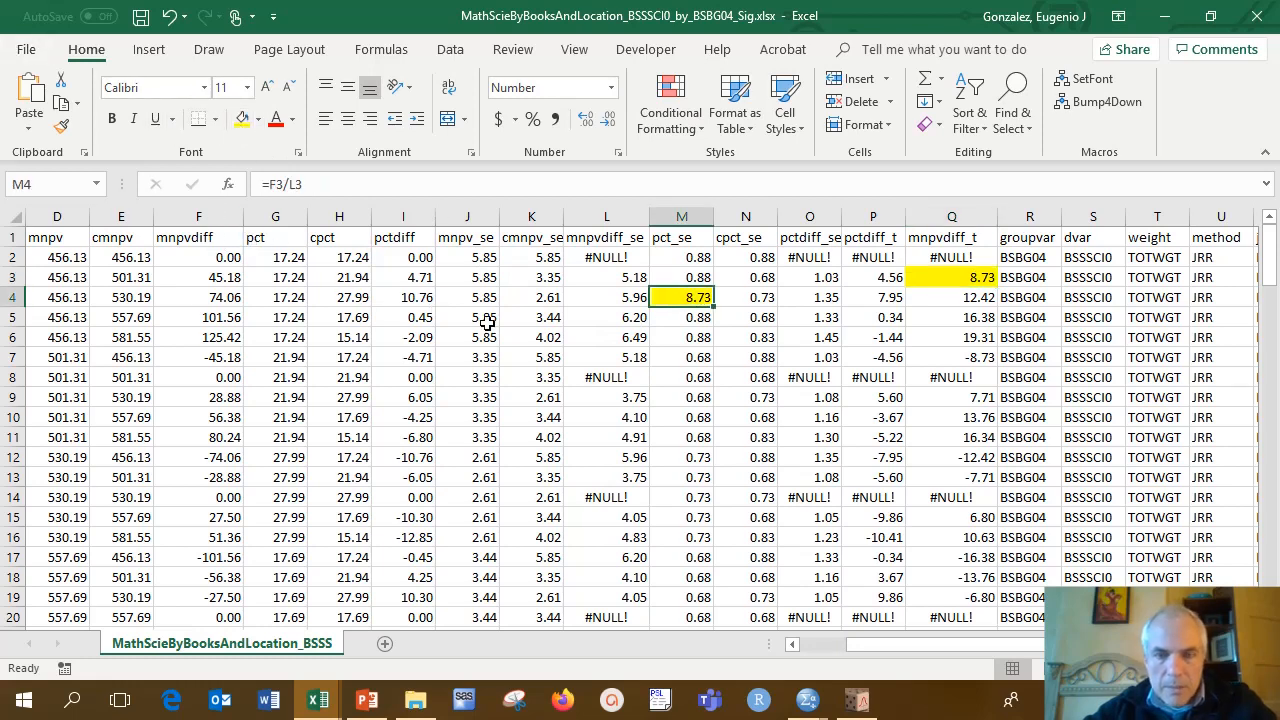
pyautogui.press('F2')
pyautogui.moveTo(952, 280); pyautogui.dragTo(957, 344)
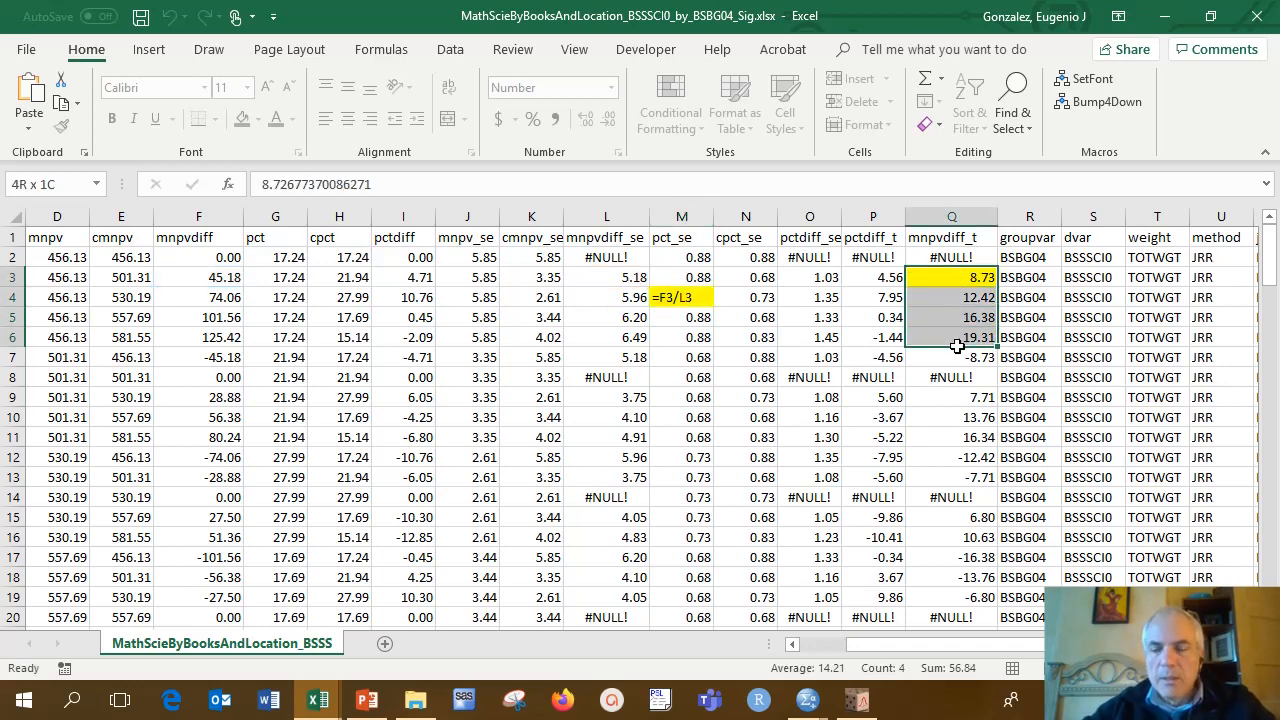
pyautogui.moveTo(912, 644); pyautogui.dragTo(833, 647)
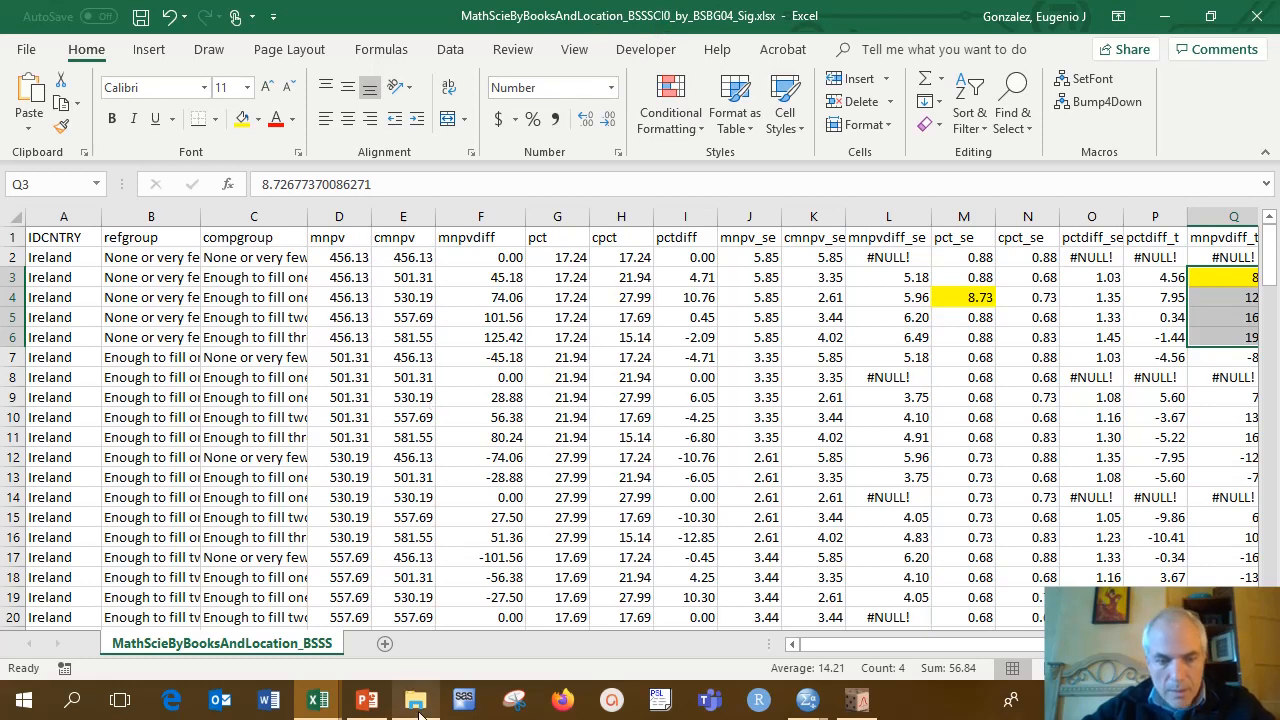
# Step: Switch to the Work folder in File Explorer and look over the four _Sig.xlsx significance files for BSMMAT0 and BSSSCI0
pyautogui.moveTo(419, 709)
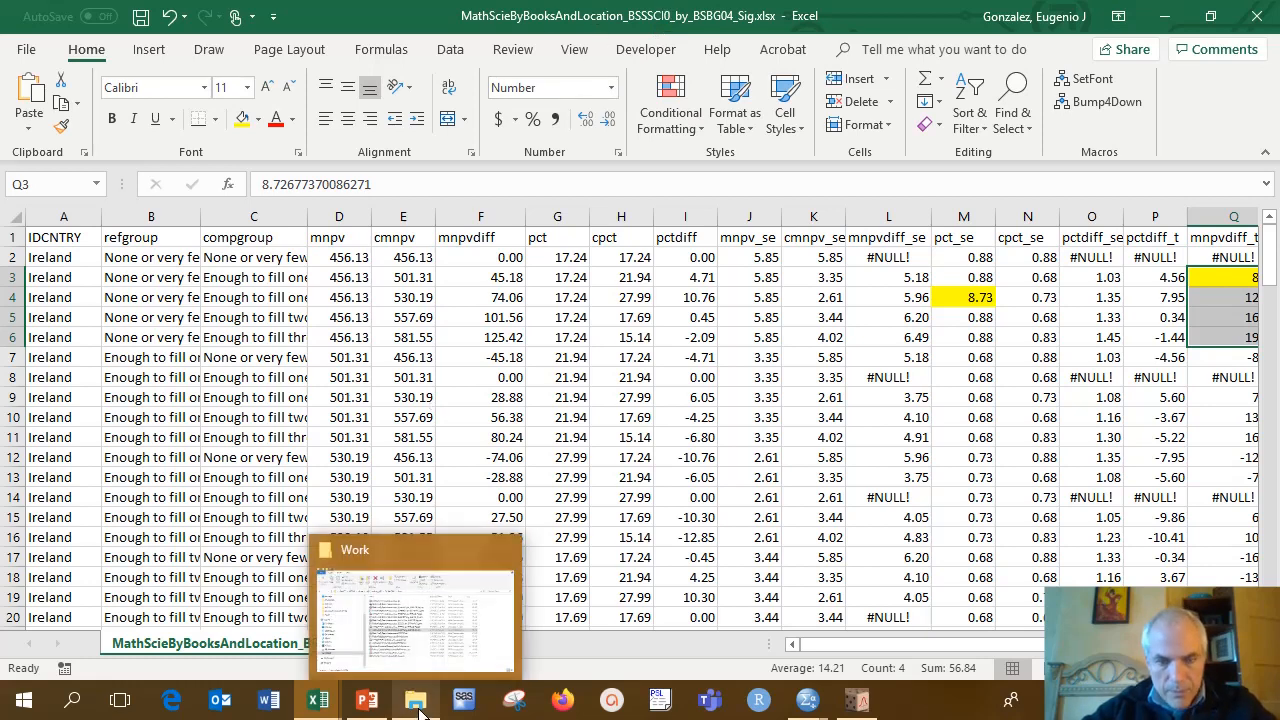
pyautogui.click(443, 660)
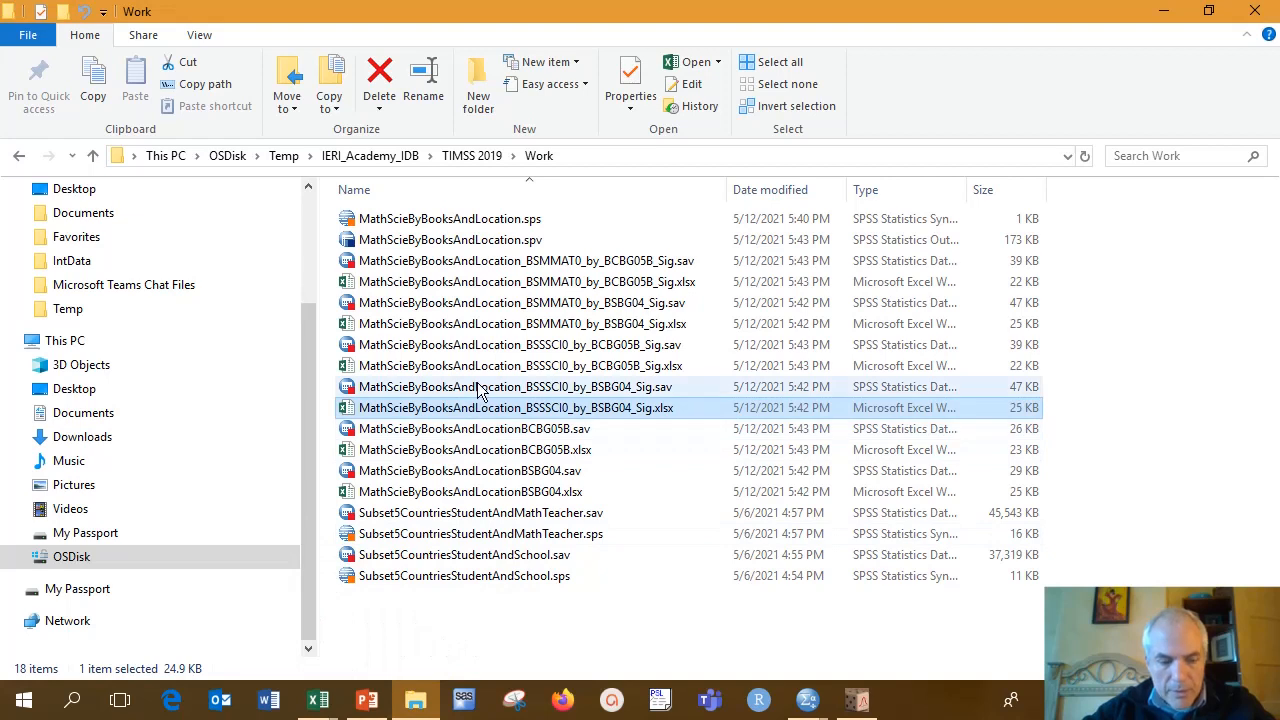
pyautogui.keyDown('ctrl'); pyautogui.click(628, 370); pyautogui.keyUp('ctrl')
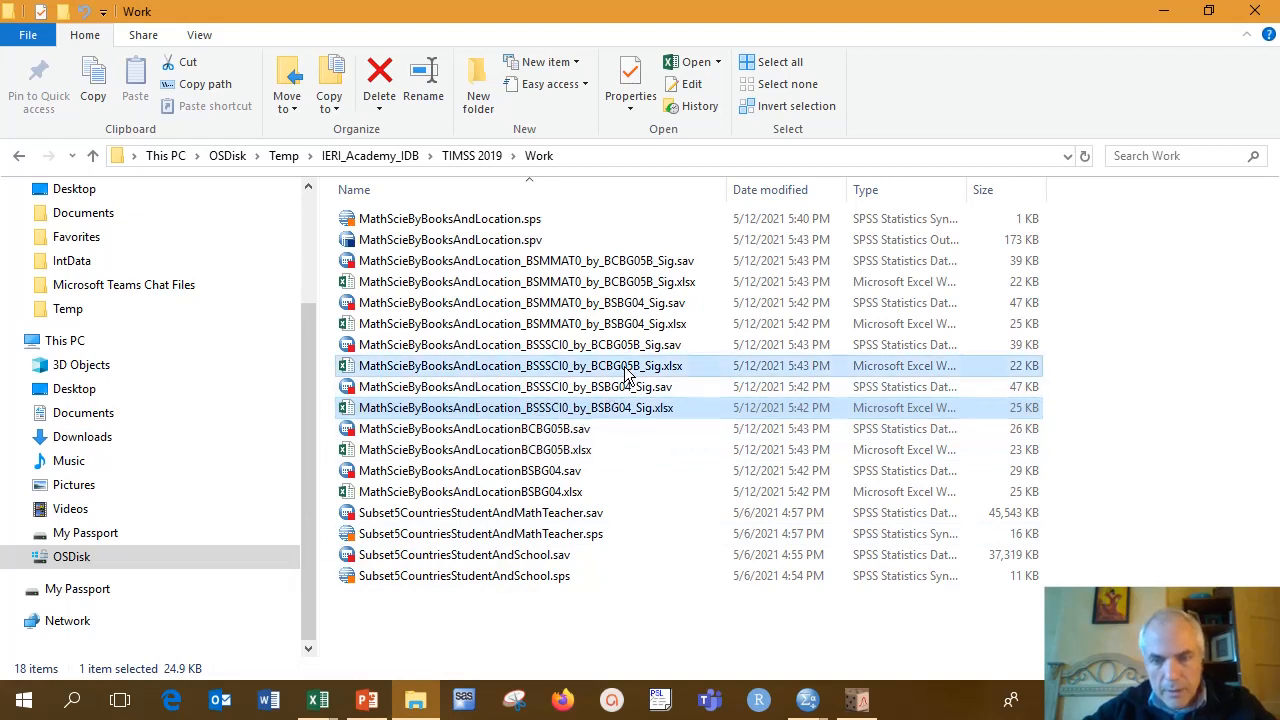
pyautogui.keyDown('ctrl'); pyautogui.click(652, 324); pyautogui.keyUp('ctrl')
pyautogui.keyDown('ctrl'); pyautogui.click(672, 283); pyautogui.keyUp('ctrl')
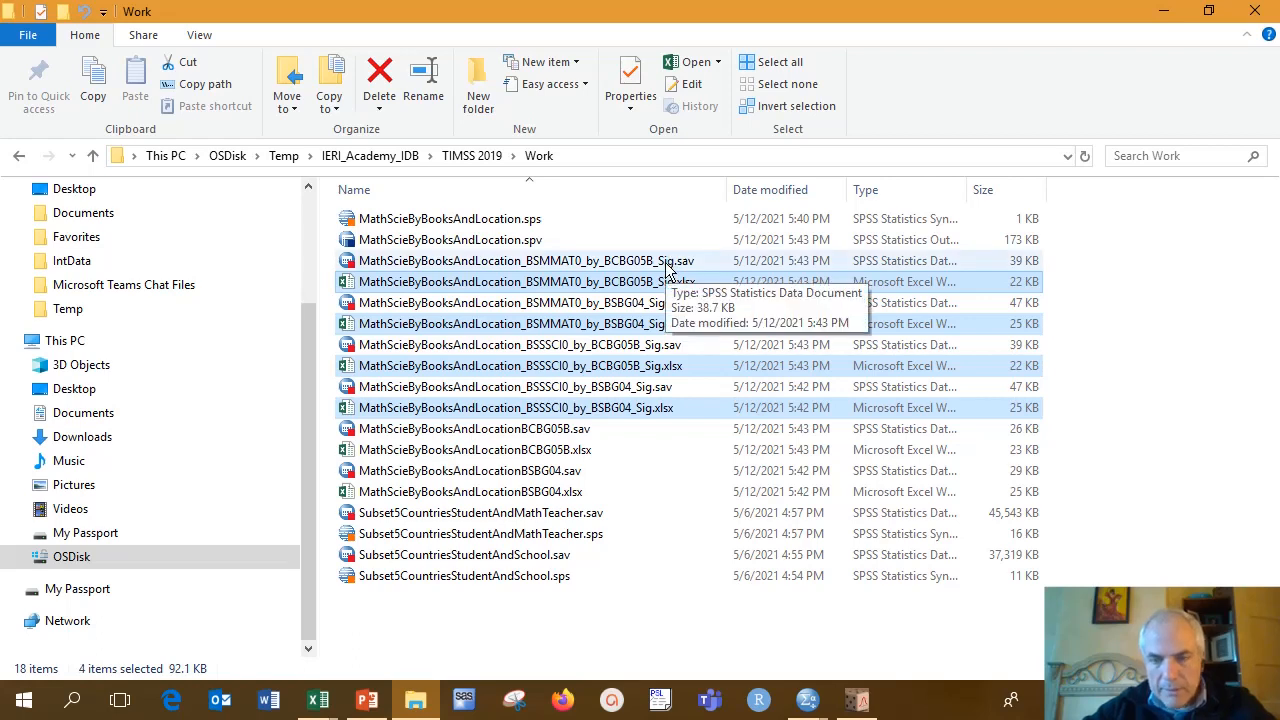
pyautogui.click(668, 263)
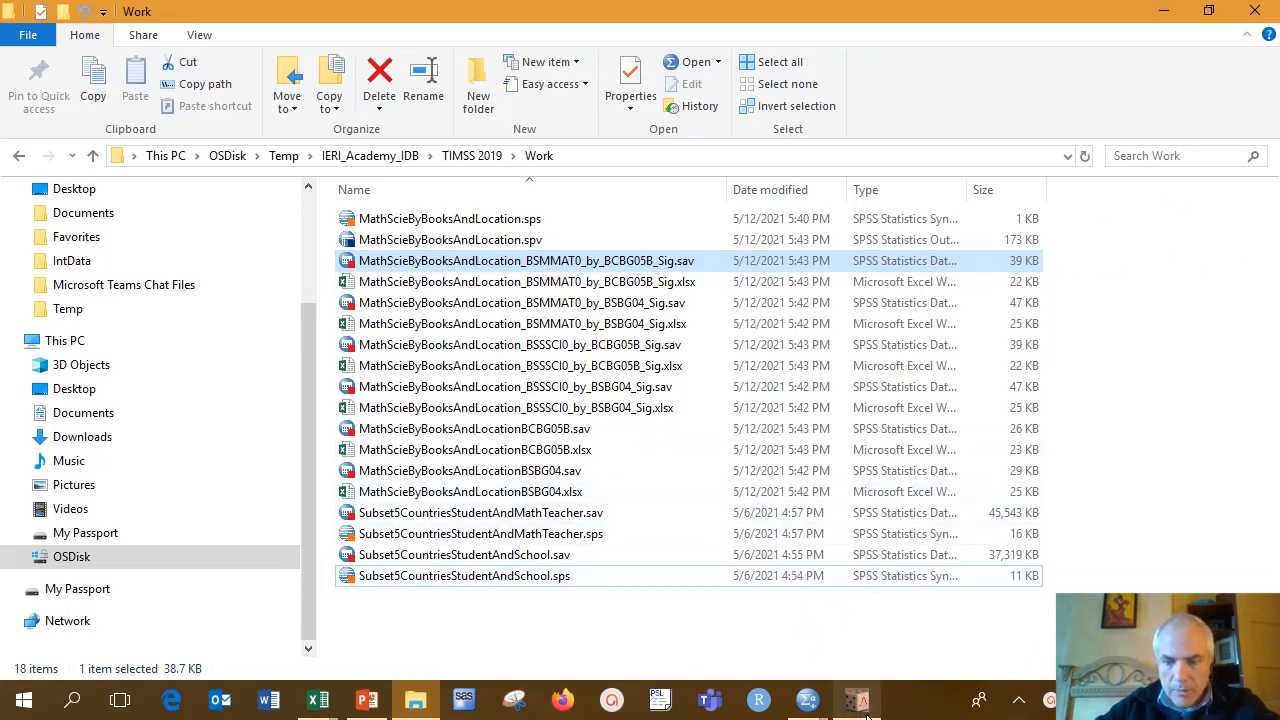
# Step: Switch to the IEA IDB Analyzer's Analysis Module and set the plausible value option to None Used
pyautogui.moveTo(862, 705)
pyautogui.click(857, 660)
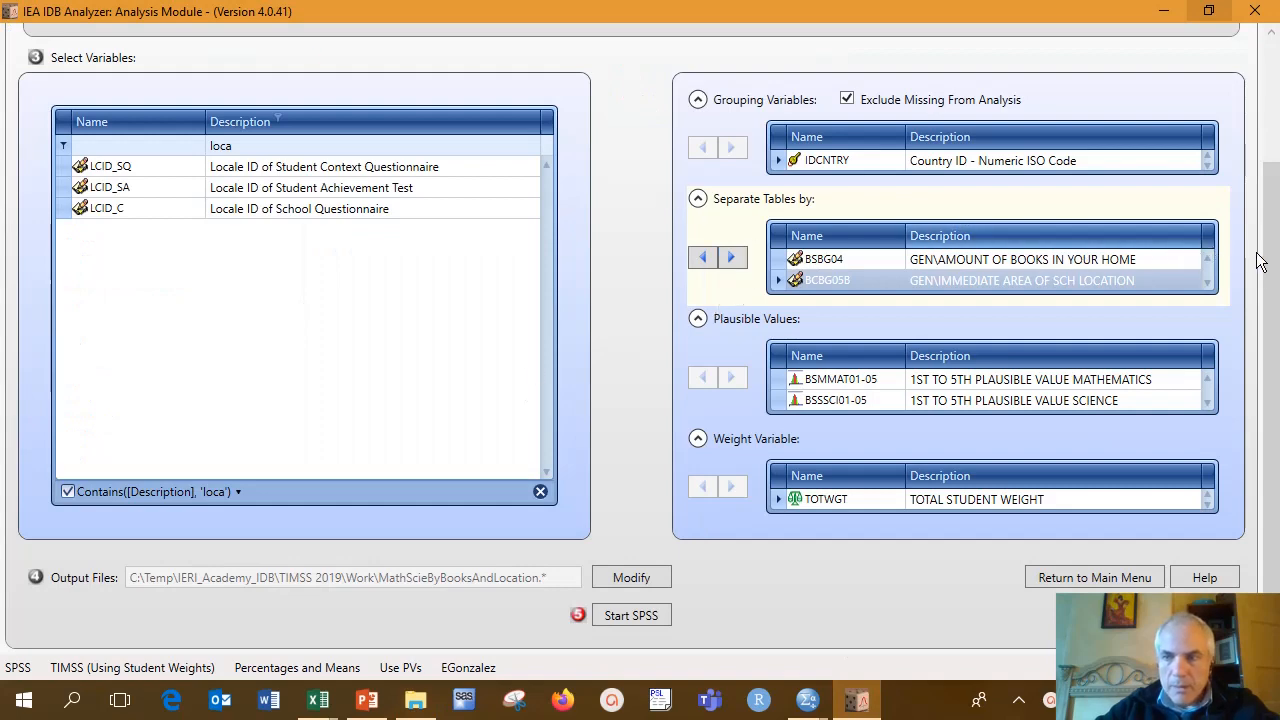
pyautogui.scroll(3, 1273, 268)
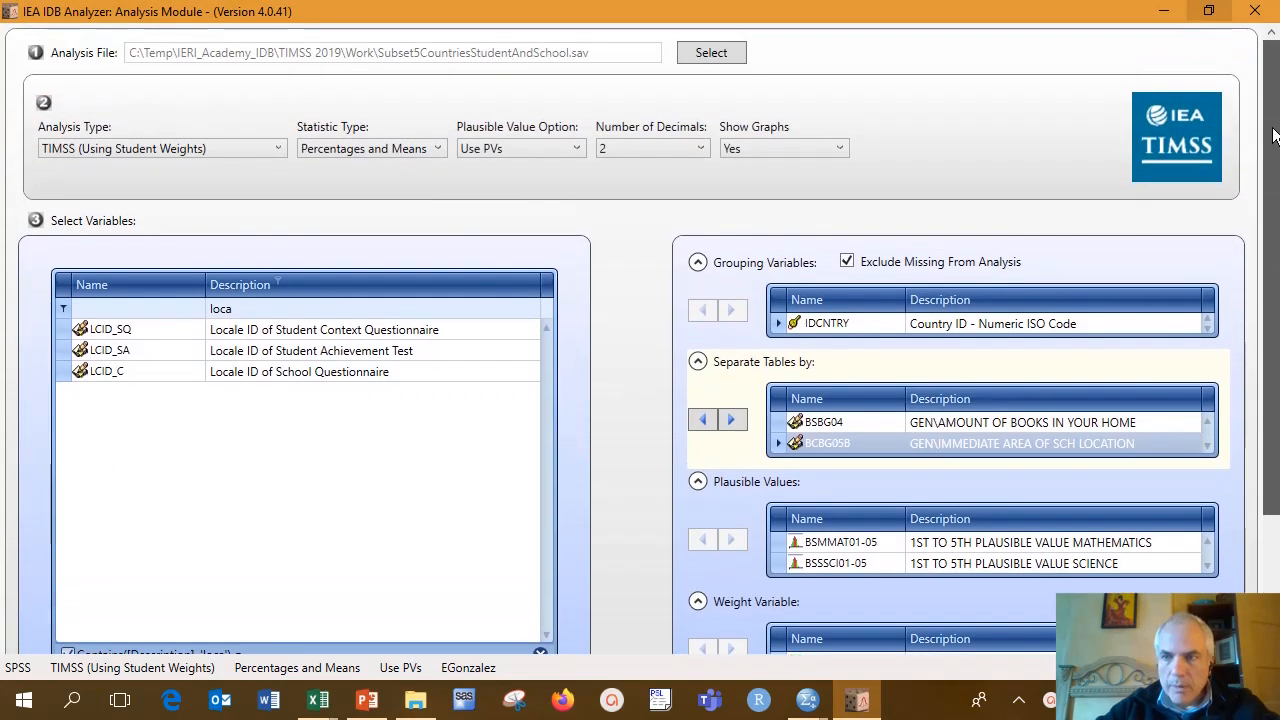
pyautogui.click(555, 152)
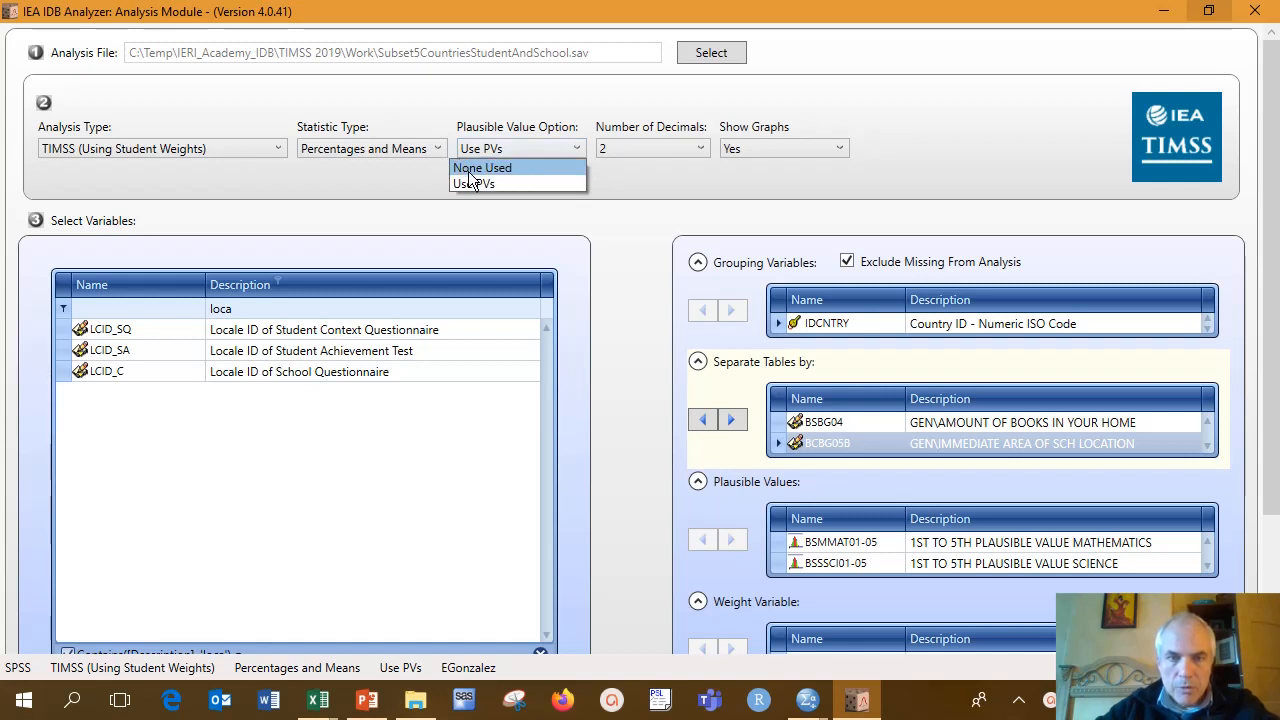
pyautogui.click(475, 185)
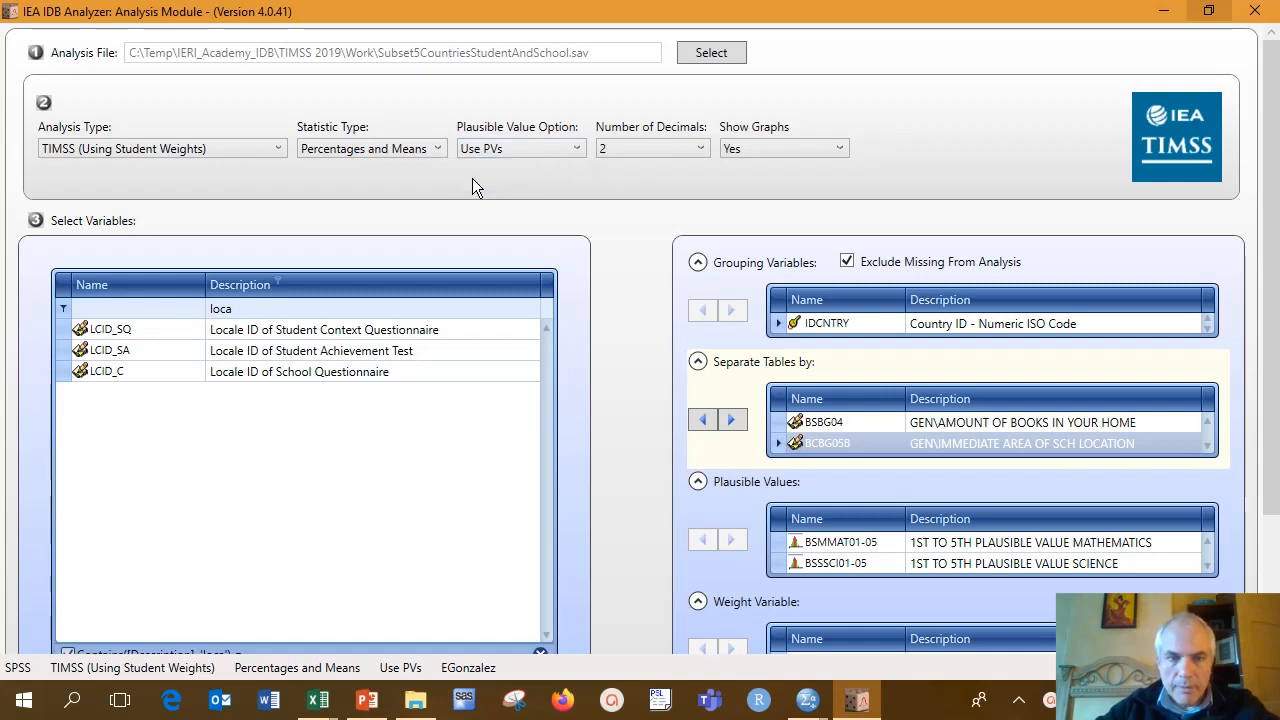
pyautogui.click(490, 151)
pyautogui.click(491, 168)
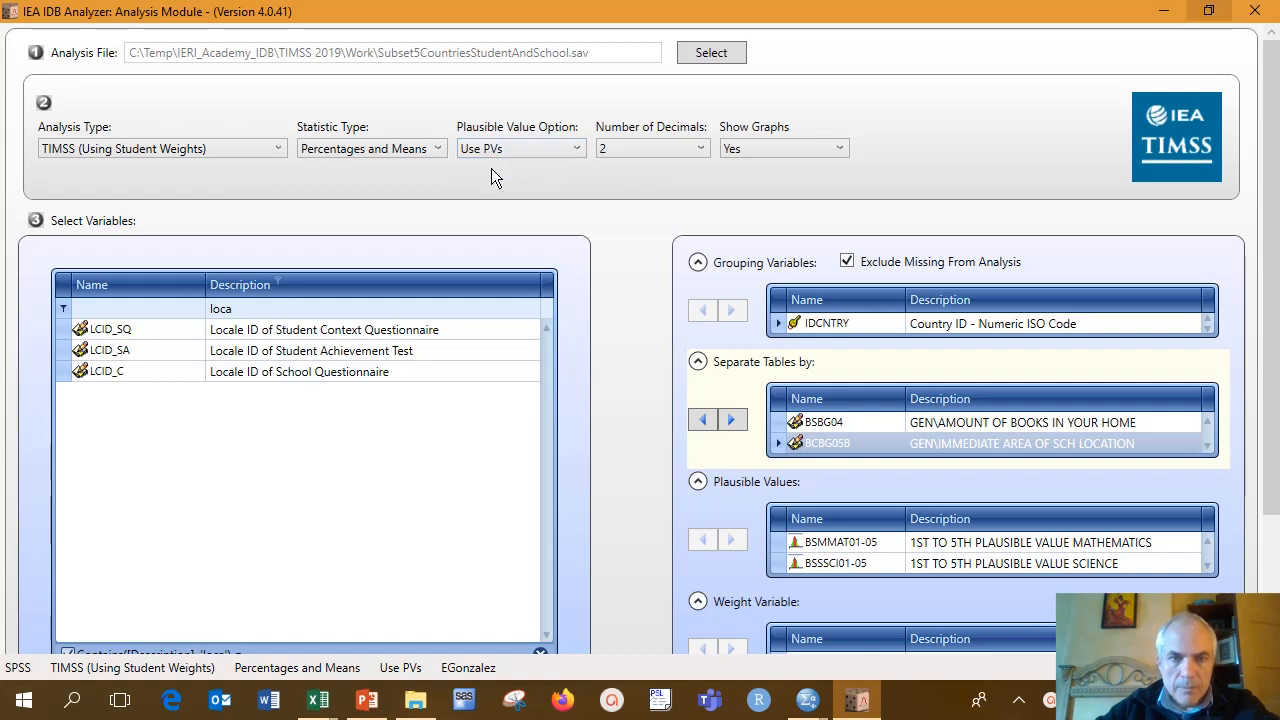
# Step: Add BSBG01 (sex of student) to the grouping variables alongside IDCNTRY
pyautogui.scroll(-2, 600, 330)
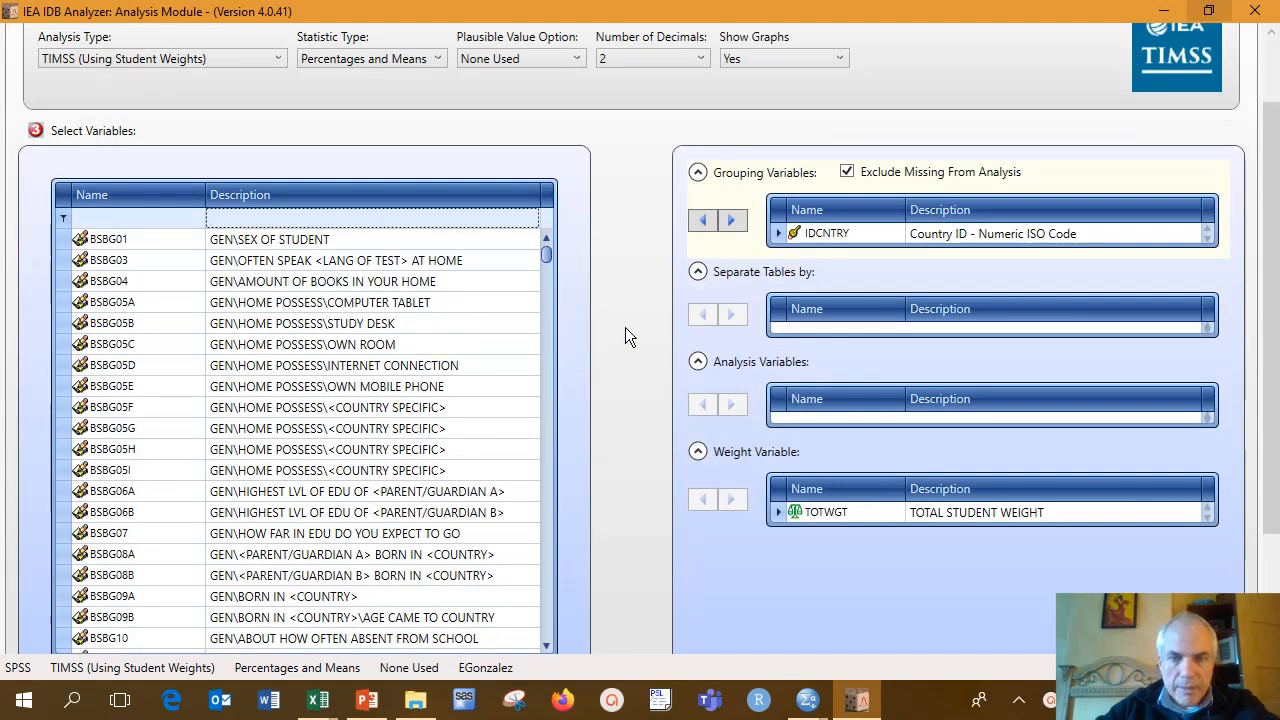
pyautogui.click(753, 252)
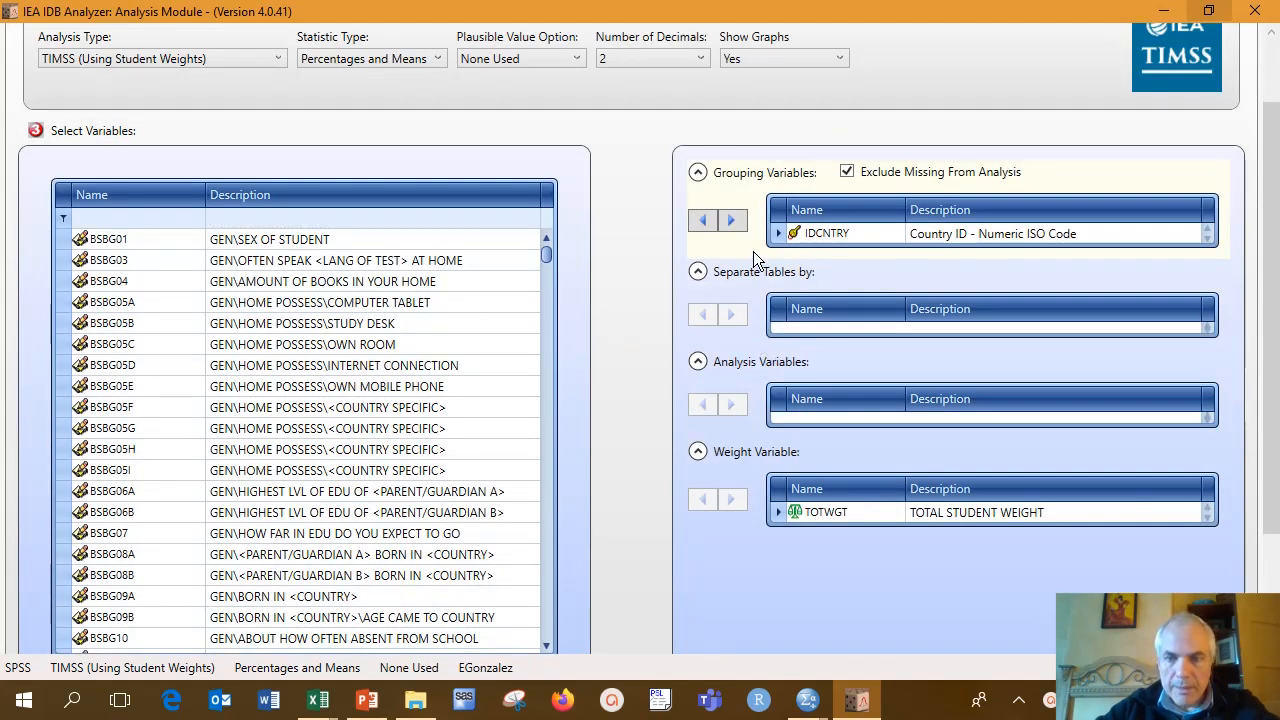
pyautogui.click(315, 242)
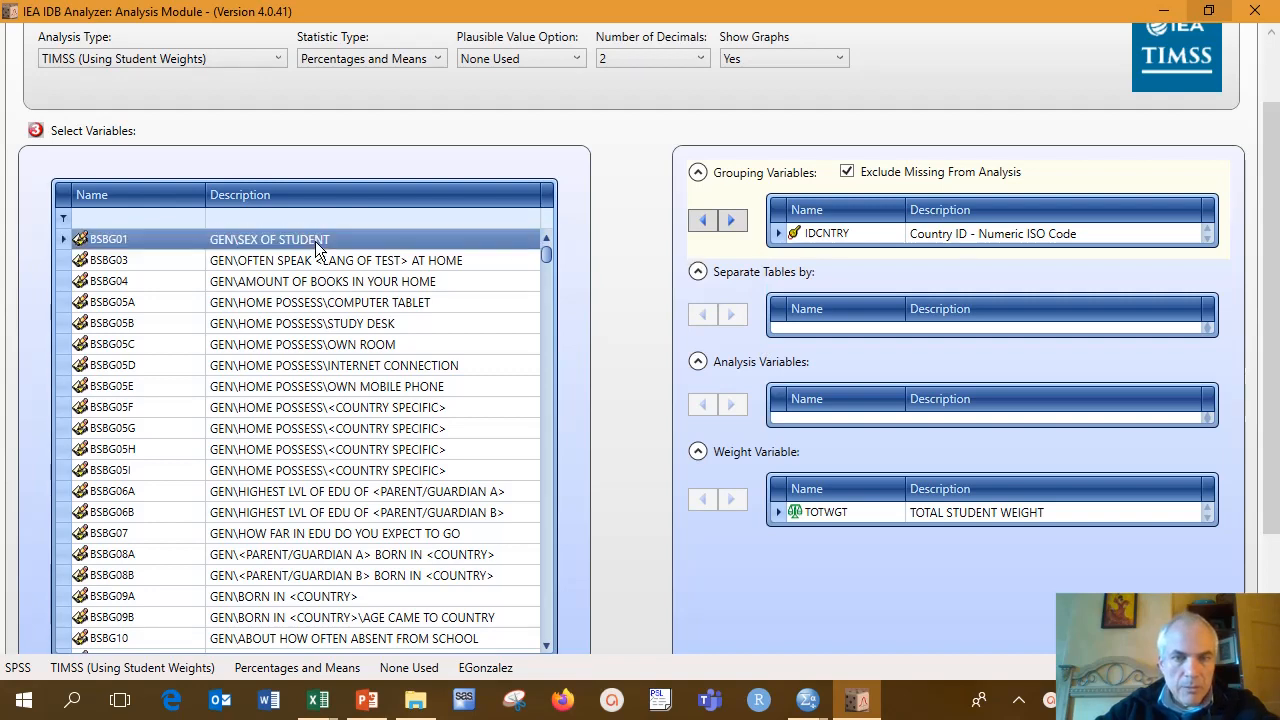
pyautogui.click(731, 221)
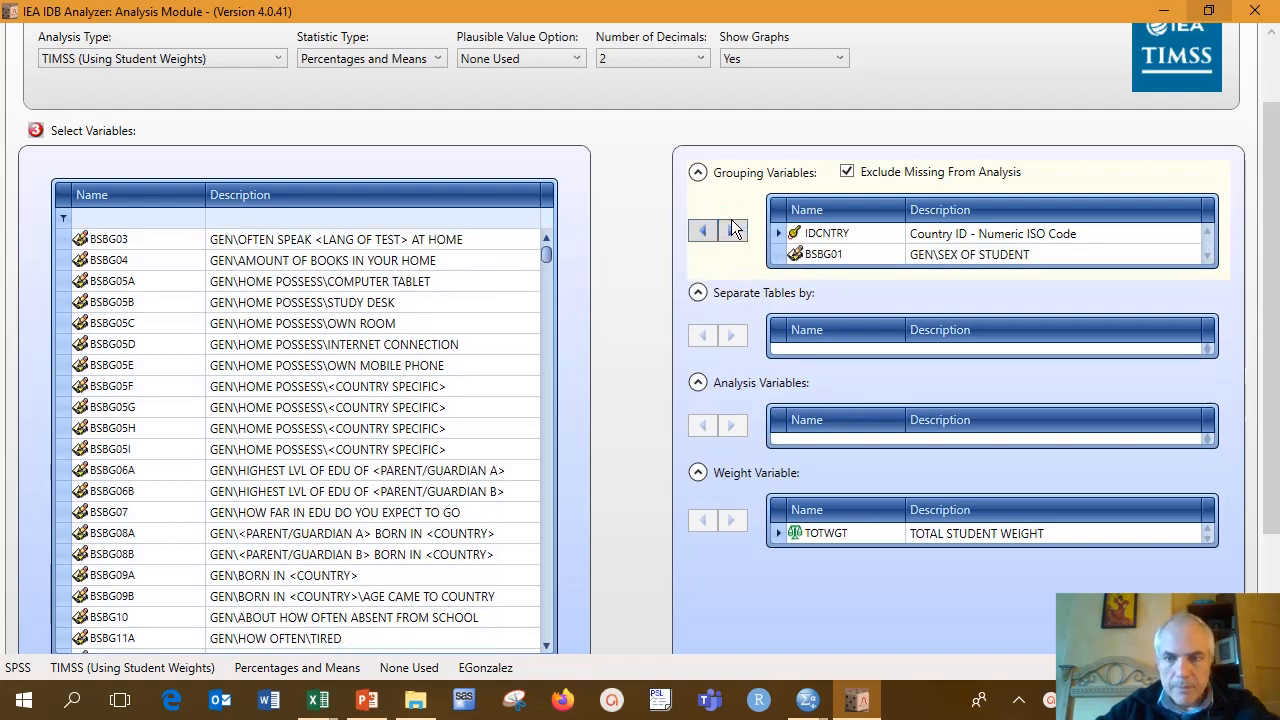
# Step: Filter the variable descriptions by "like le" and add BSBGSLM, Students Like Learning Mathematics Lessons/SCL, as the analysis variable
pyautogui.click(761, 357)
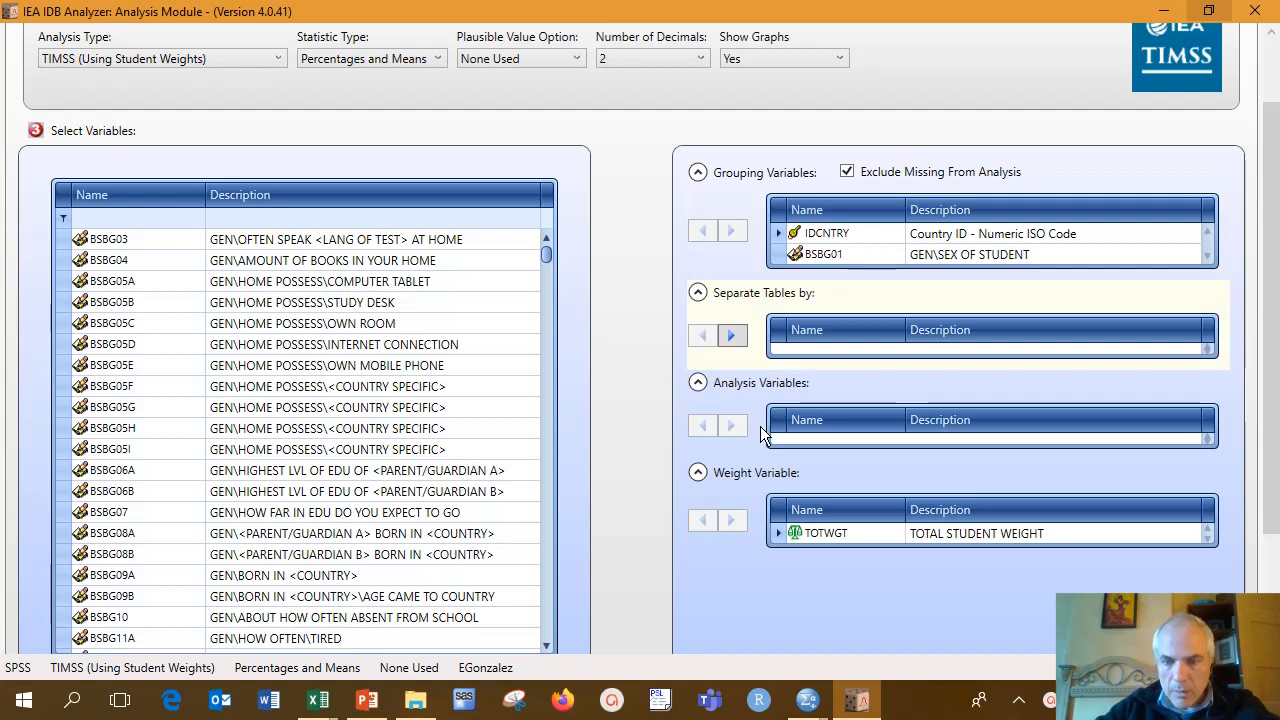
pyautogui.click(761, 432)
pyautogui.click(382, 220)
pyautogui.write('likin')
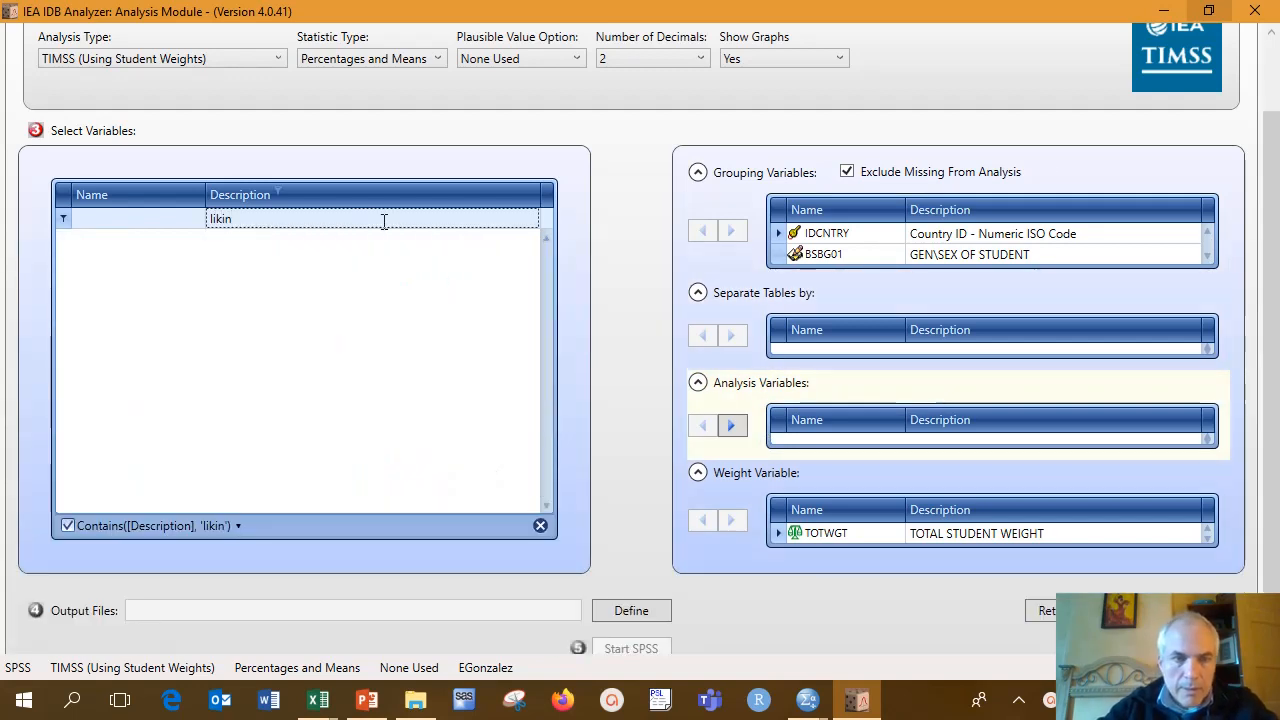
pyautogui.press('BackSpace')
pyautogui.press('BackSpace')
pyautogui.press('BackSpace')
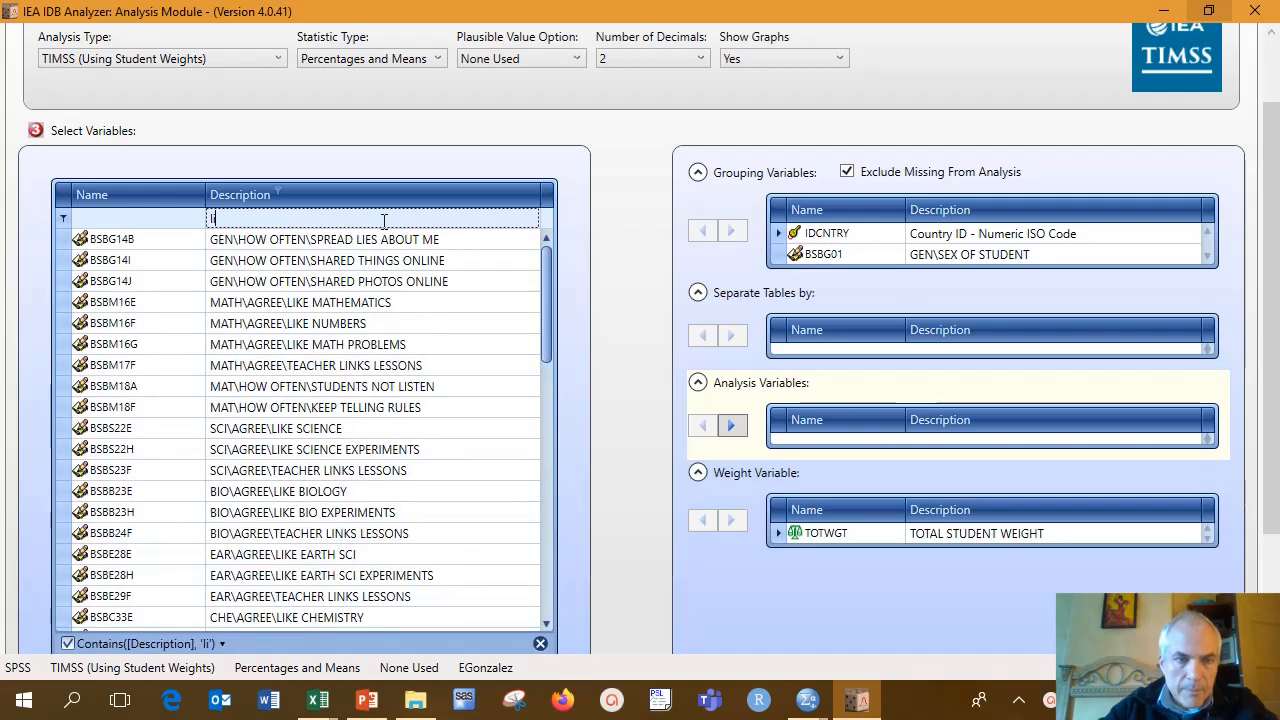
pyautogui.write('ke ')
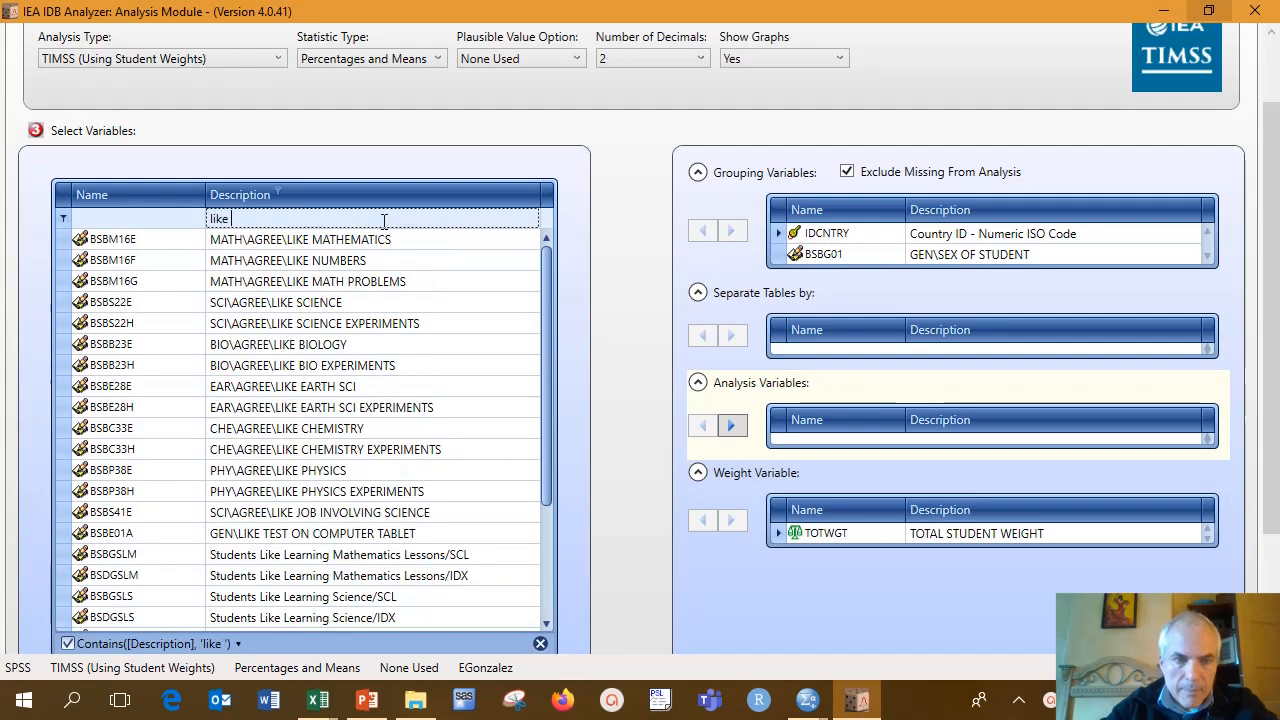
pyautogui.write('le')
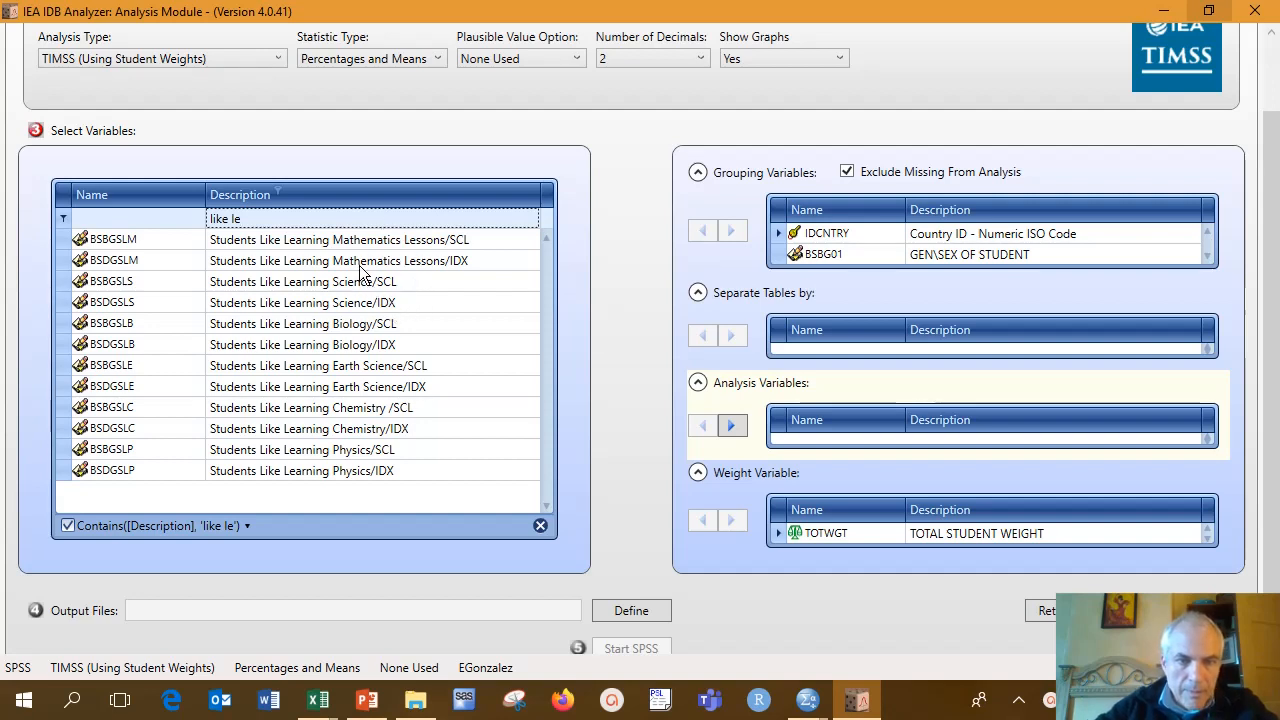
pyautogui.click(365, 247)
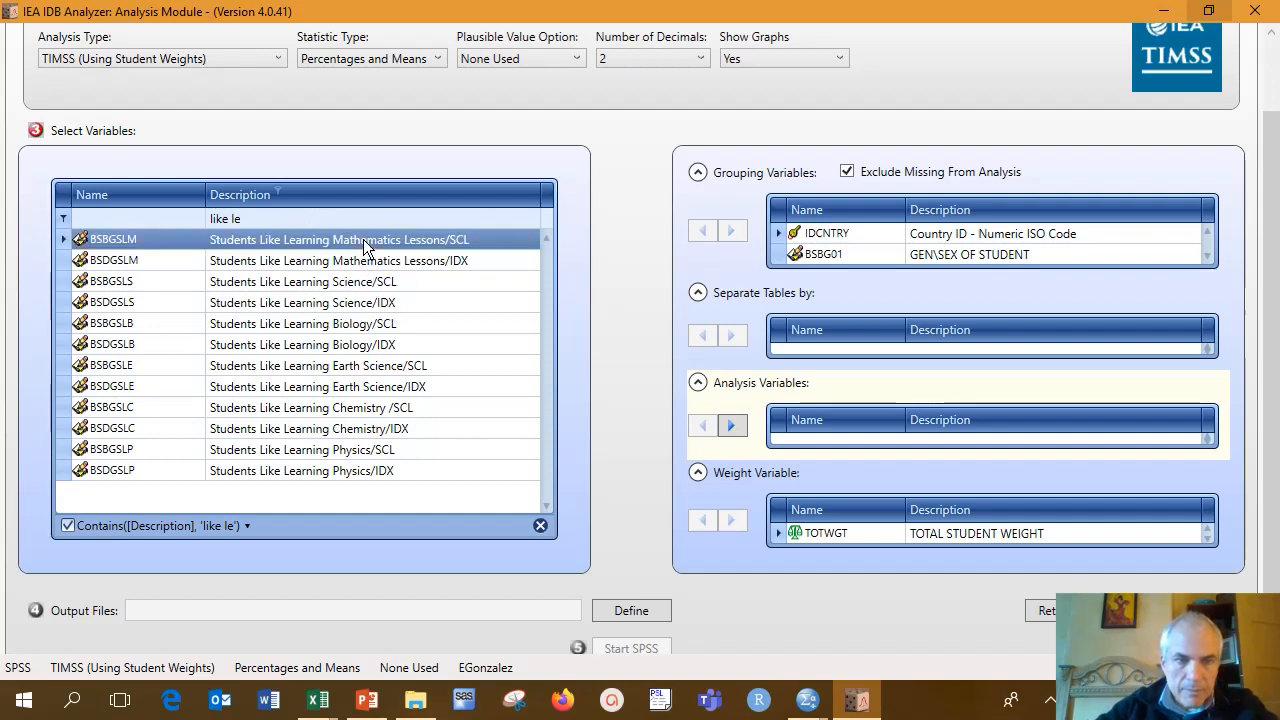
pyautogui.click(738, 427)
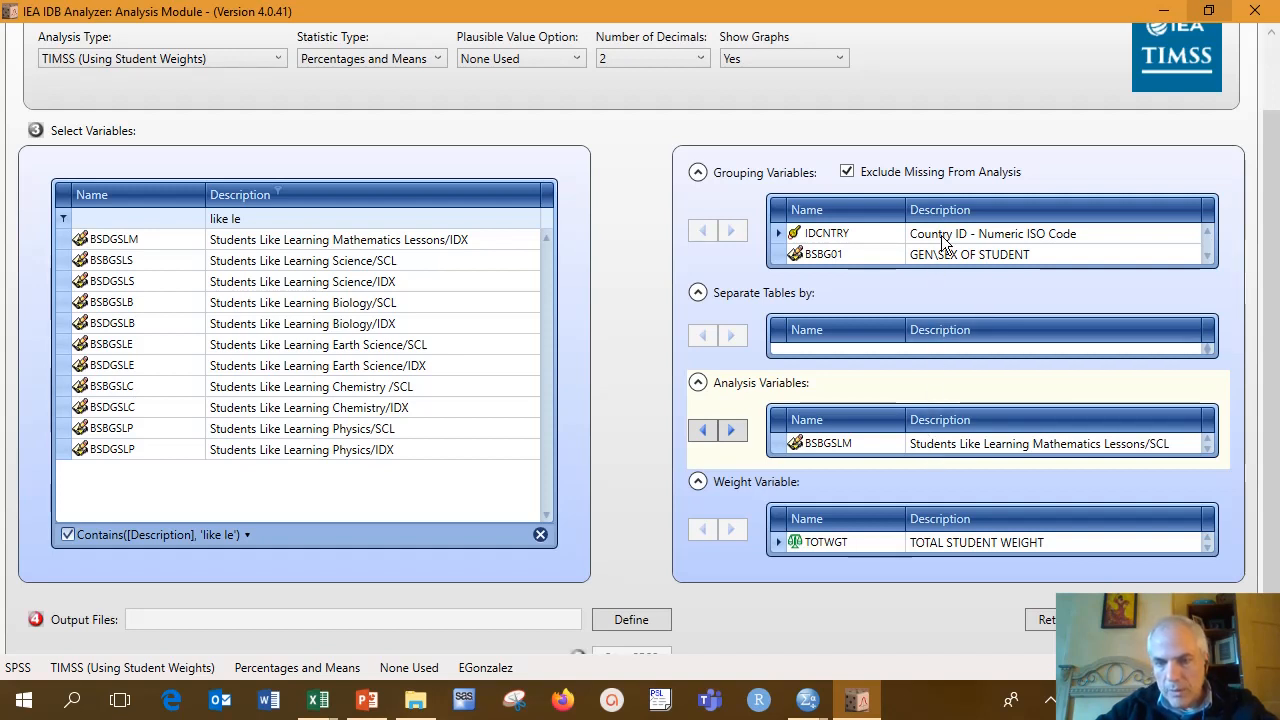
# Step: Define the output files as LikeMathByGender in the Work folder
pyautogui.click(641, 622)
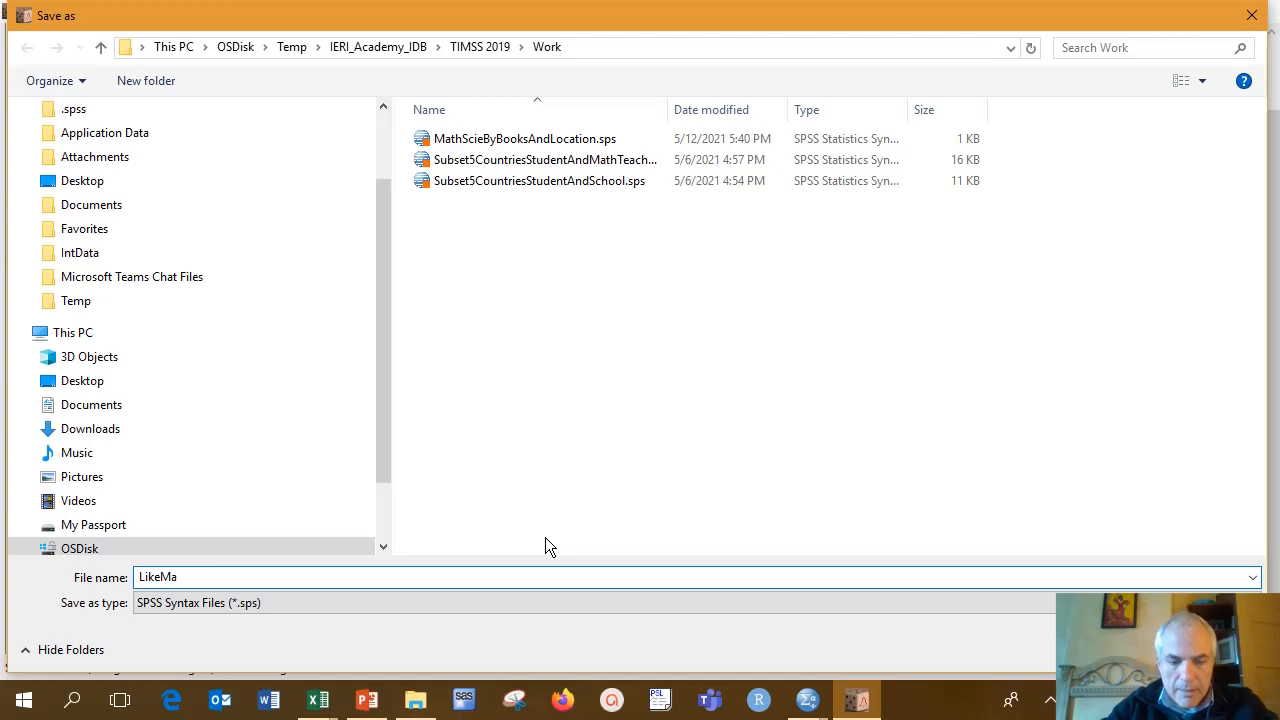
pyautogui.write('LikeMathByge')
pyautogui.write('Gender')
pyautogui.press('Return')
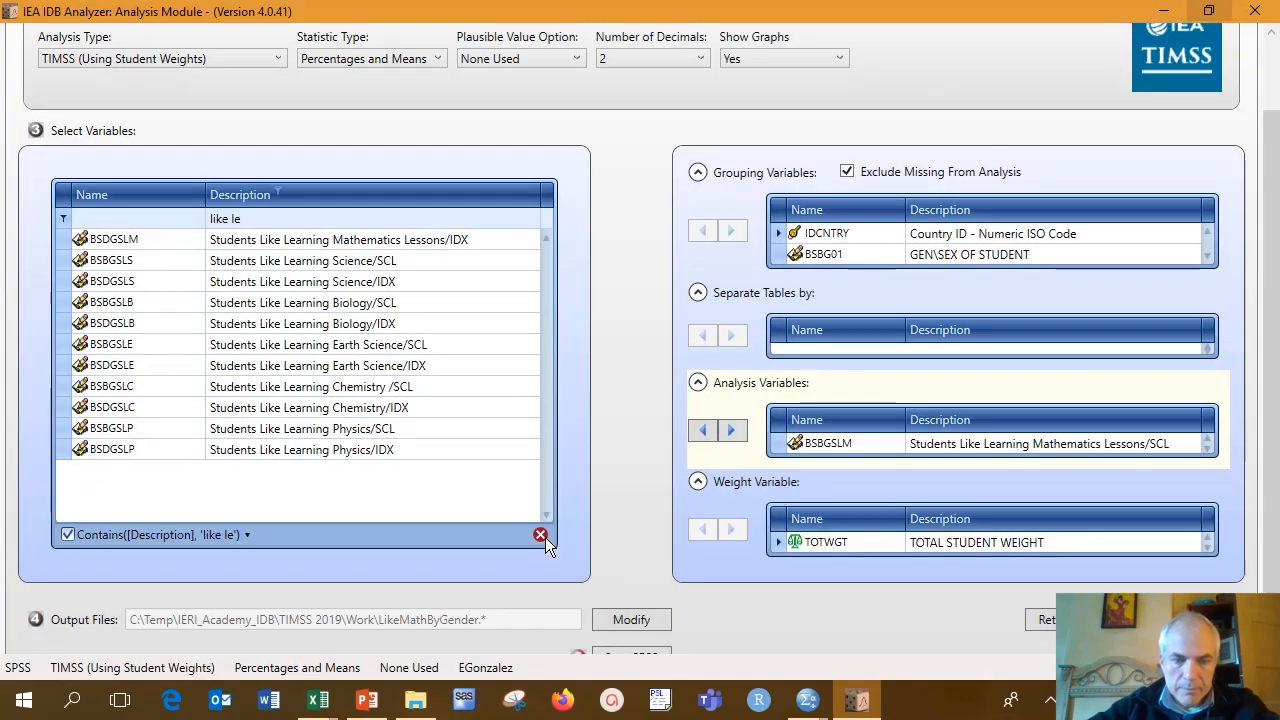
# Step: Generate the LikeMathByGender syntax in SPSS and run all of it
pyautogui.scroll(-2, 620, 505)
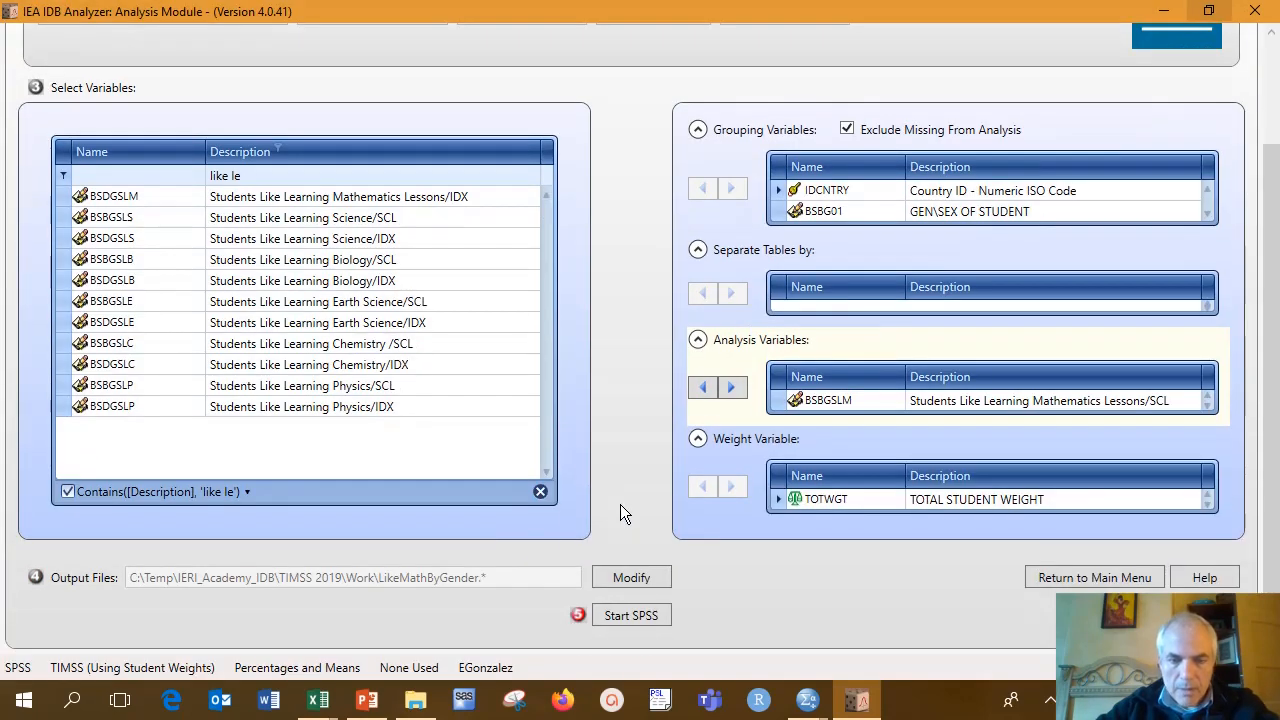
pyautogui.click(649, 619)
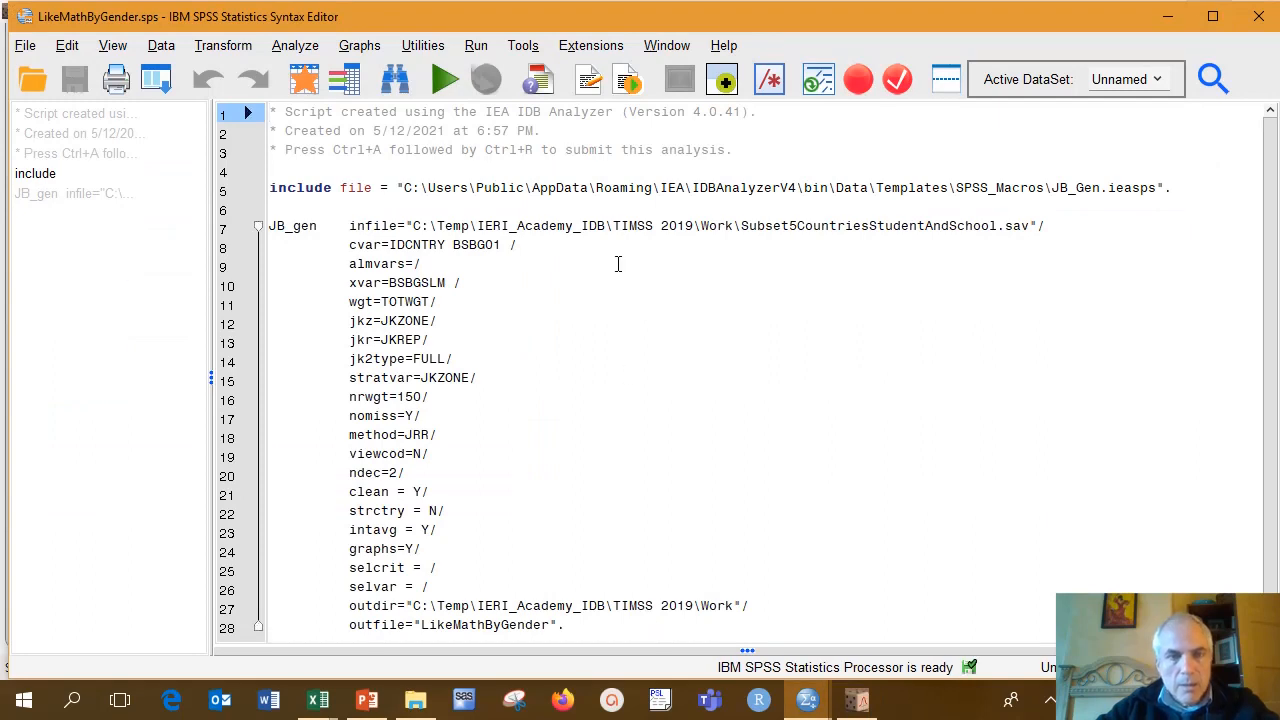
pyautogui.click(482, 45)
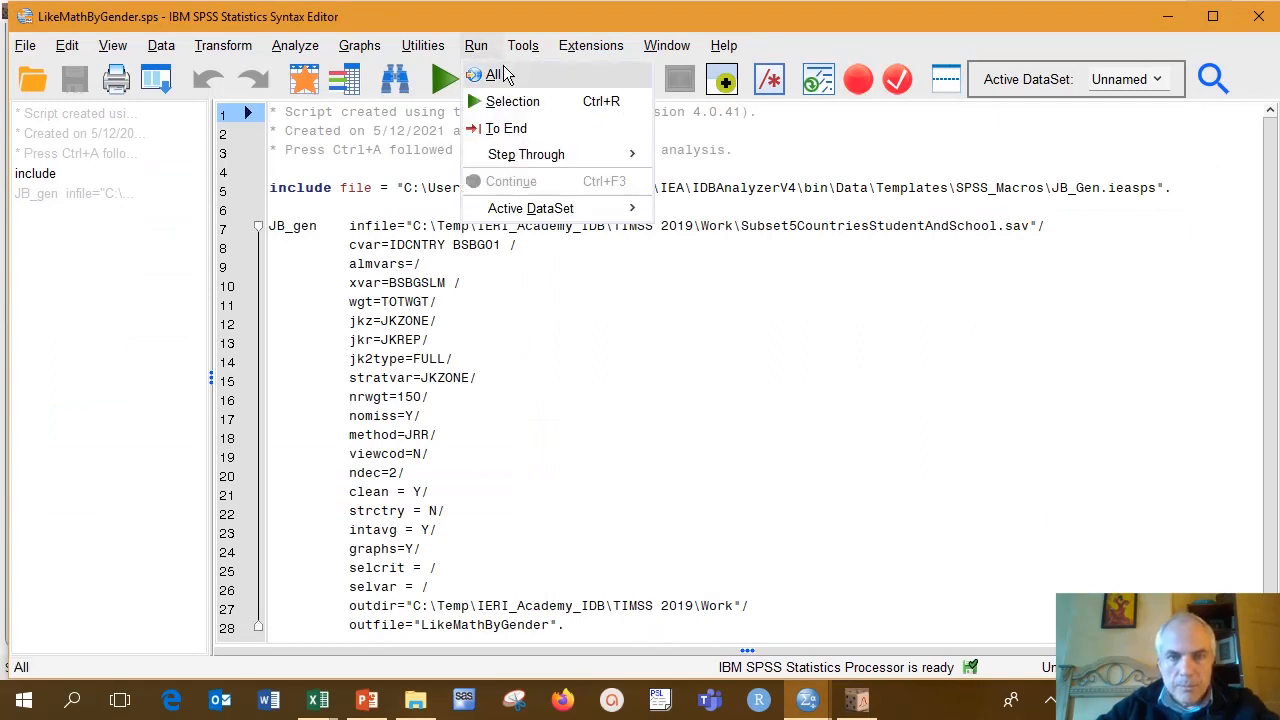
pyautogui.click(501, 75)
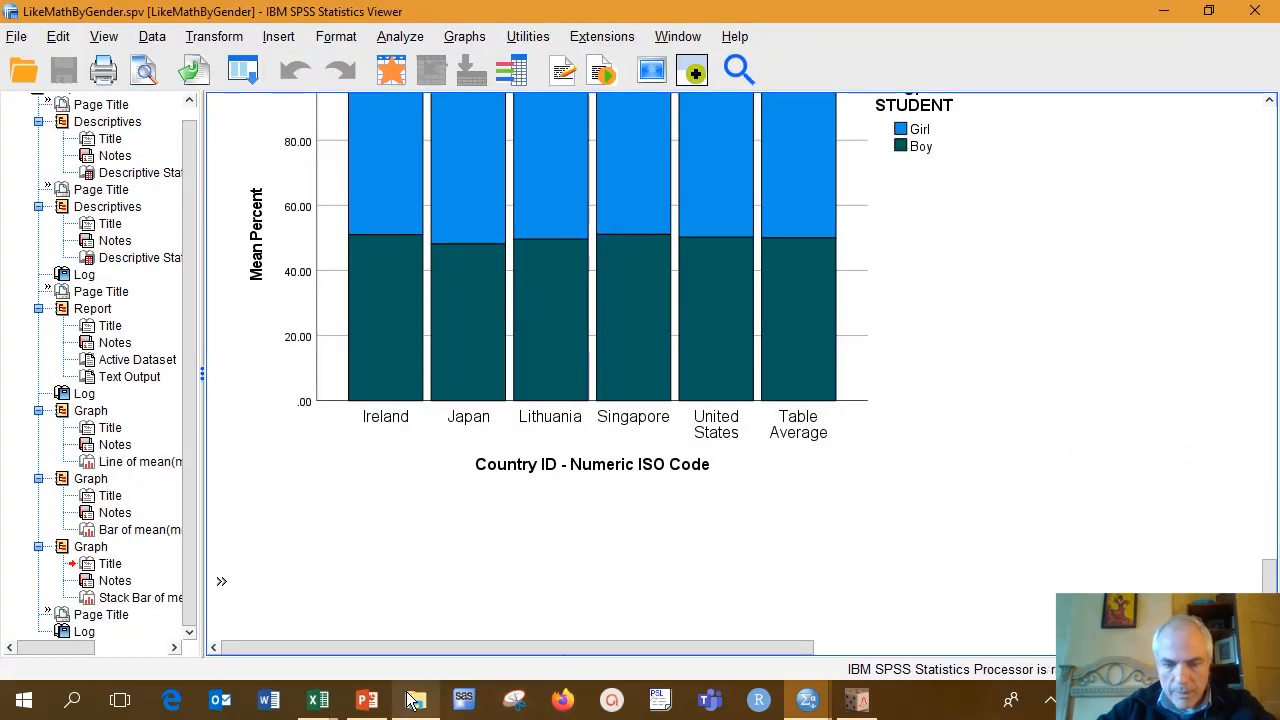
# Step: Check the LikeMathByGender files in the Work folder and examine the unweighted and weighted descriptive statistics in the SPSS output
pyautogui.moveTo(418, 706)
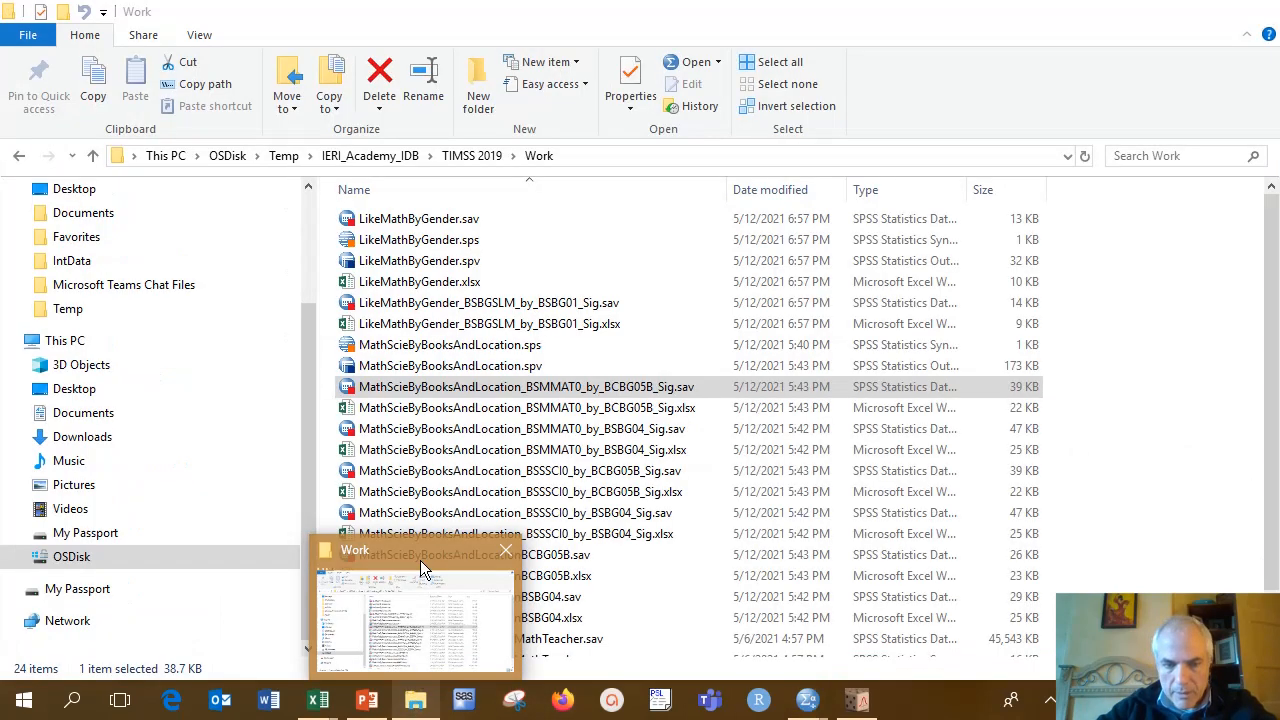
pyautogui.click(423, 571)
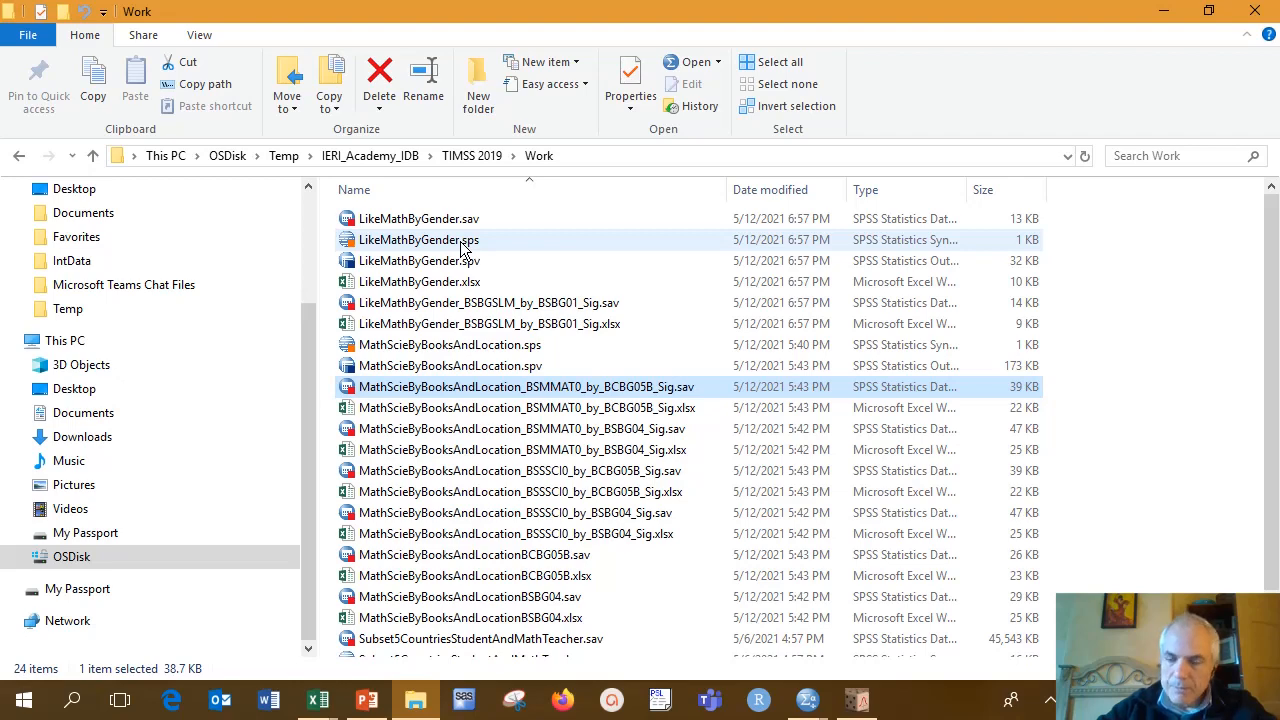
pyautogui.click(810, 705)
pyautogui.click(1000, 575)
pyautogui.moveTo(1268, 577); pyautogui.dragTo(1268, 112)
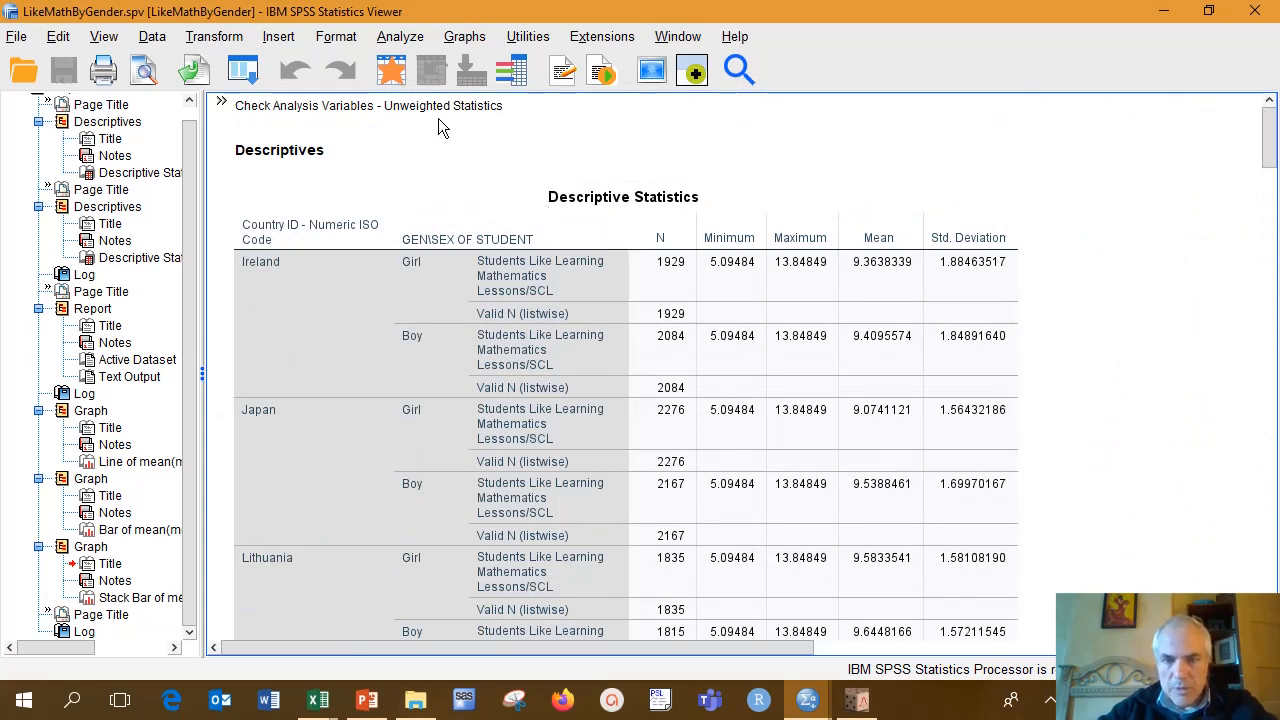
pyautogui.scroll(-10, 438, 118)
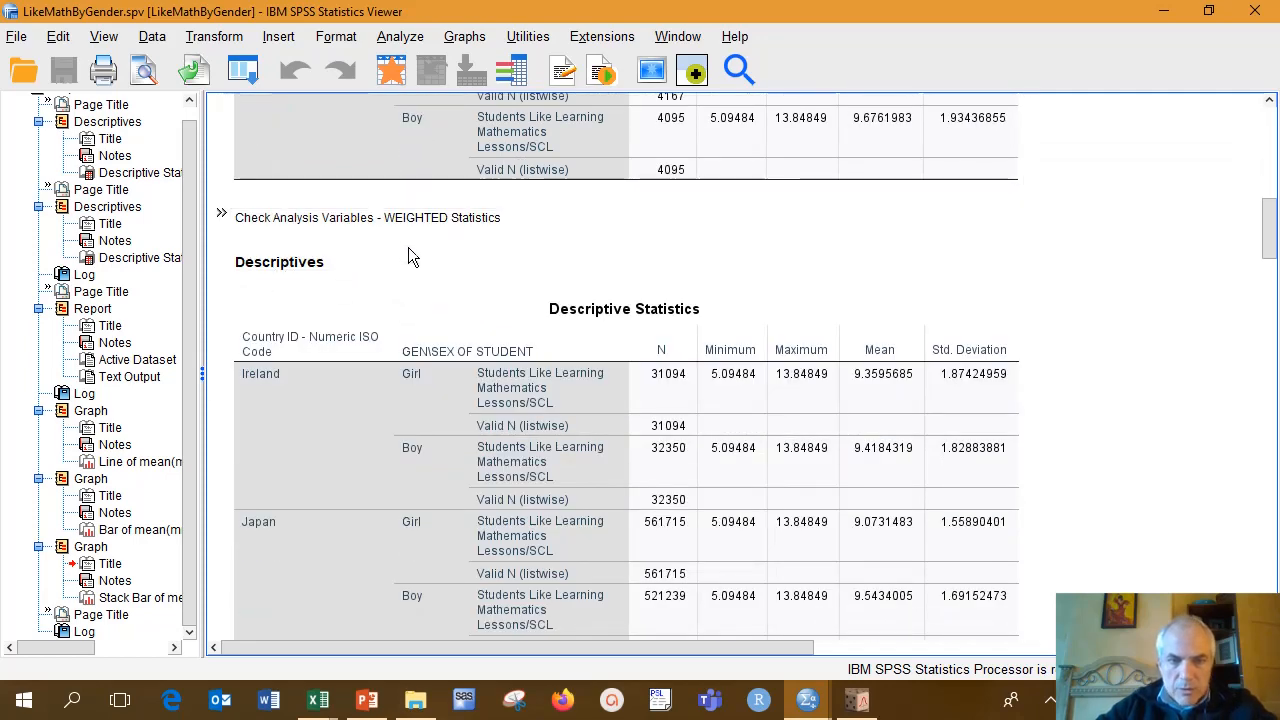
# Step: Examine the weighted statistics, the report table of means by country and gender, and the line graph in the LikeMathByGender output
pyautogui.scroll(-15, 403, 243)
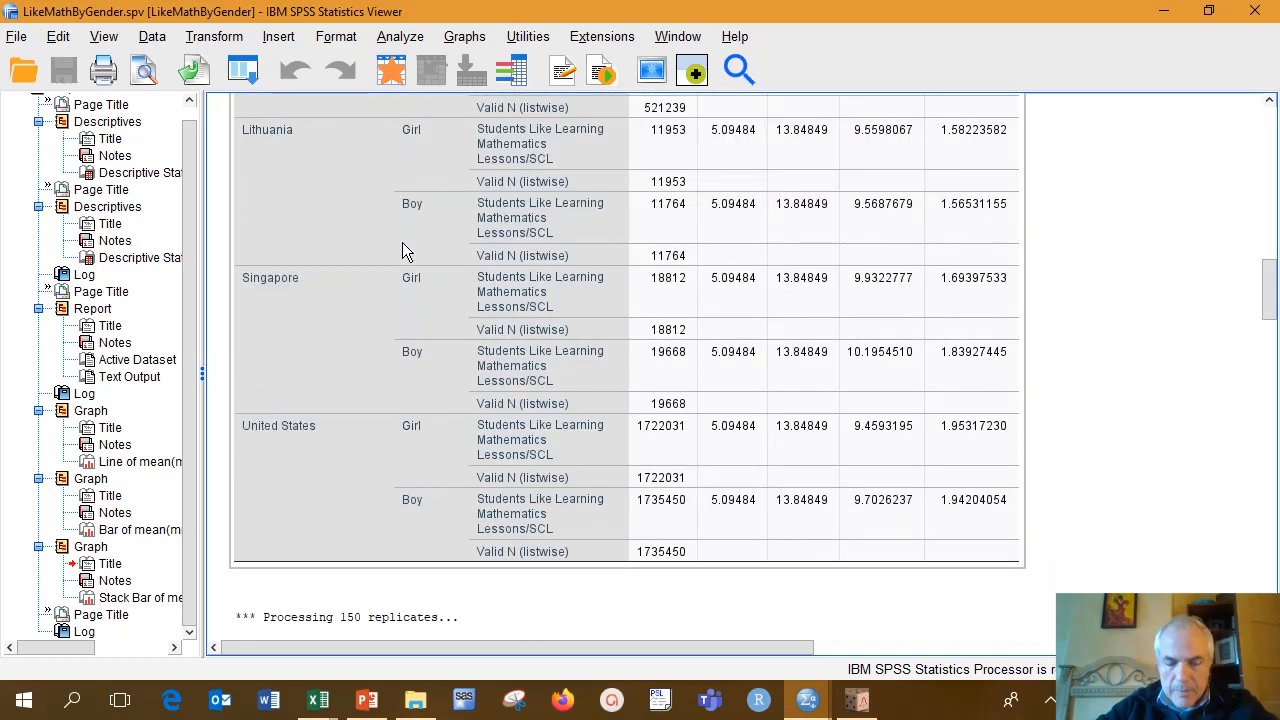
pyautogui.scroll(-6, 404, 250)
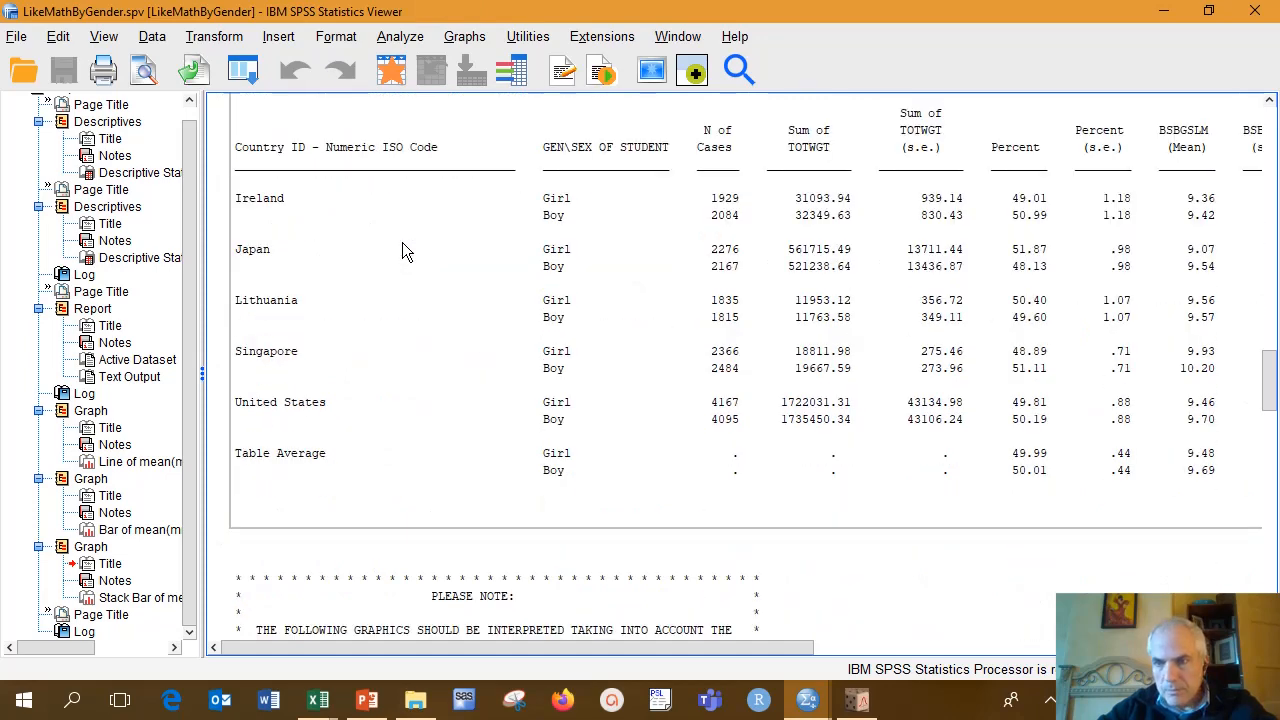
pyautogui.scroll(-10, 402, 242)
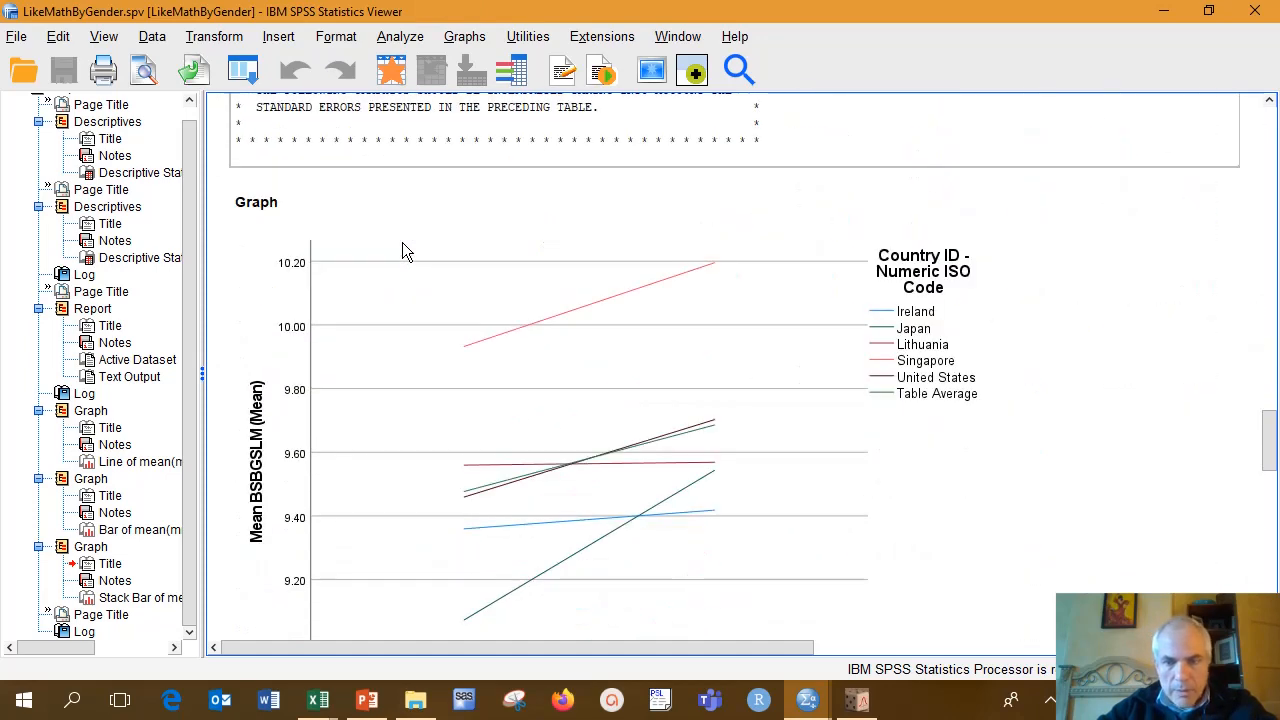
pyautogui.click(445, 305)
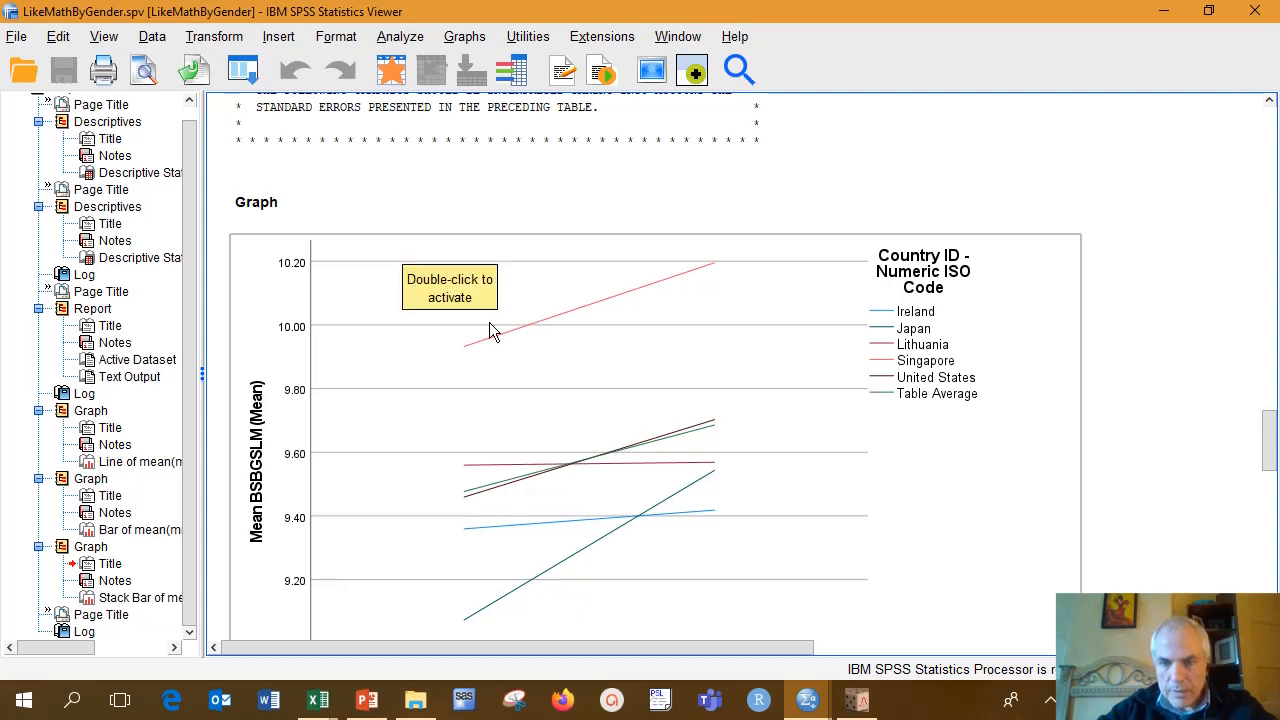
pyautogui.scroll(-2, 614, 449)
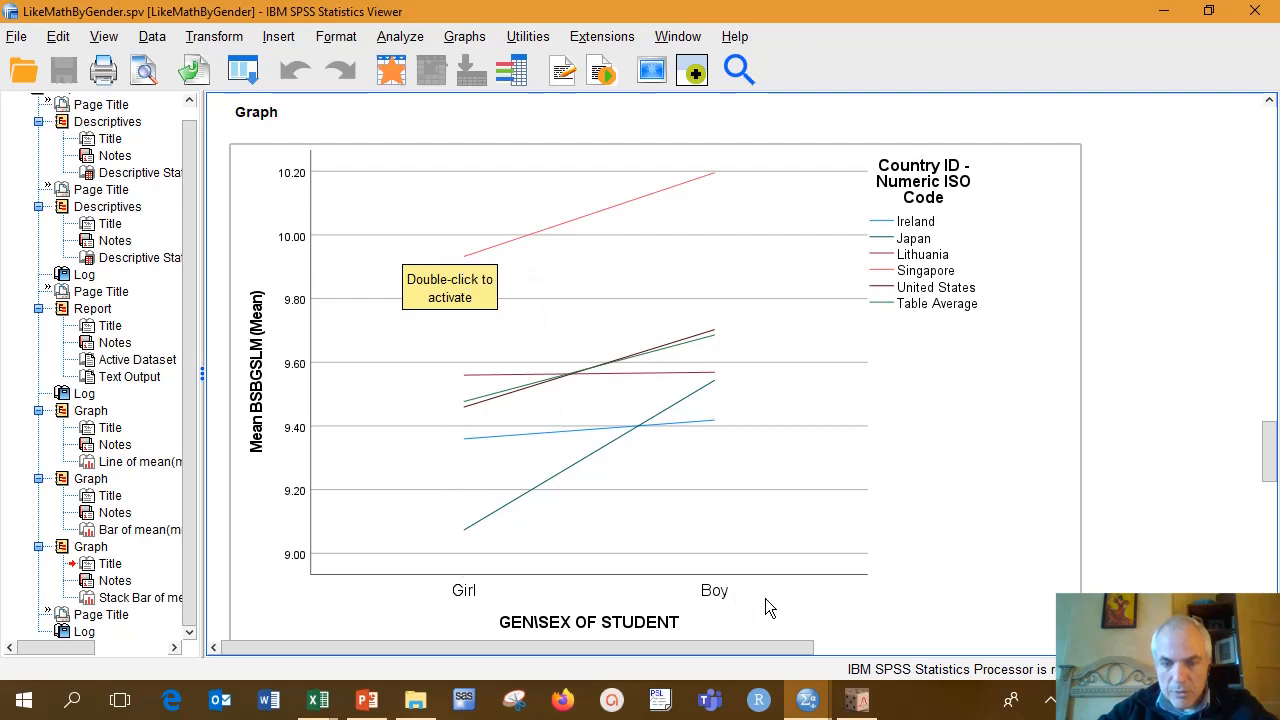
# Step: Open LikeMathByGender_BSBGSLM_by_BSBG01_Sig.xlsx from the Work folder in Excel and widen the mnxdiff_t column
pyautogui.click(415, 700)
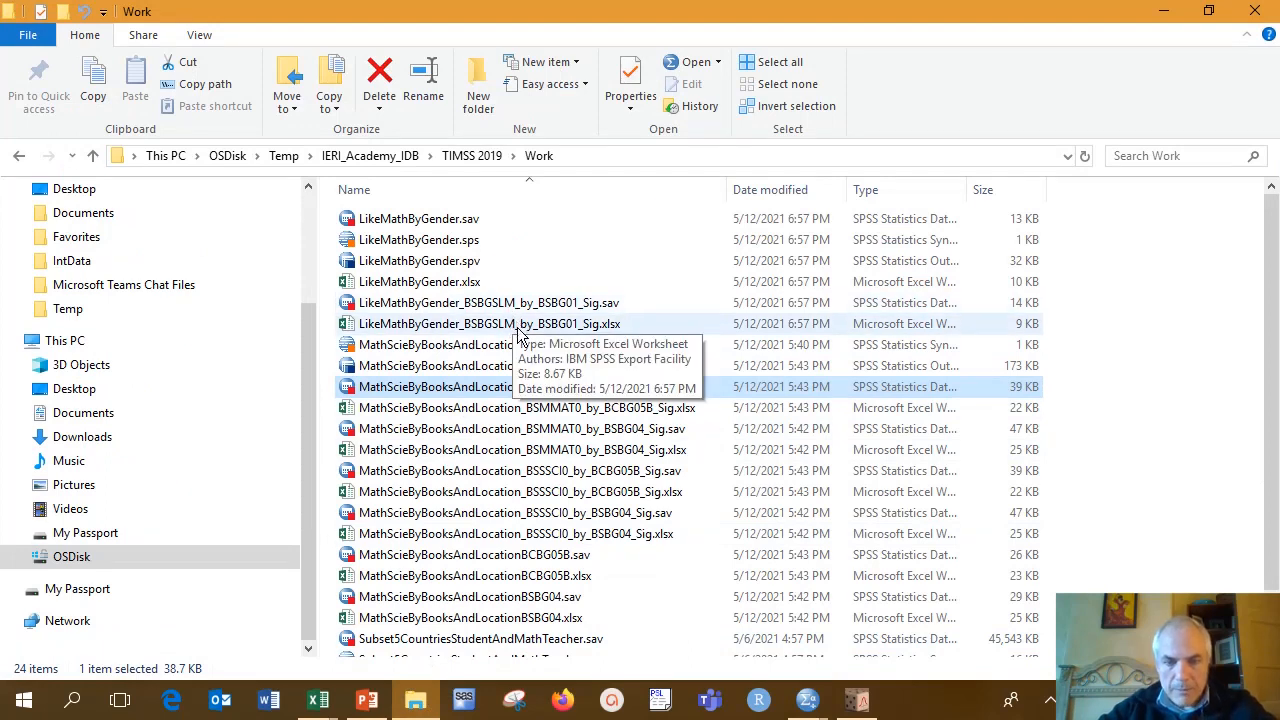
pyautogui.moveTo(840, 703)
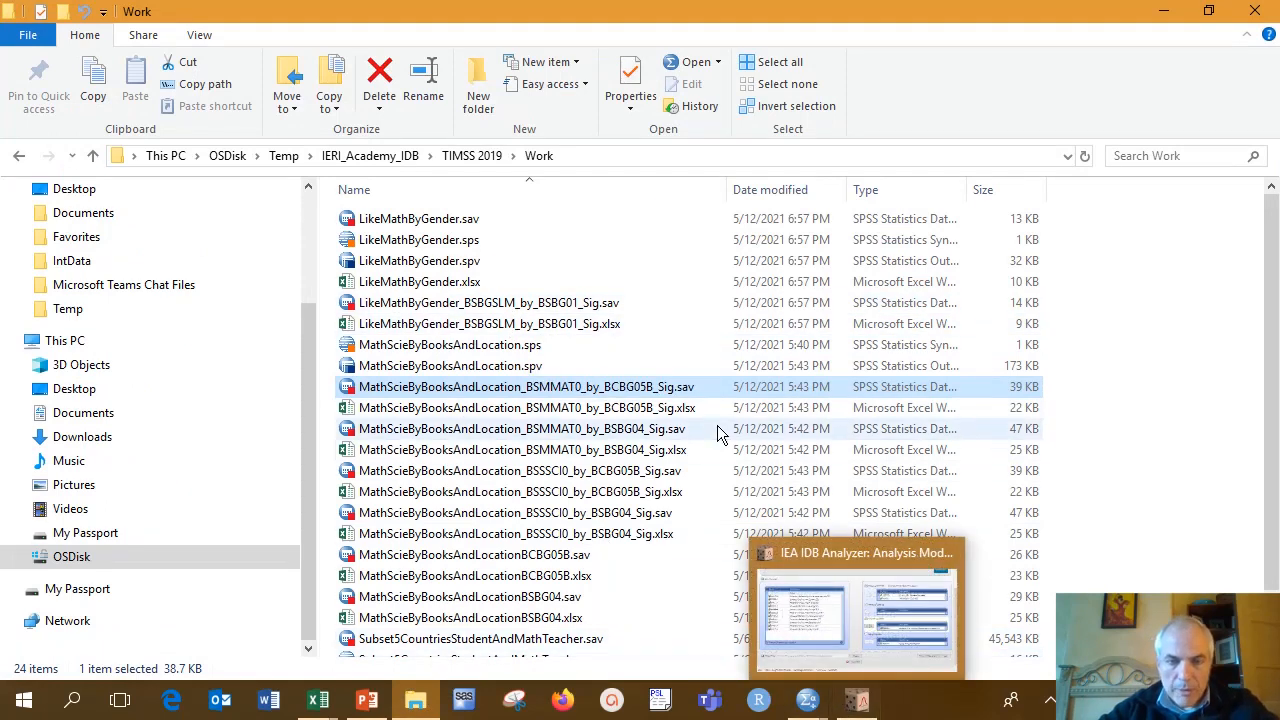
pyautogui.click(555, 325)
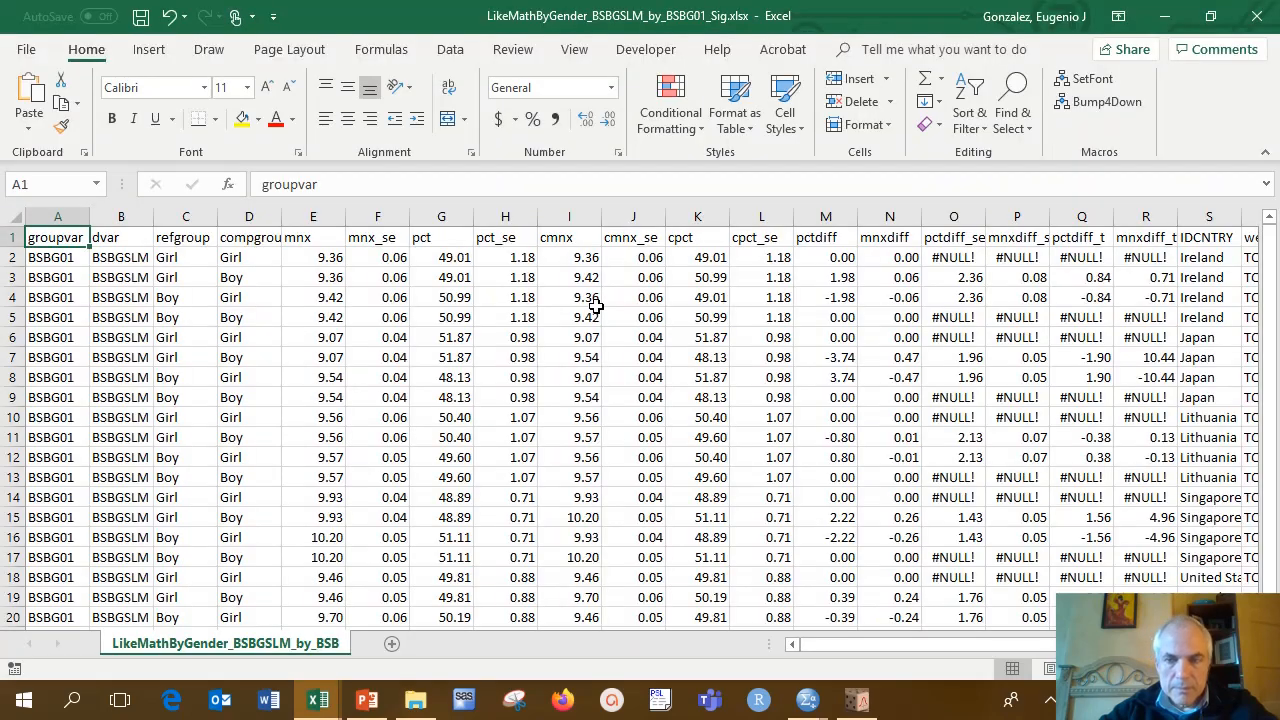
pyautogui.moveTo(1177, 217); pyautogui.dragTo(1196, 217)
pyautogui.click(1181, 238)
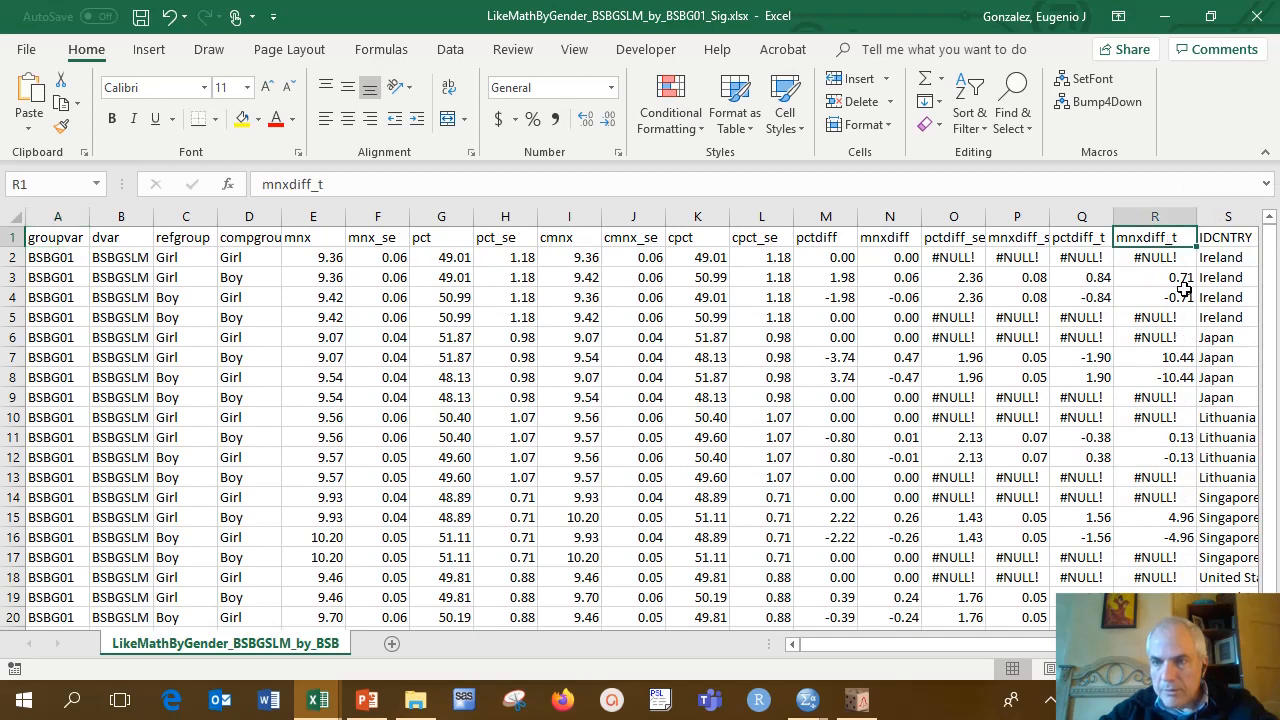
# Step: Examine the girl-boy mnxdiff_t values for each country and return to the LikeMathByGender output in SPSS
pyautogui.moveTo(1184, 279); pyautogui.dragTo(1184, 290)
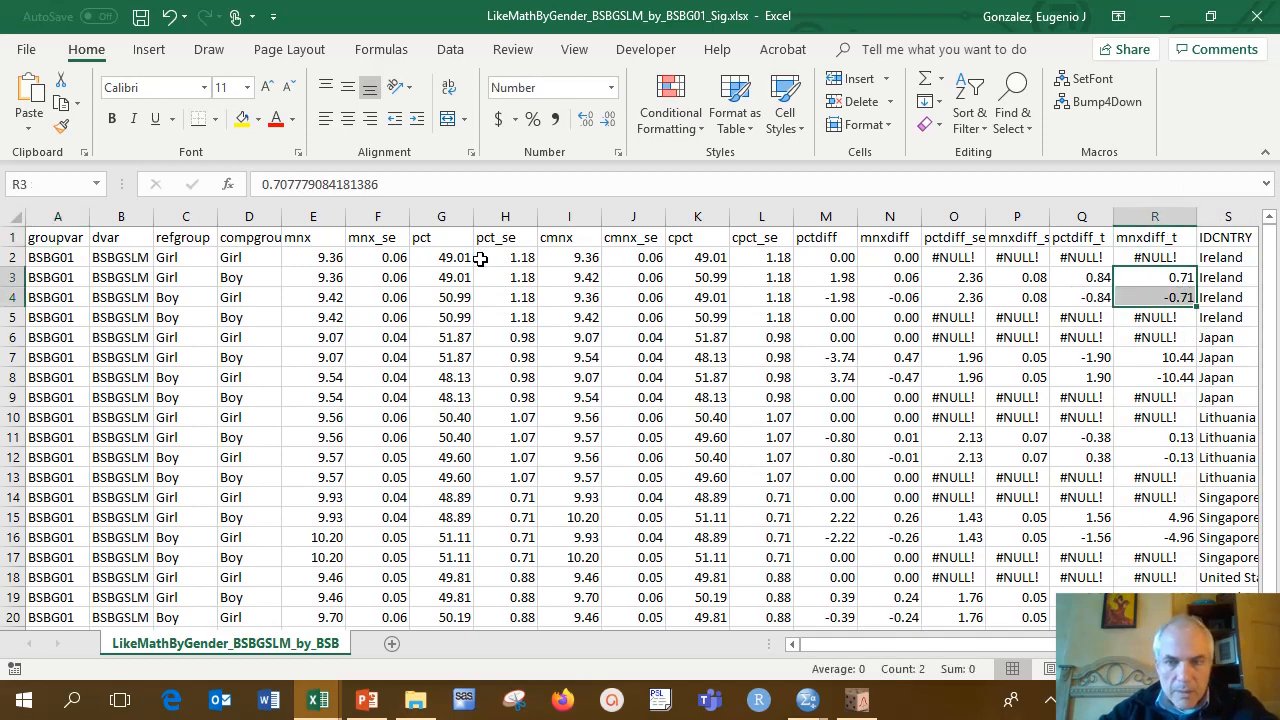
pyautogui.moveTo(1206, 277); pyautogui.dragTo(1175, 300)
pyautogui.moveTo(1185, 357); pyautogui.dragTo(1190, 378)
pyautogui.moveTo(1212, 440); pyautogui.dragTo(1180, 455)
pyautogui.moveTo(1222, 525); pyautogui.dragTo(1190, 537)
pyautogui.moveTo(1215, 597); pyautogui.dragTo(1185, 615)
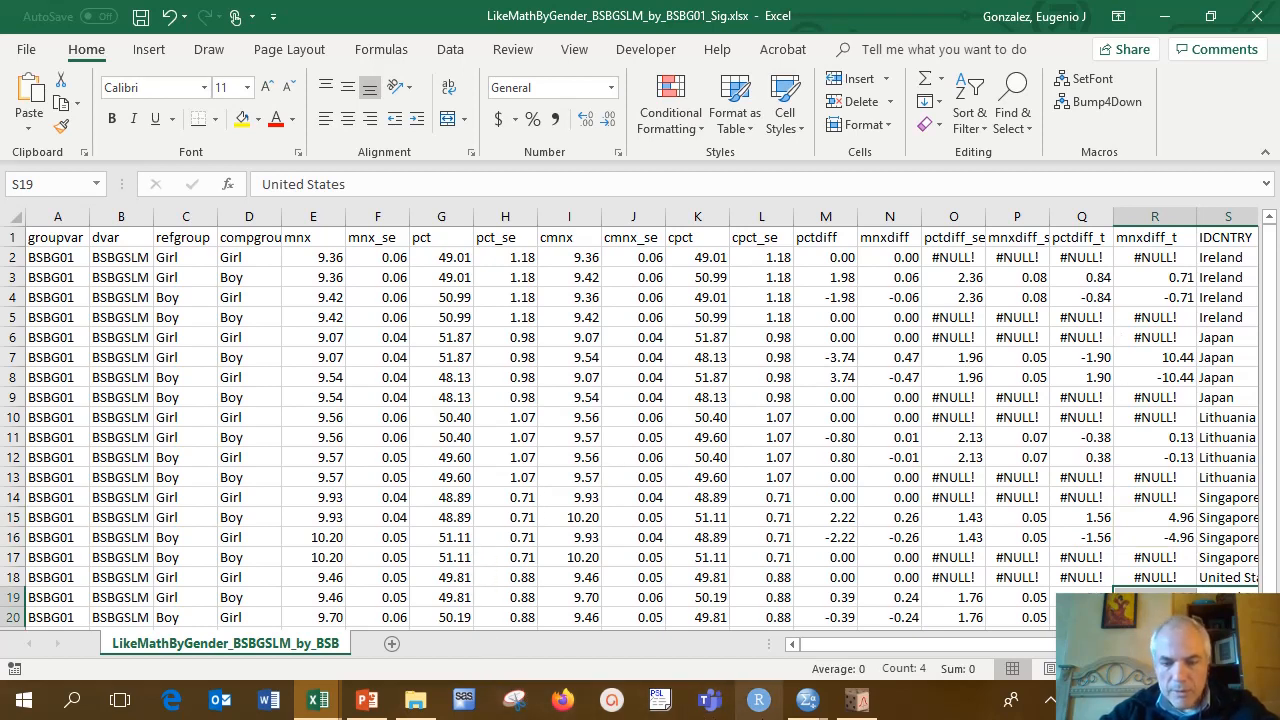
pyautogui.moveTo(800, 708)
pyautogui.moveTo(825, 637)
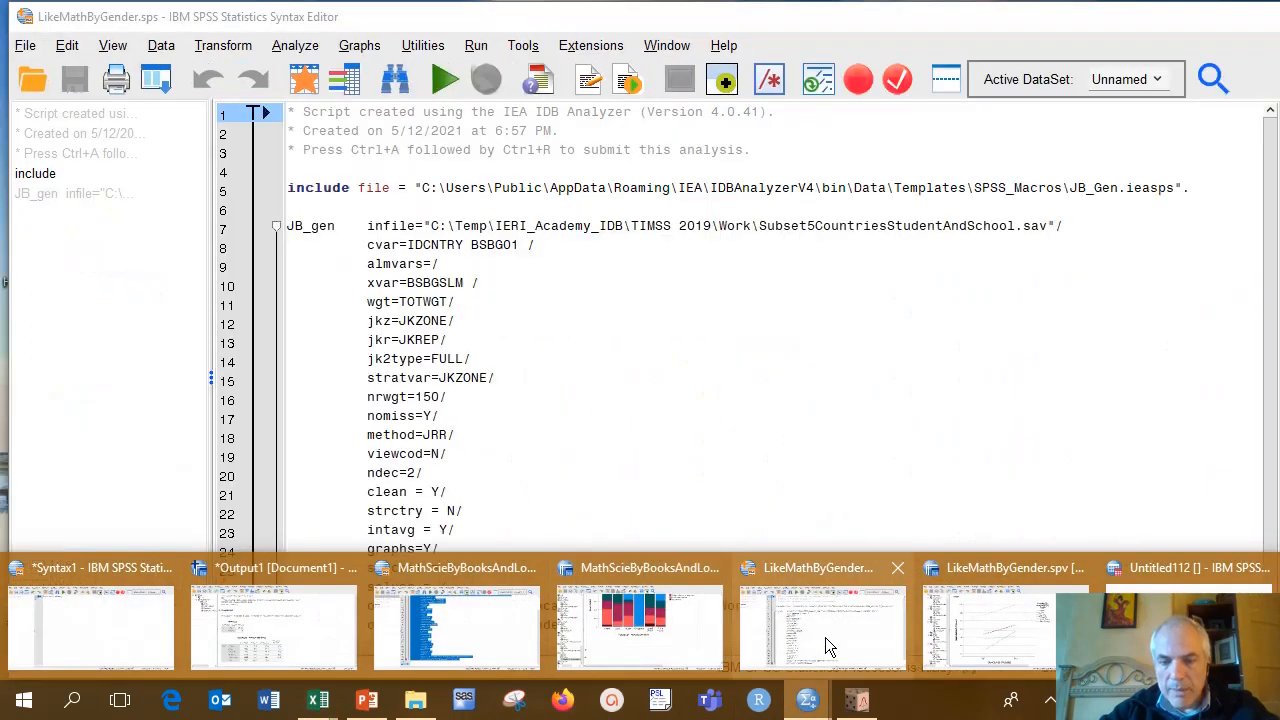
pyautogui.click(980, 630)
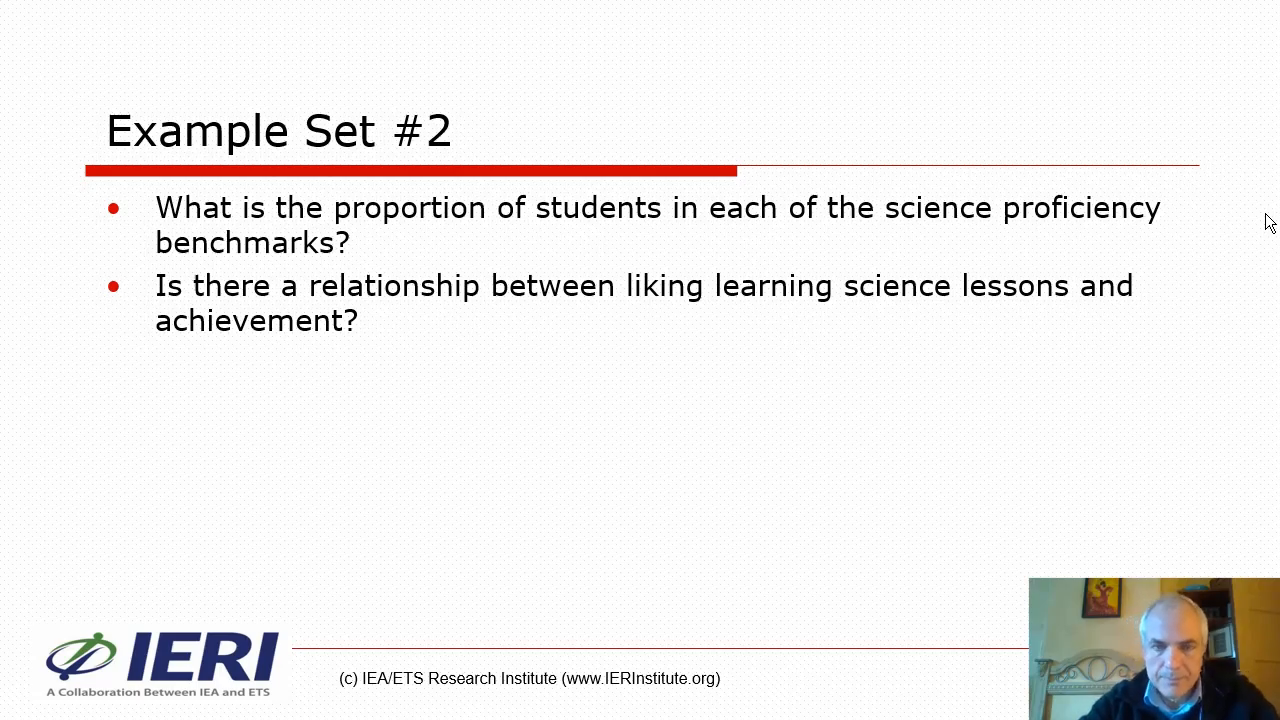
# Step: Switch to IDB Analyzer and set up a Benchmarks analysis using student weights, with the Discrete with Analysis Variable(s) option
pyautogui.hotkey('alt', 'Tab')
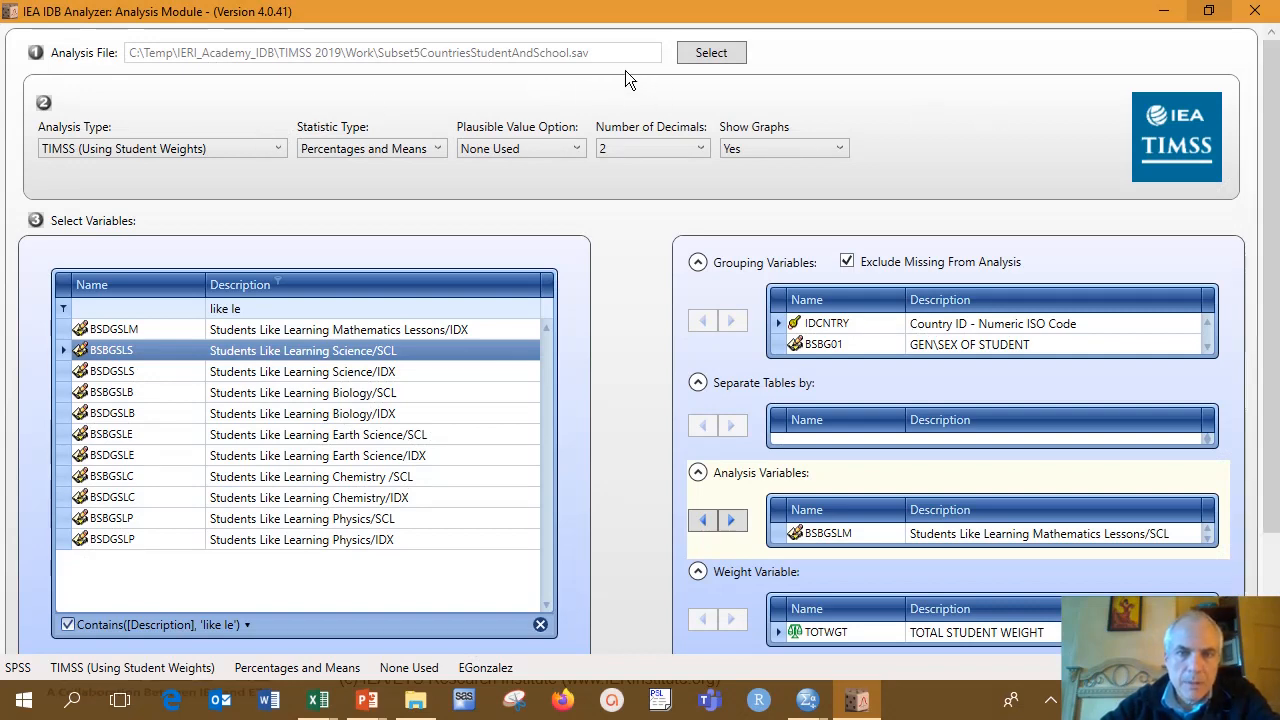
pyautogui.click(266, 149)
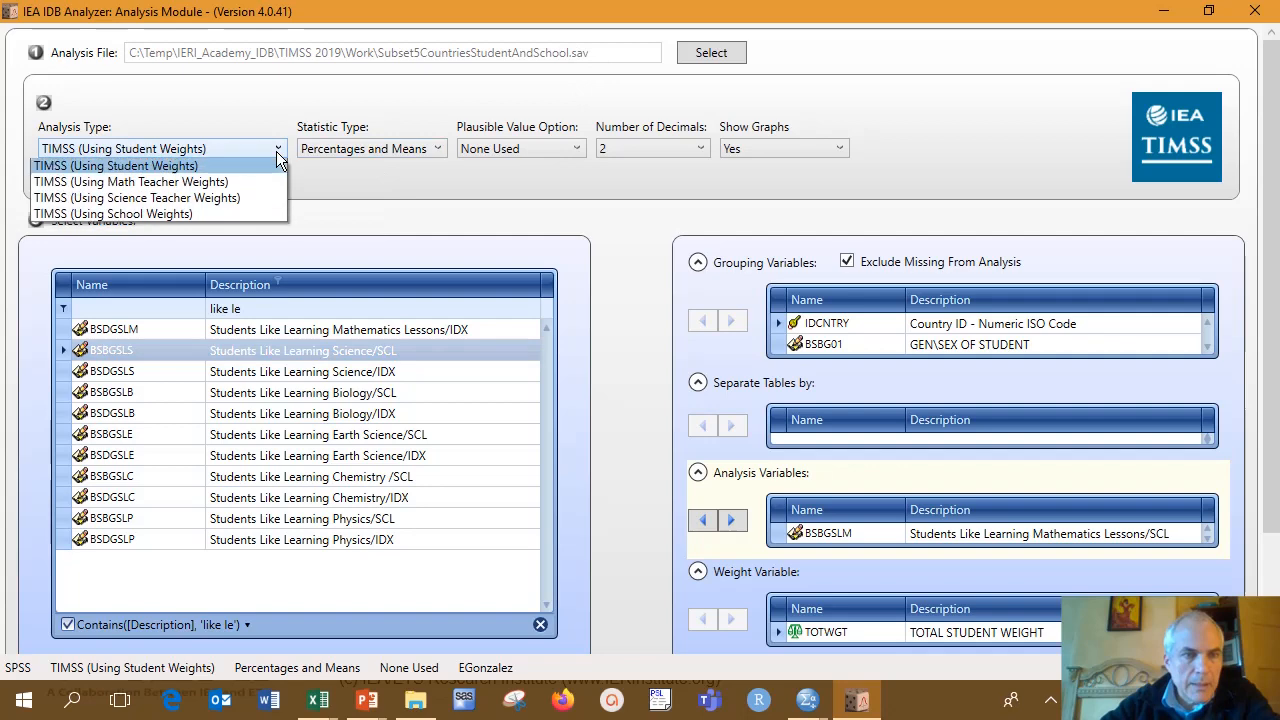
pyautogui.click(201, 169)
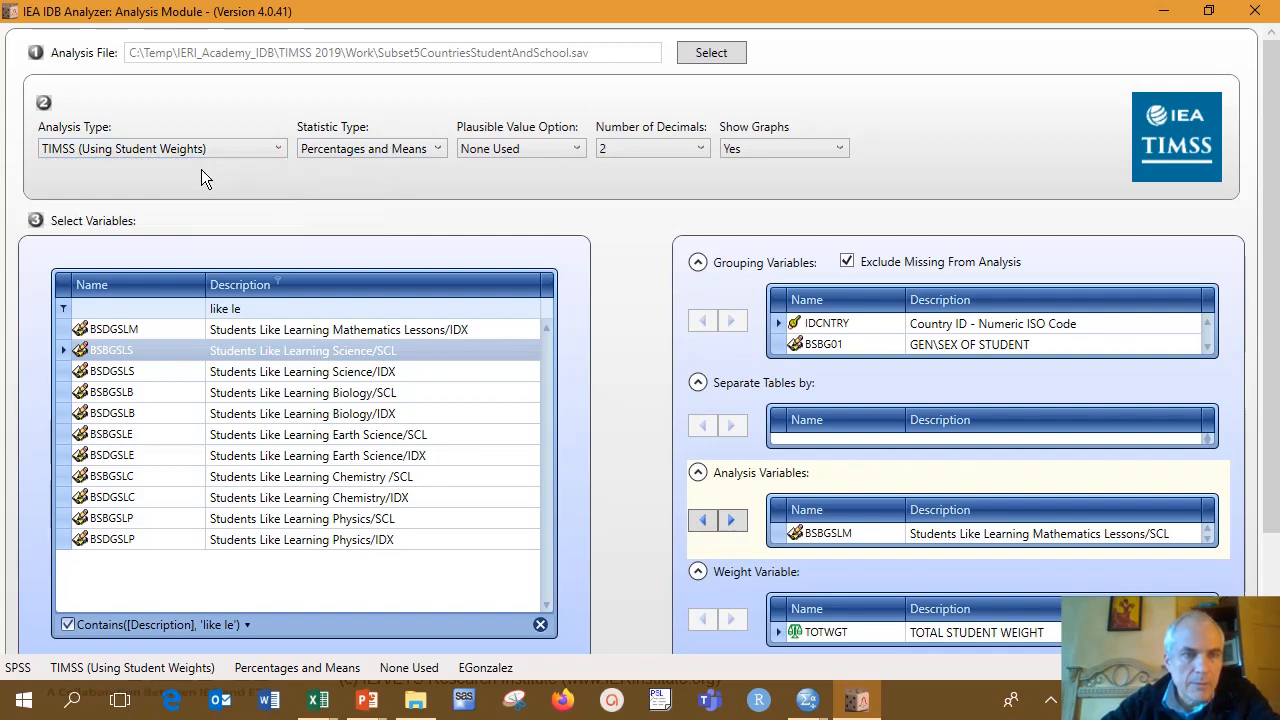
pyautogui.click(343, 150)
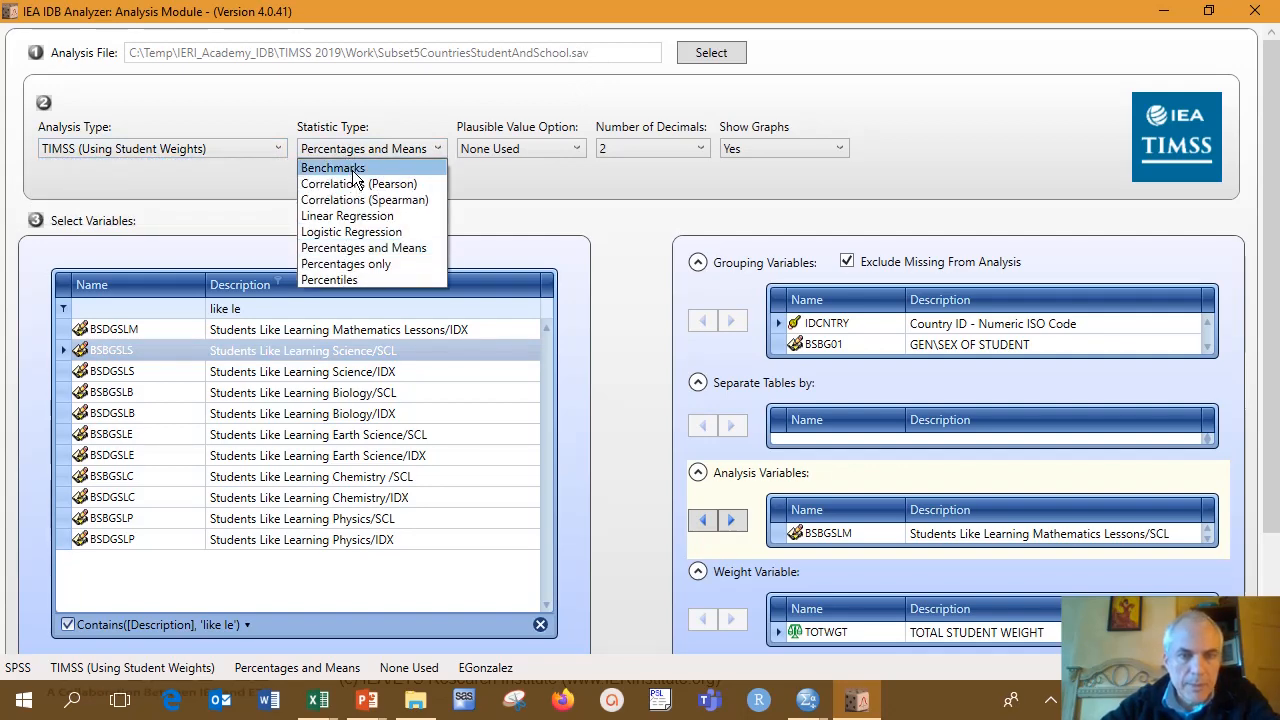
pyautogui.click(333, 168)
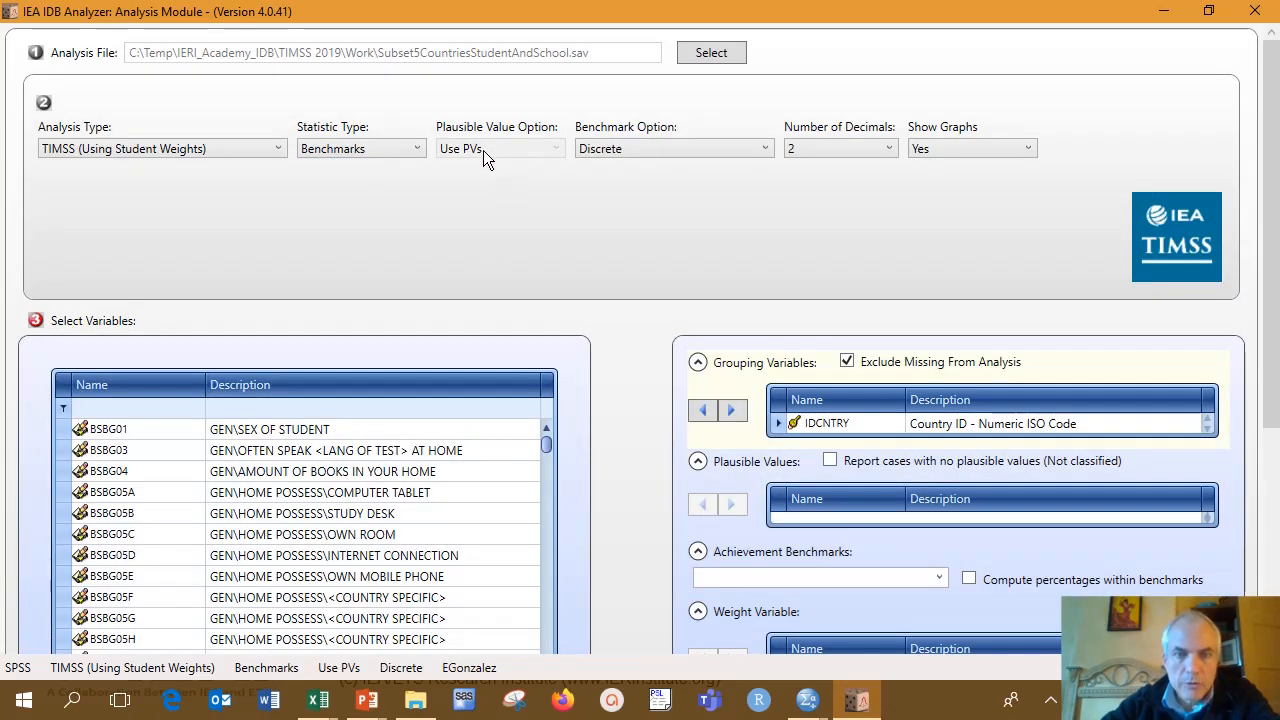
pyautogui.click(605, 150)
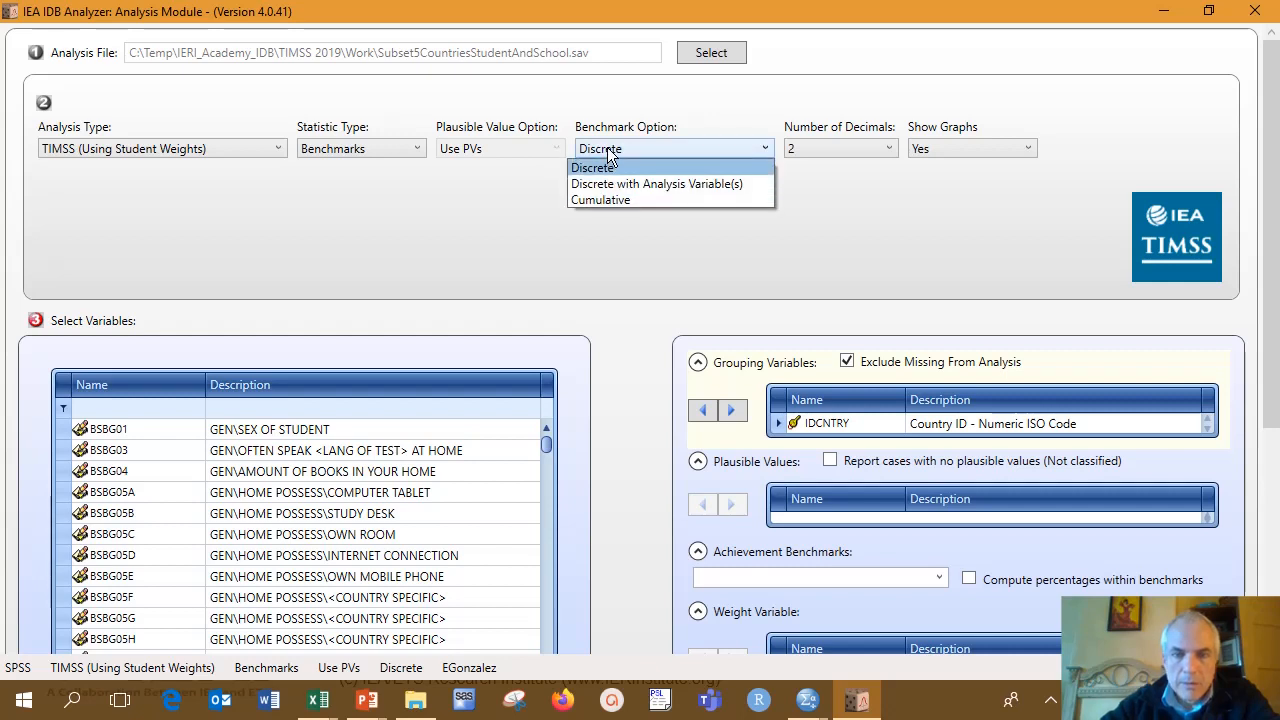
pyautogui.click(651, 185)
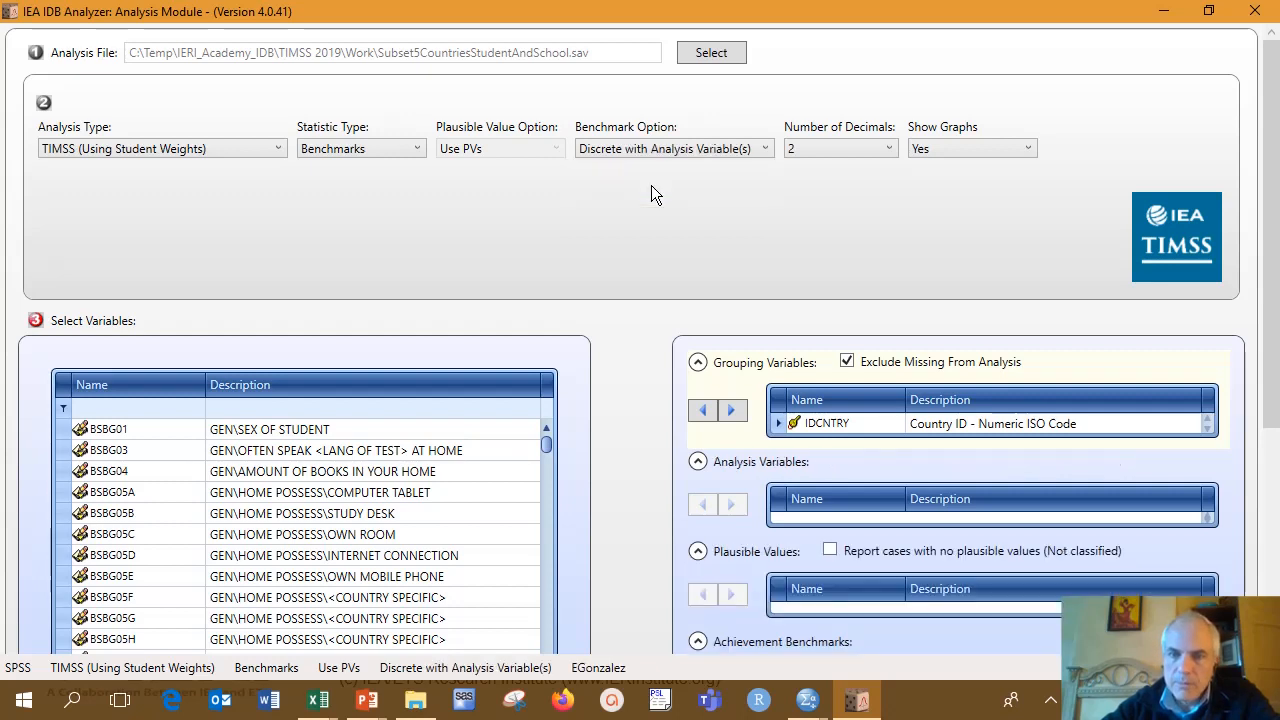
# Step: Filter the variable descriptions by "like le" and add BSBGSLS, Students Like Learning Science/SCL, as the analysis variable
pyautogui.scroll(-2, 645, 345)
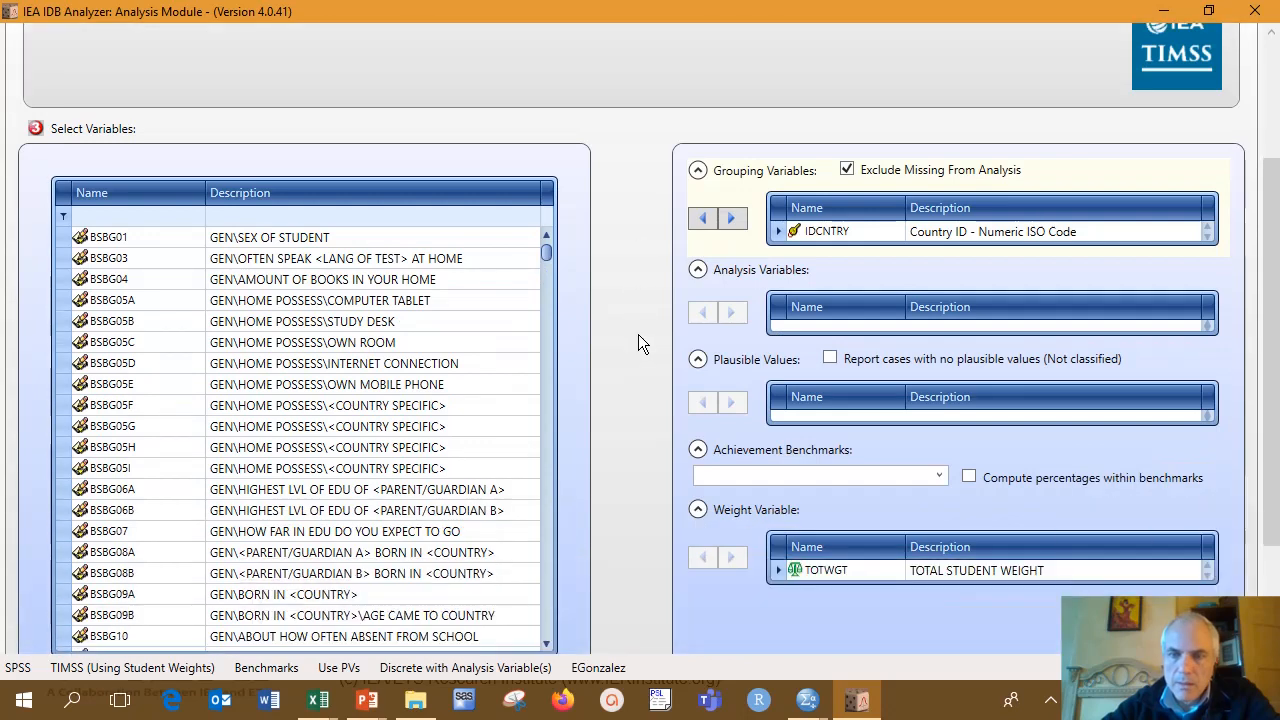
pyautogui.click(757, 338)
pyautogui.click(320, 217)
pyautogui.write('lik')
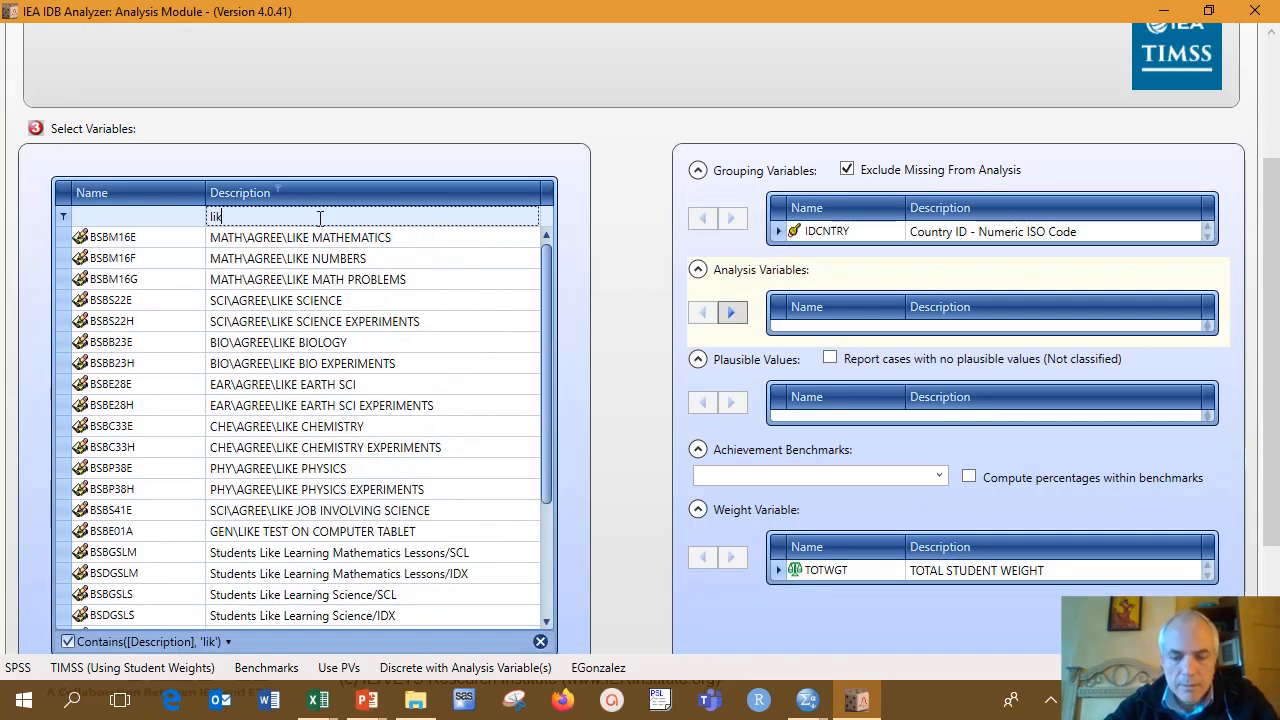
pyautogui.write('e le')
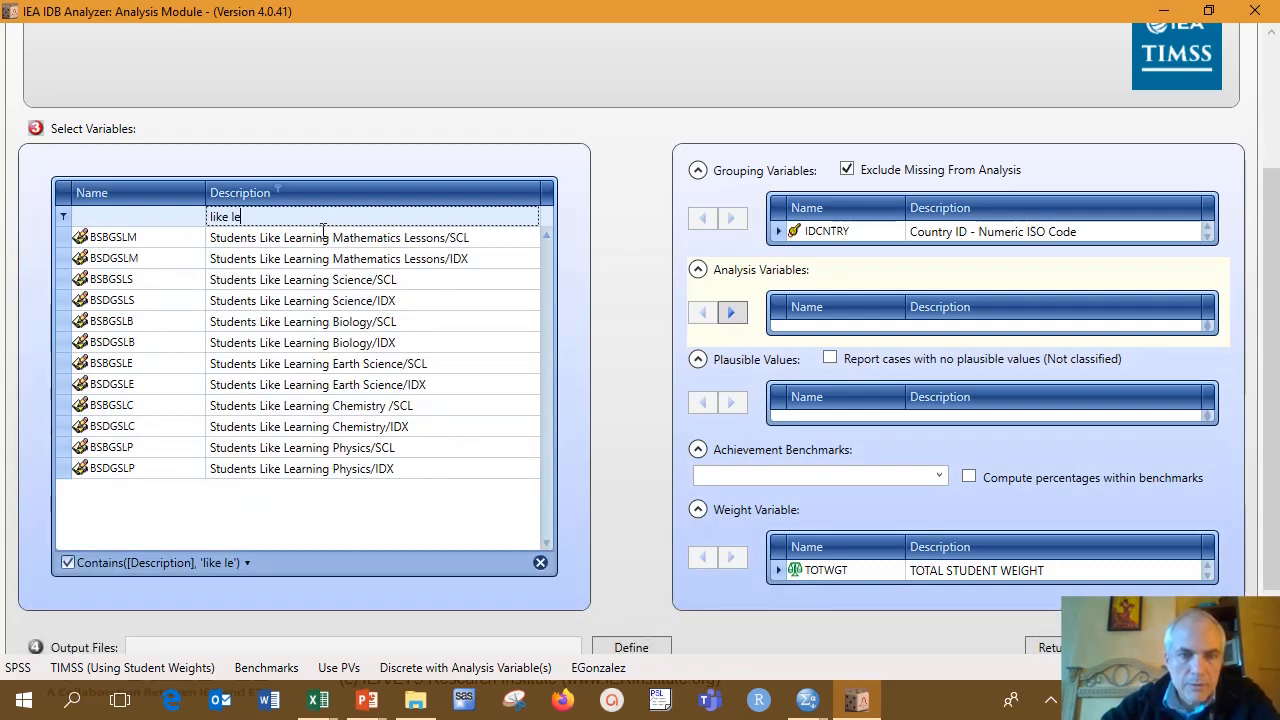
pyautogui.click(361, 279)
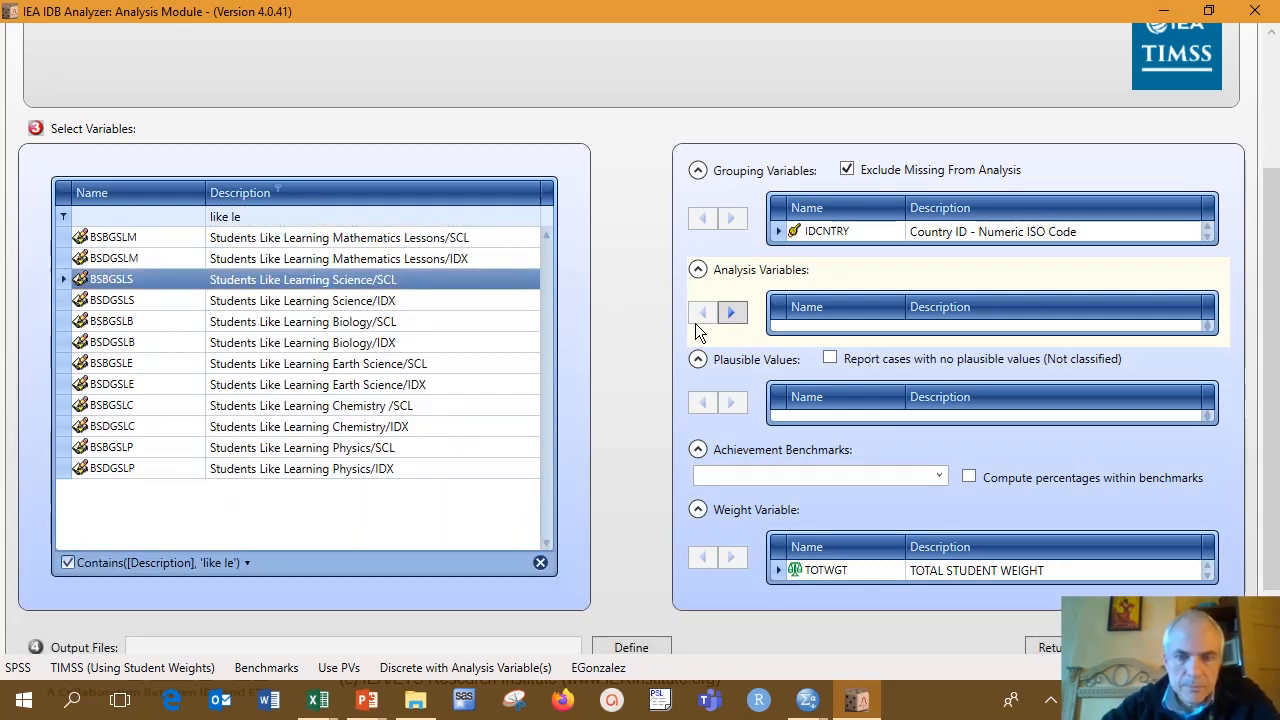
pyautogui.click(731, 315)
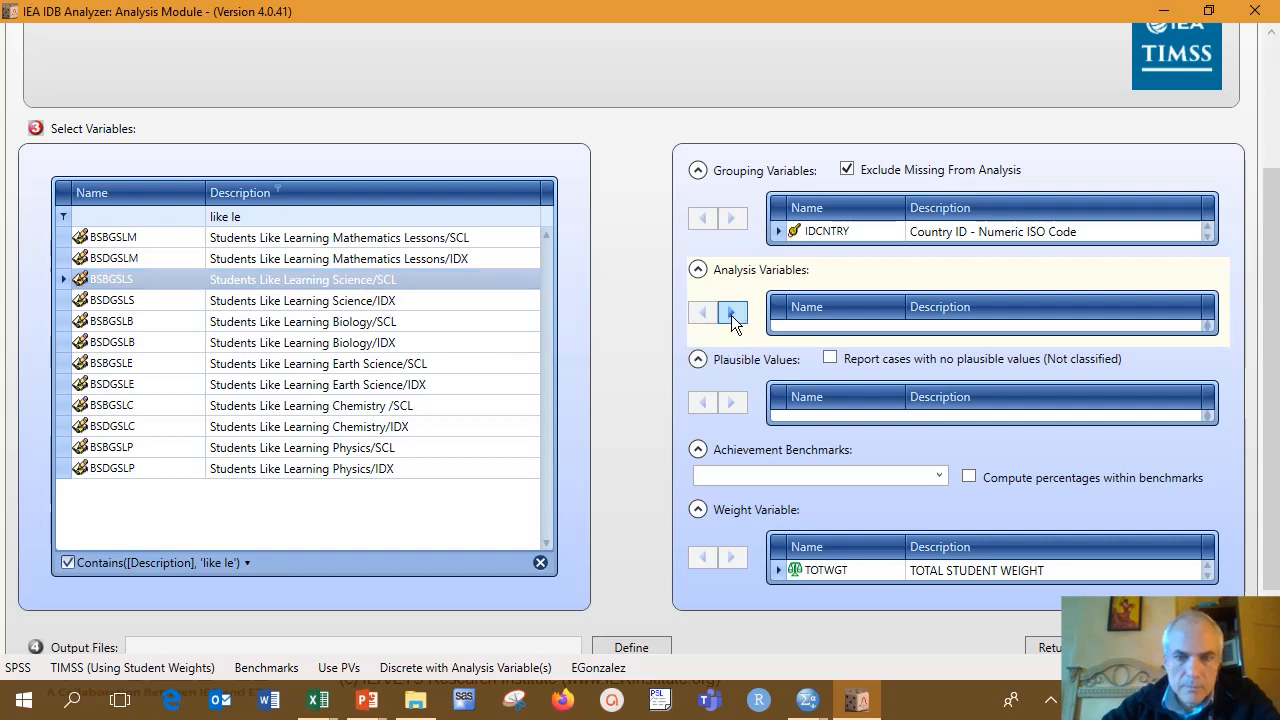
pyautogui.click(757, 405)
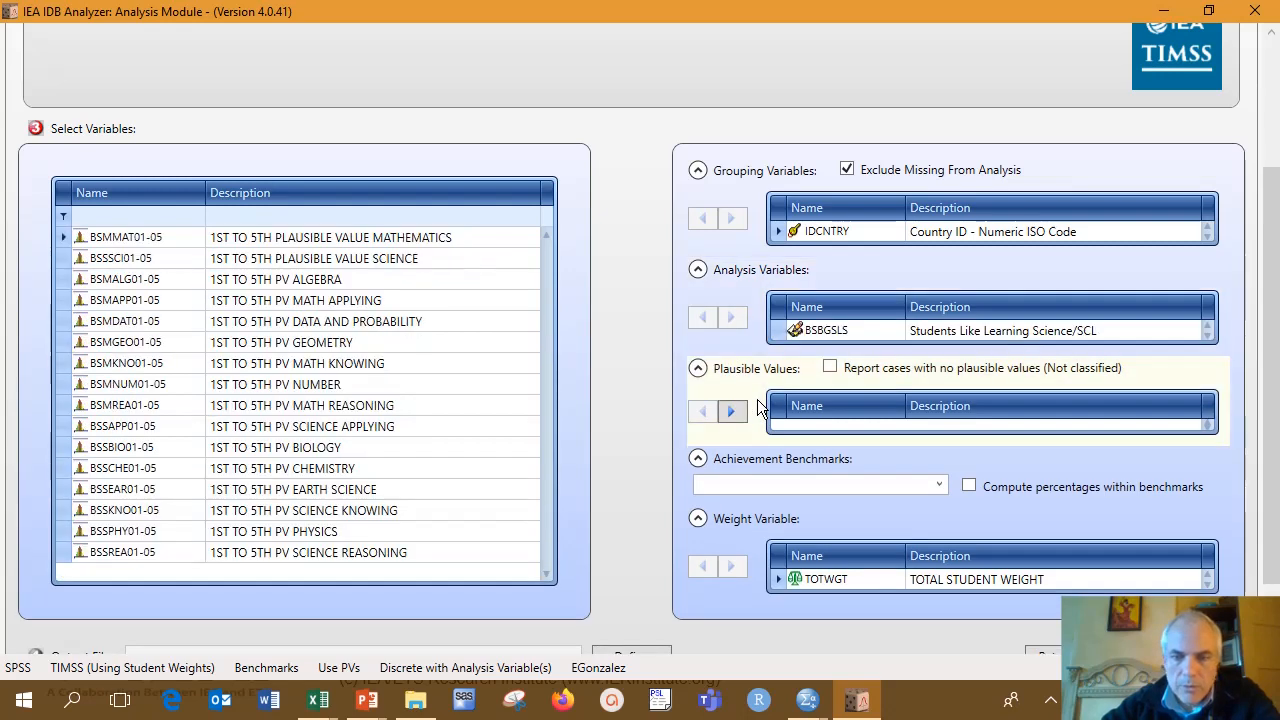
pyautogui.click(157, 259)
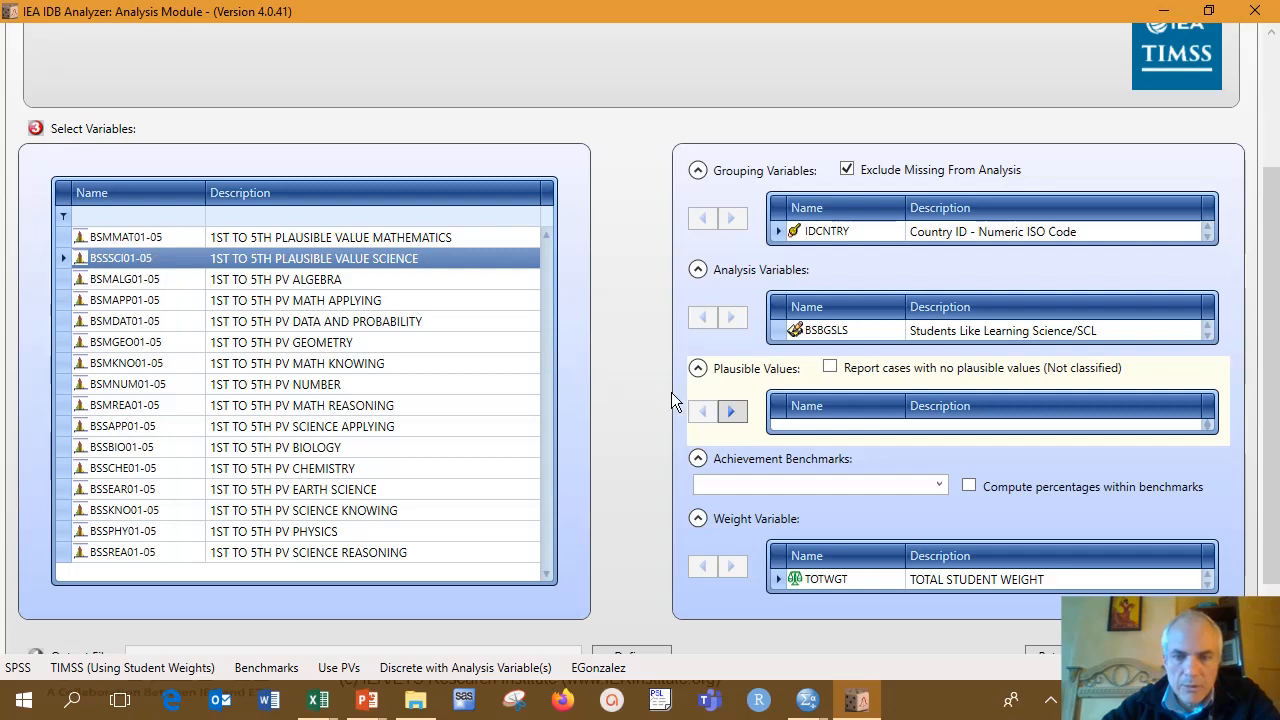
pyautogui.click(731, 413)
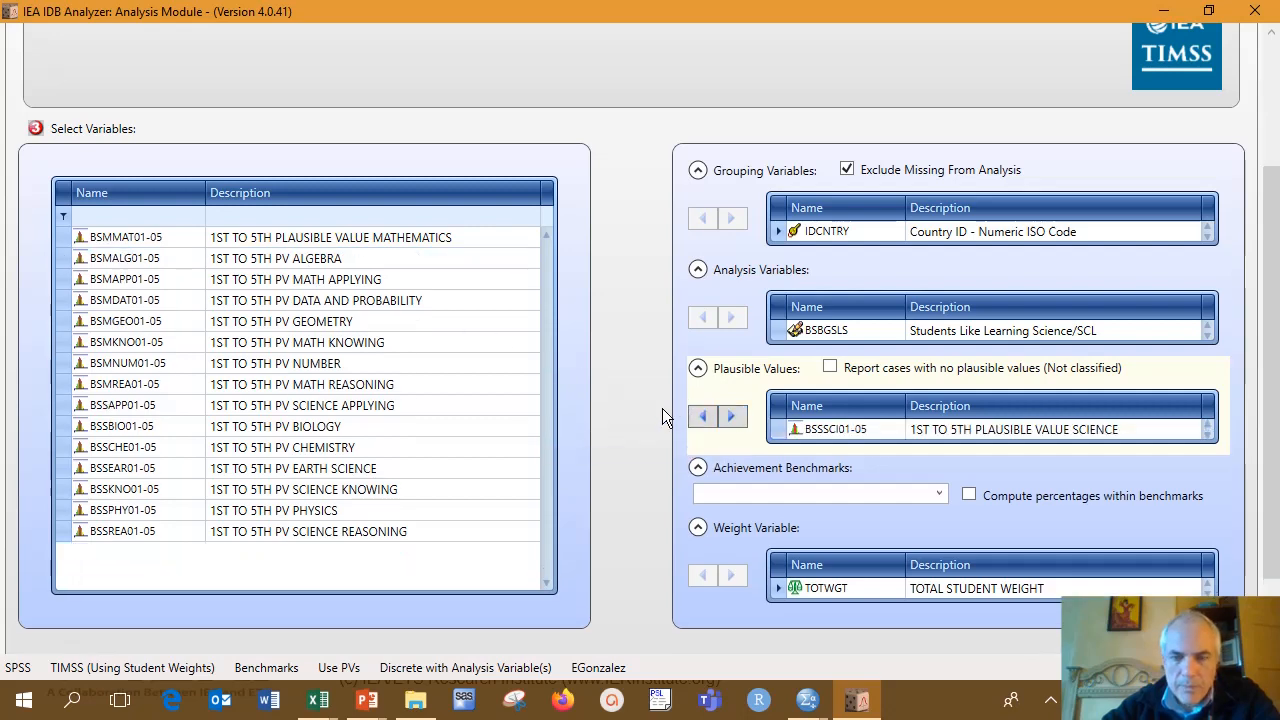
pyautogui.scroll(-2, 661, 406)
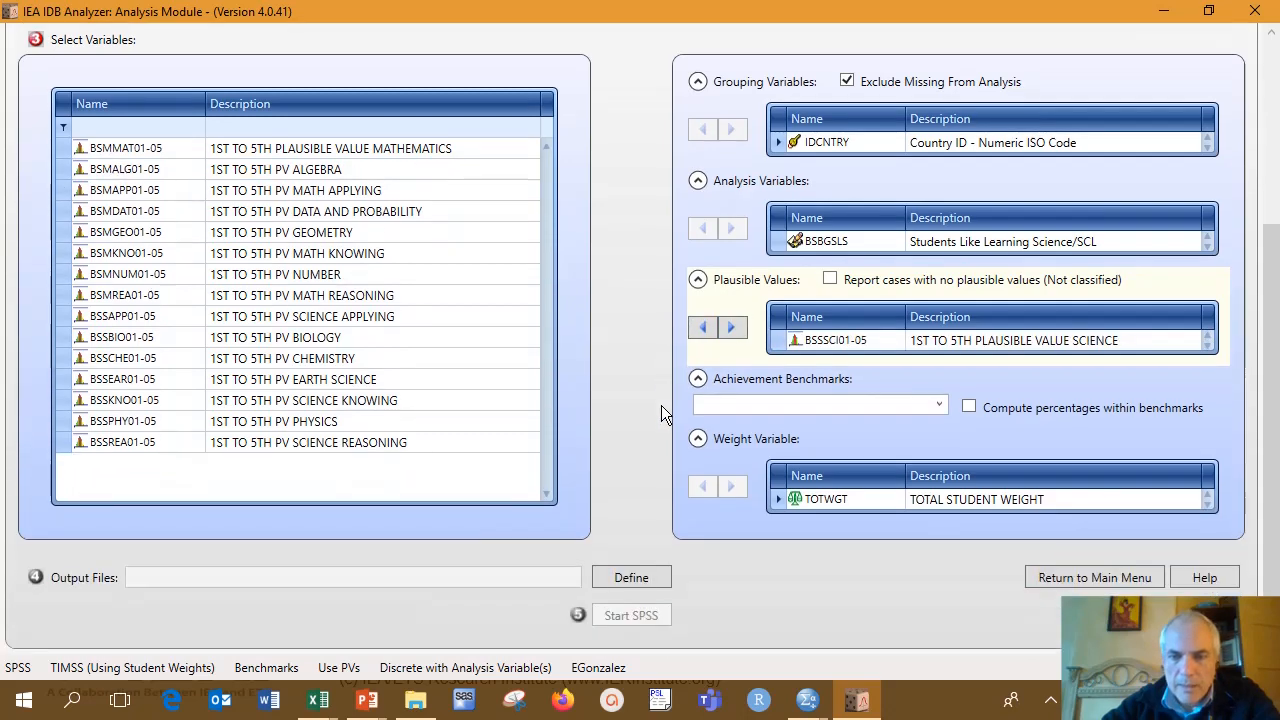
pyautogui.click(940, 405)
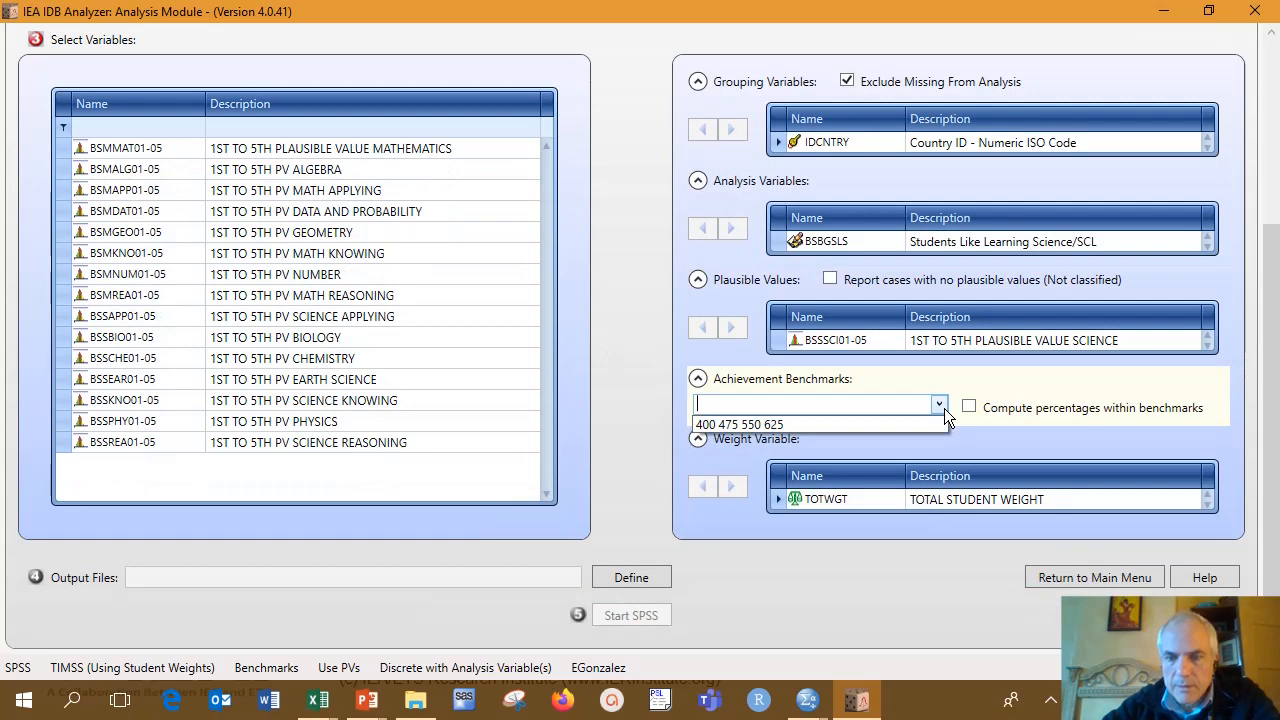
pyautogui.click(758, 426)
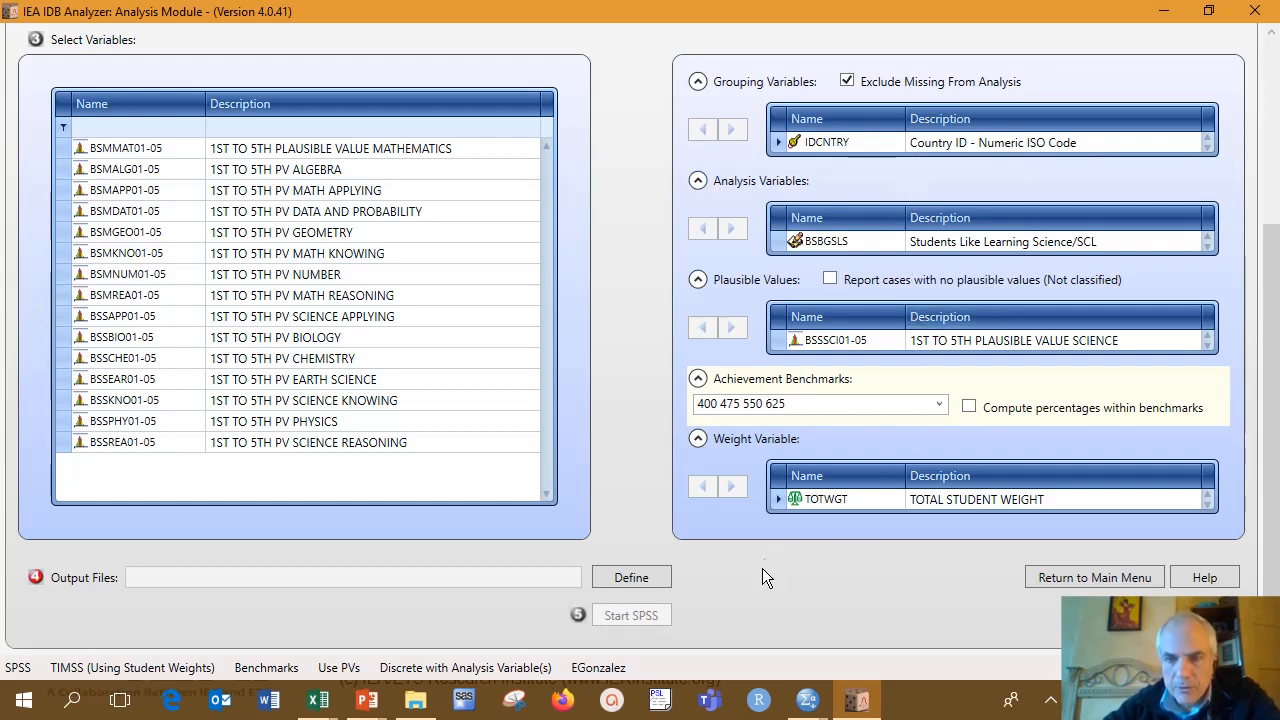
# Step: Define the output files for the benchmark analysis as LikeScienceByScienceBench in the Work folder
pyautogui.click(616, 580)
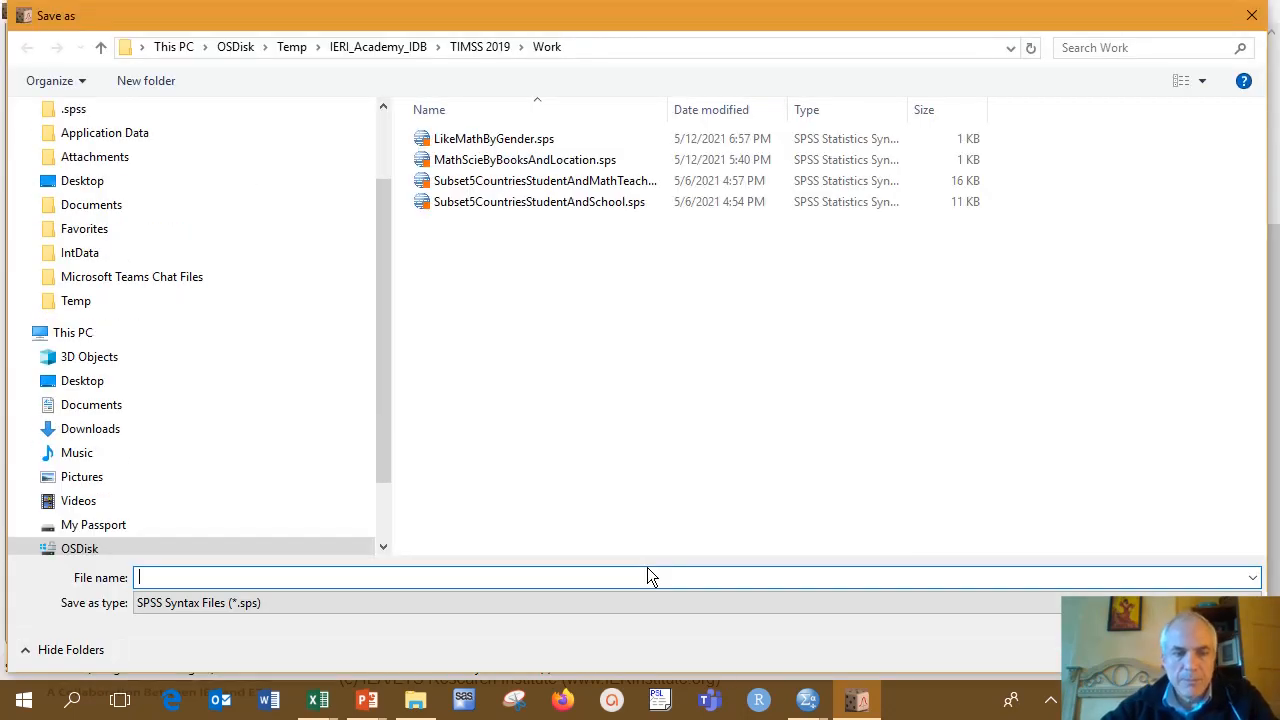
pyautogui.write('Like')
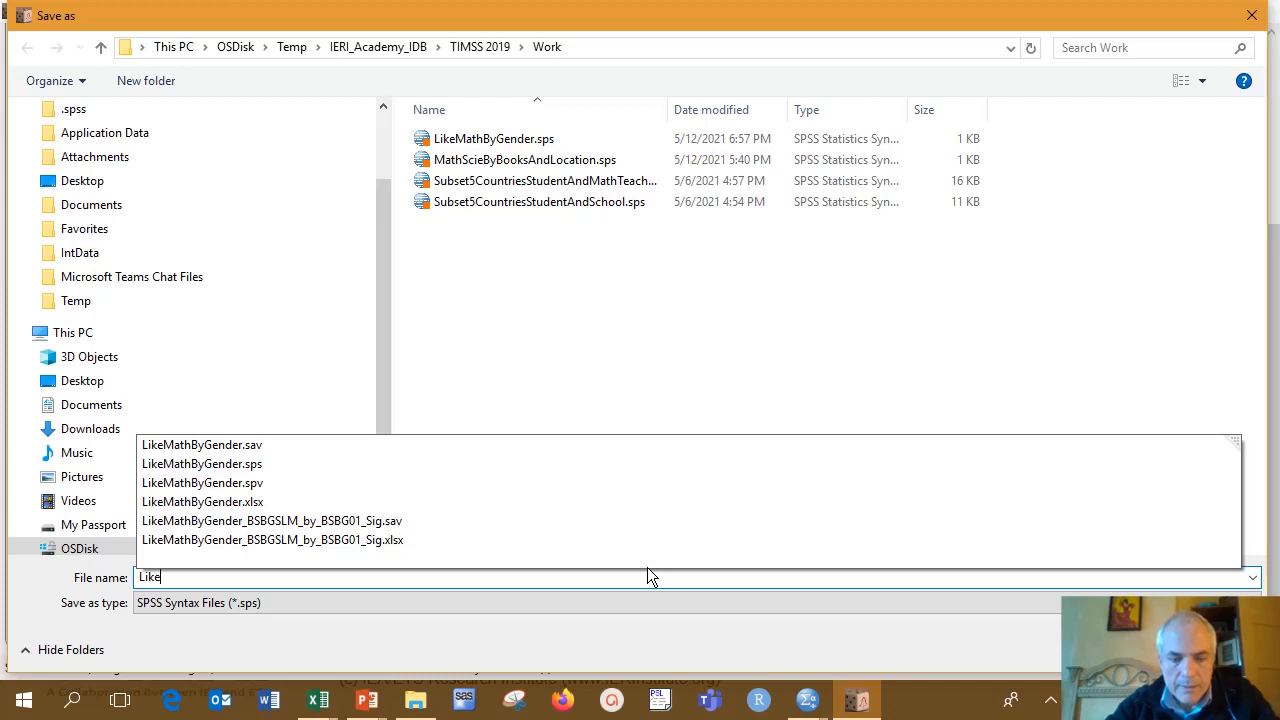
pyautogui.write('ScienceBy')
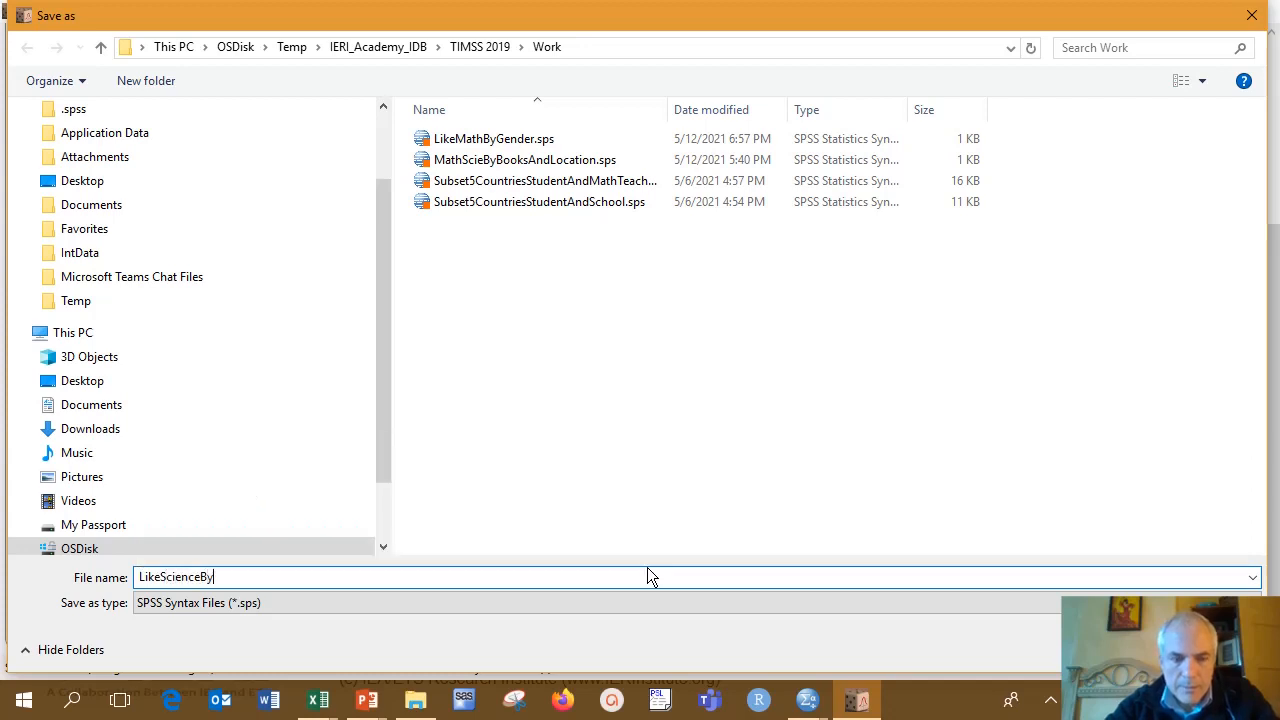
pyautogui.write('Science')
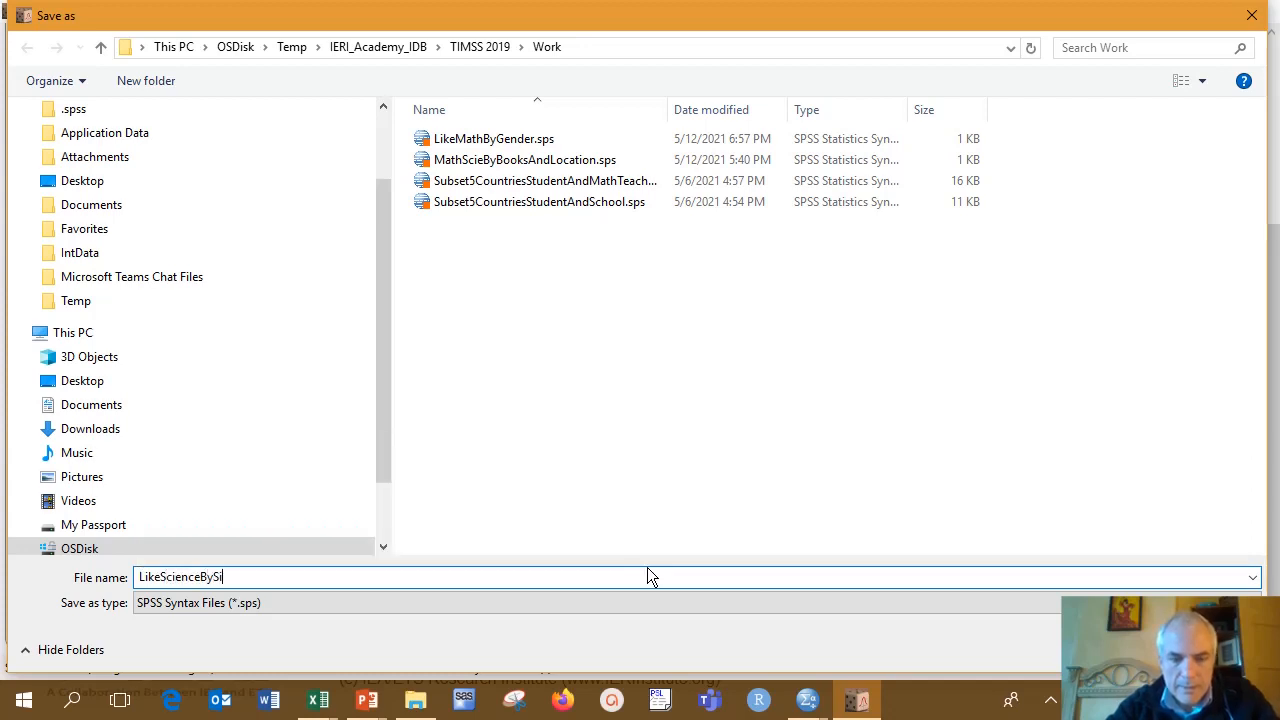
pyautogui.write('Bench')
pyautogui.press('Return')
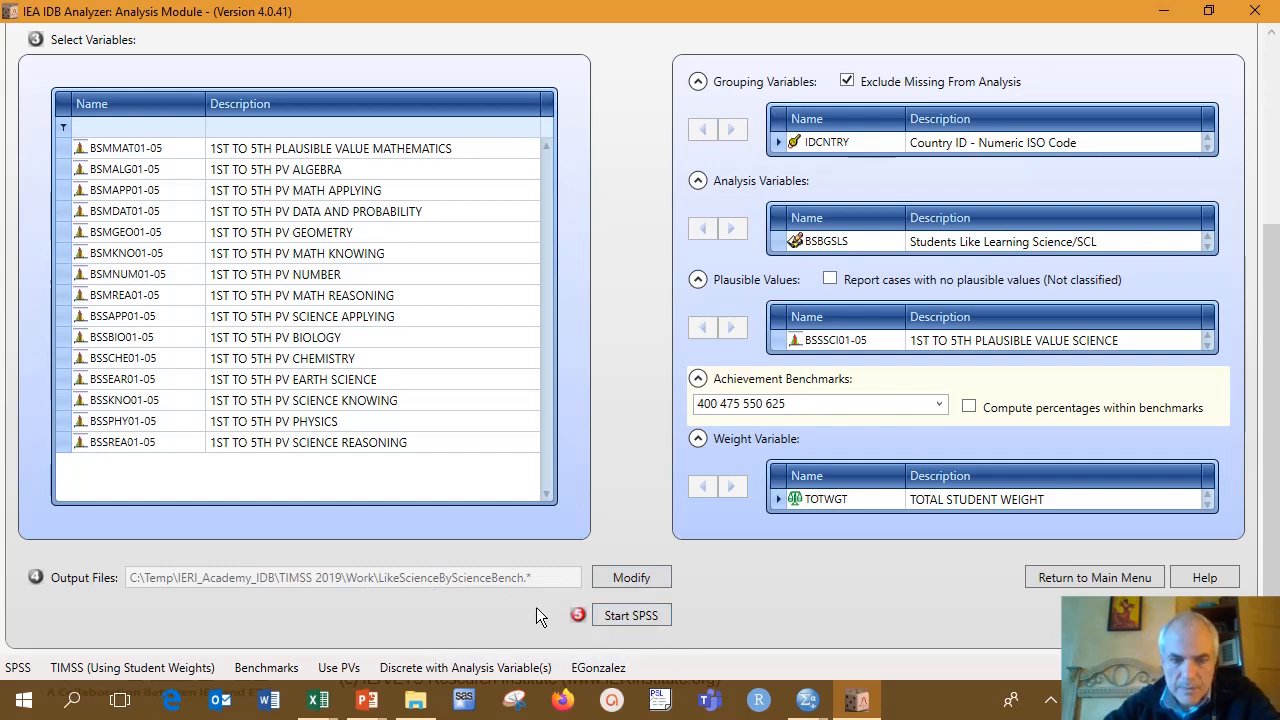
# Step: Send the benchmark analysis to SPSS and run the entire LikeScienceByScienceBench syntax
pyautogui.click(631, 616)
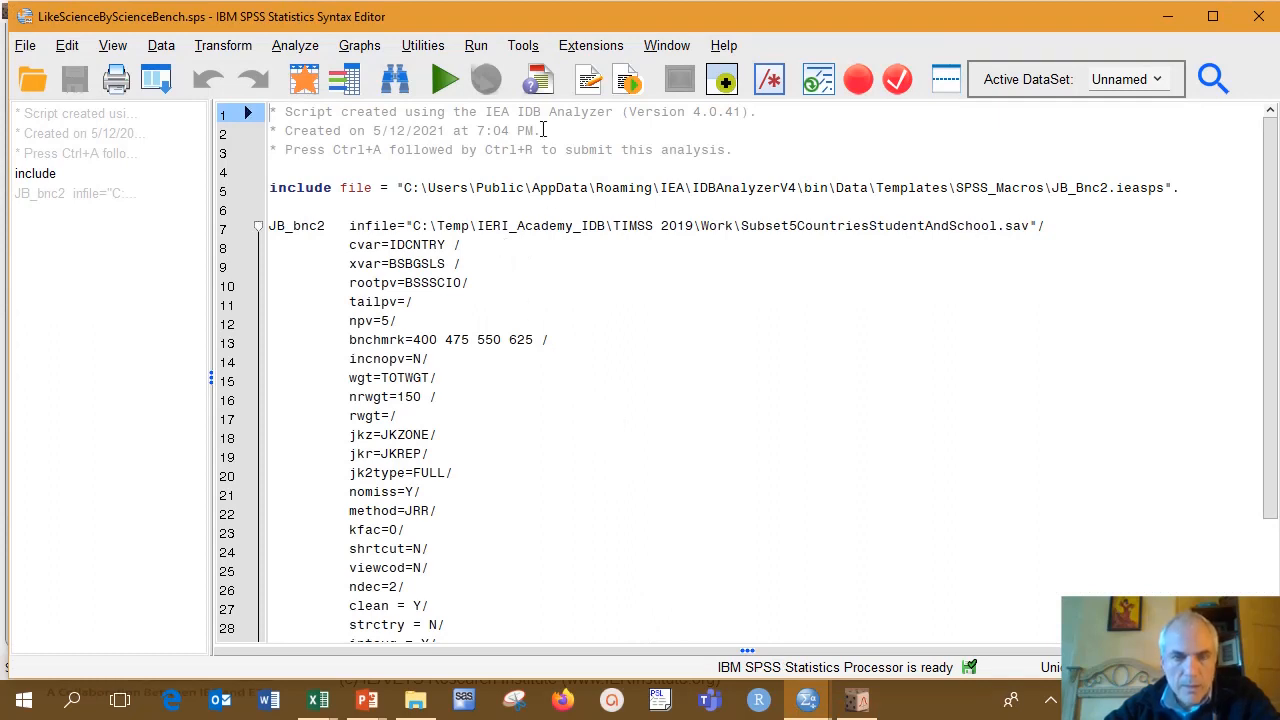
pyautogui.click(480, 48)
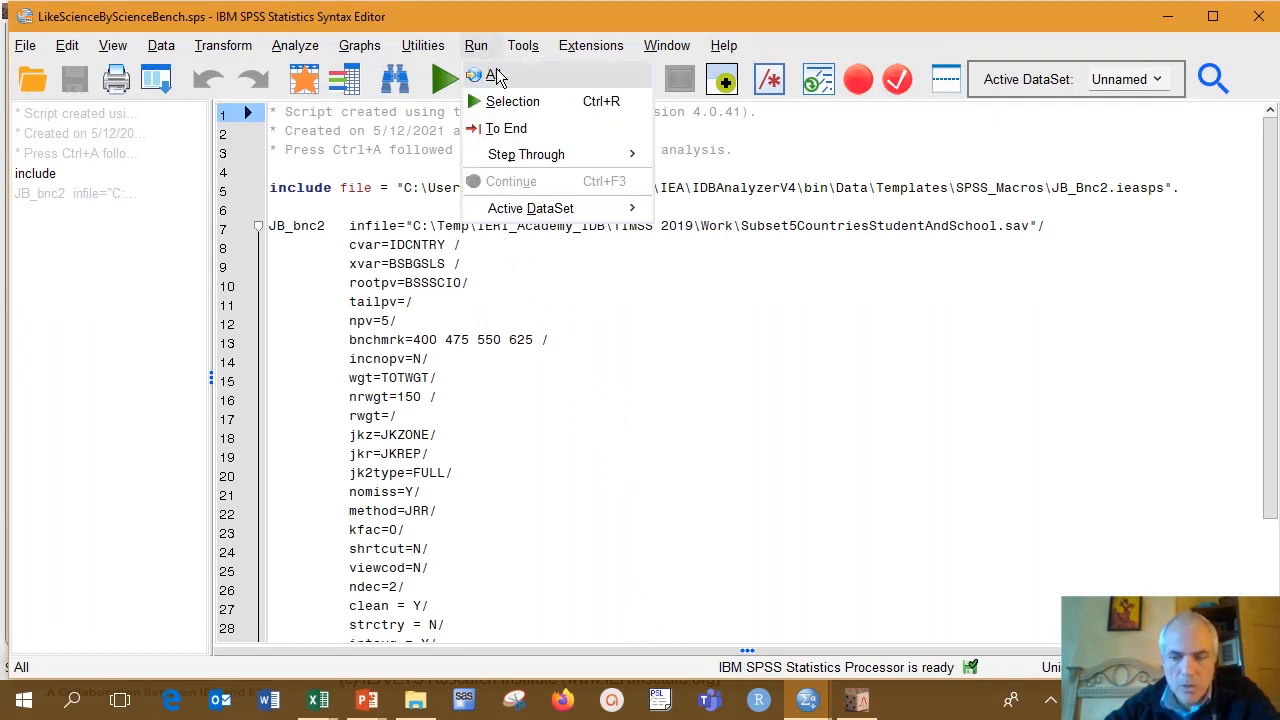
pyautogui.click(497, 77)
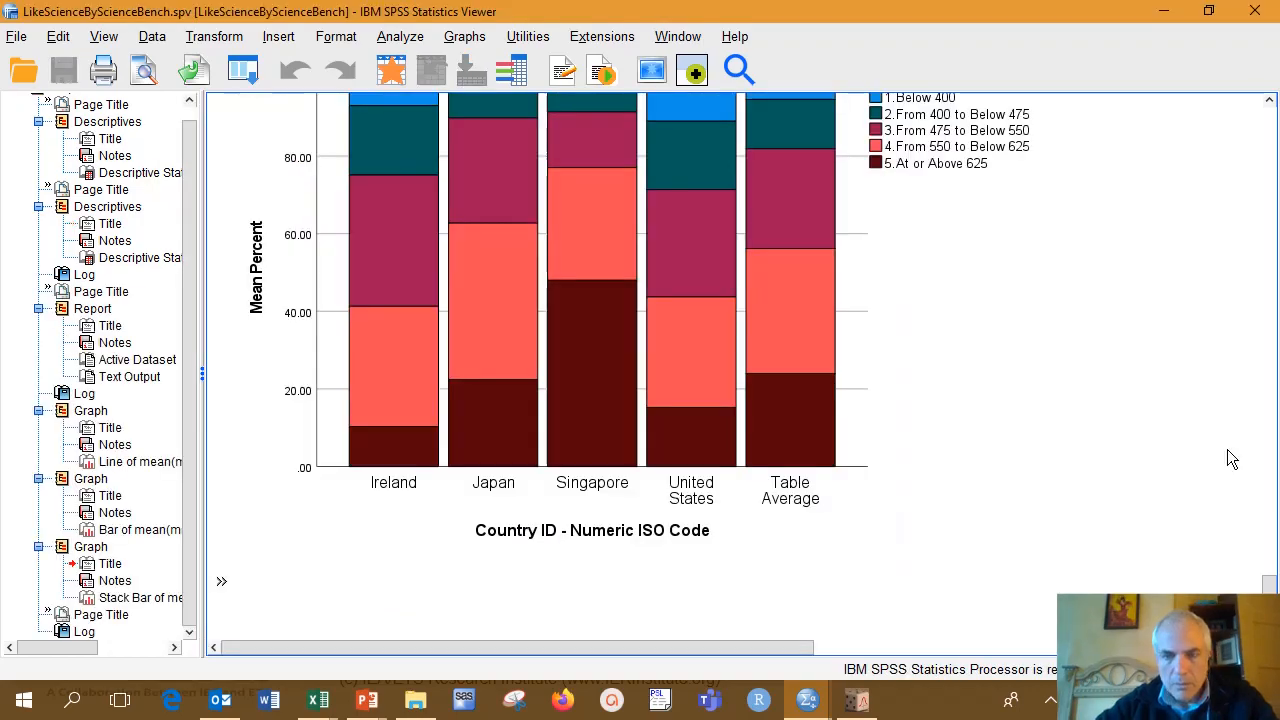
# Step: Examine the unweighted and weighted descriptive statistics of the science plausible values and Students Like Learning Science for each country
pyautogui.moveTo(1270, 612); pyautogui.dragTo(1248, 135)
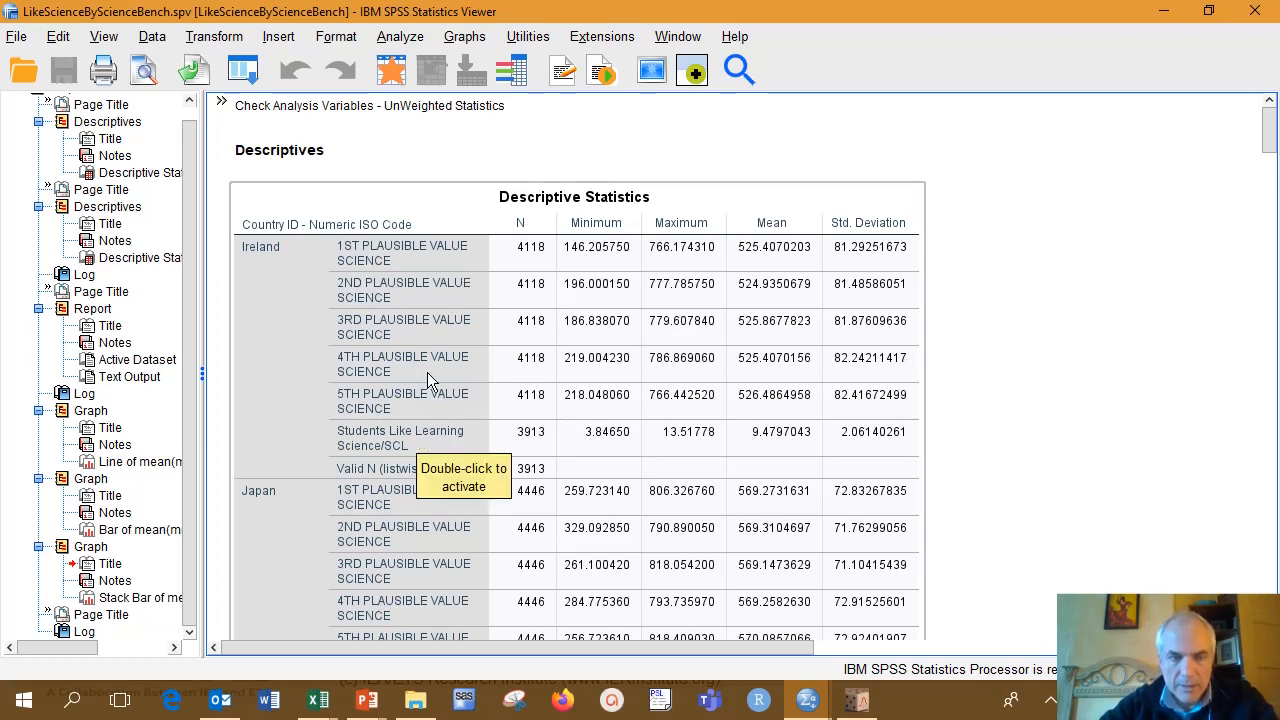
pyautogui.scroll(-5, 380, 313)
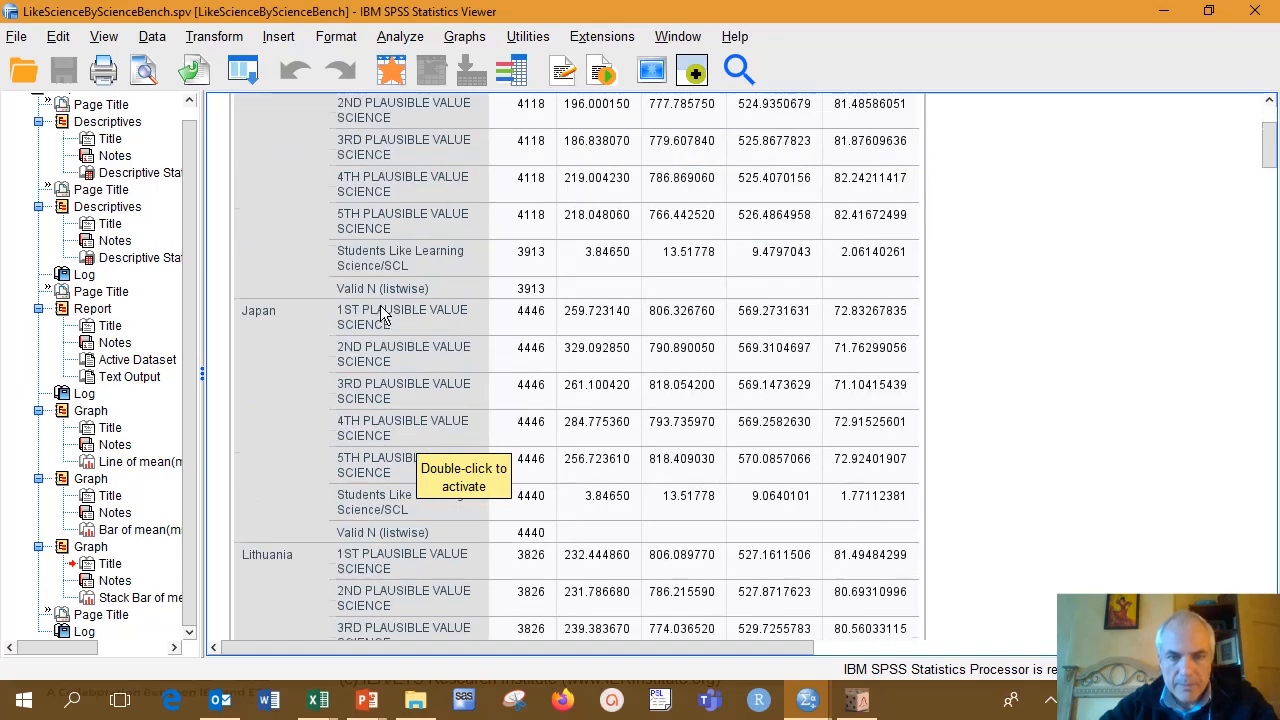
pyautogui.scroll(-4, 380, 313)
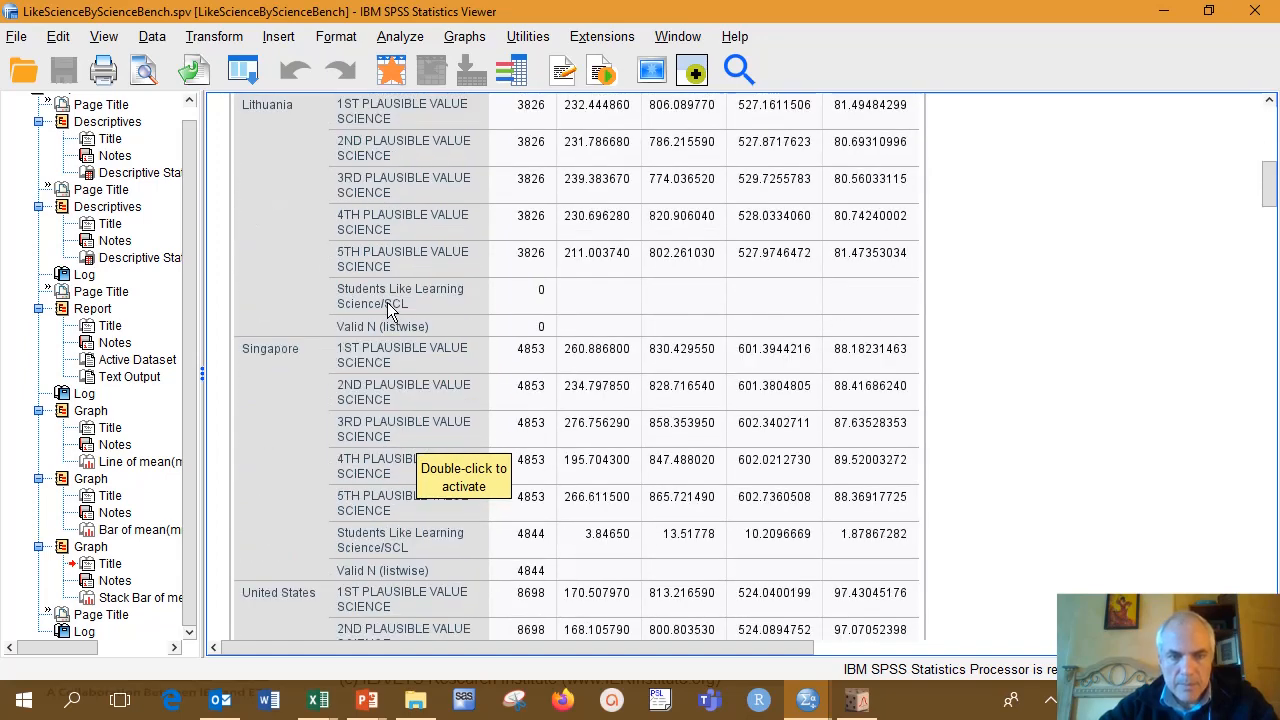
pyautogui.scroll(-1, 387, 309)
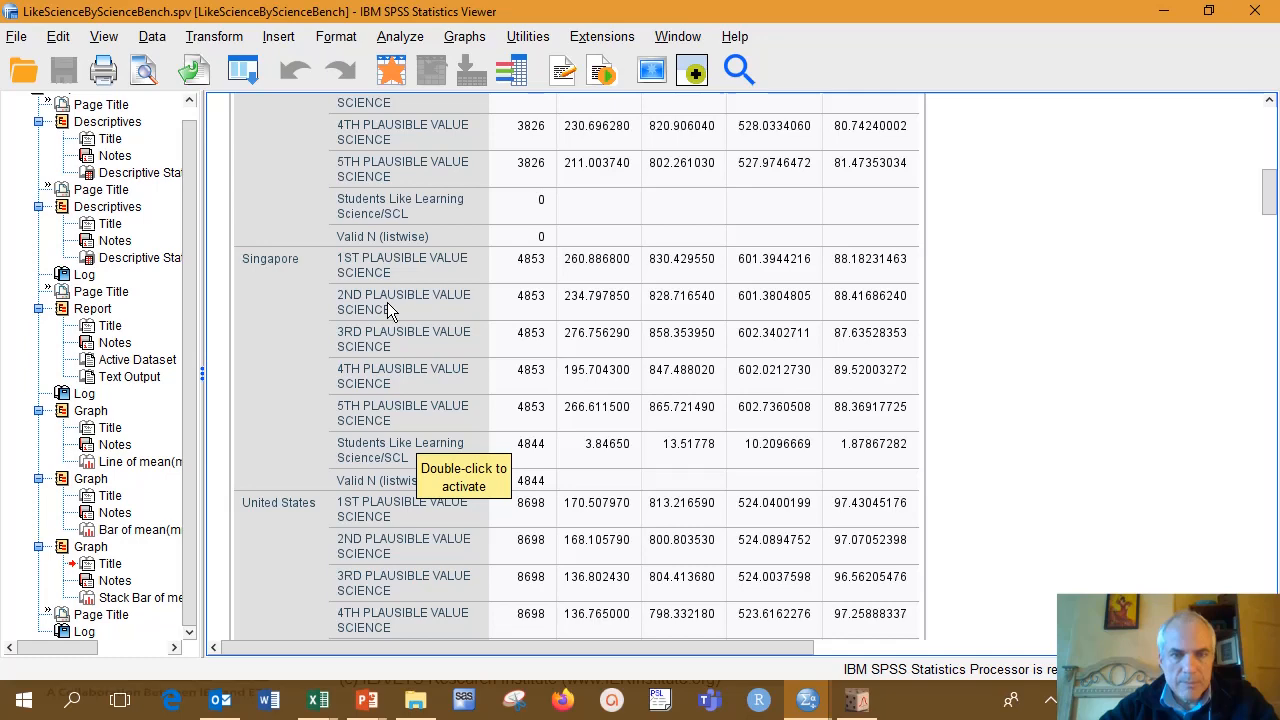
pyautogui.scroll(2, 388, 311)
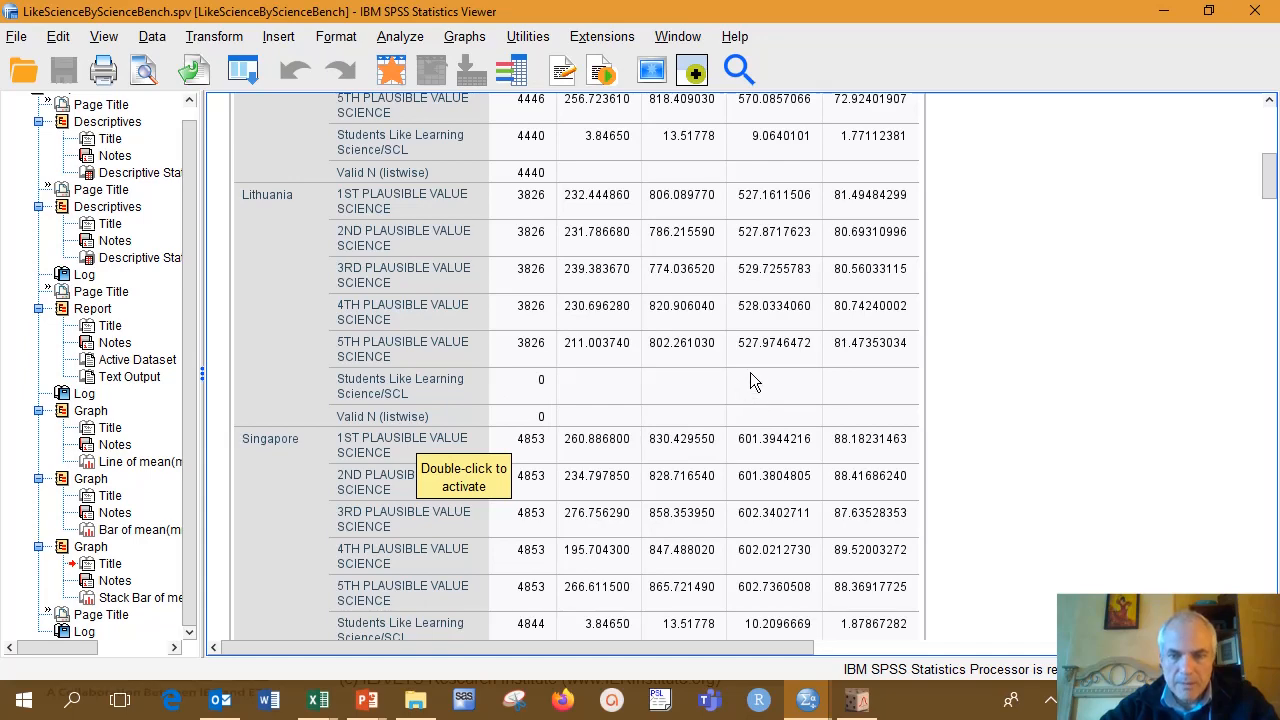
pyautogui.scroll(-5, 1067, 350)
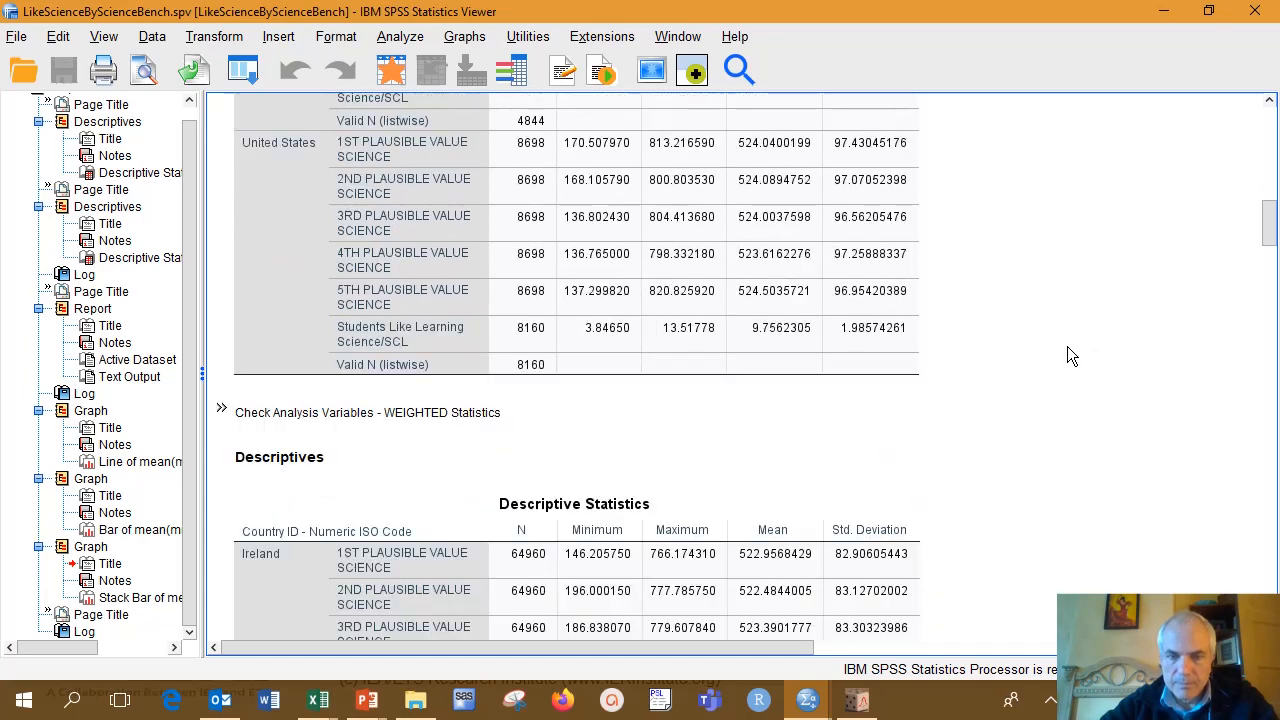
pyautogui.scroll(-4, 1067, 347)
pyautogui.scroll(1, 1067, 346)
pyautogui.scroll(3, 1067, 346)
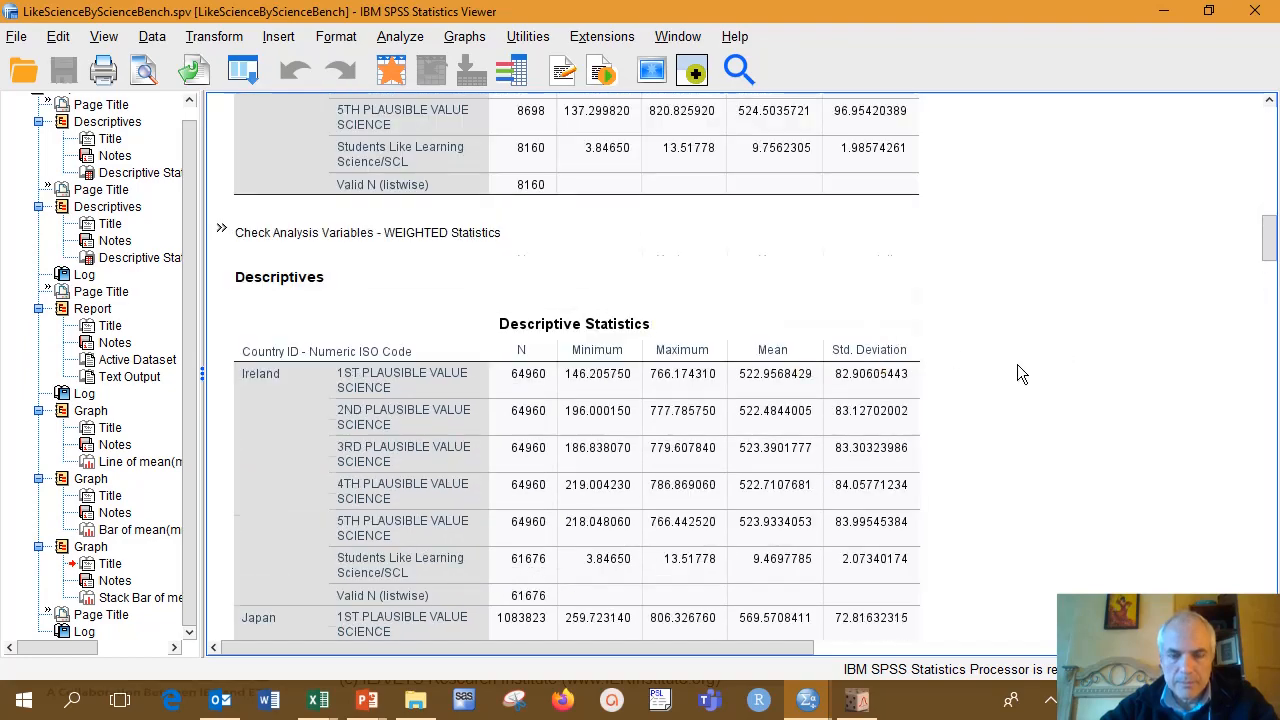
pyautogui.scroll(-5, 1017, 371)
pyautogui.scroll(-10, 1017, 364)
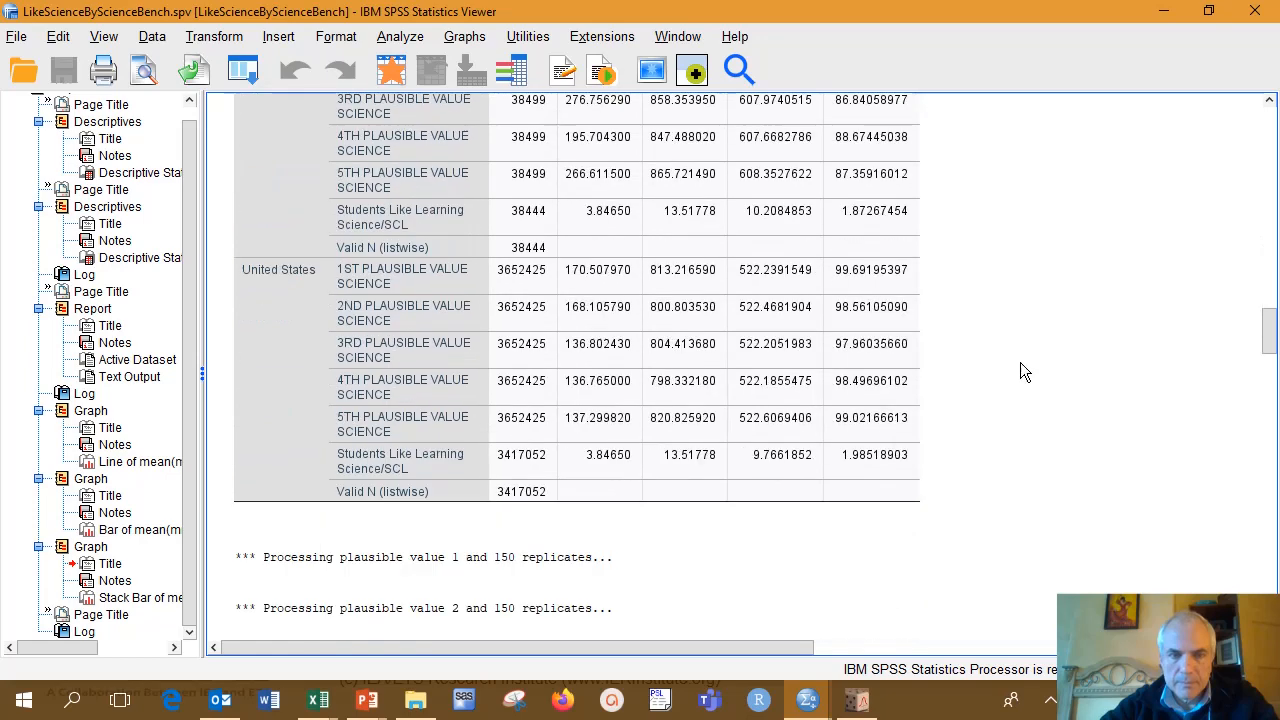
pyautogui.scroll(2, 1020, 371)
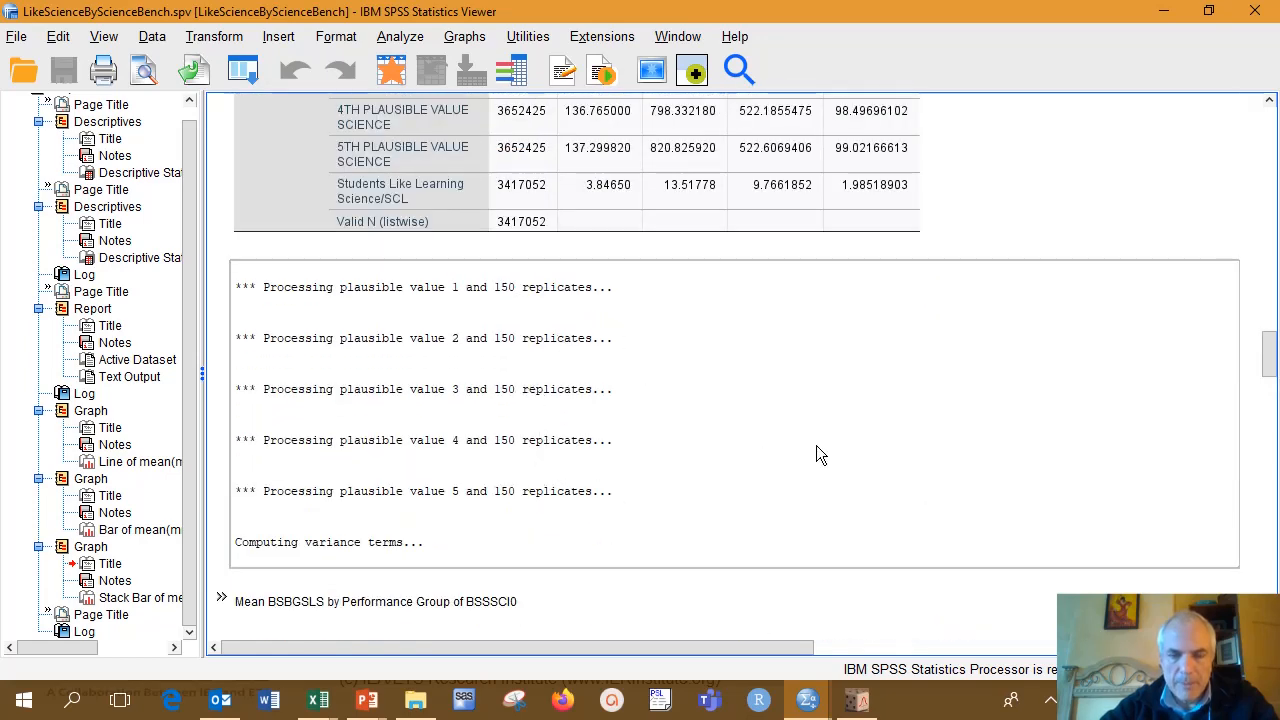
# Step: Examine the table of mean BSBGSLS by performance group and its line, bar and stacked graphs, and switch to the Work folder in File Explorer
pyautogui.scroll(-1, 821, 440)
pyautogui.scroll(-6, 821, 438)
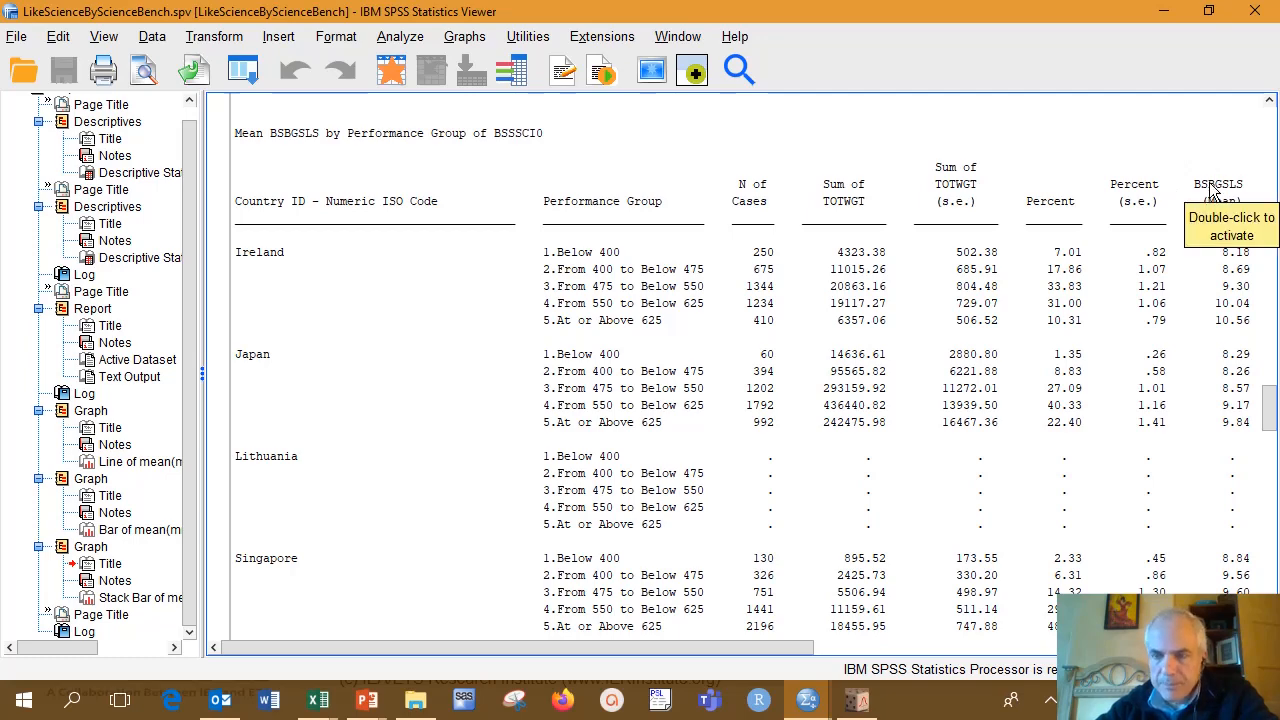
pyautogui.scroll(-3, 1150, 255)
pyautogui.scroll(-2, 1150, 255)
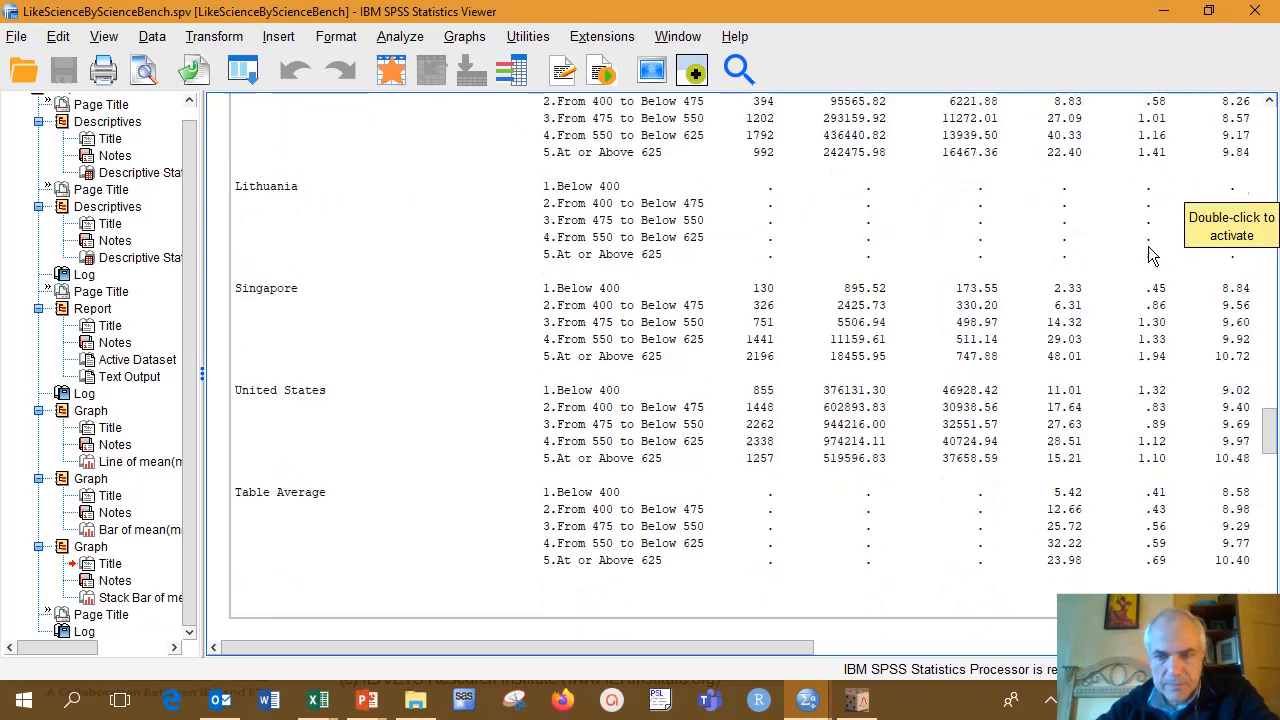
pyautogui.scroll(-12, 1150, 255)
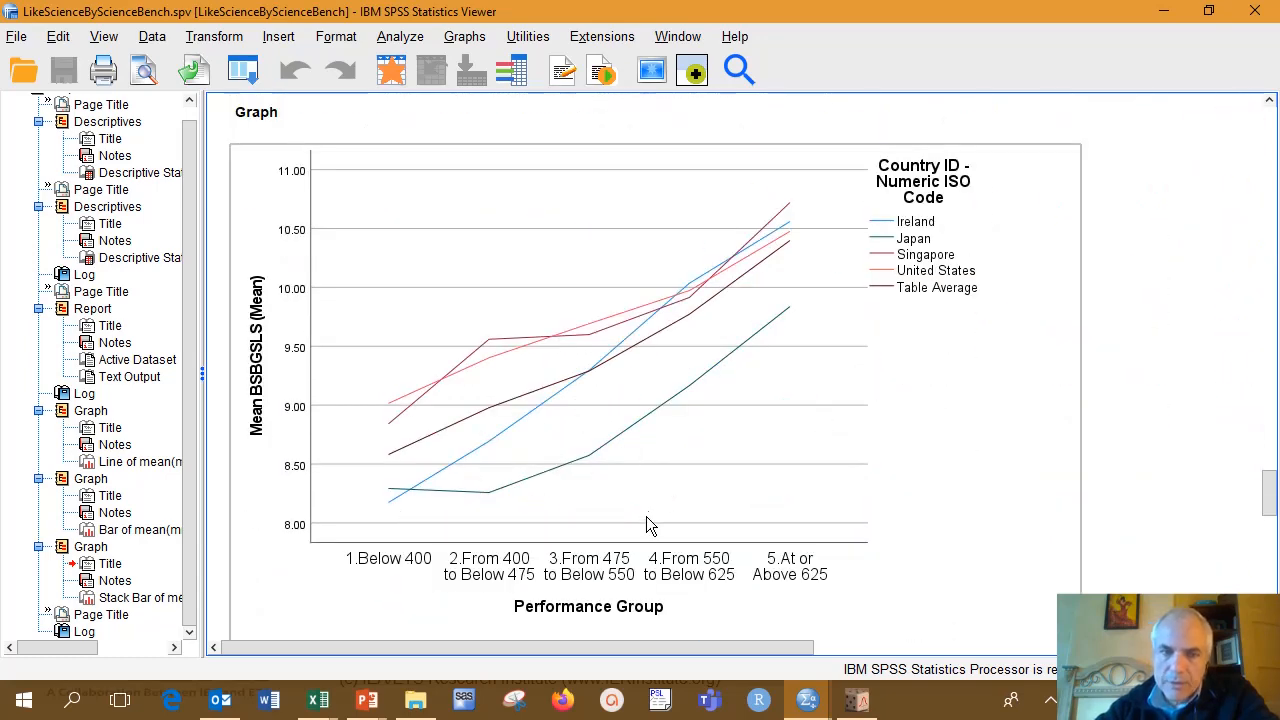
pyautogui.scroll(2, 655, 512)
pyautogui.scroll(-2, 705, 541)
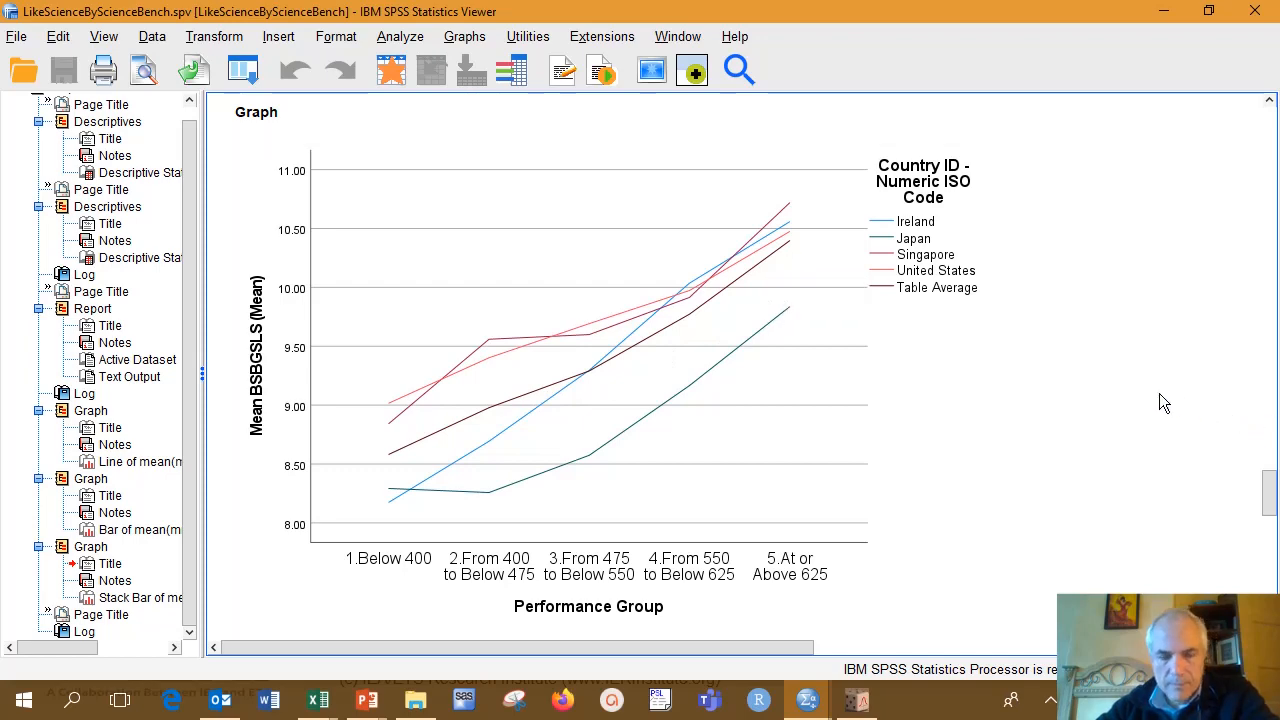
pyautogui.scroll(-8, 1159, 393)
pyautogui.scroll(-2, 1158, 391)
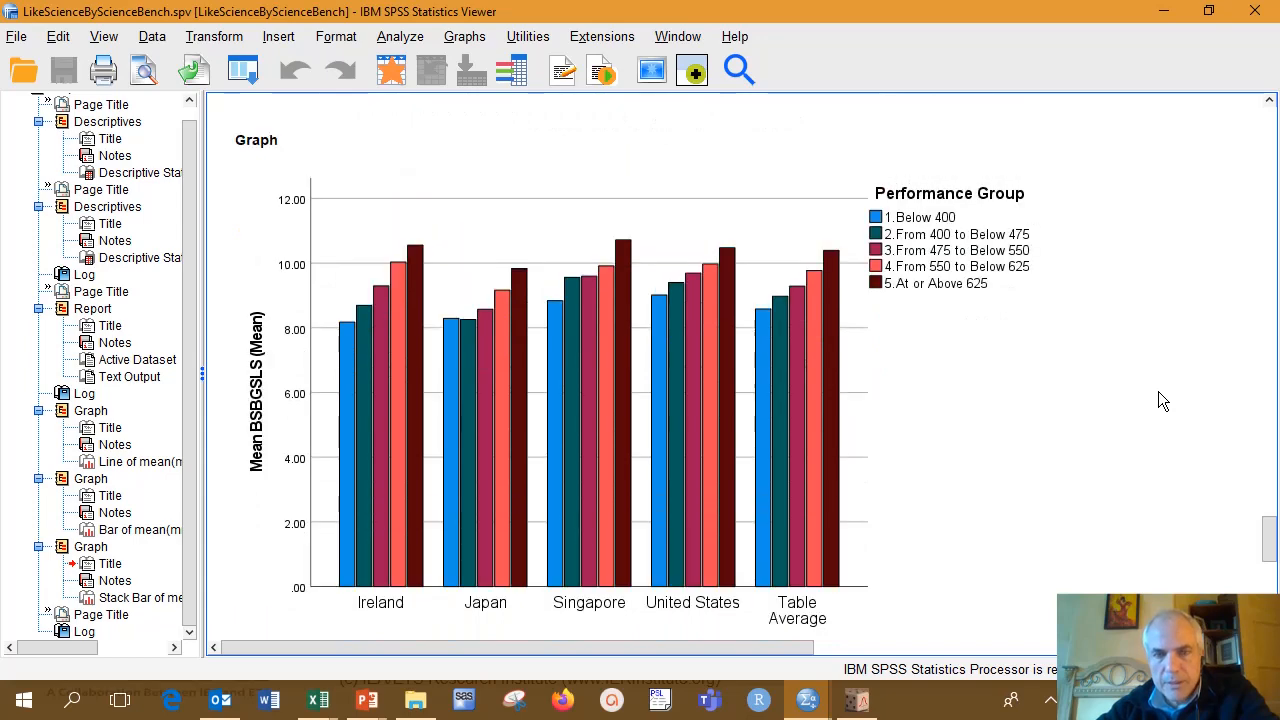
pyautogui.scroll(-12, 1147, 395)
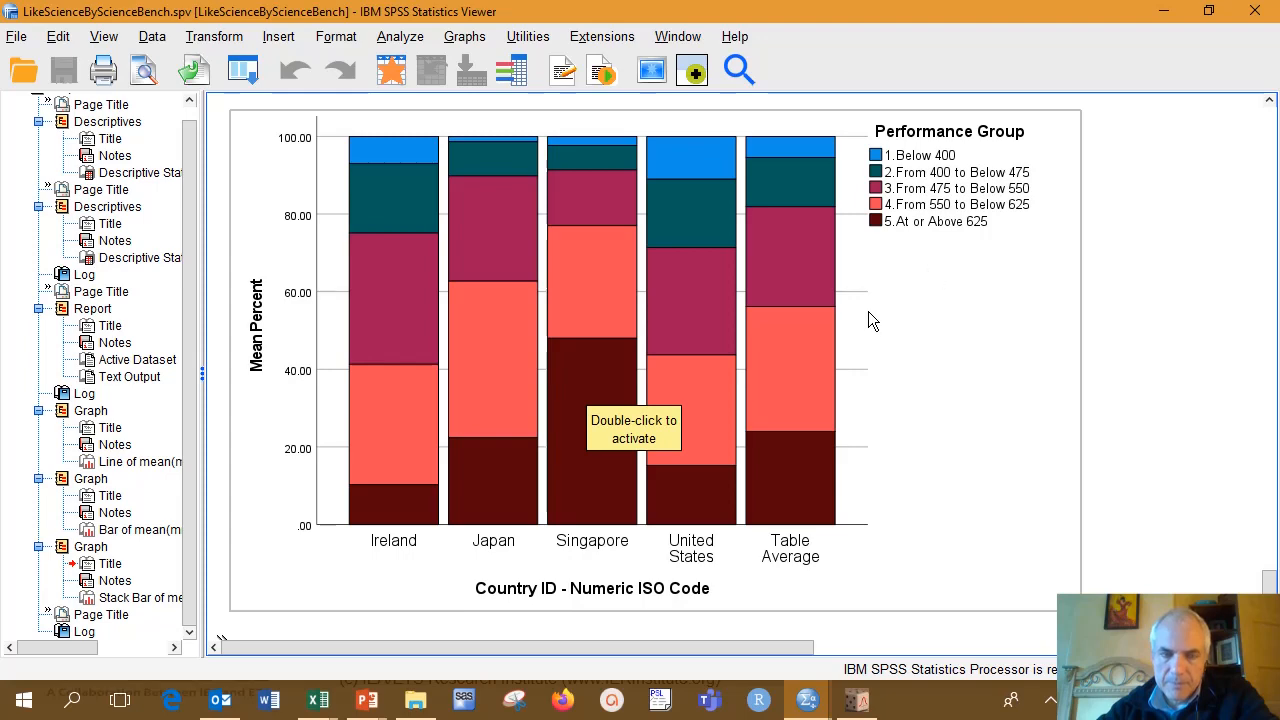
pyautogui.scroll(-3, 877, 312)
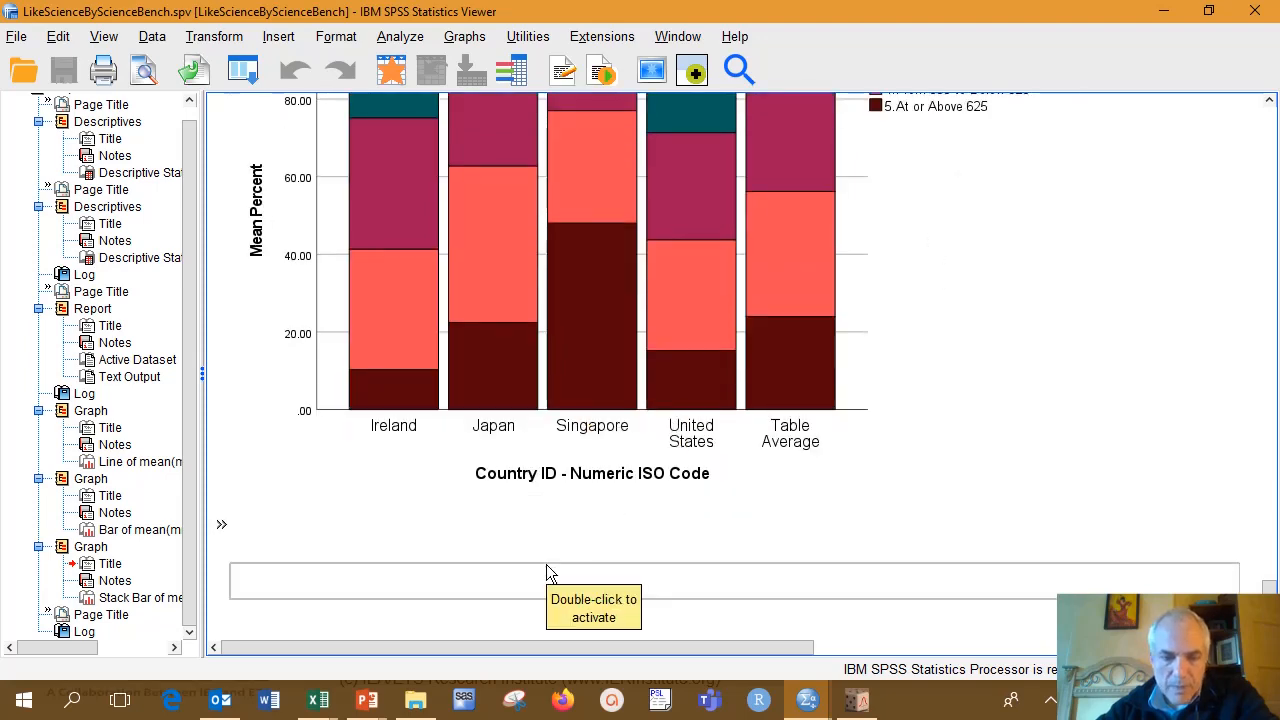
pyautogui.click(418, 700)
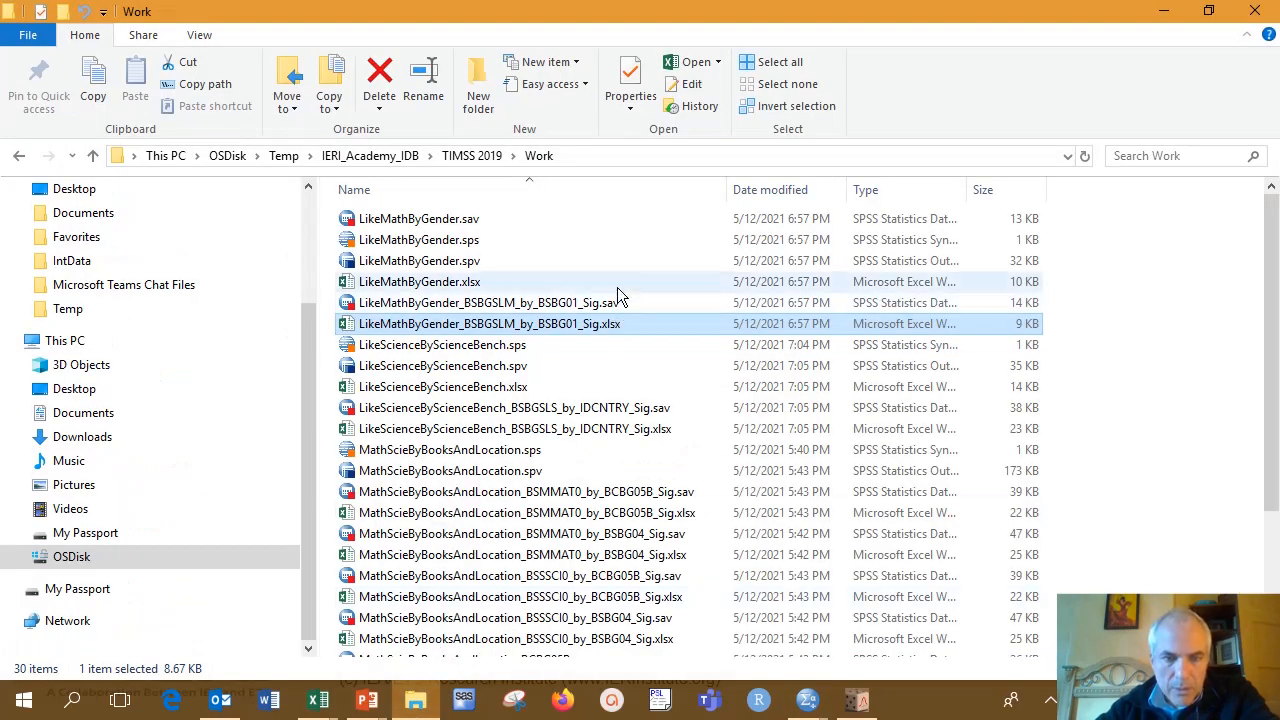
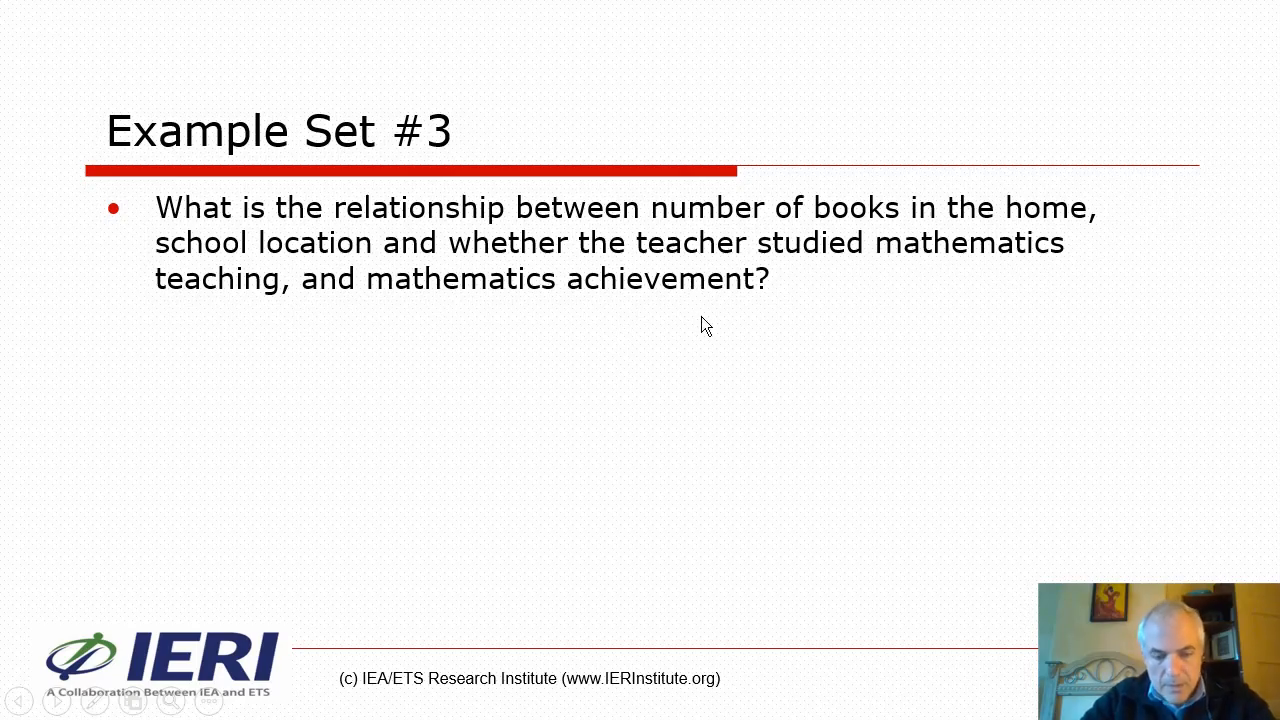
# Step: Switch to IDB Analyzer and load Subset5CountriesStudentAndMathTeacher.sav as the analysis file
pyautogui.hotkey('alt', 'Tab')
pyautogui.hotkey('alt', 'Tab')
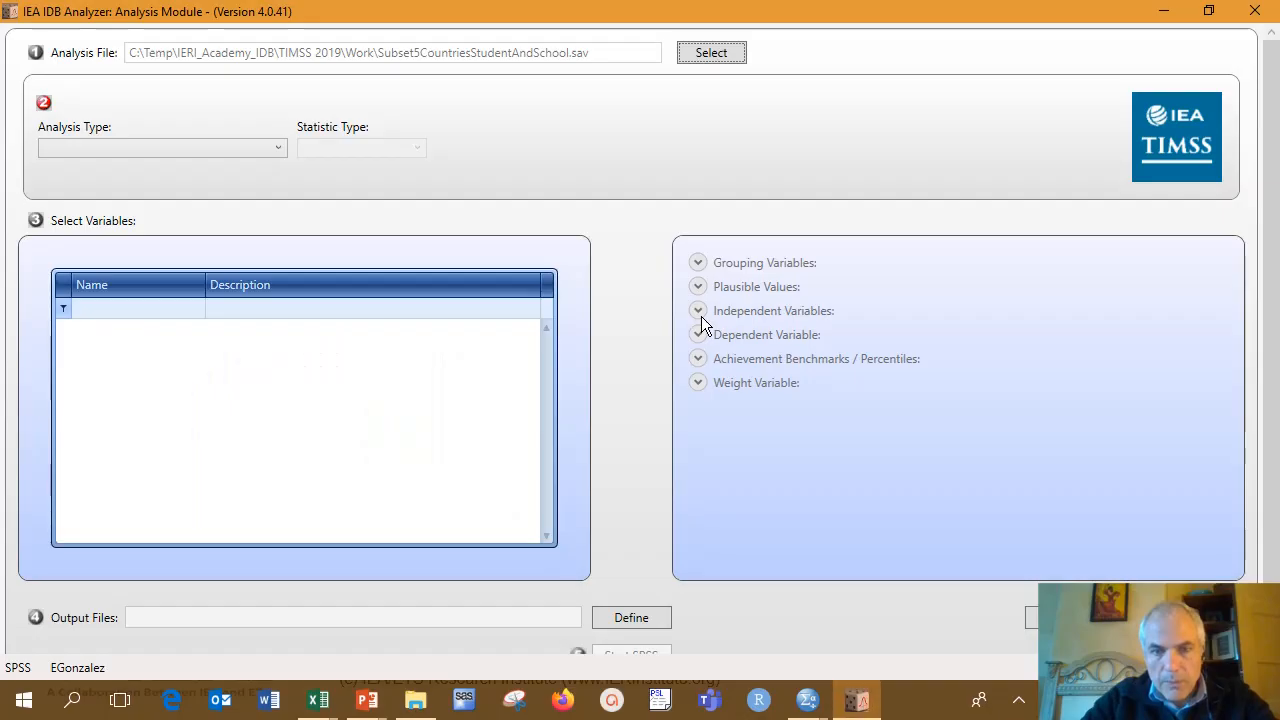
pyautogui.click(717, 58)
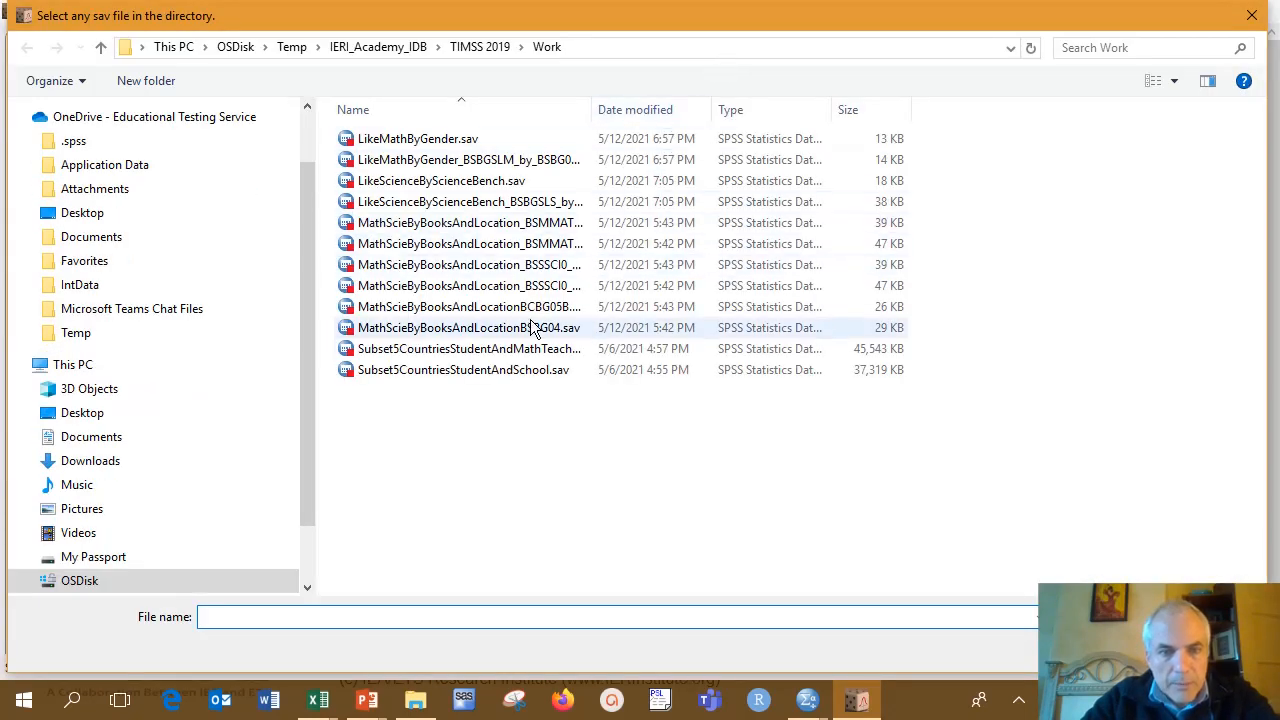
pyautogui.moveTo(592, 109); pyautogui.dragTo(660, 109)
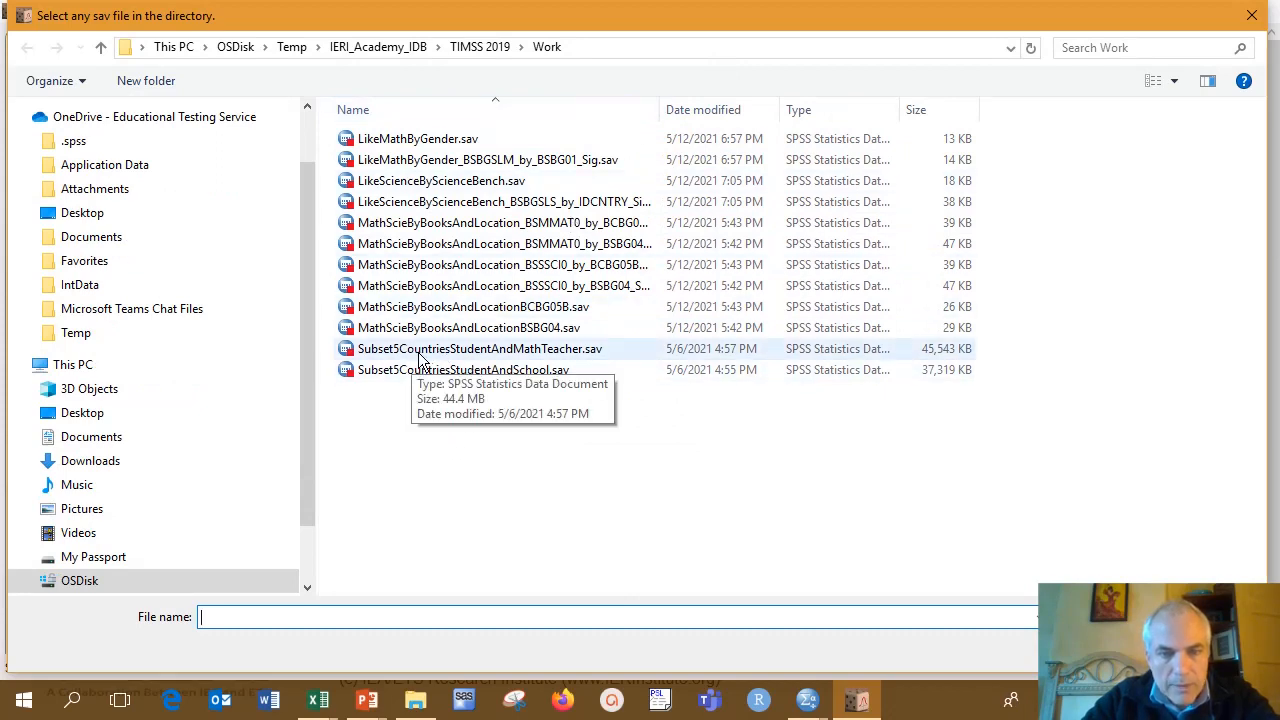
pyautogui.click(503, 358)
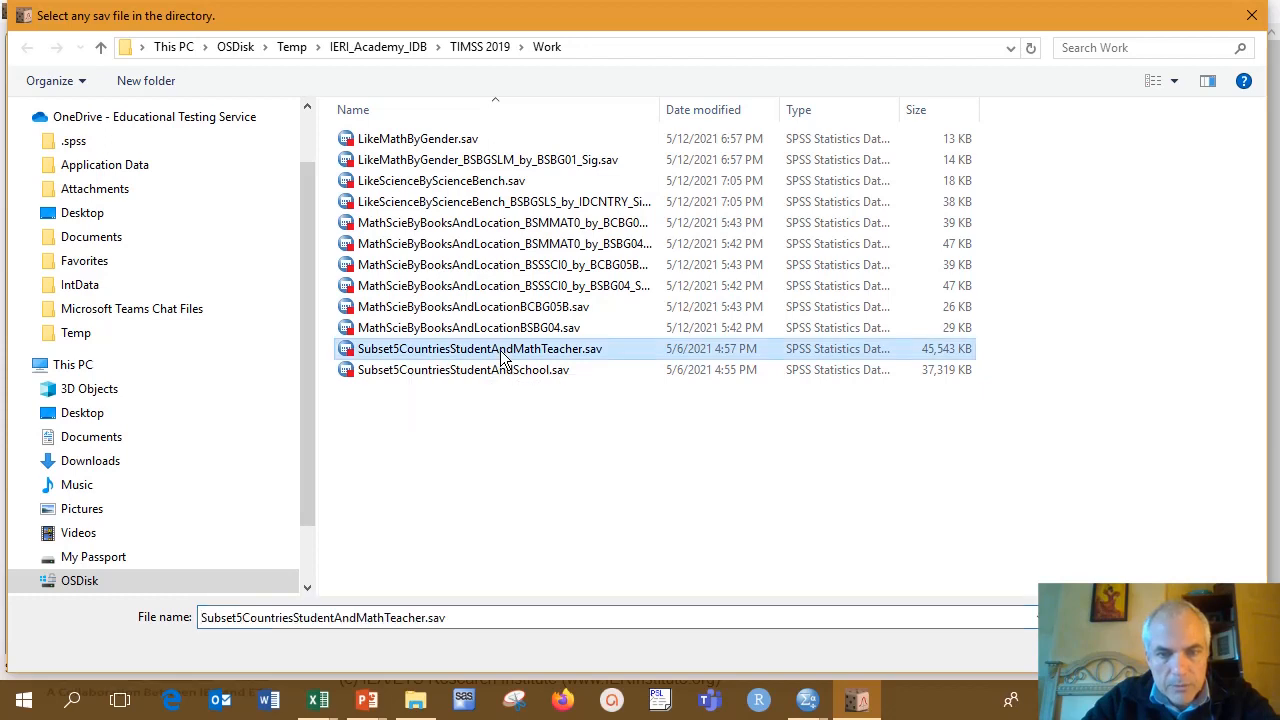
pyautogui.click(1116, 651)
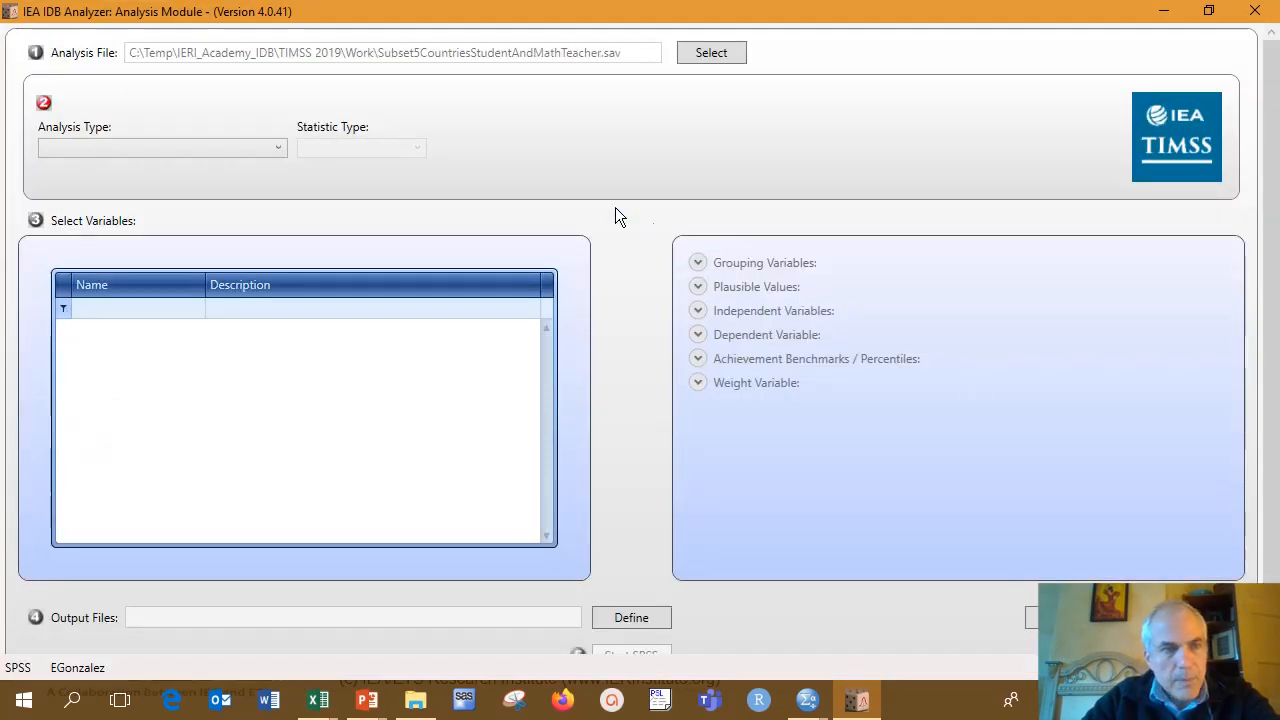
# Step: Try to set the analysis type to TIMSS (Using Student Weights) for the student and math teacher file
pyautogui.click(280, 149)
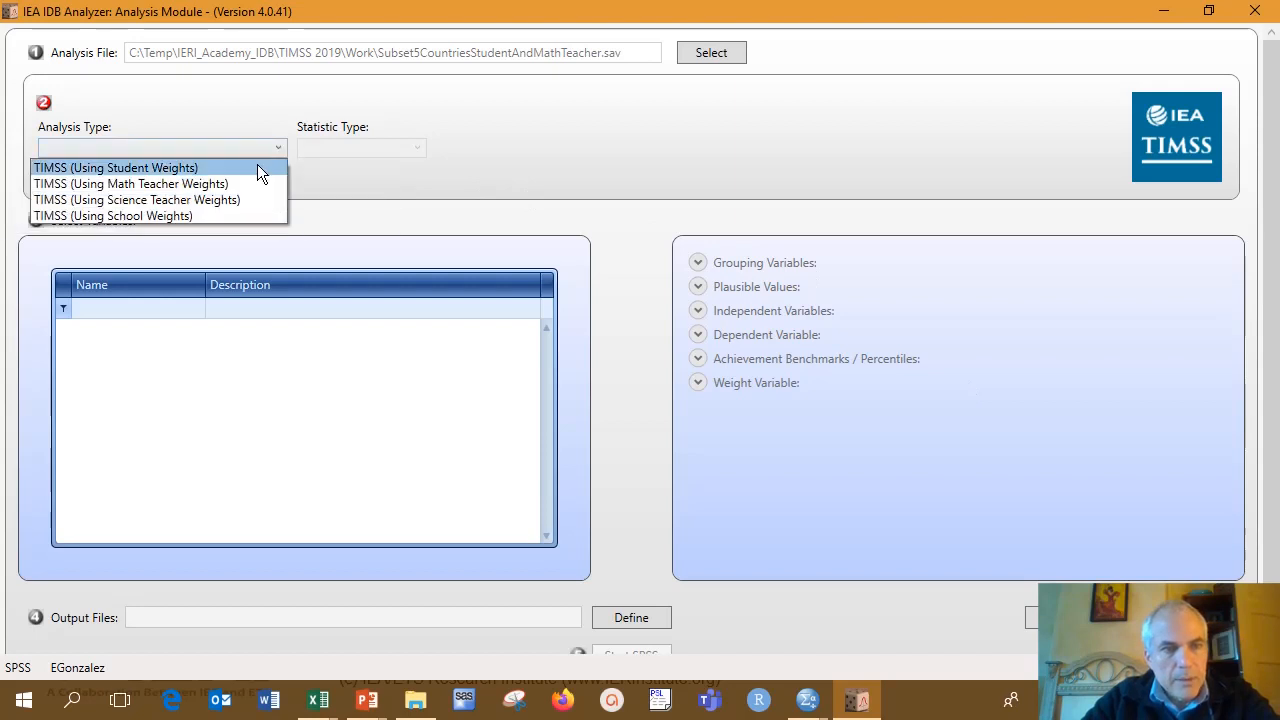
pyautogui.click(257, 168)
pyautogui.click(724, 406)
# Step: Set the analysis type to TIMSS (Using Math Teacher Weights) and the statistic to Linear Regression, keeping missing data handling at Listwise
pyautogui.click(252, 152)
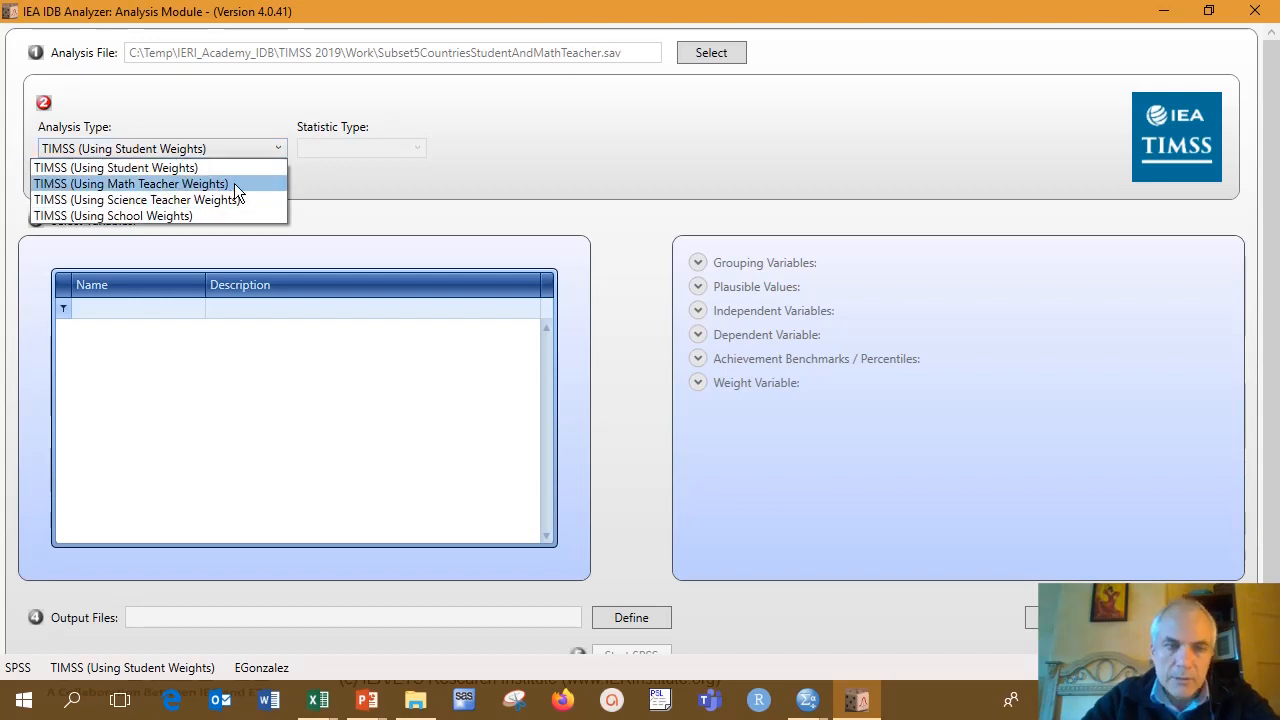
pyautogui.click(234, 183)
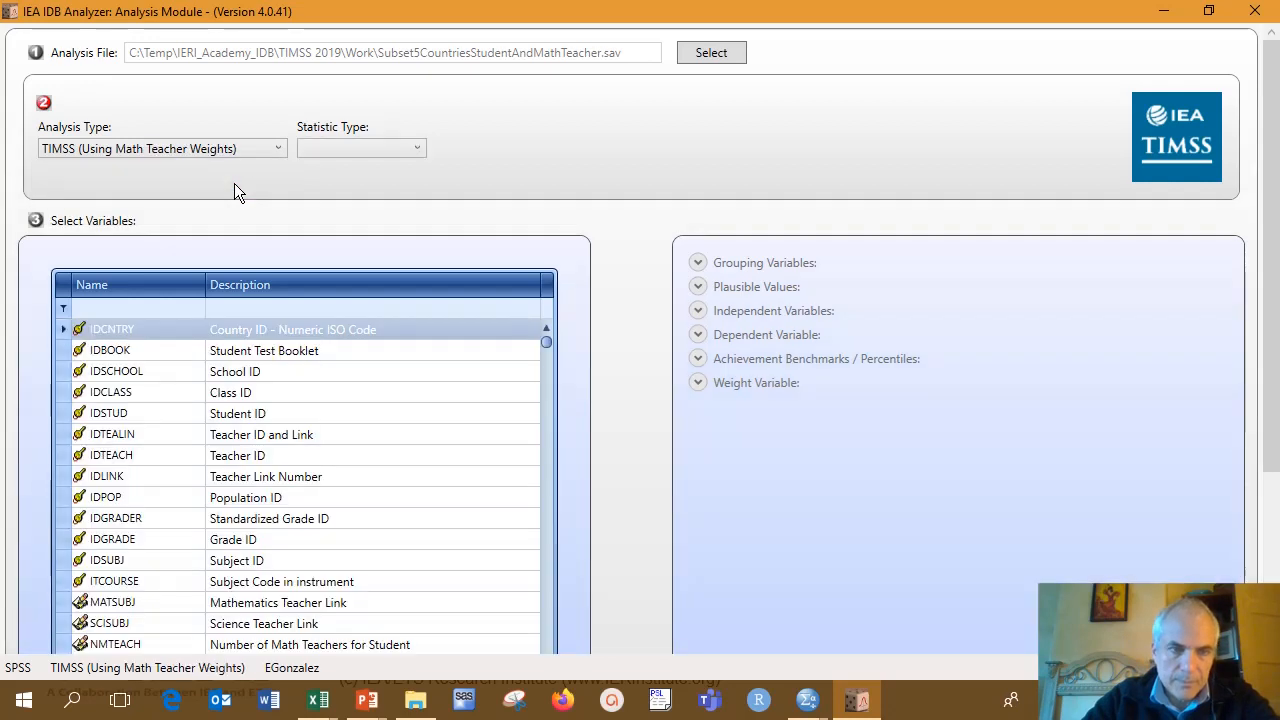
pyautogui.click(342, 148)
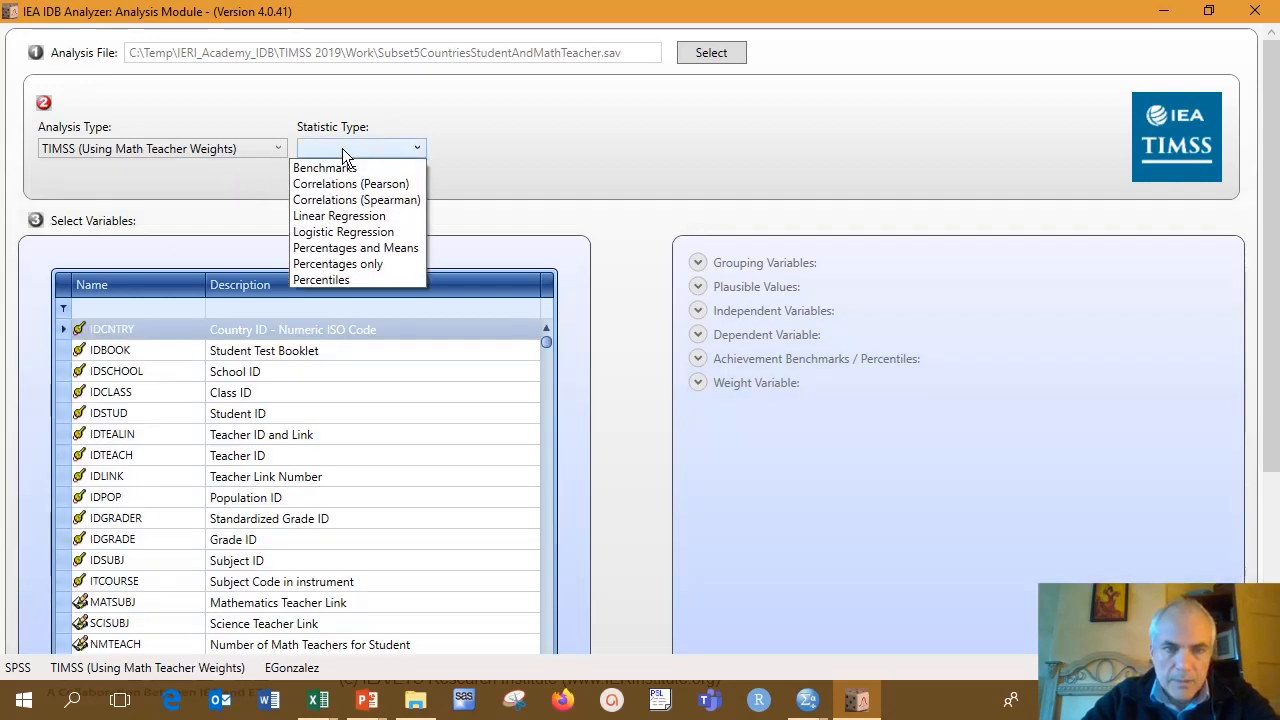
pyautogui.click(377, 218)
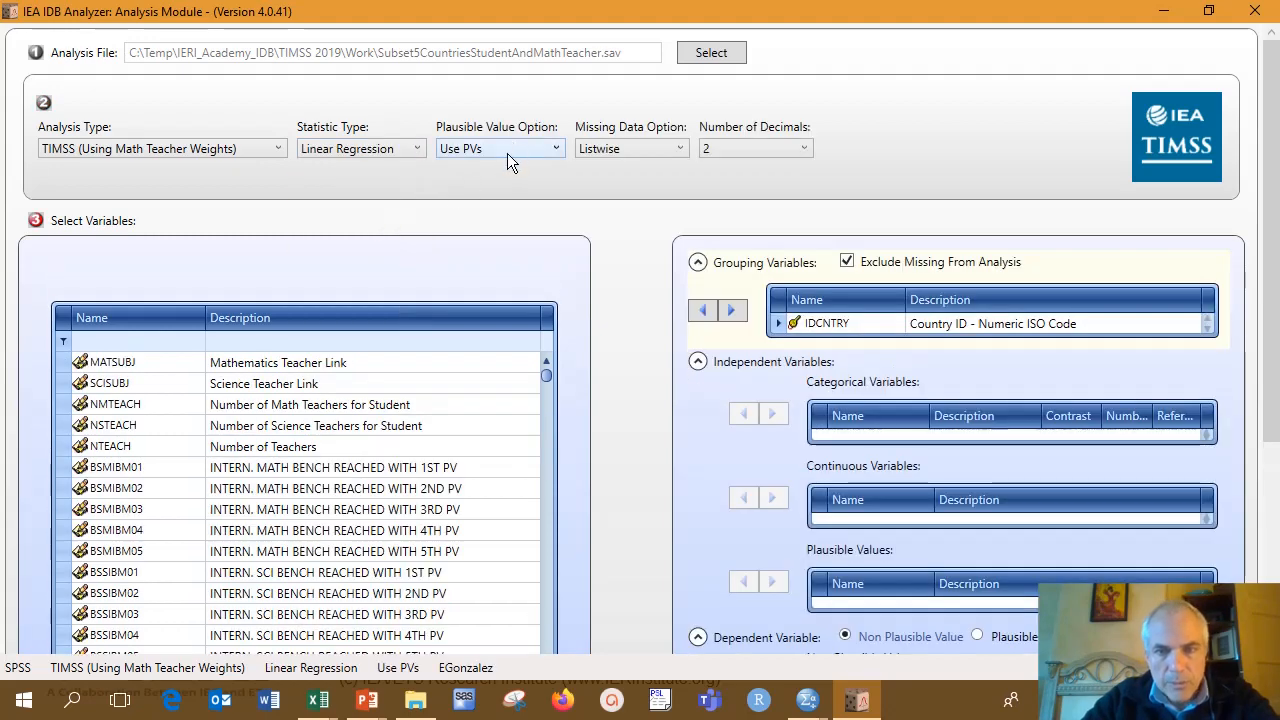
pyautogui.click(620, 152)
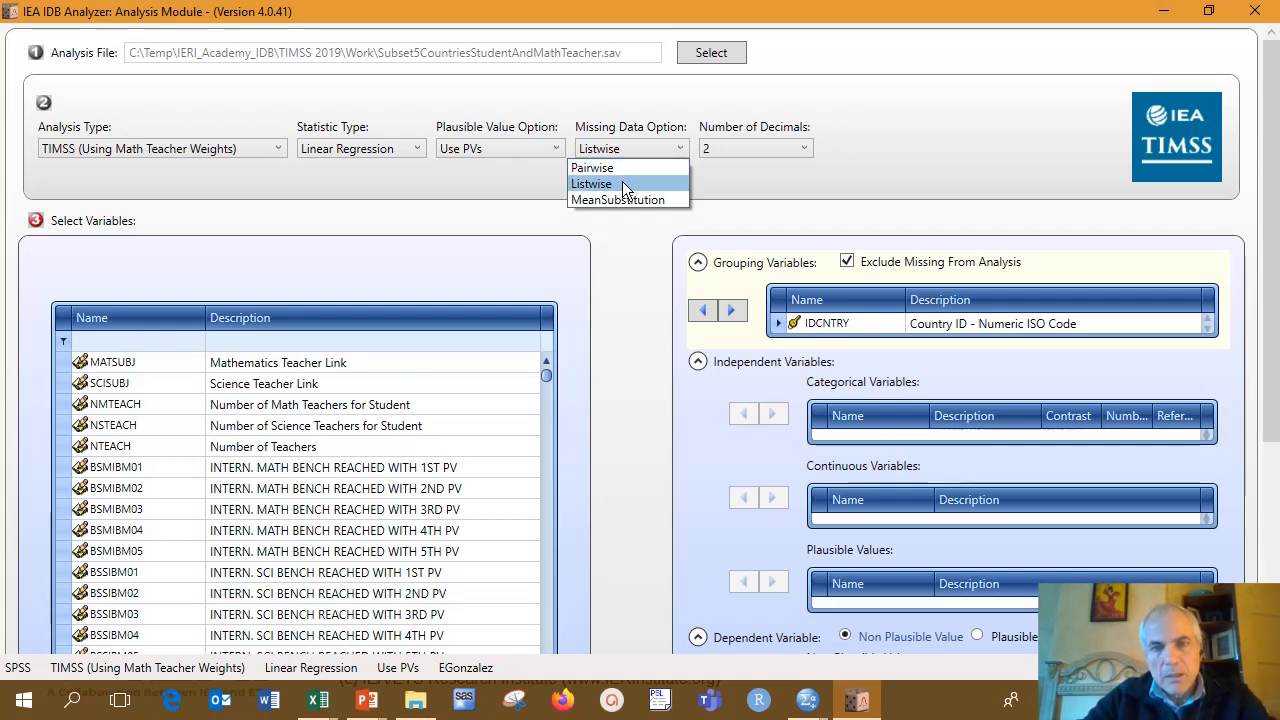
pyautogui.click(536, 185)
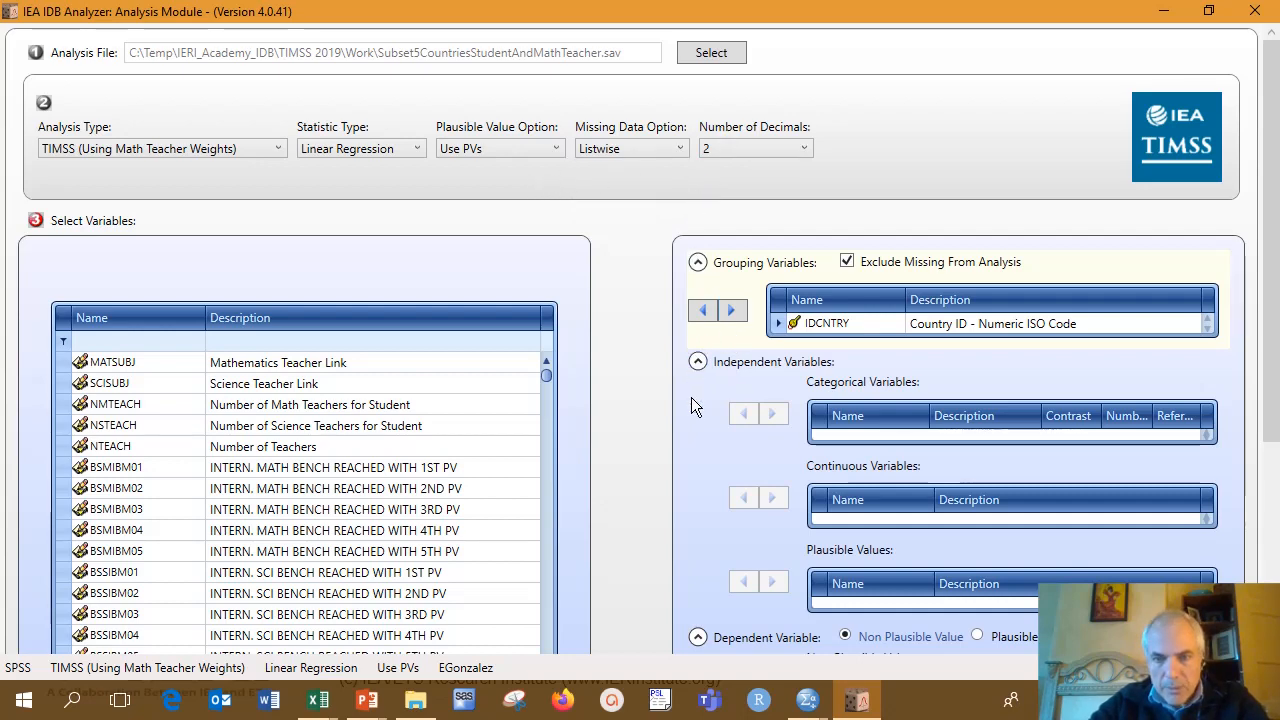
# Step: Assign the mathematics plausible values BSMMAT01-05 as the dependent variable of the regression
pyautogui.moveTo(1270, 159); pyautogui.dragTo(1272, 293)
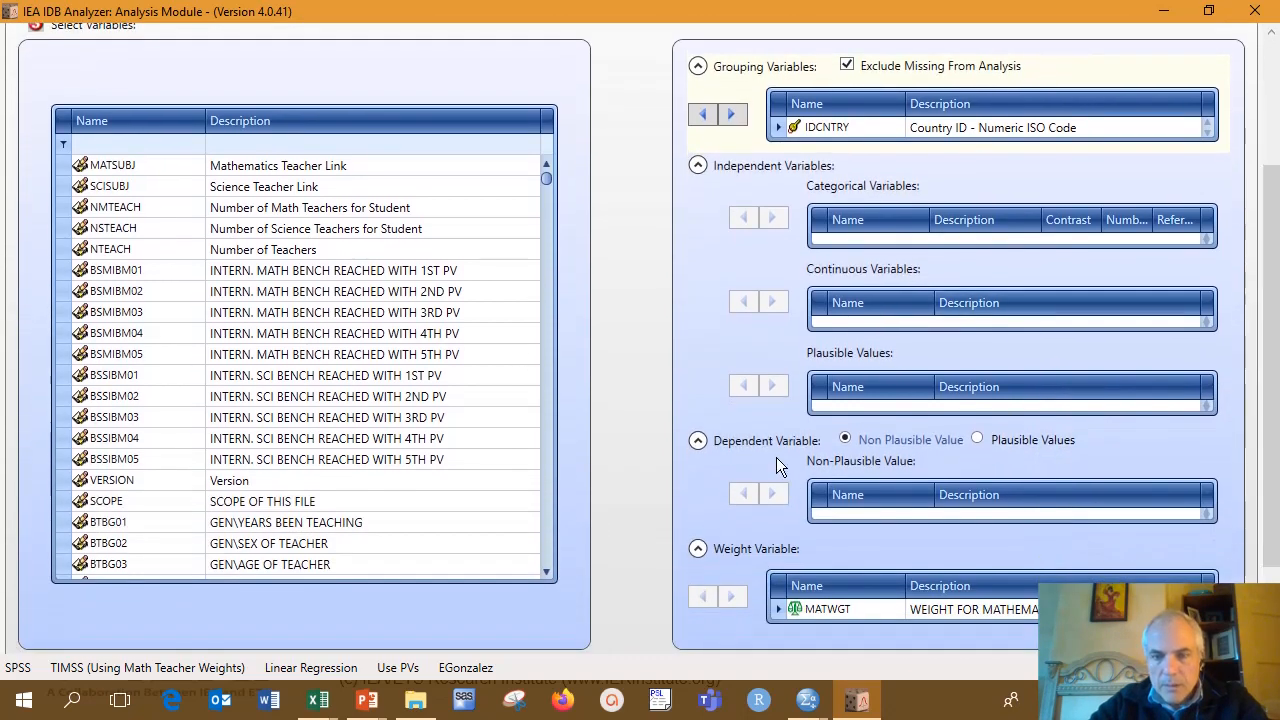
pyautogui.click(977, 440)
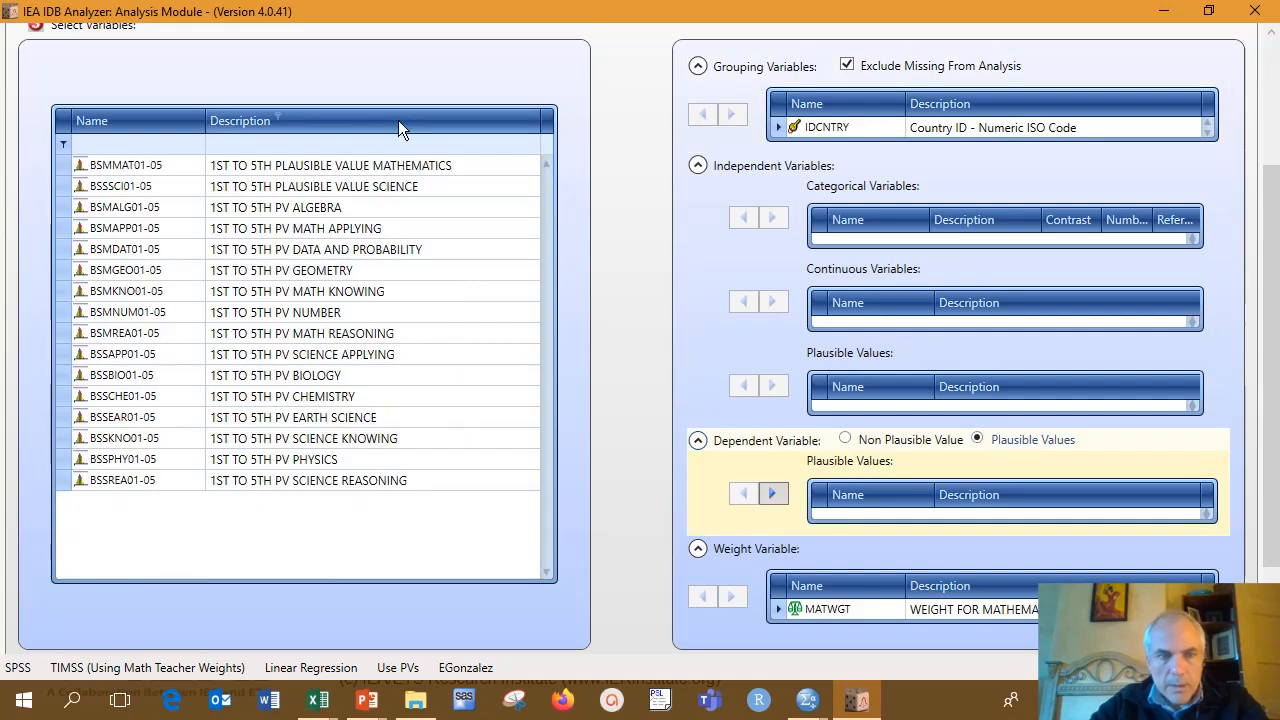
pyautogui.click(113, 166)
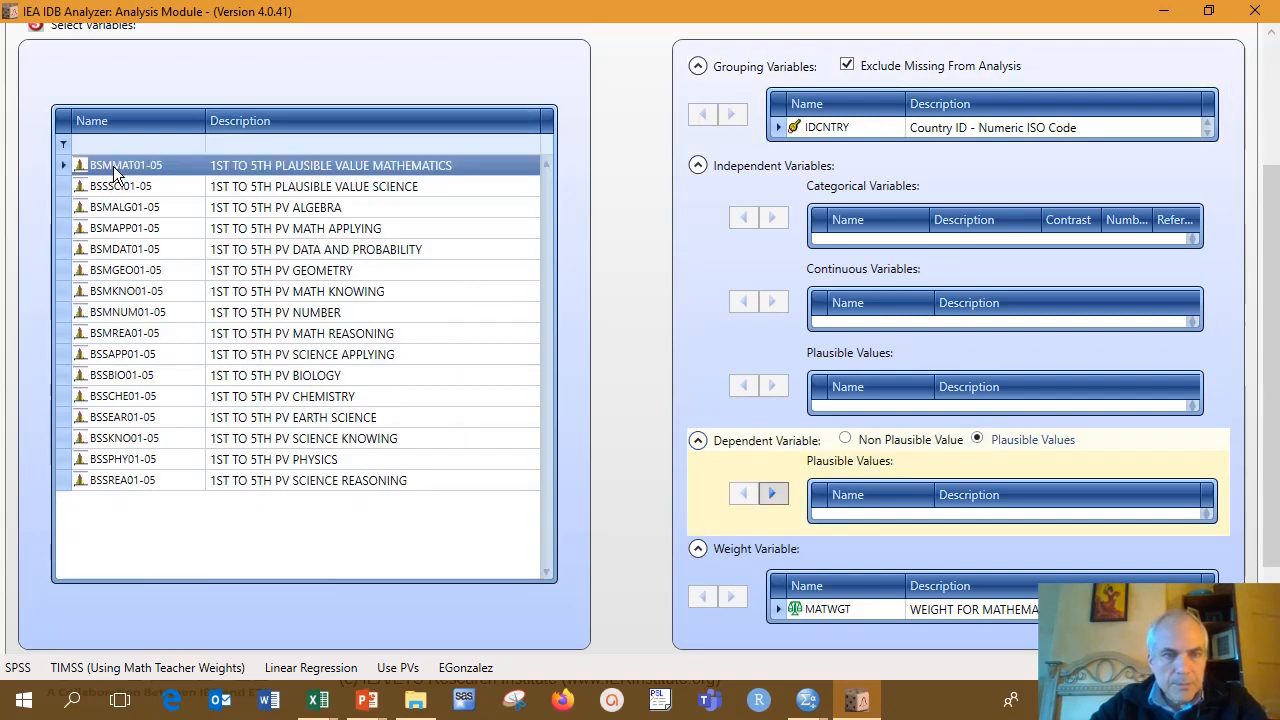
pyautogui.click(773, 494)
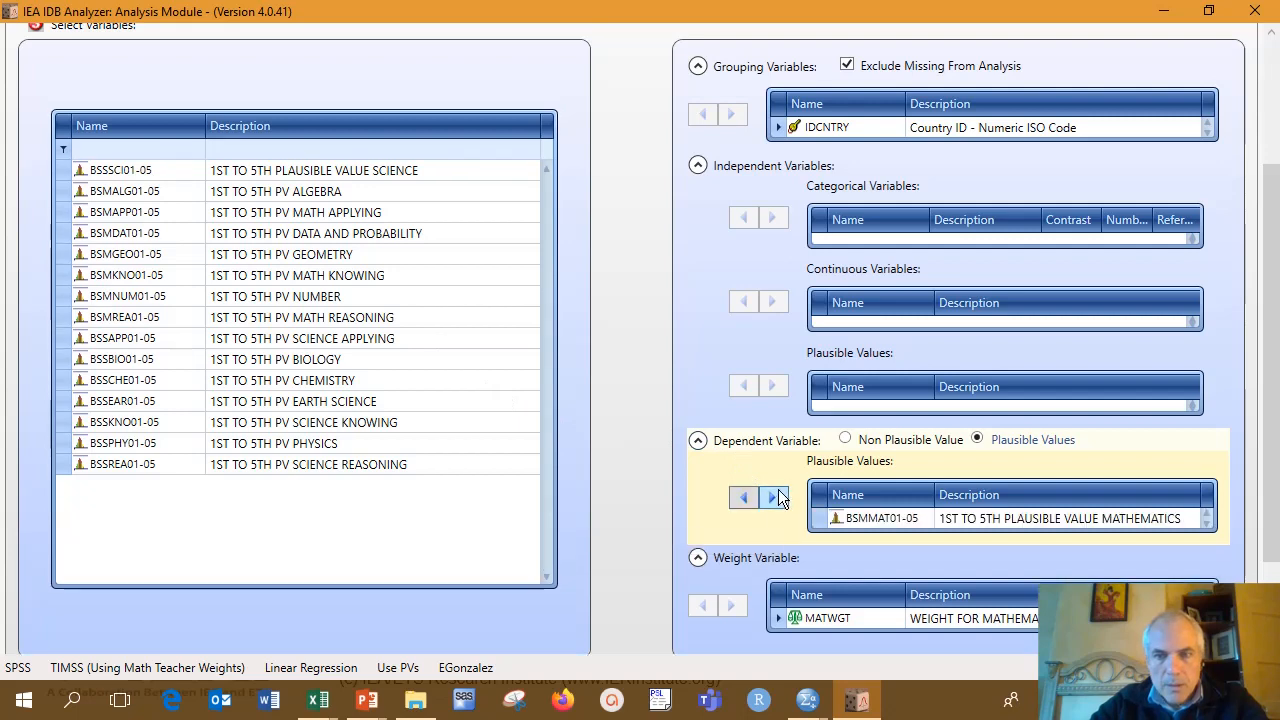
# Step: Filter the variable descriptions by "book" and add BSBG04, amount of books in the home, as a categorical independent variable
pyautogui.click(772, 218)
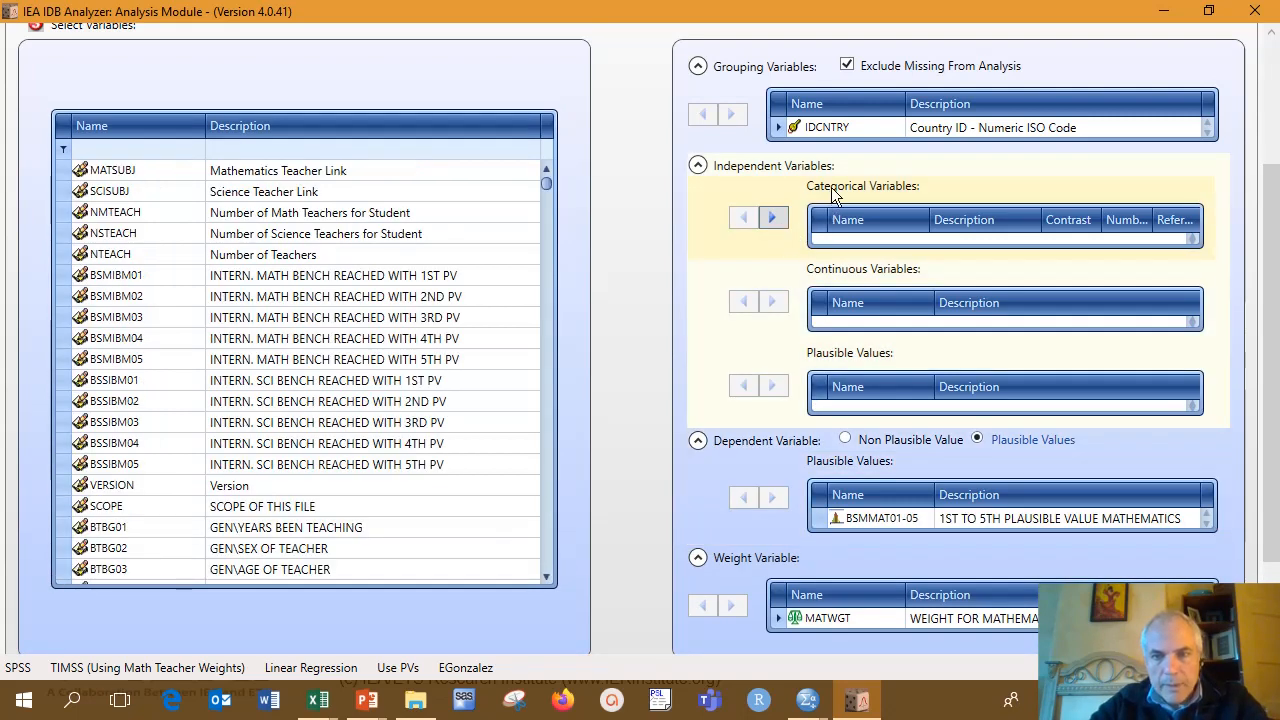
pyautogui.click(318, 148)
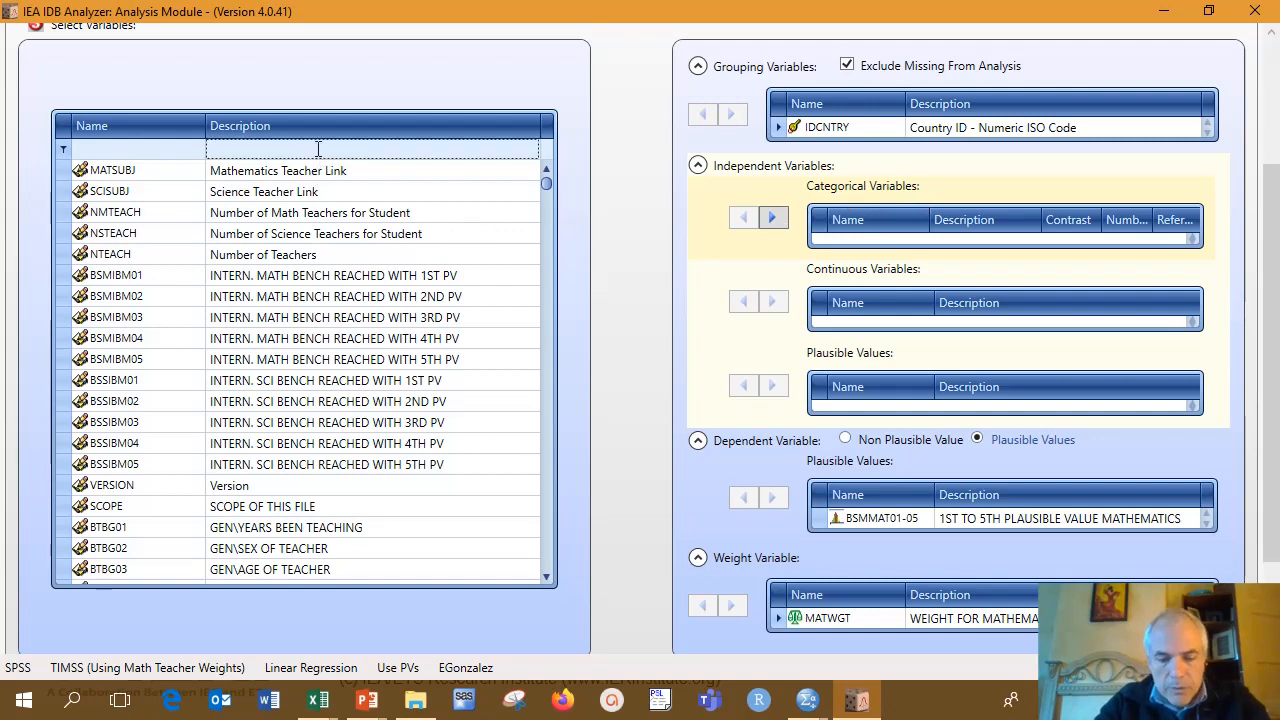
pyautogui.write('book')
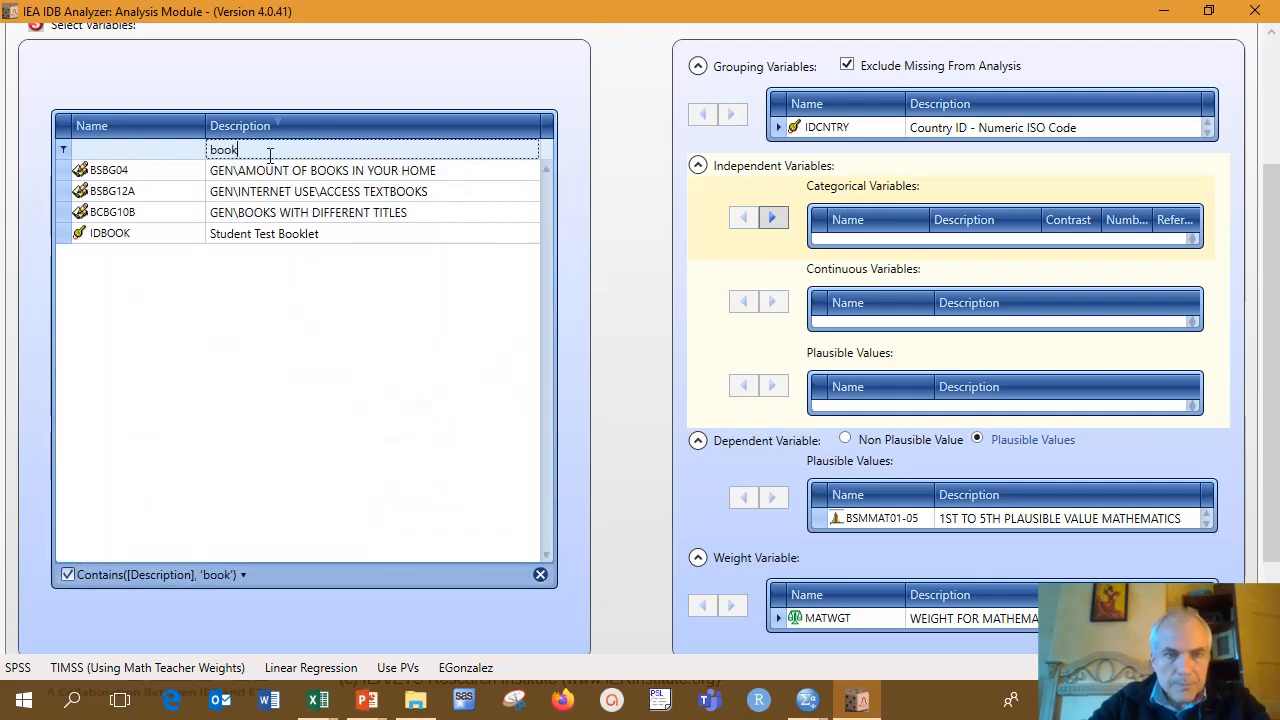
pyautogui.click(280, 172)
pyautogui.click(772, 218)
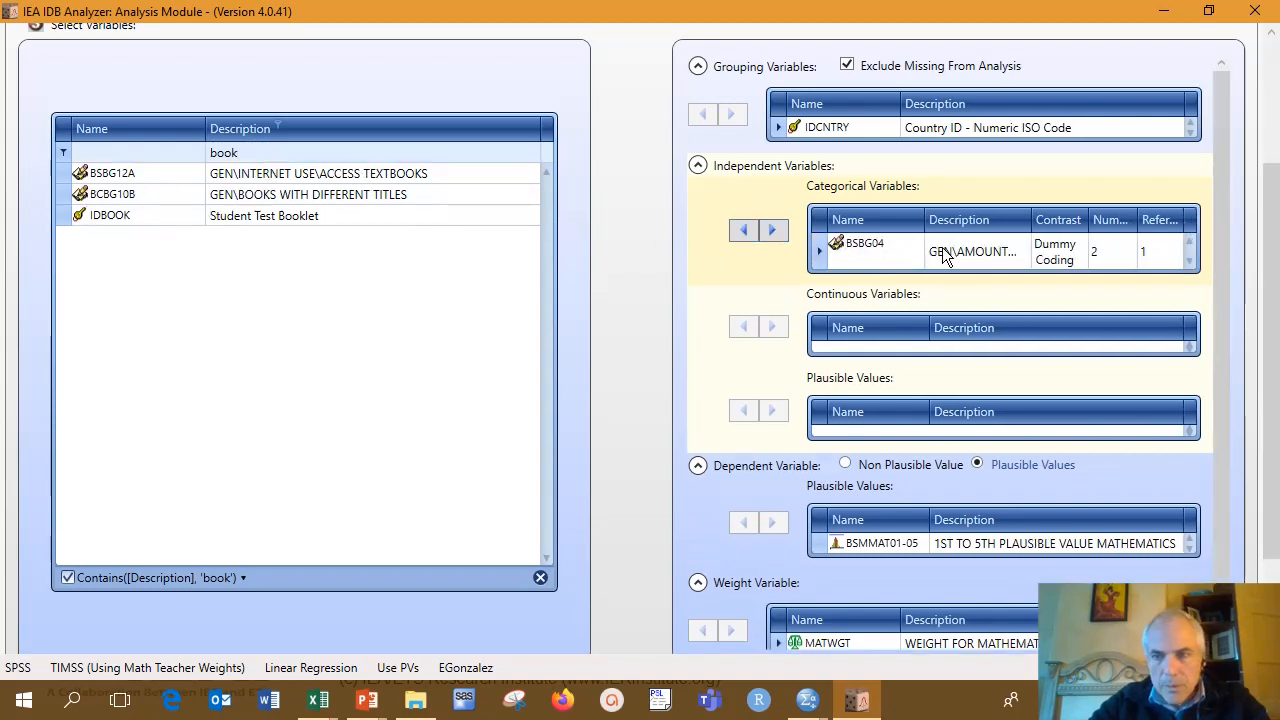
# Step: Check the variable details of BSBG04 for its value labels to determine the number of categories
pyautogui.click(1098, 250)
pyautogui.click(1127, 252)
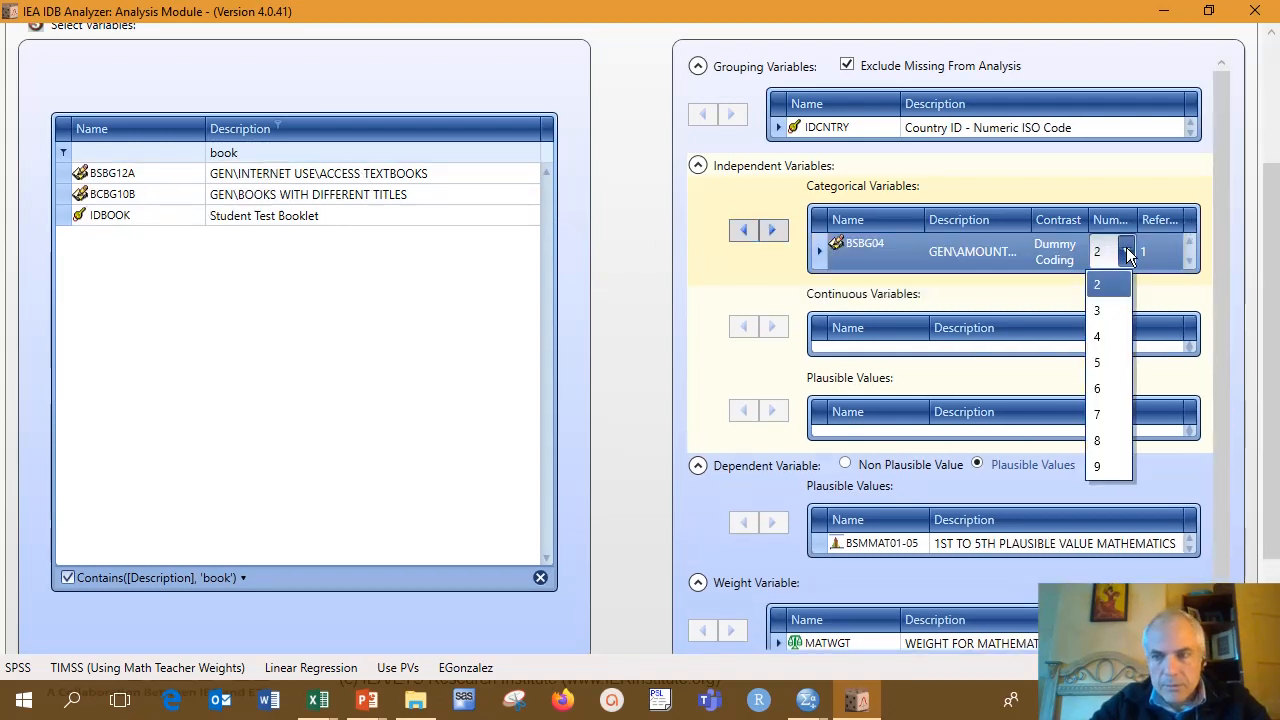
pyautogui.click(1126, 190)
pyautogui.click(980, 252)
pyautogui.rightClick(978, 254)
pyautogui.click(886, 241)
pyautogui.rightClick(882, 242)
pyautogui.click(838, 258)
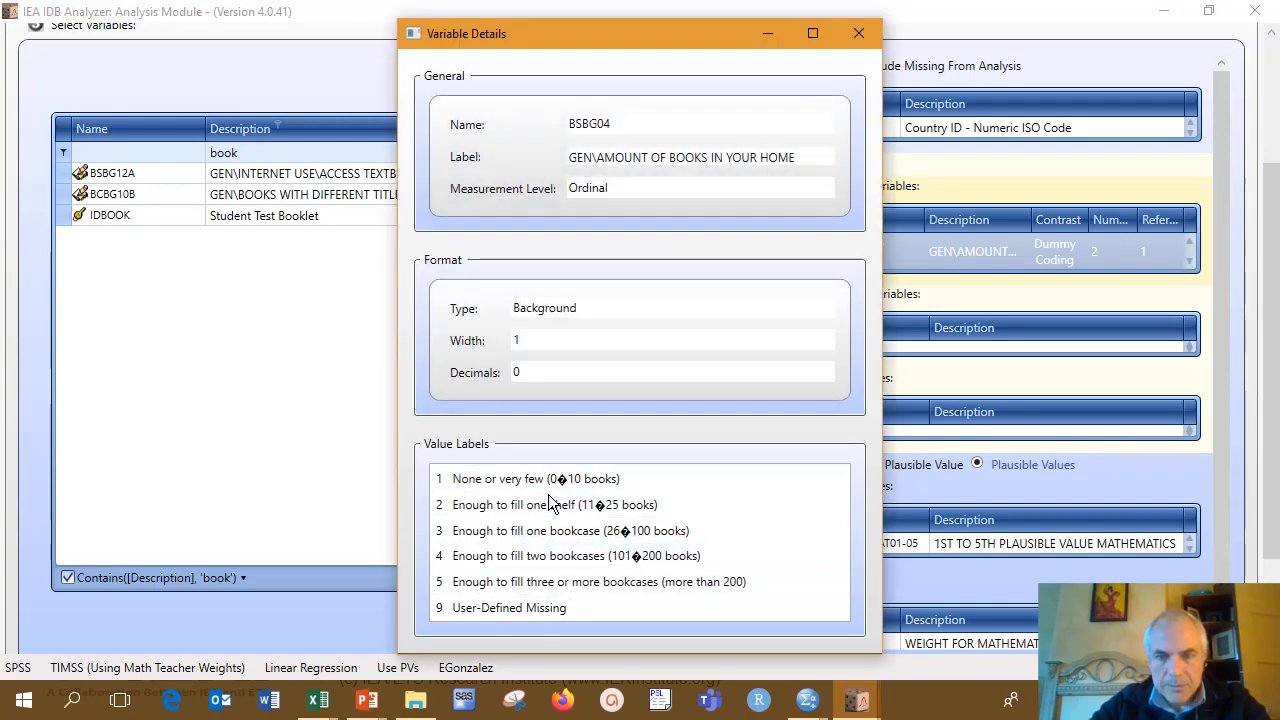
pyautogui.click(858, 33)
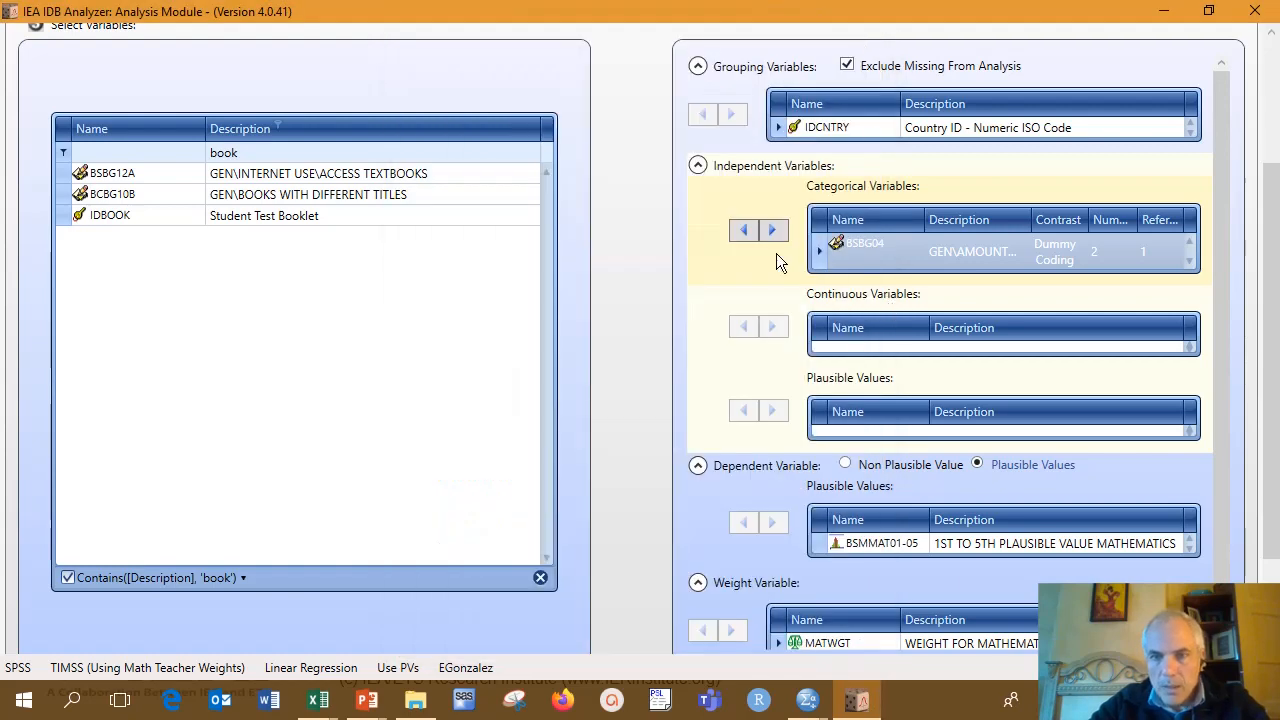
# Step: Filter the variable descriptions by "locatio" and add BCBG05B, immediate area of school location, as a categorical independent variable
pyautogui.click(280, 152)
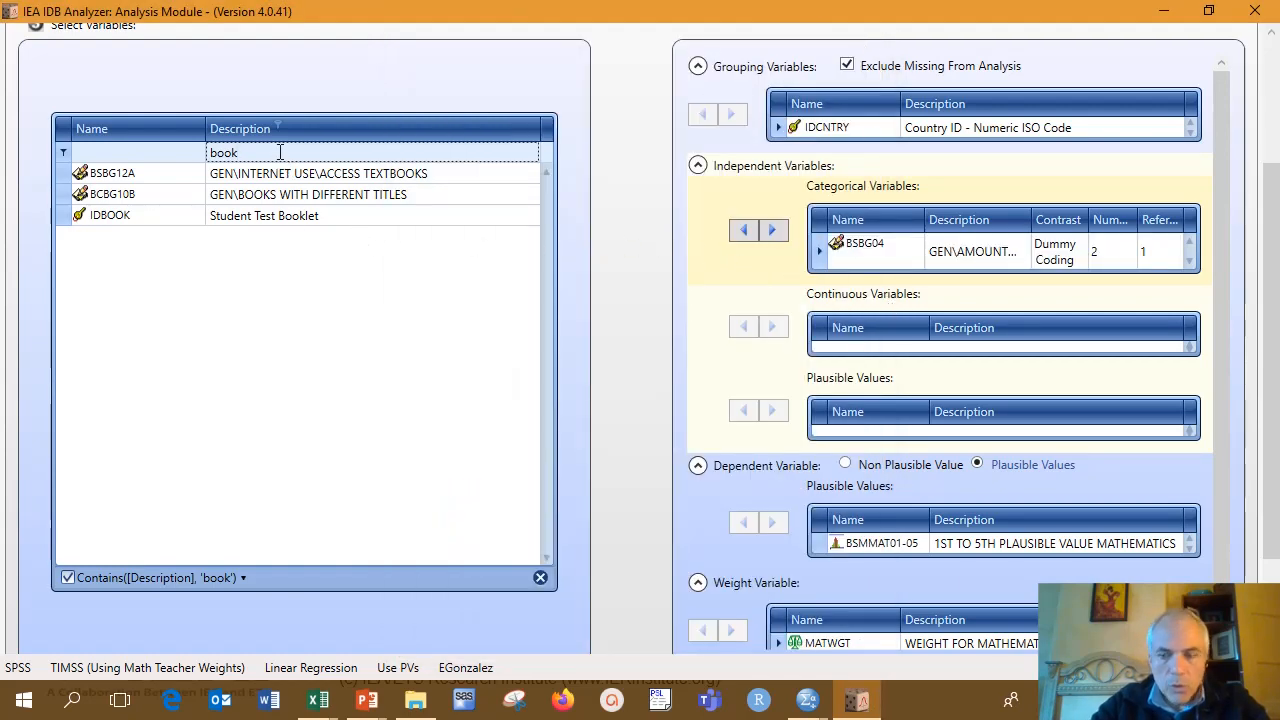
pyautogui.press('BackSpace')
pyautogui.press('BackSpace')
pyautogui.press('BackSpace')
pyautogui.press('BackSpace')
pyautogui.write('lo')
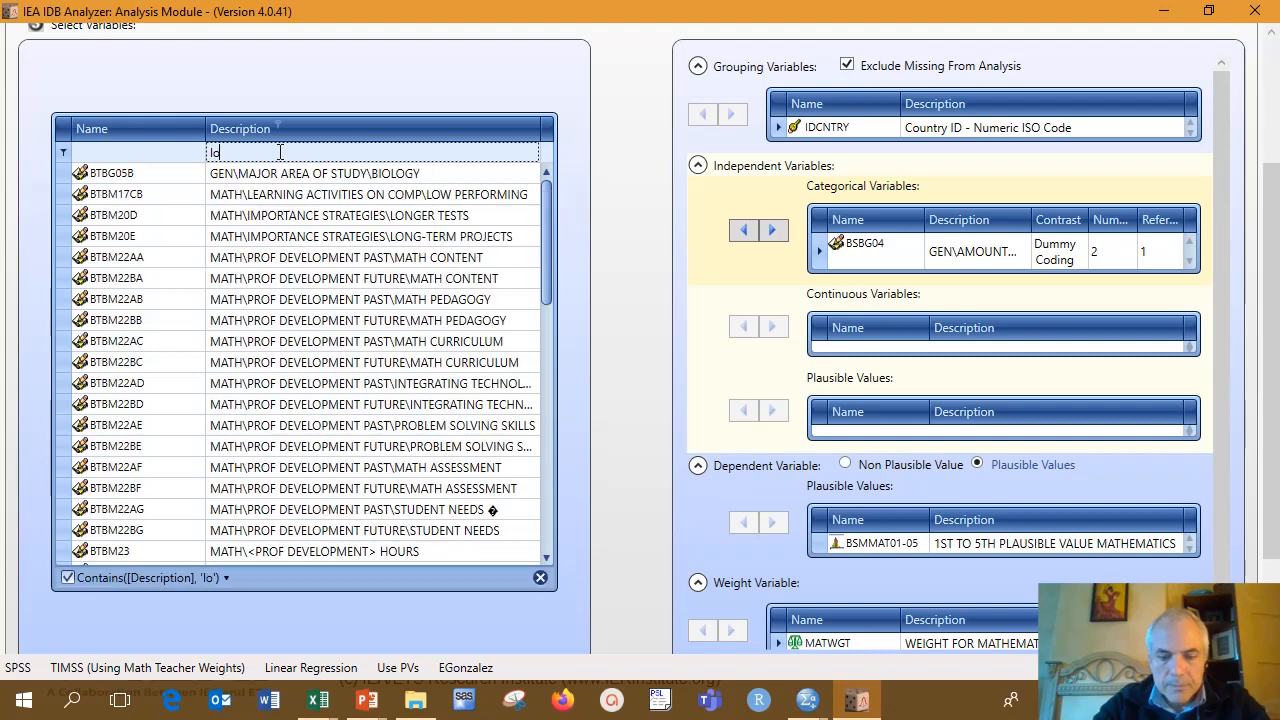
pyautogui.write('catio')
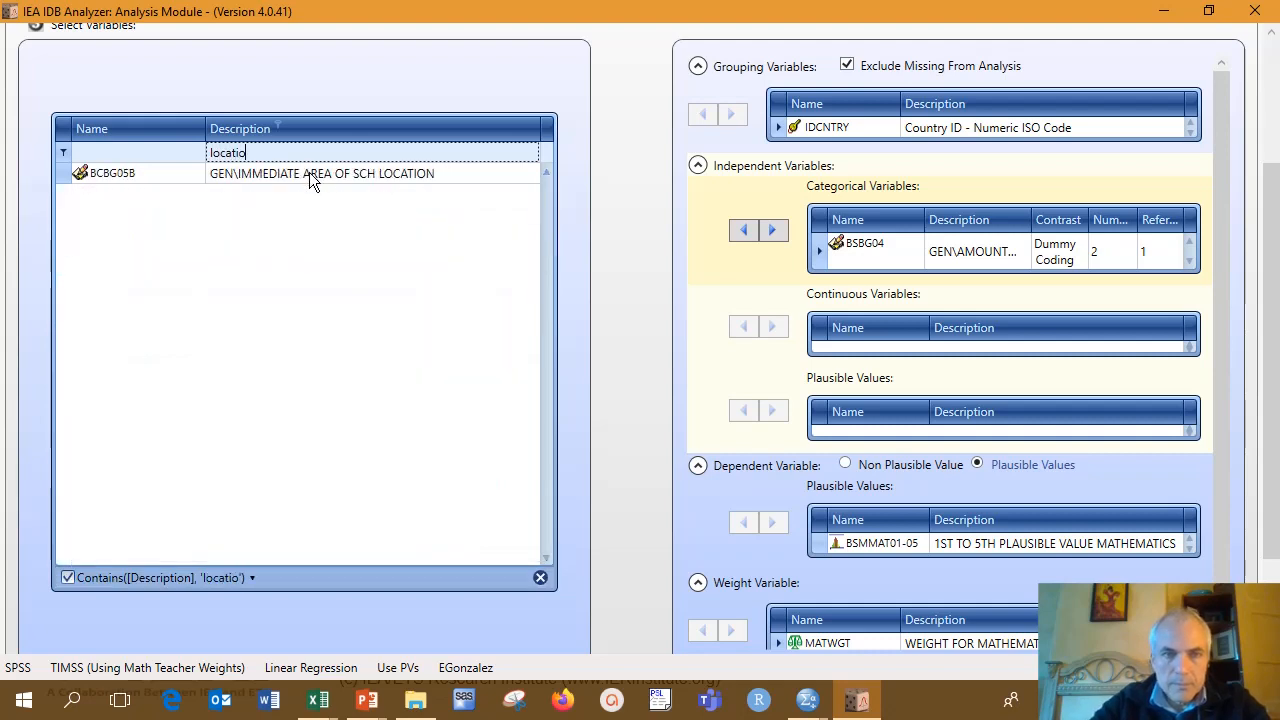
pyautogui.click(309, 173)
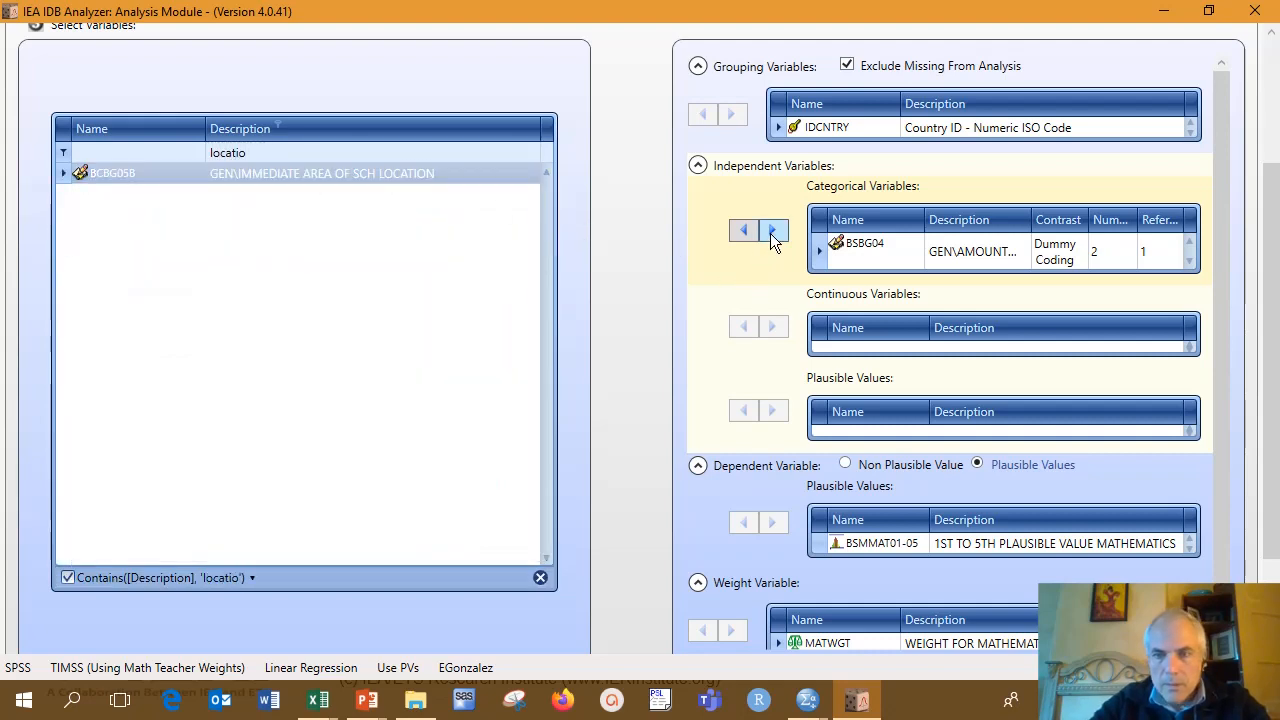
pyautogui.click(771, 232)
# Step: Check the value labels of BCBG05B in its variable details
pyautogui.rightClick(888, 287)
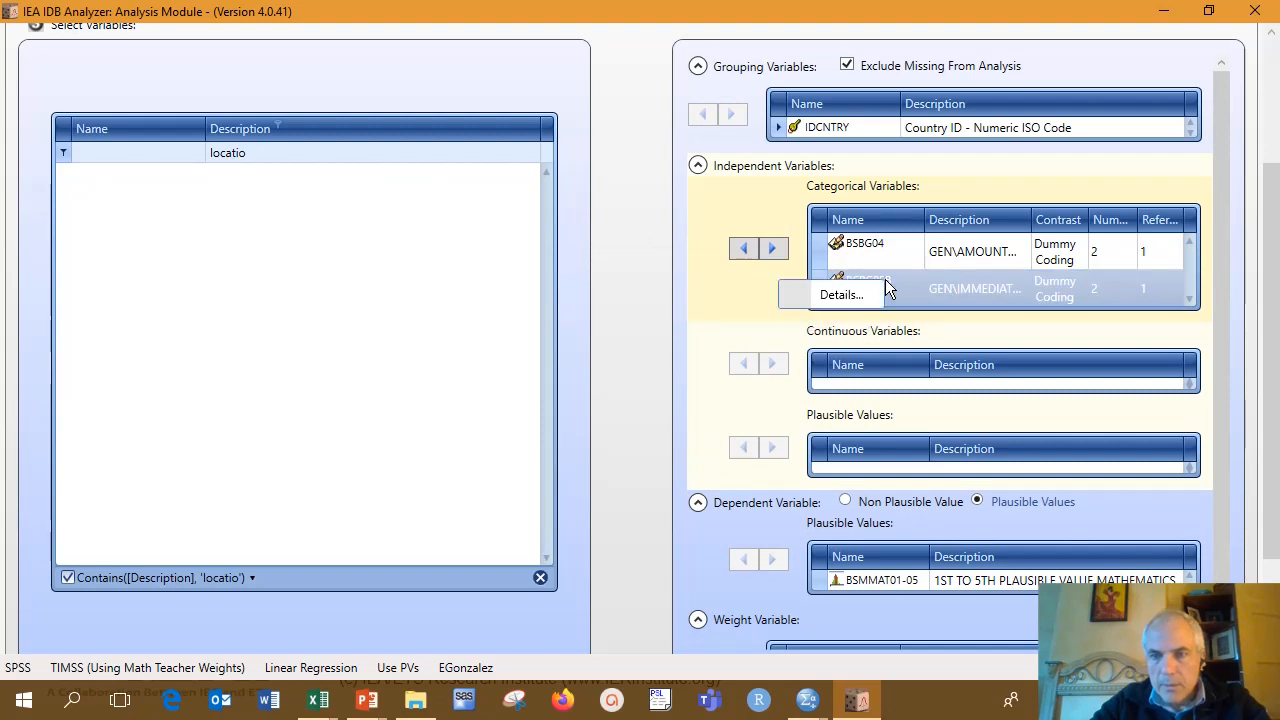
pyautogui.click(840, 291)
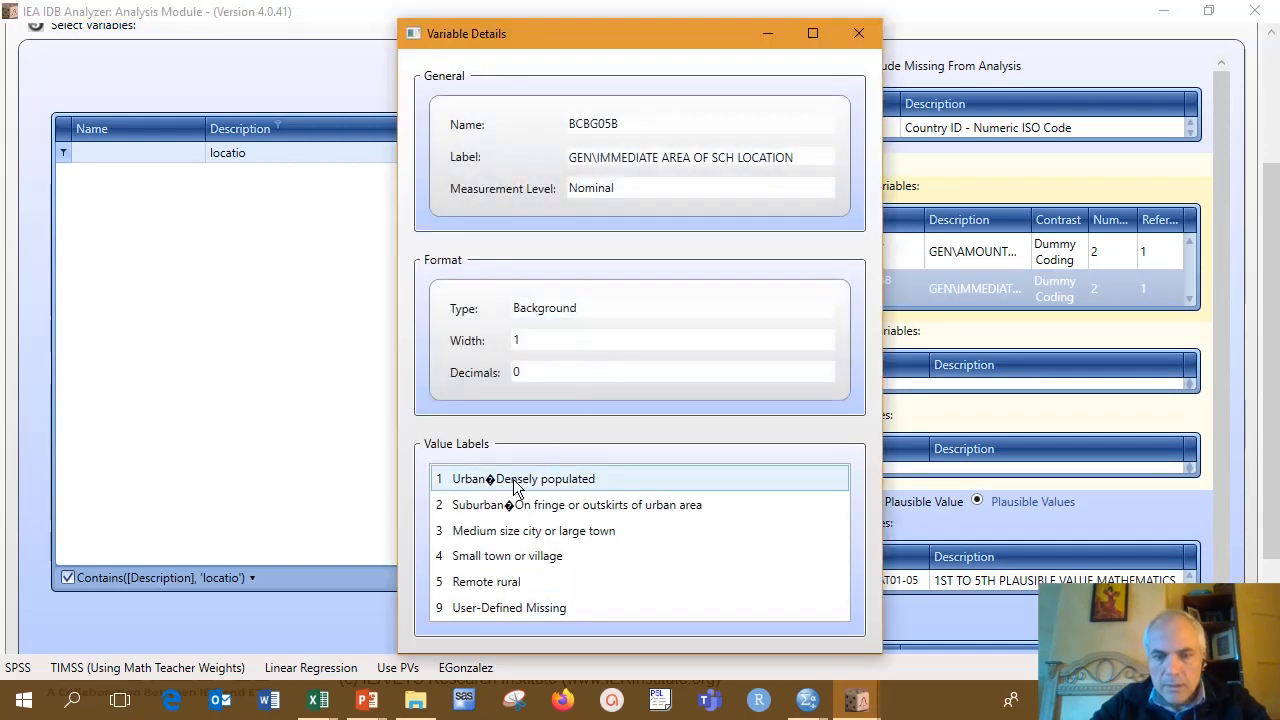
pyautogui.click(860, 36)
# Step: Set the number of categories to 5 for both BSBG04 and BCBG05B
pyautogui.click(1105, 254)
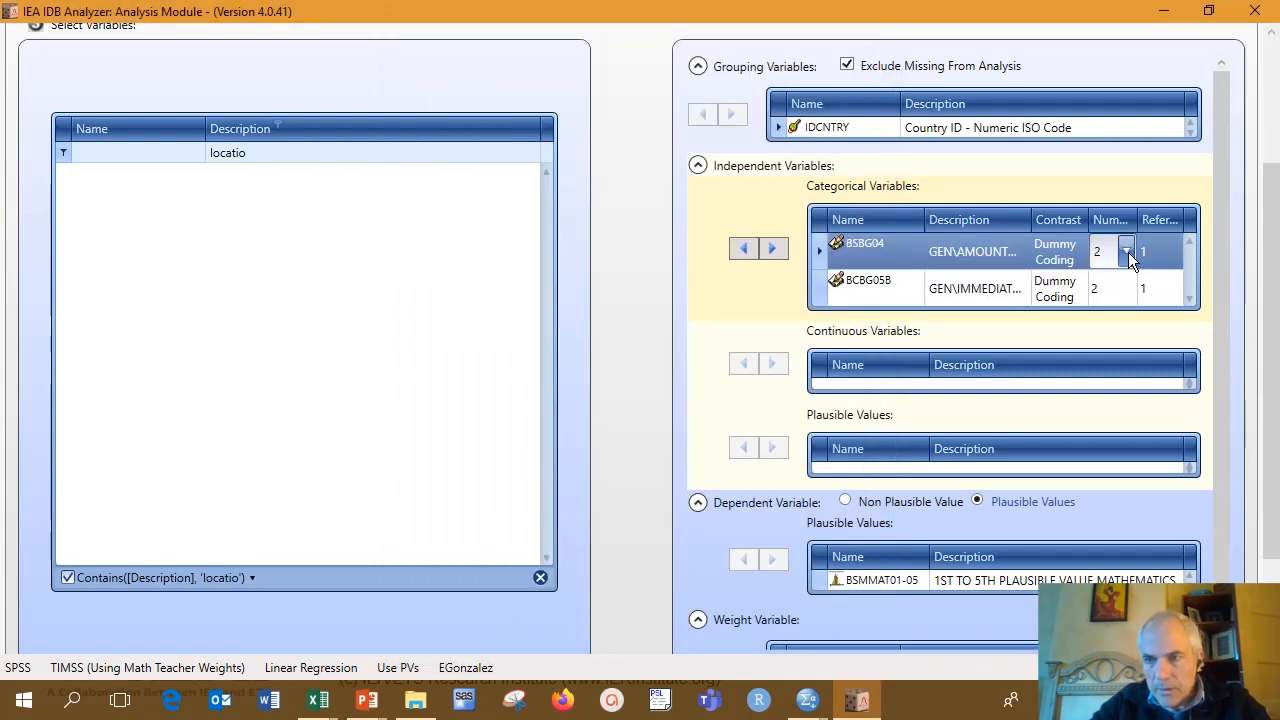
pyautogui.click(1128, 252)
pyautogui.click(1116, 363)
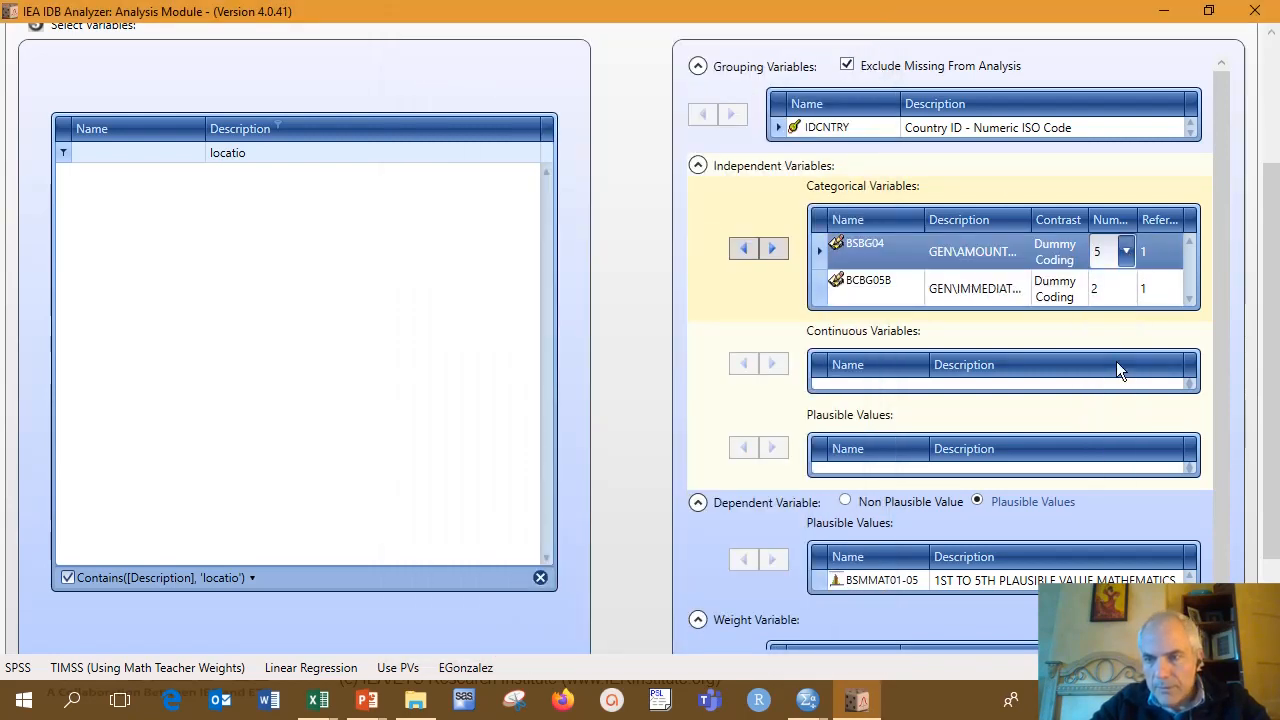
pyautogui.click(1125, 290)
pyautogui.click(1125, 290)
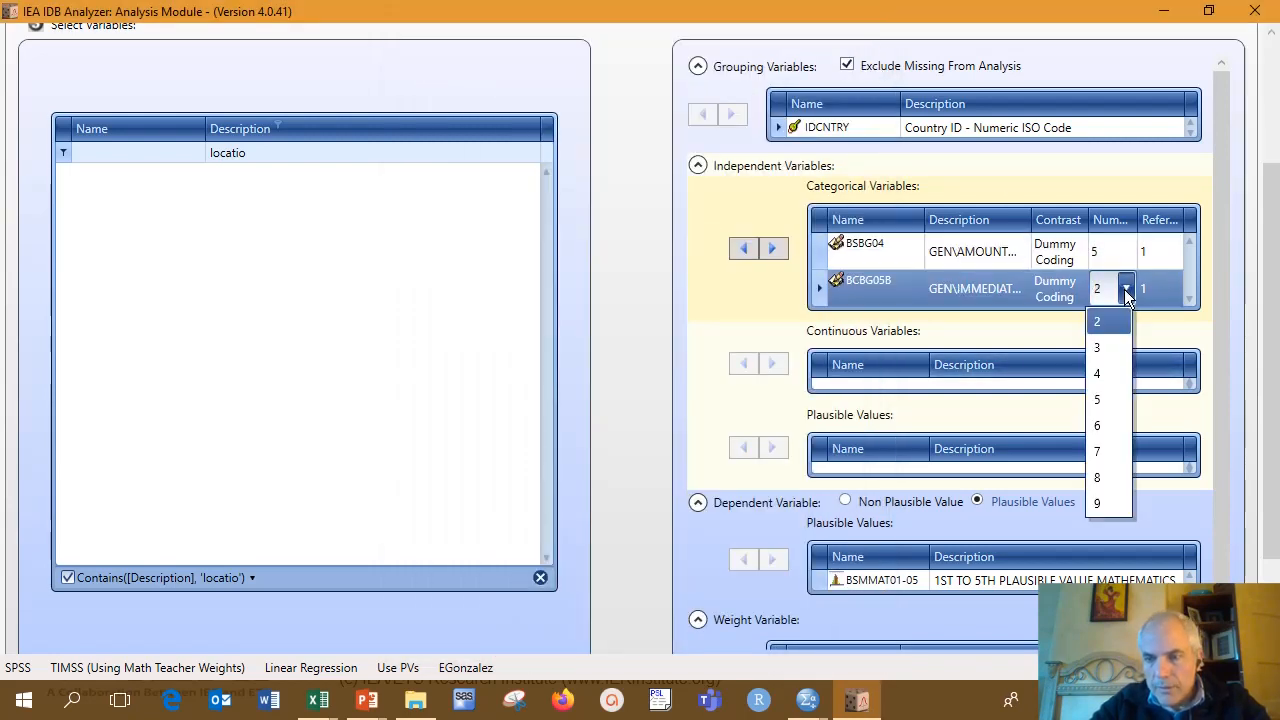
pyautogui.click(1108, 400)
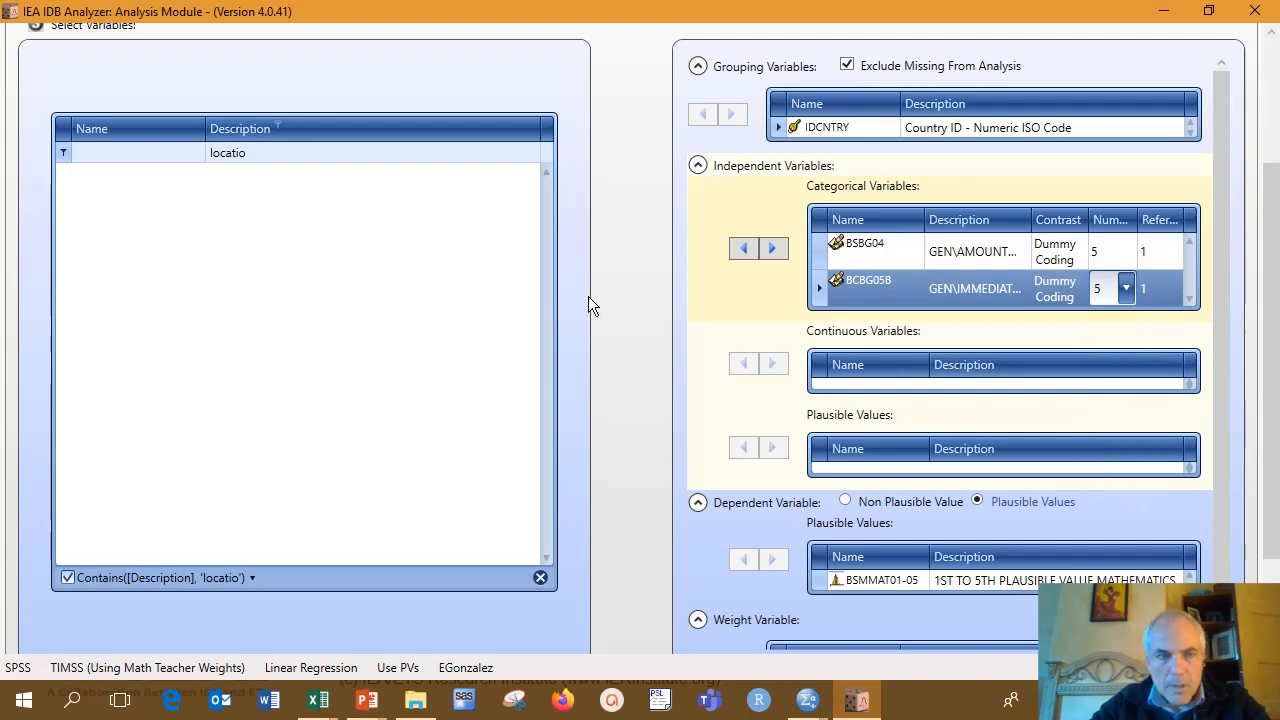
# Step: Filter the variable descriptions by "stu" and add BTBG05A, major area of study mathematics, as a categorical independent variable
pyautogui.click(402, 155)
pyautogui.press('BackSpace')
pyautogui.press('BackSpace')
pyautogui.press('BackSpace')
pyautogui.press('BackSpace')
pyautogui.press('BackSpace')
pyautogui.press('BackSpace')
pyautogui.press('BackSpace')
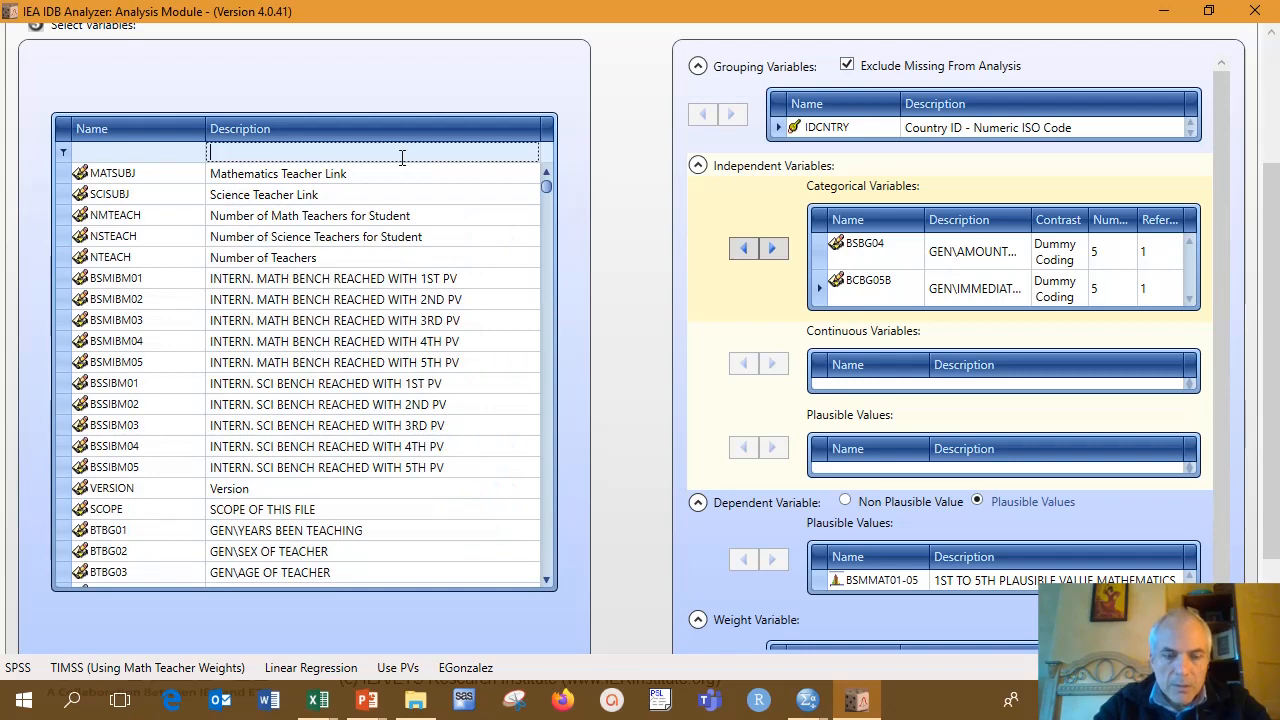
pyautogui.write('studi')
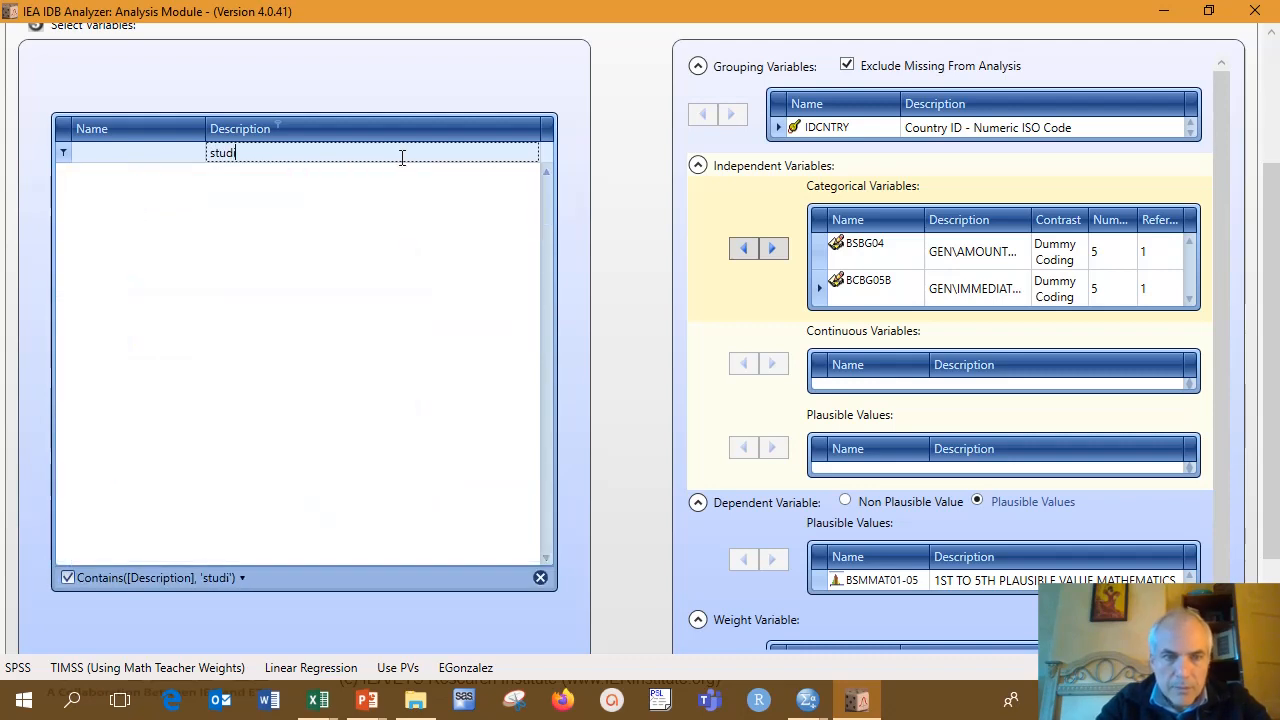
pyautogui.press('BackSpace')
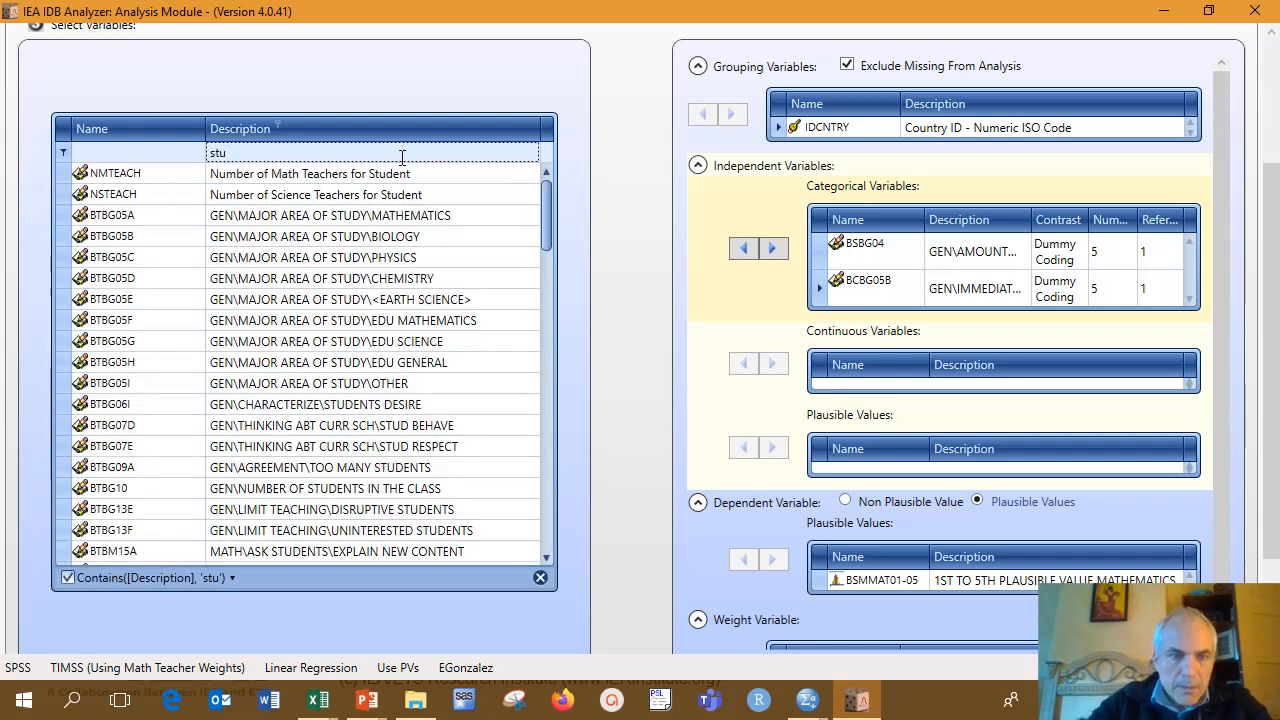
pyautogui.click(305, 217)
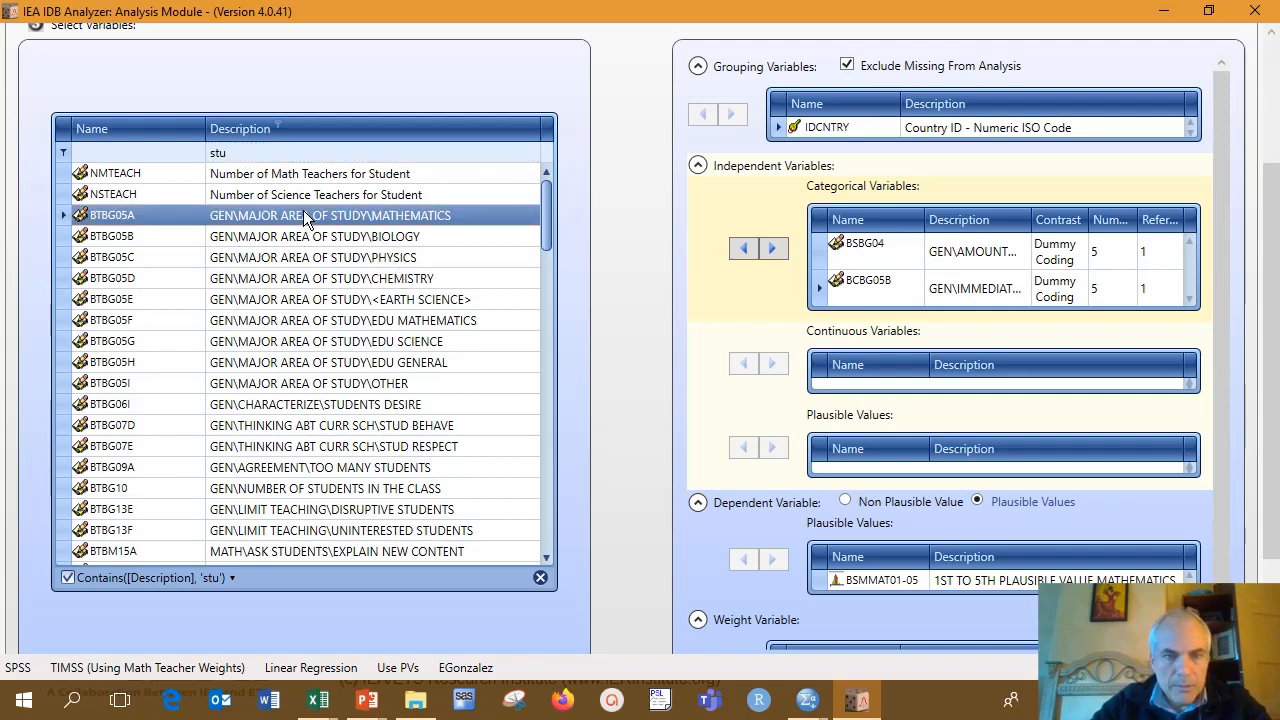
pyautogui.click(772, 248)
# Step: Examine the value labels of BTBG05A and review the variables chosen for the regression
pyautogui.click(910, 320)
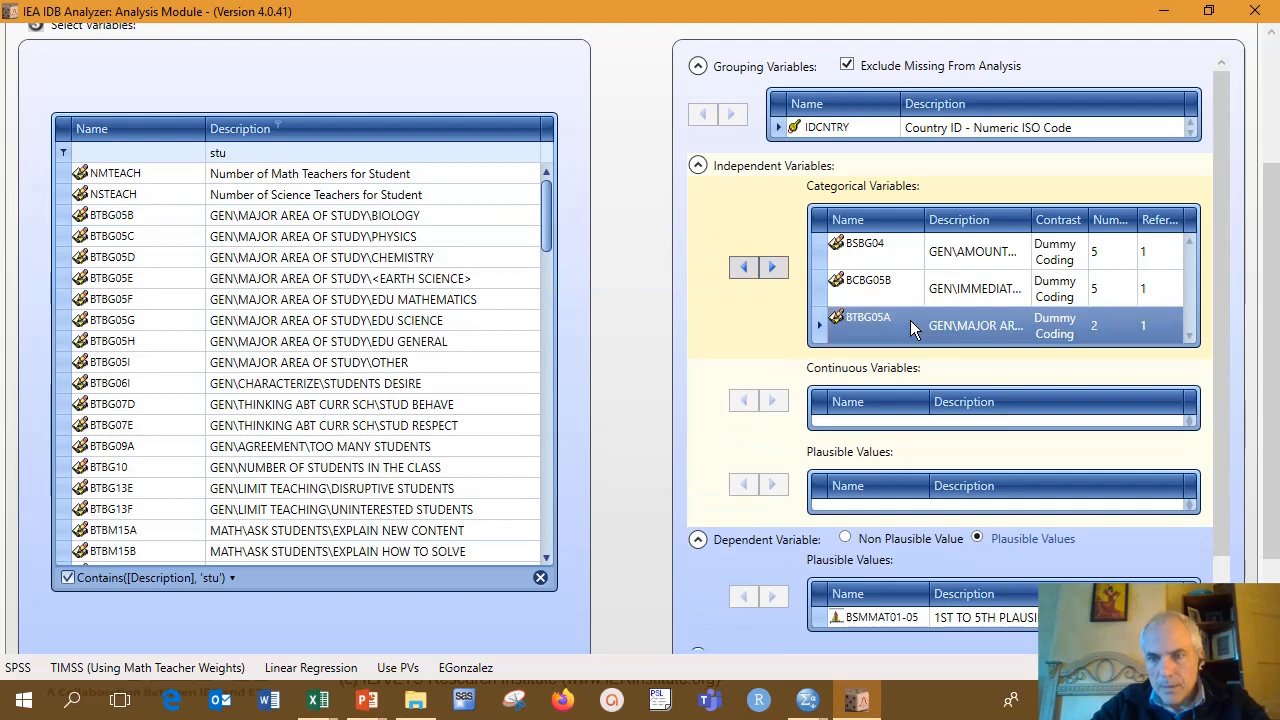
pyautogui.rightClick(909, 320)
pyautogui.click(866, 336)
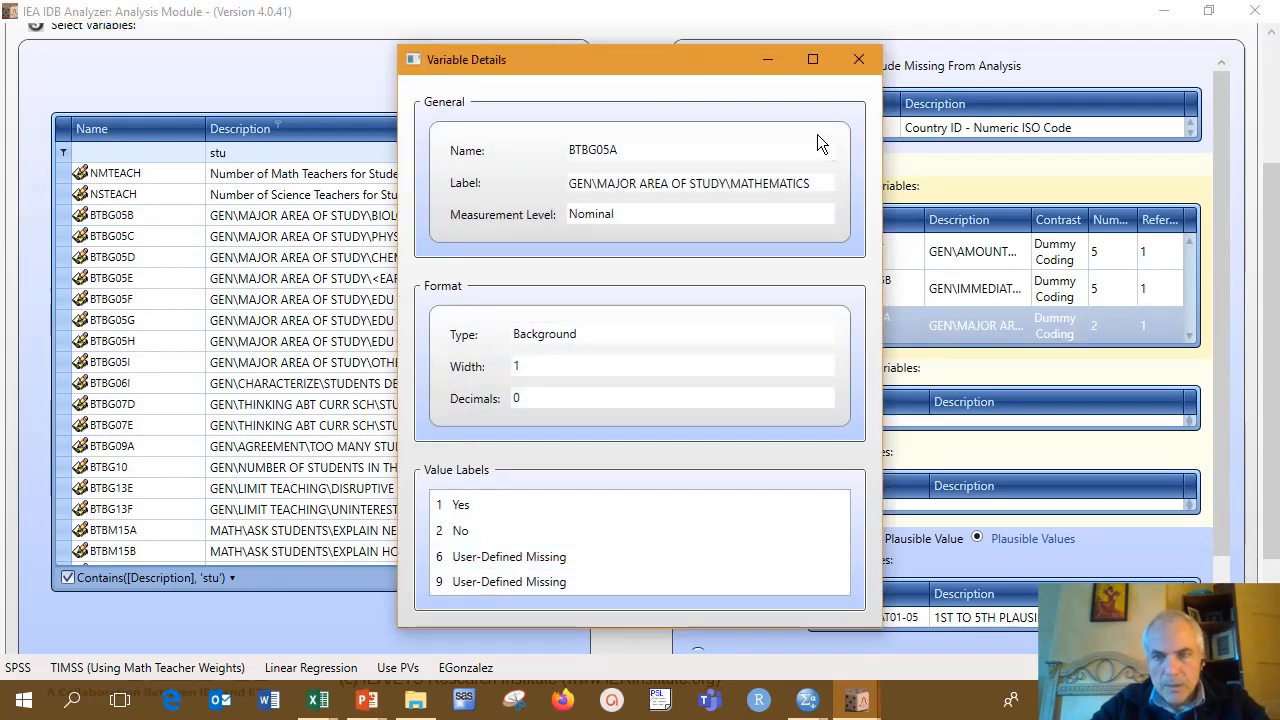
pyautogui.click(858, 59)
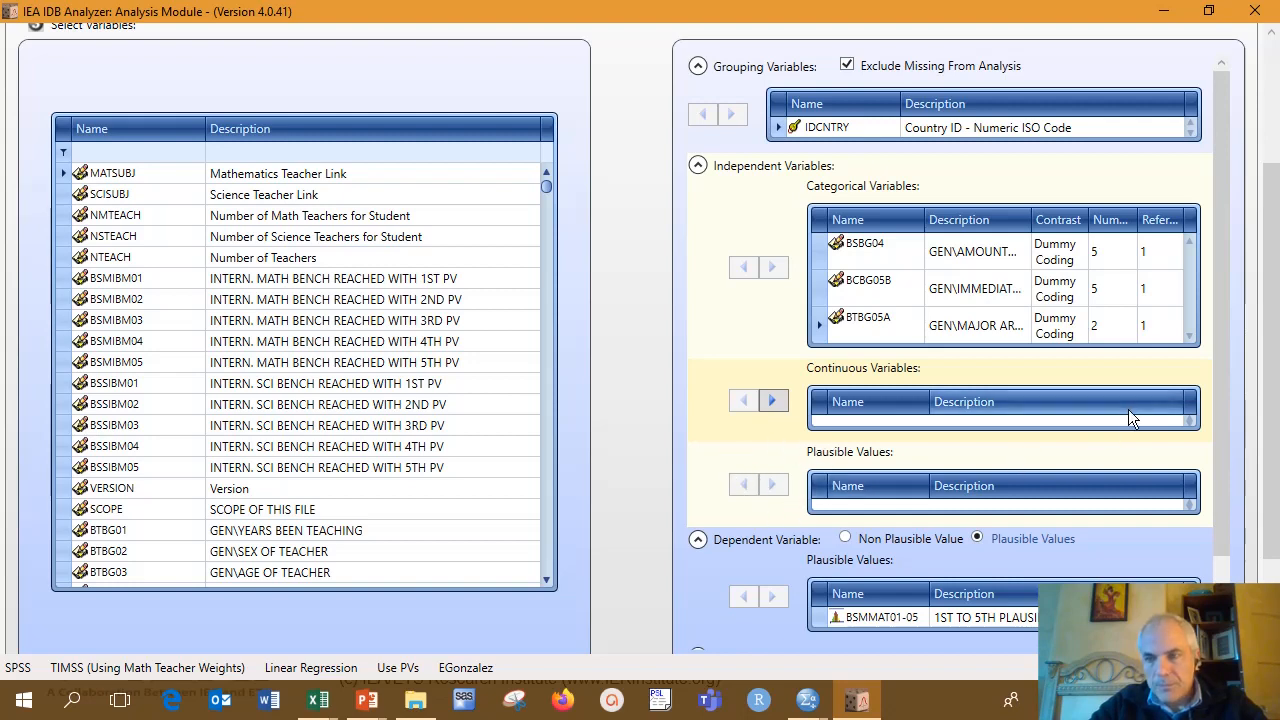
pyautogui.scroll(-2, 1223, 341)
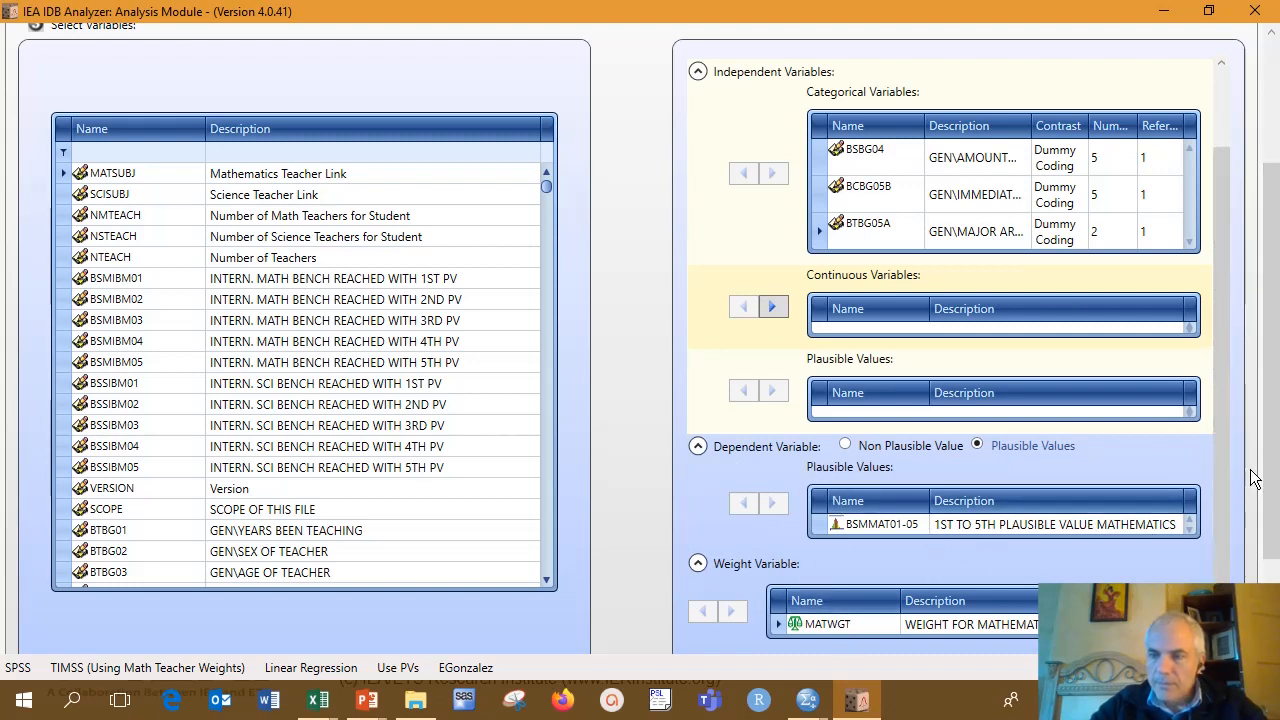
# Step: Define the output files of the regression as RegMathFromLocationStudyMathBooksInHome in the TIMSS 2019 Work folder
pyautogui.moveTo(1270, 451); pyautogui.dragTo(1270, 533)
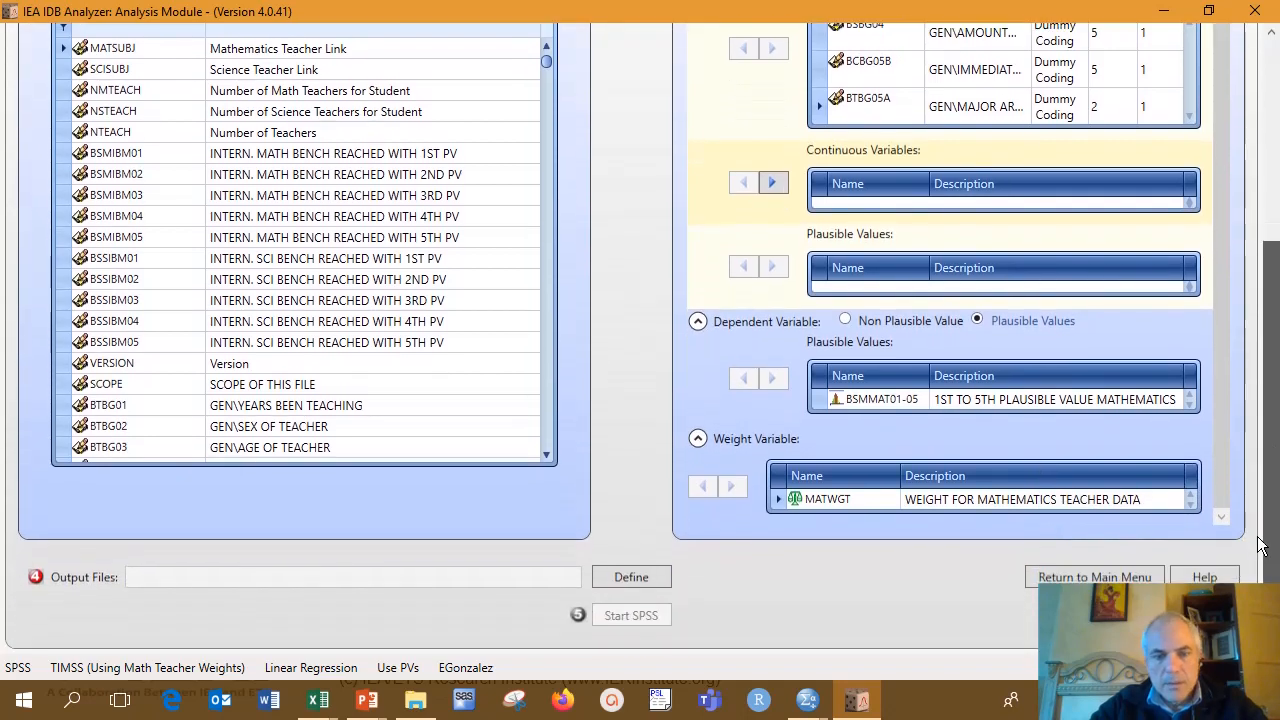
pyautogui.click(659, 578)
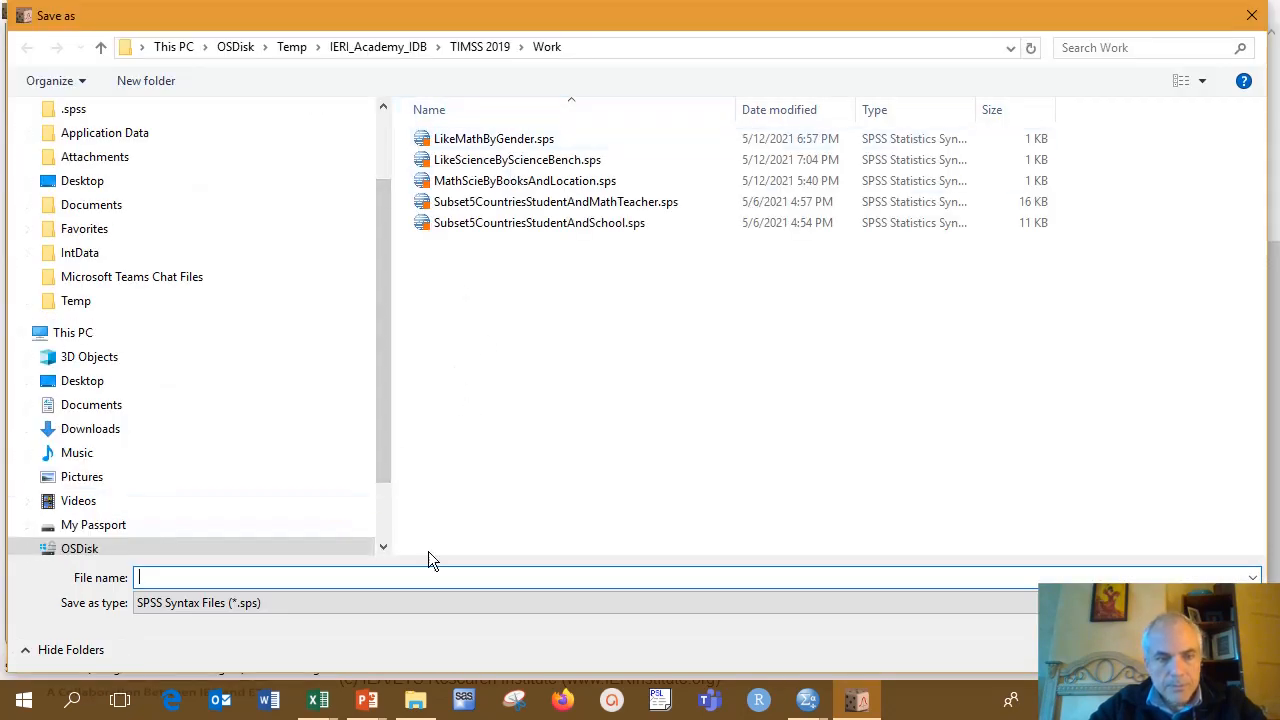
pyautogui.write('P')
pyautogui.press('BackSpace')
pyautogui.write('RegMath')
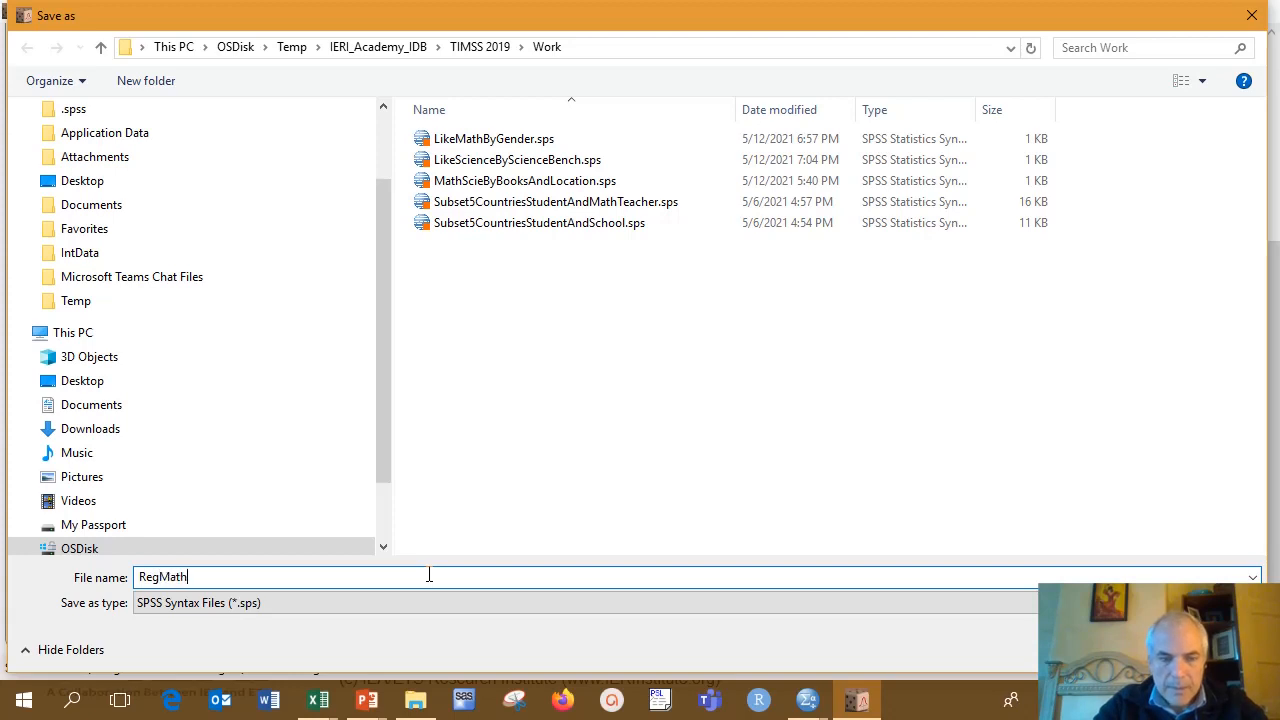
pyautogui.write('FromLocationStudyMath')
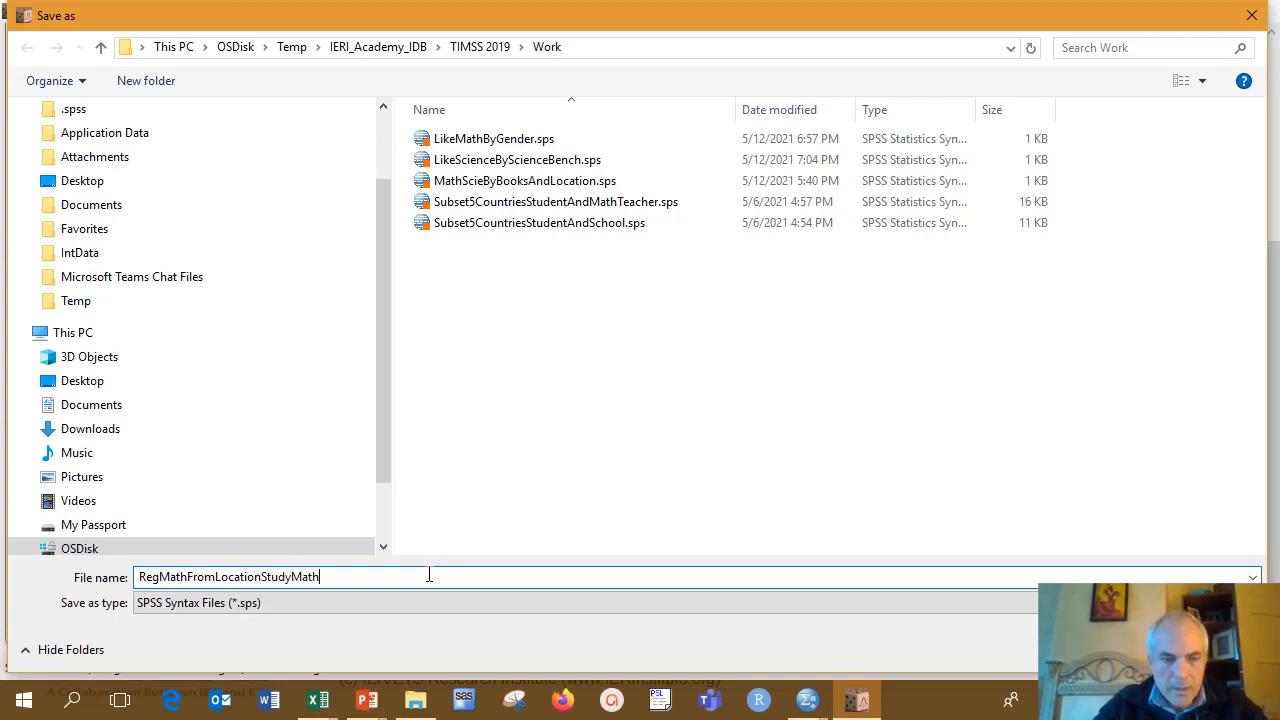
pyautogui.write('Books')
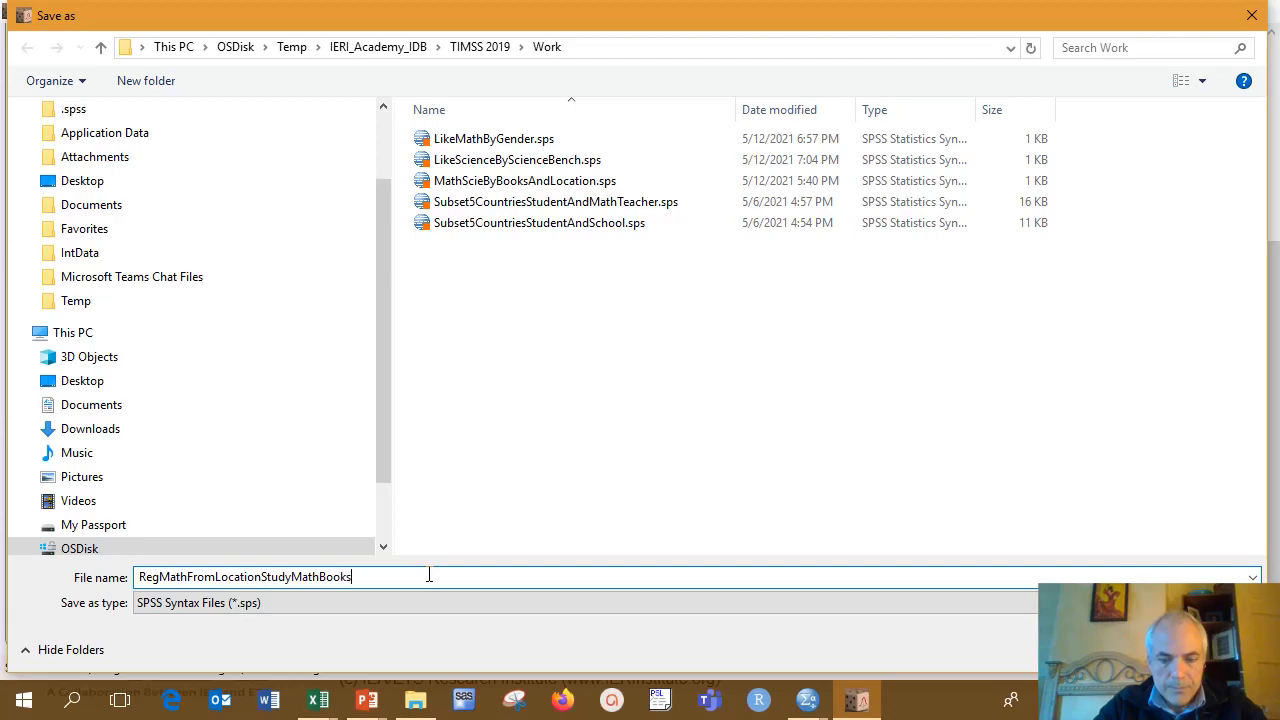
pyautogui.write('InHome')
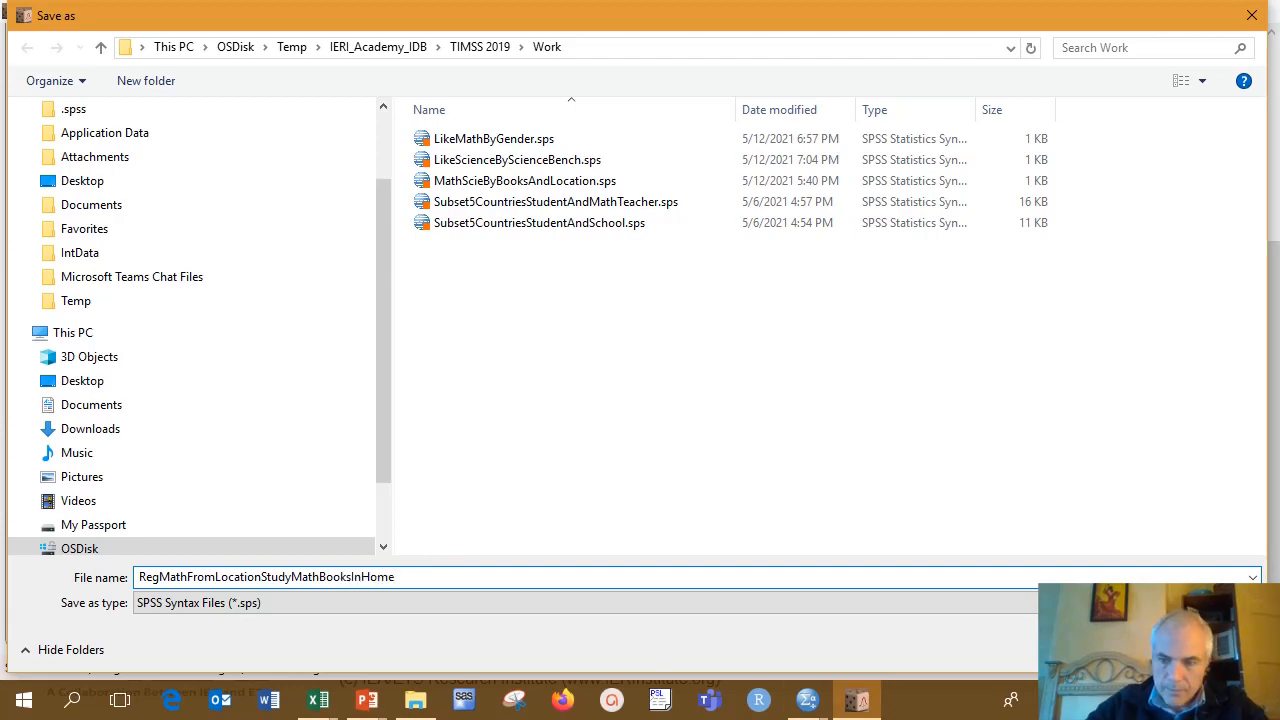
pyautogui.press('Return')
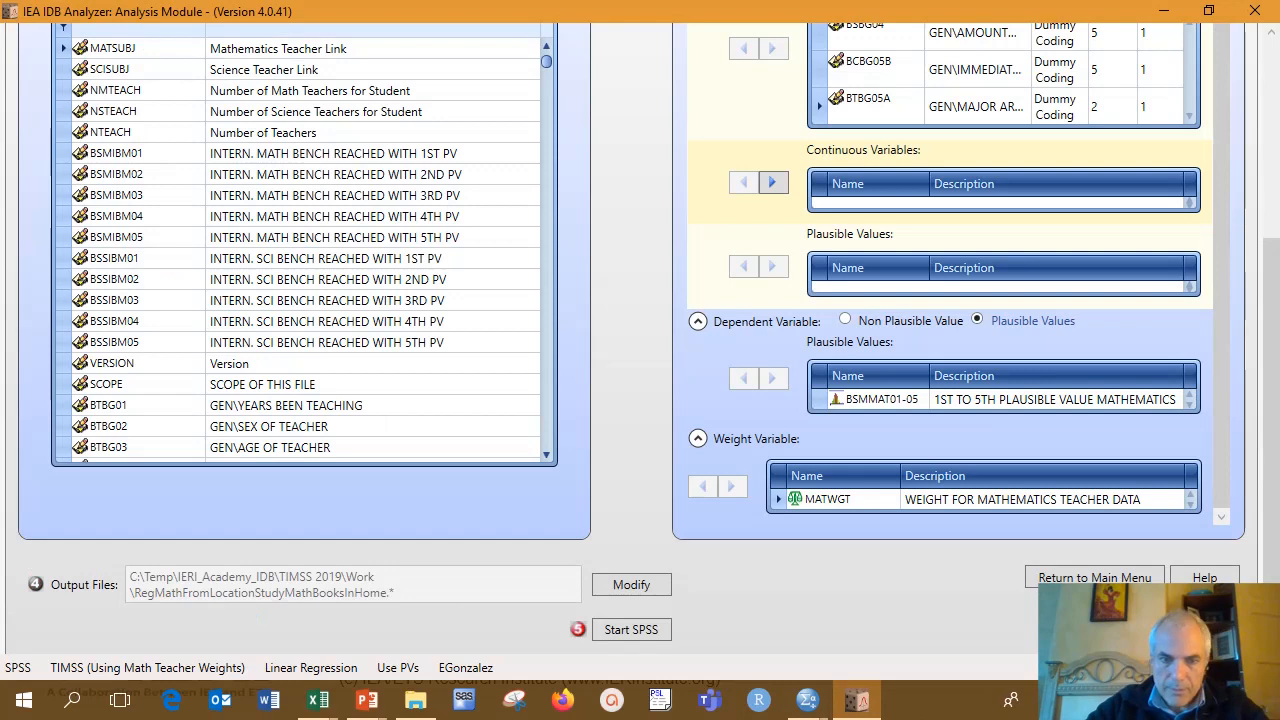
# Step: Generate the regression syntax in SPSS and run the whole script
pyautogui.click(609, 630)
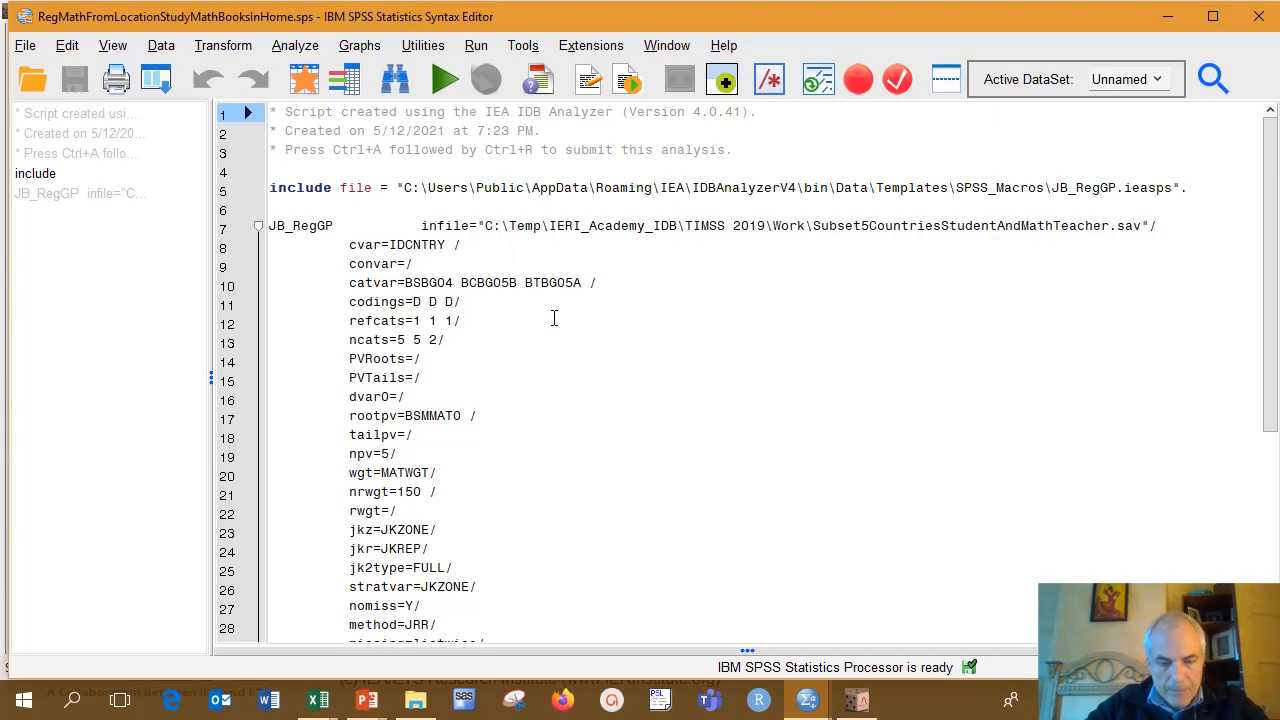
pyautogui.scroll(-2, 554, 318)
pyautogui.scroll(2, 554, 318)
pyautogui.click(477, 47)
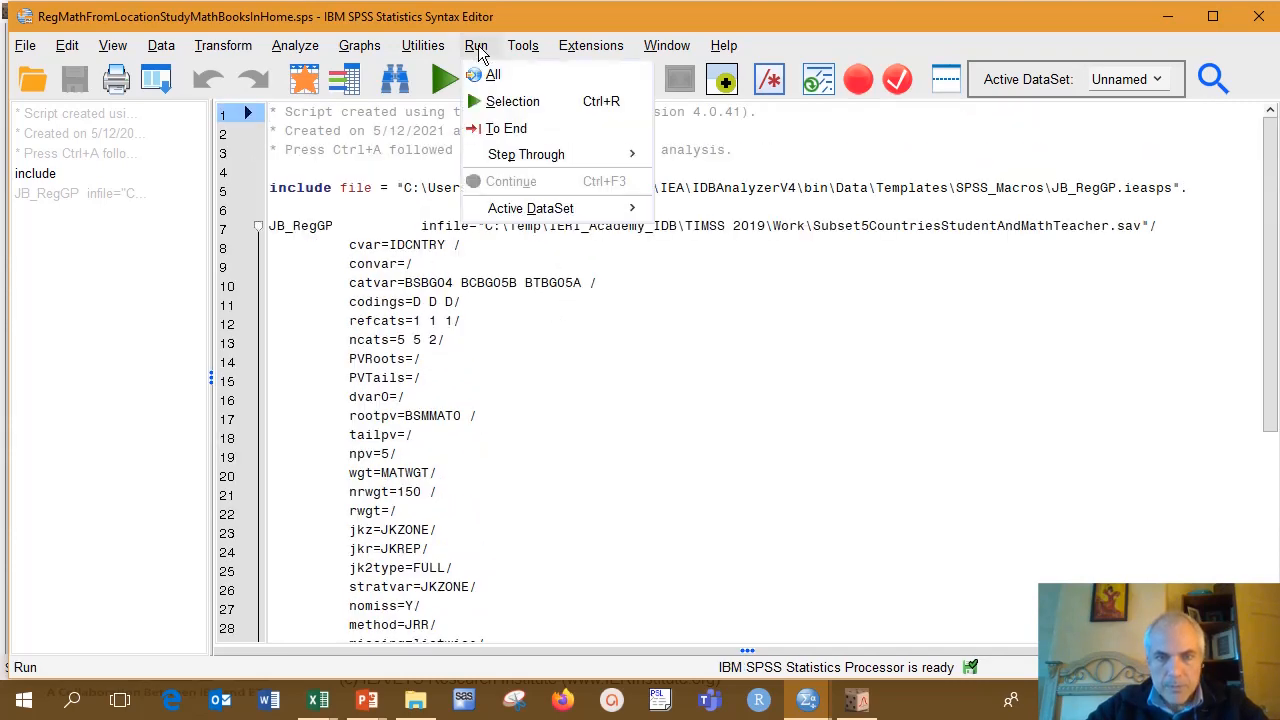
pyautogui.click(525, 77)
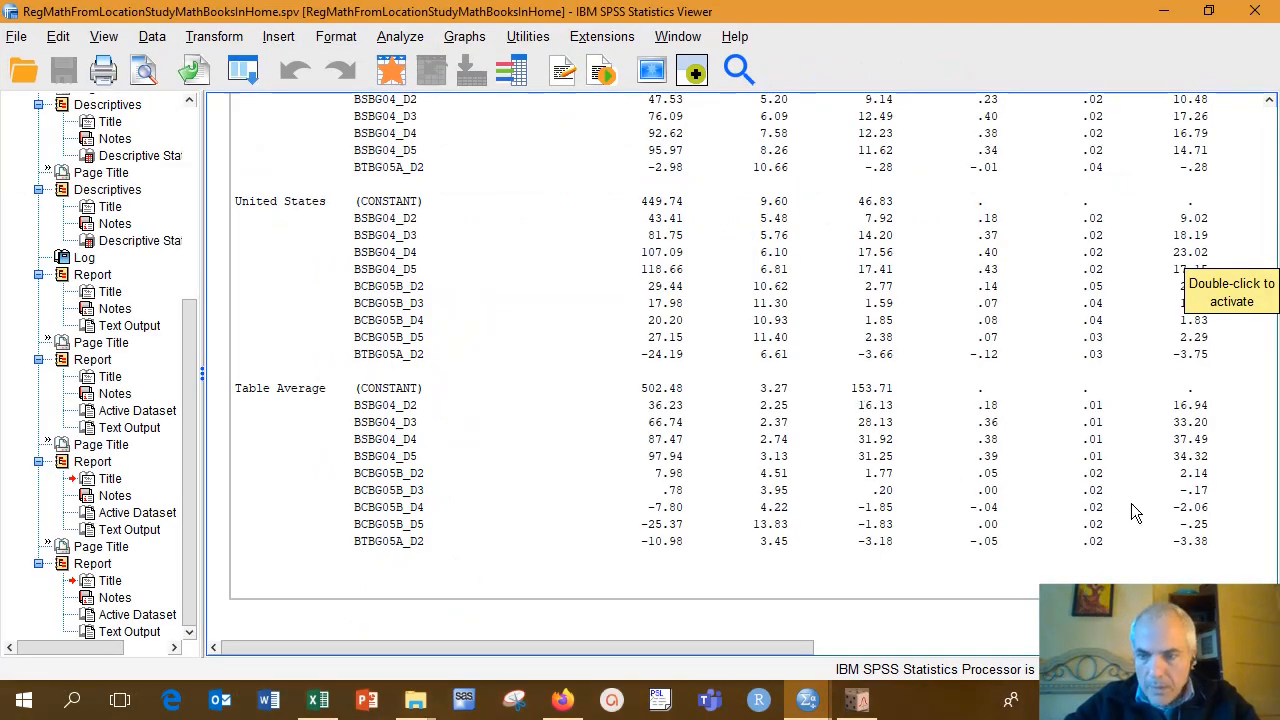
# Step: Examine the recoding and dummy-coding tables for BSBG04, BCBG05B and BTBG05A near the start of the SPSS output
pyautogui.moveTo(1268, 622); pyautogui.dragTo(1253, 113)
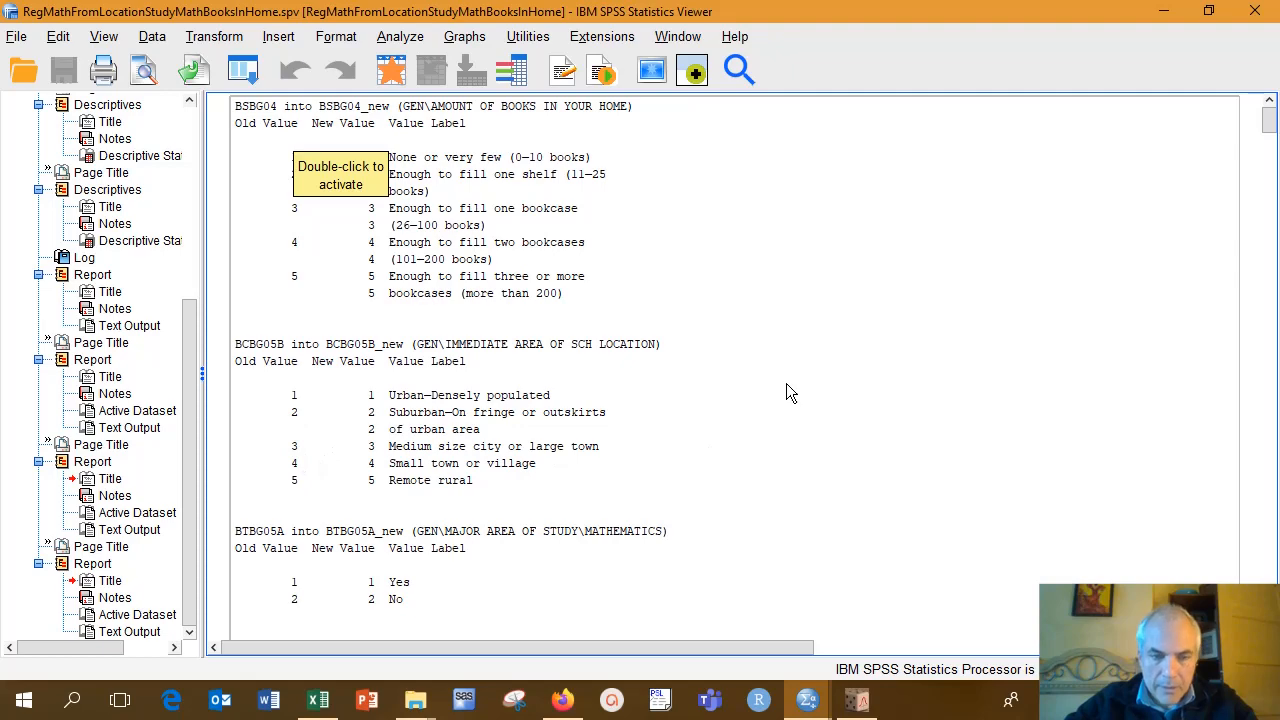
pyautogui.scroll(-10, 786, 385)
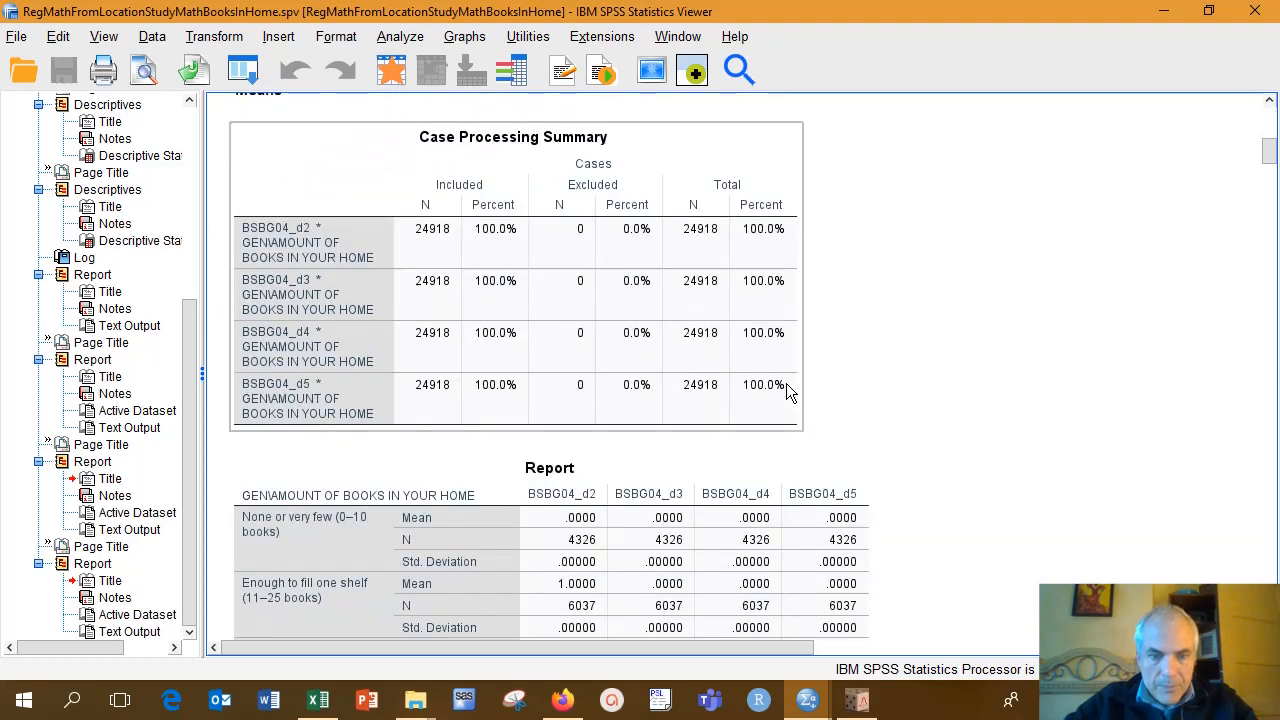
pyautogui.scroll(-5, 786, 385)
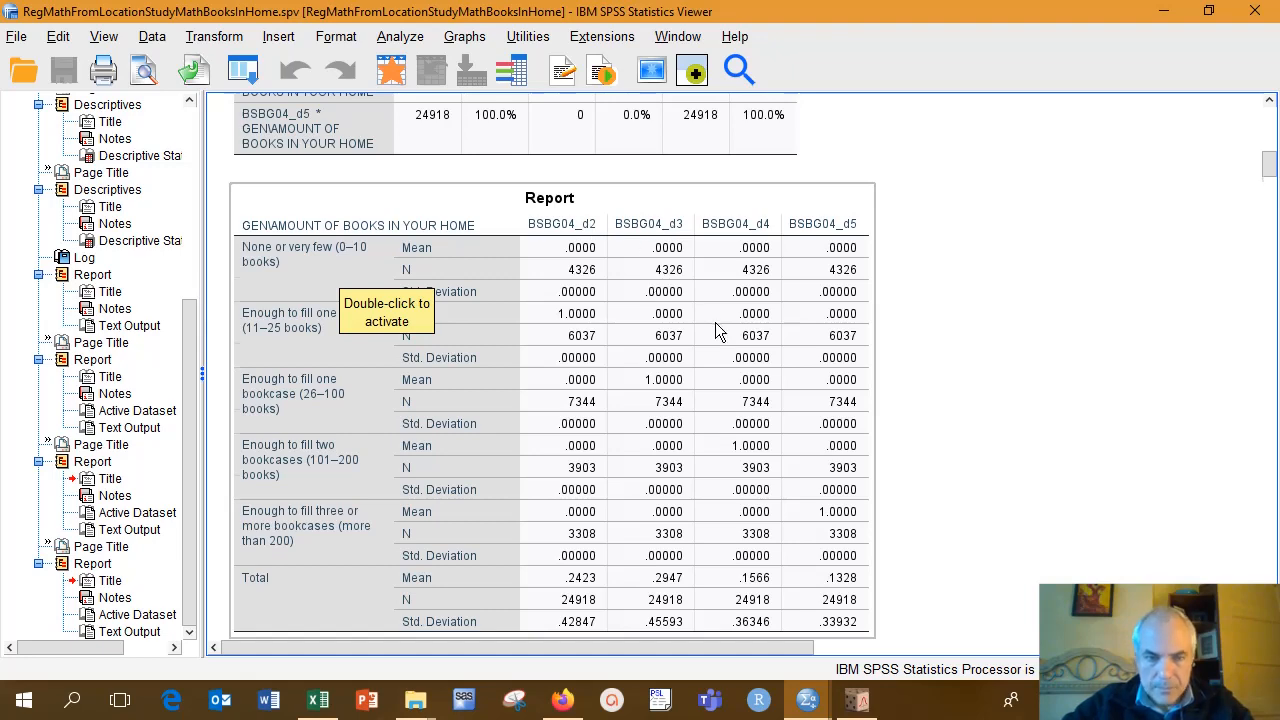
pyautogui.scroll(-10, 724, 330)
pyautogui.scroll(-5, 724, 330)
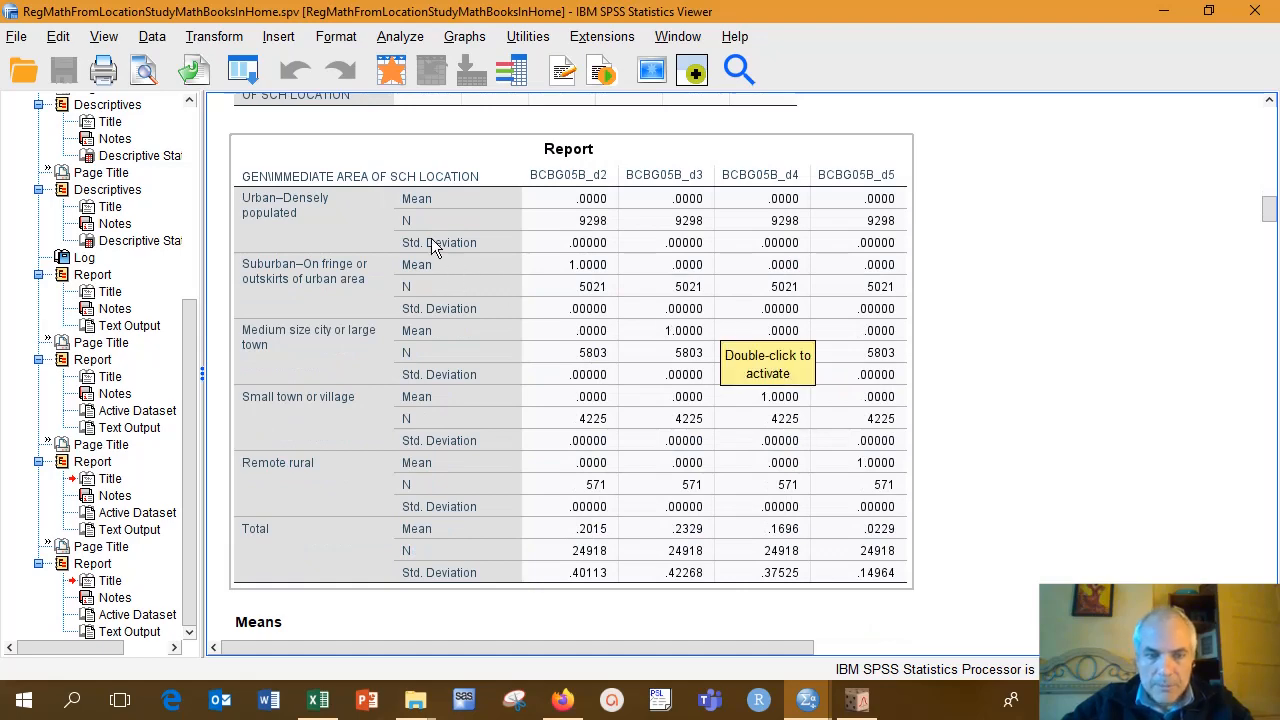
pyautogui.scroll(-6, 432, 243)
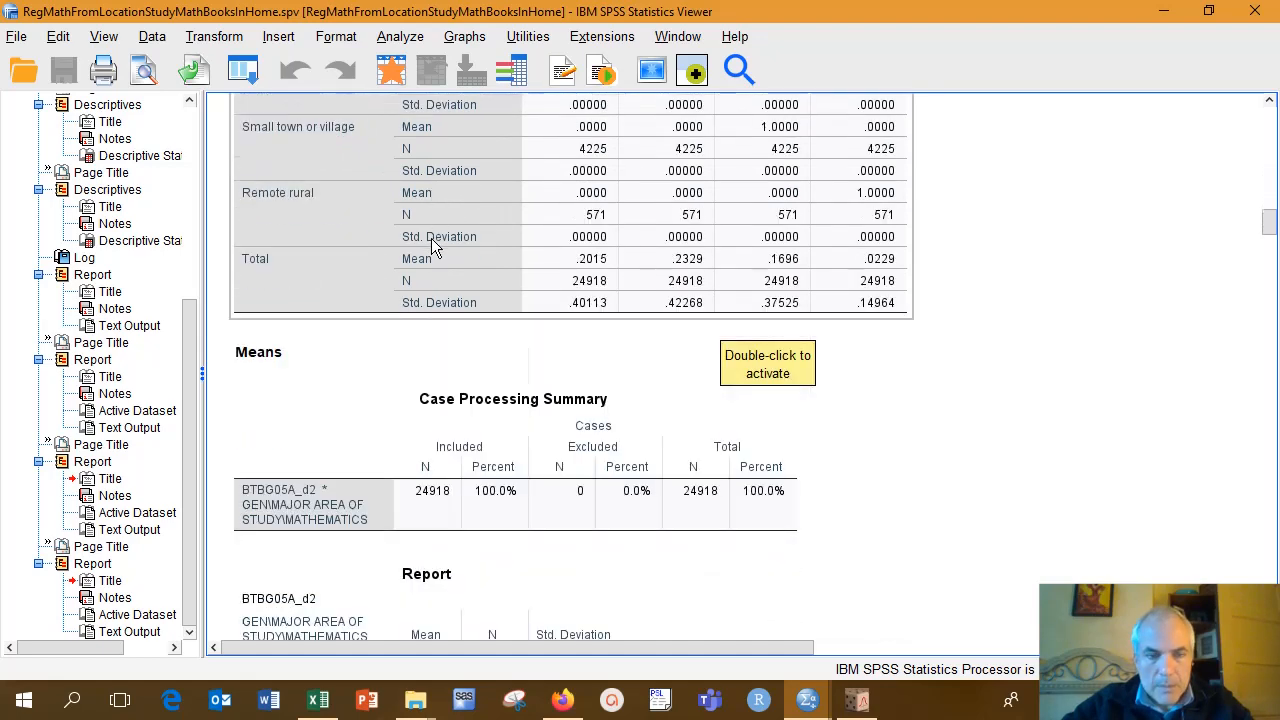
pyautogui.scroll(-2, 431, 238)
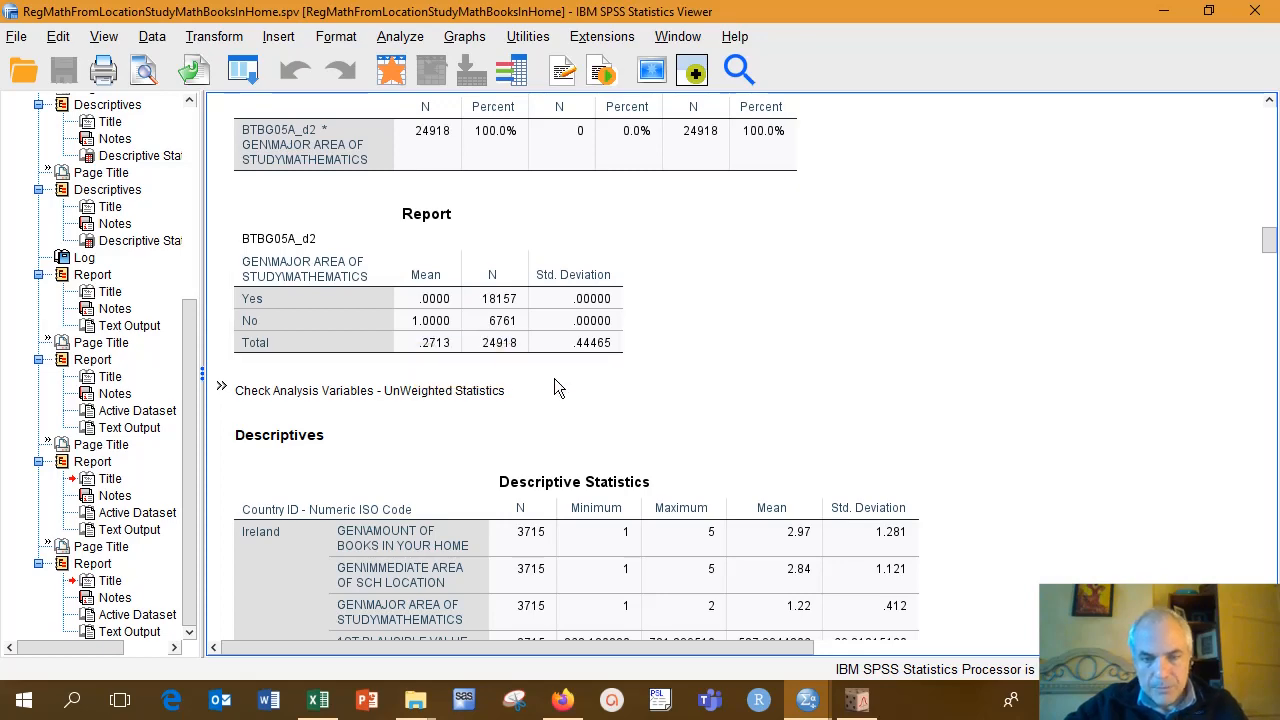
# Step: Review the unweighted and weighted descriptive statistics of the analysis variables for each country
pyautogui.scroll(-7, 554, 380)
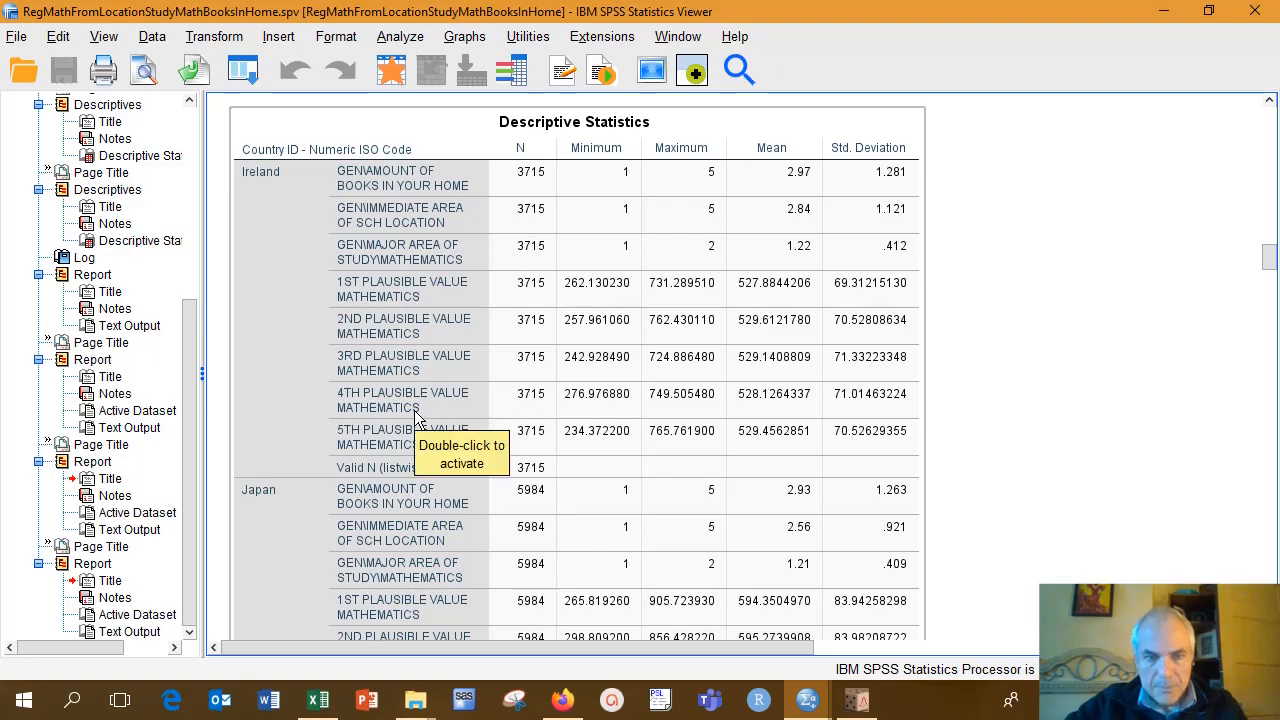
pyautogui.scroll(-15, 418, 415)
pyautogui.scroll(-12, 418, 415)
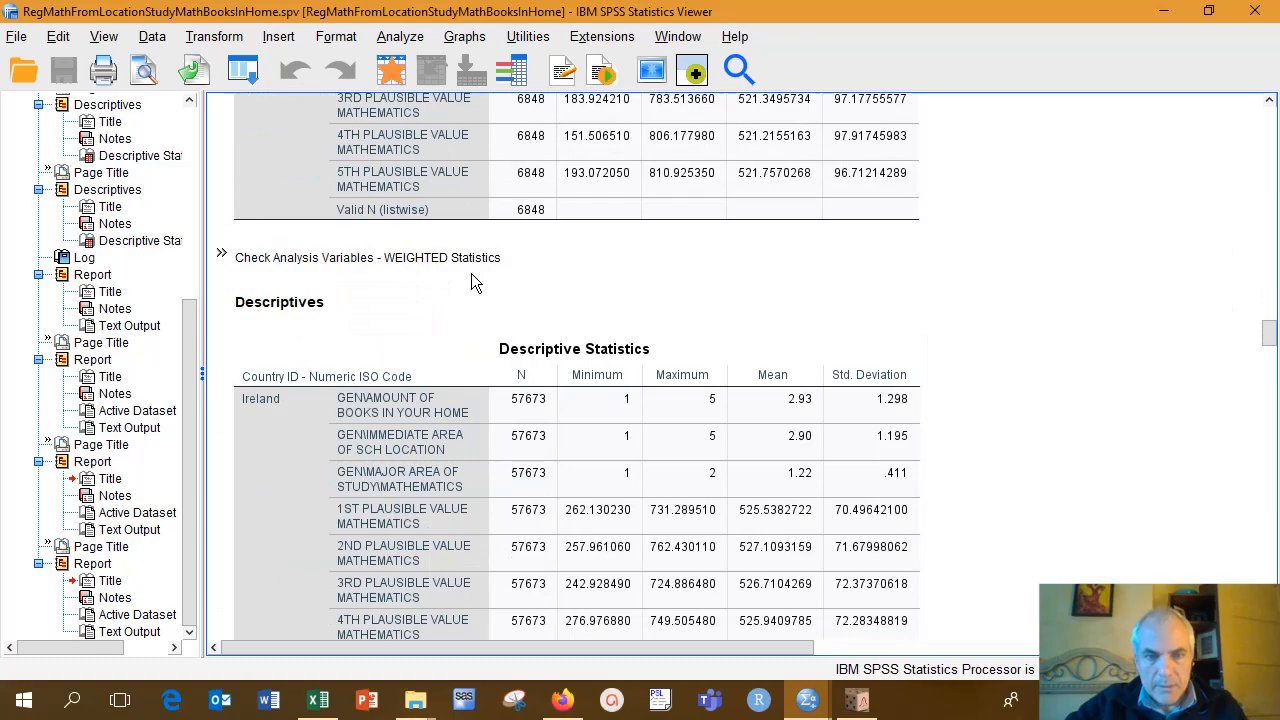
pyautogui.scroll(-10, 471, 273)
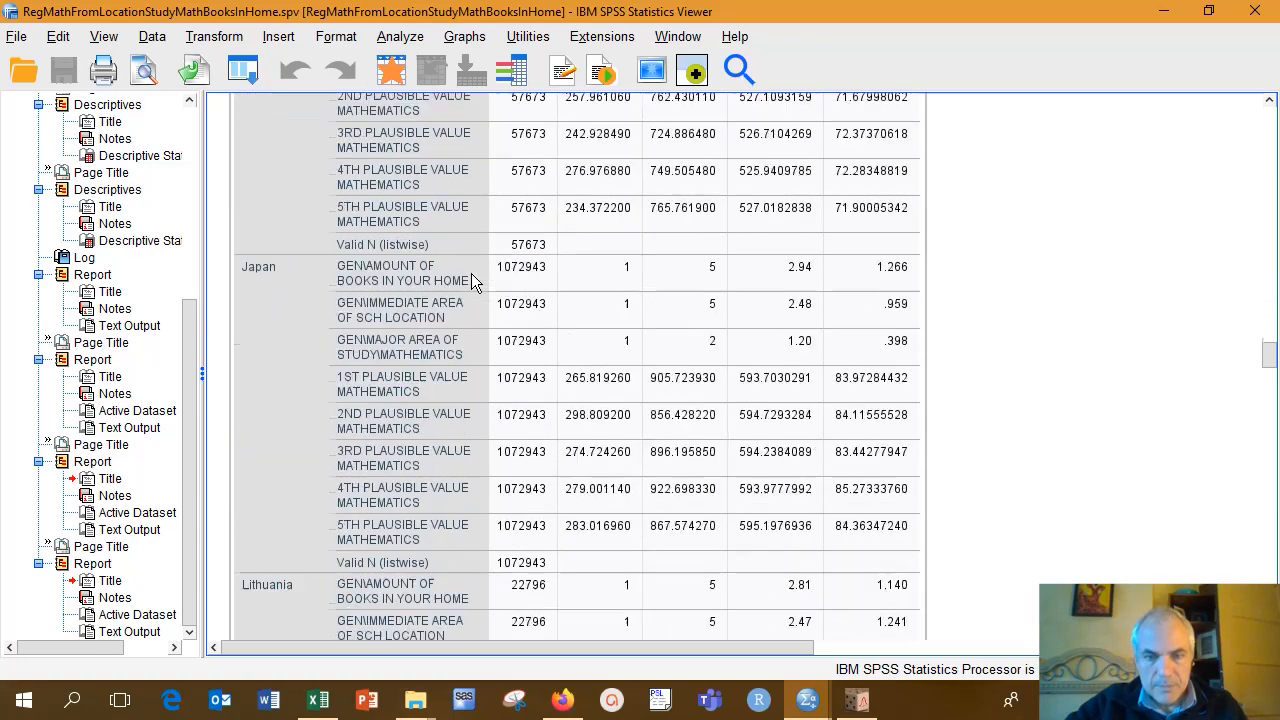
pyautogui.scroll(-12, 471, 273)
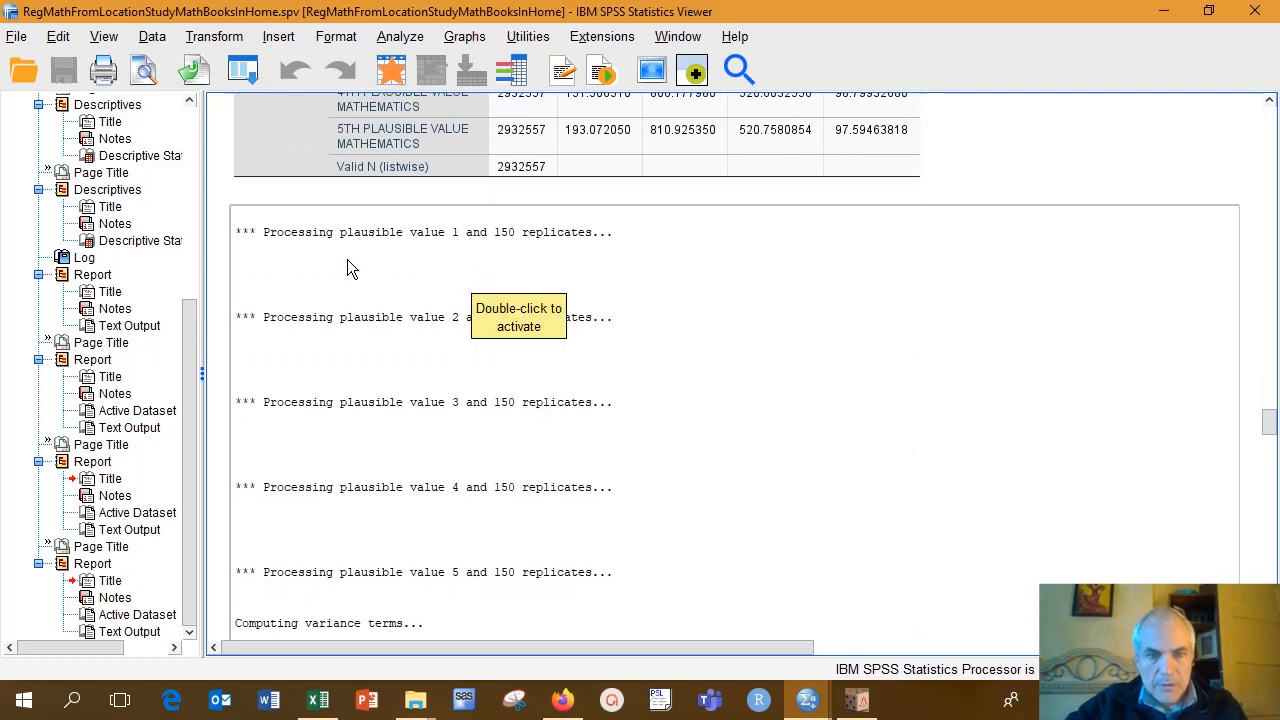
# Step: Examine the variance strata, R-square model statistics and regression descriptive statistics reports by country
pyautogui.scroll(-10, 347, 268)
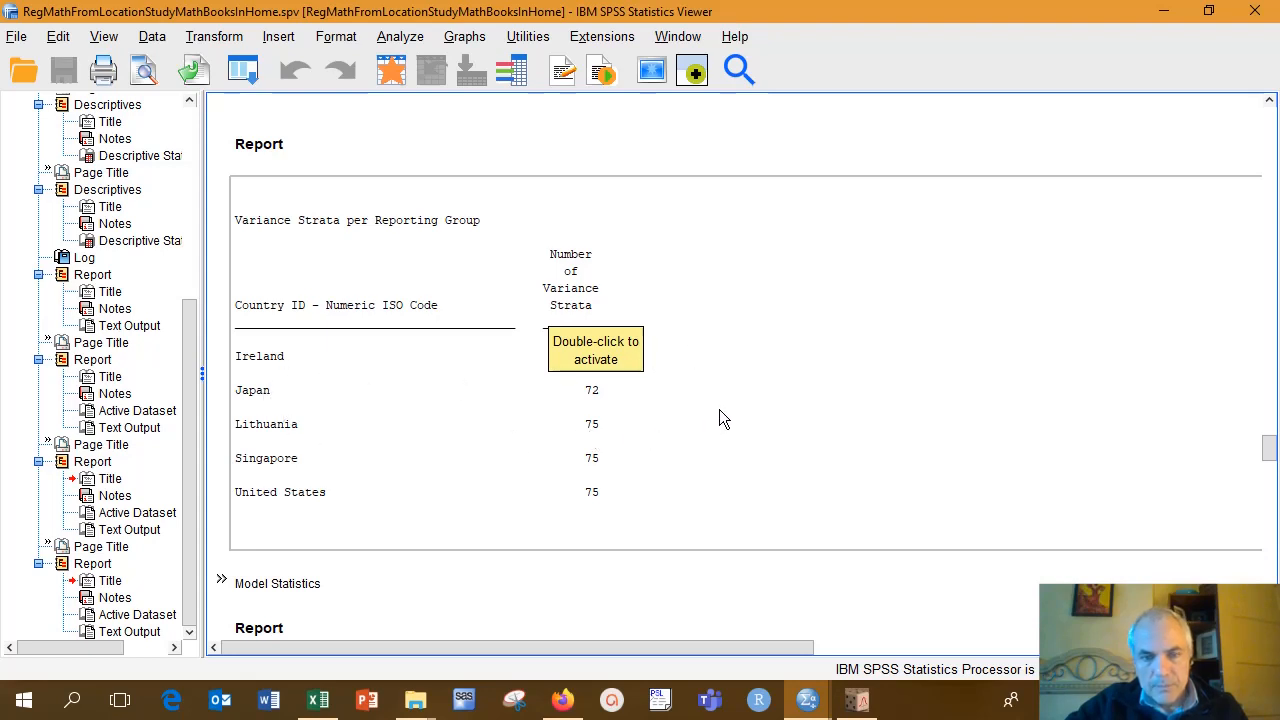
pyautogui.scroll(-10, 721, 409)
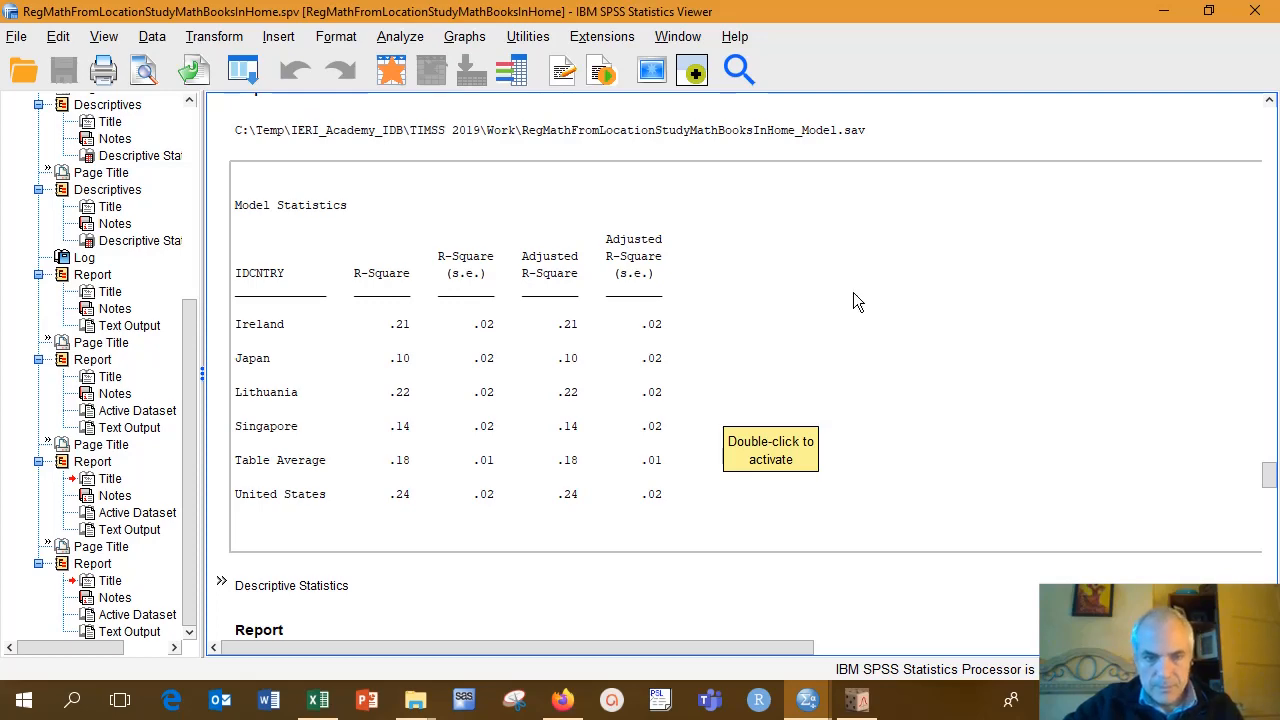
pyautogui.scroll(-6, 853, 292)
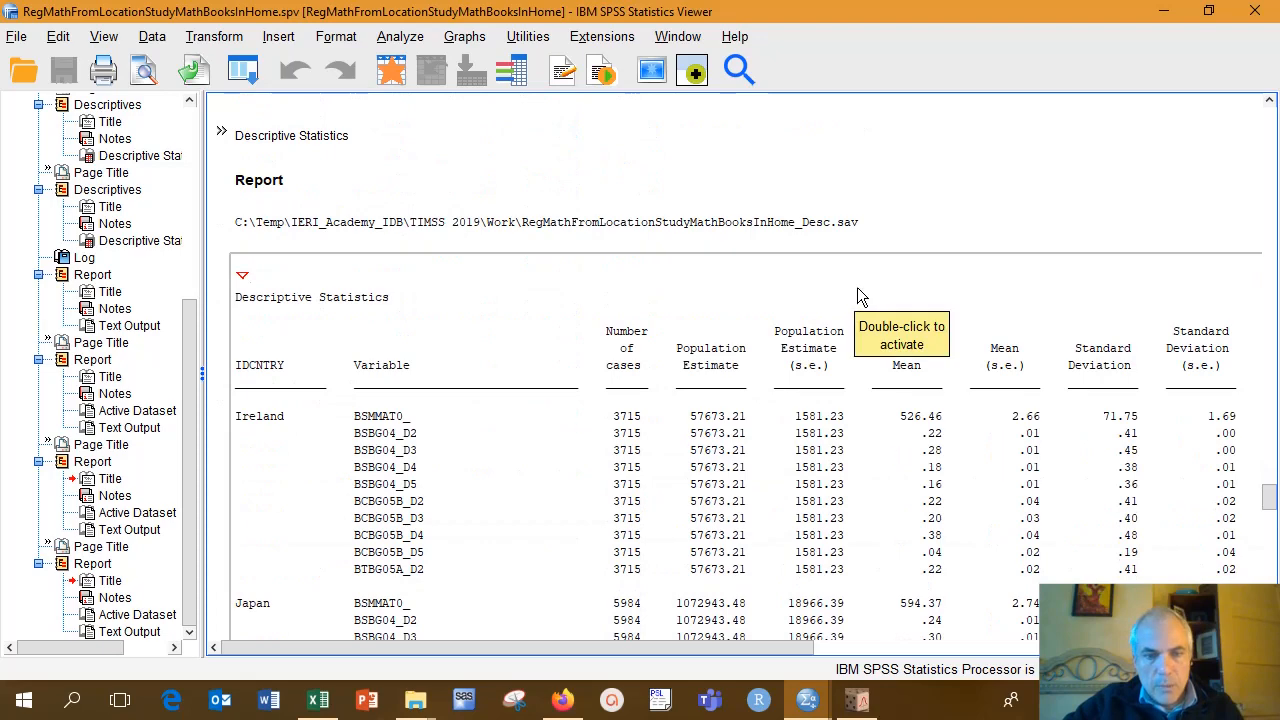
pyautogui.scroll(-2, 857, 288)
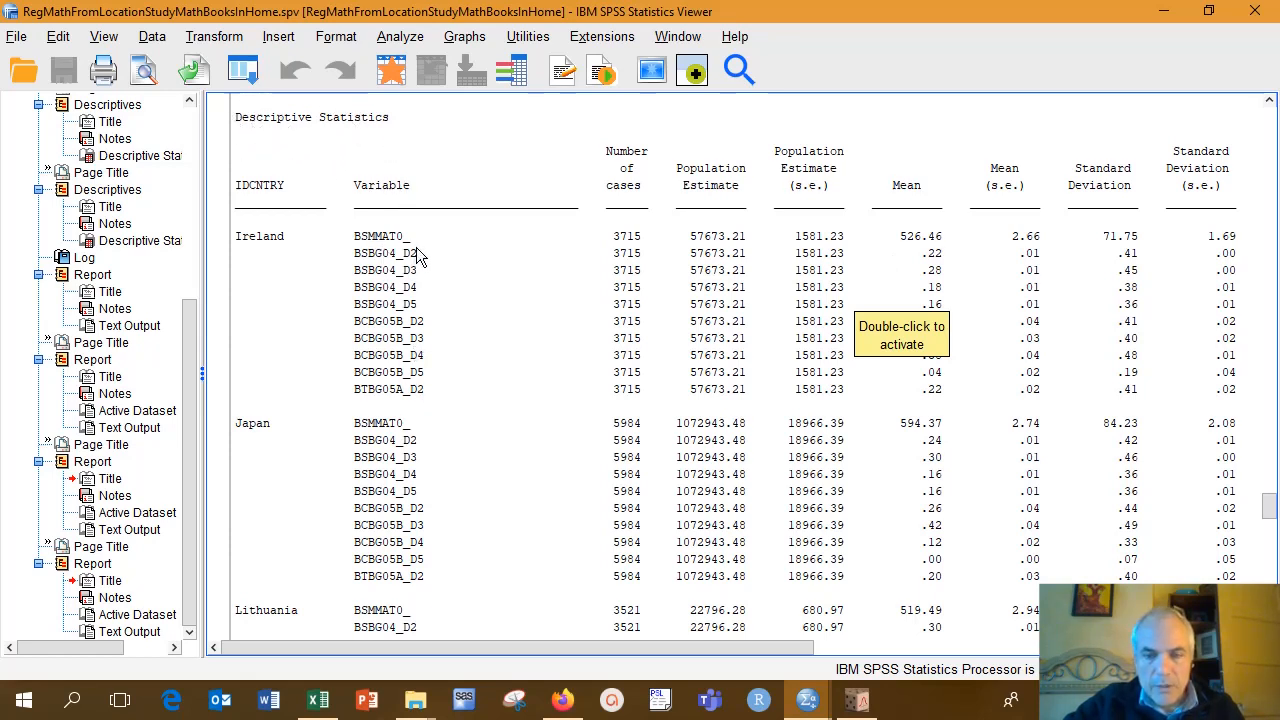
pyautogui.scroll(-16, 450, 305)
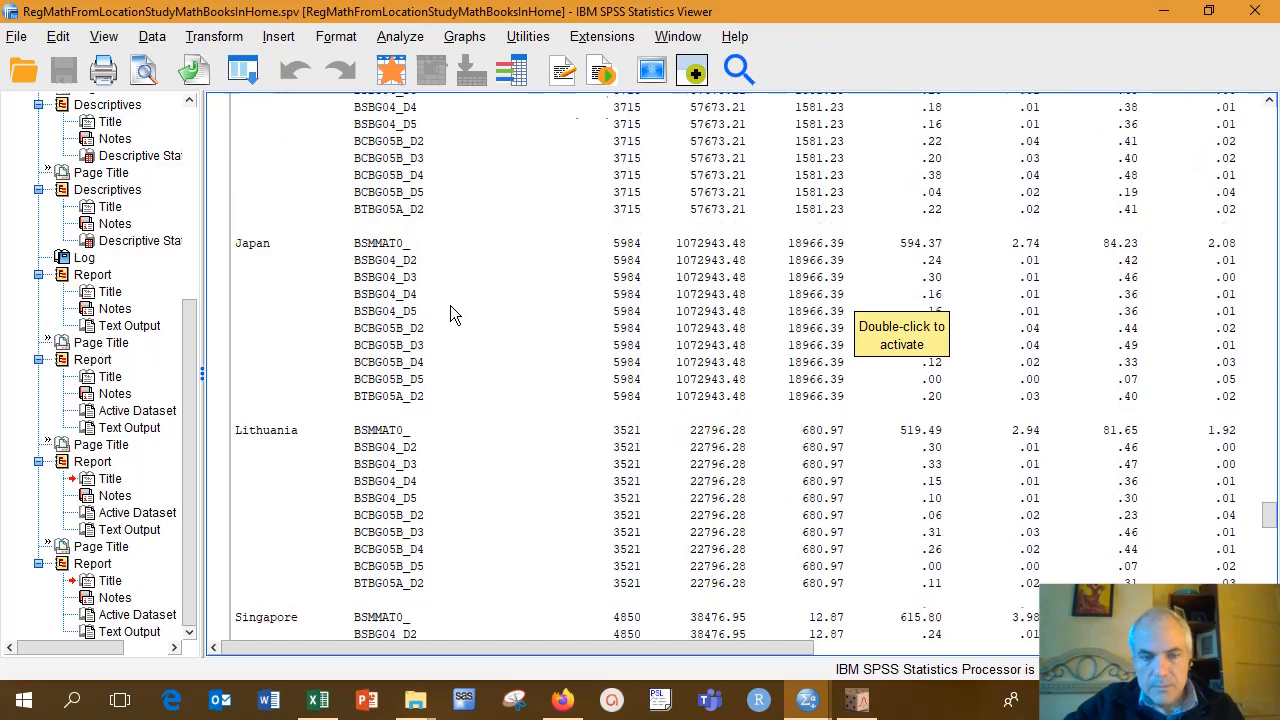
# Step: Examine the regression coefficients with their standard errors and t-values for each country and the table average
pyautogui.scroll(-10, 450, 303)
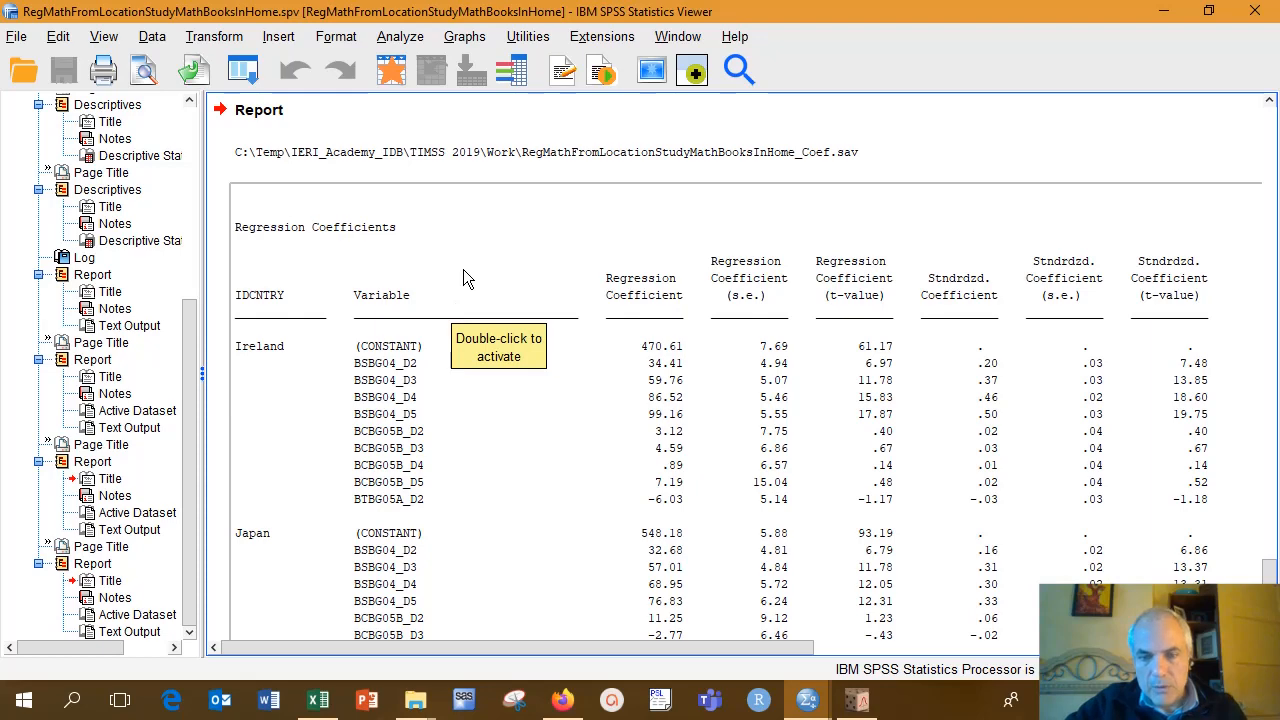
pyautogui.scroll(-2, 463, 269)
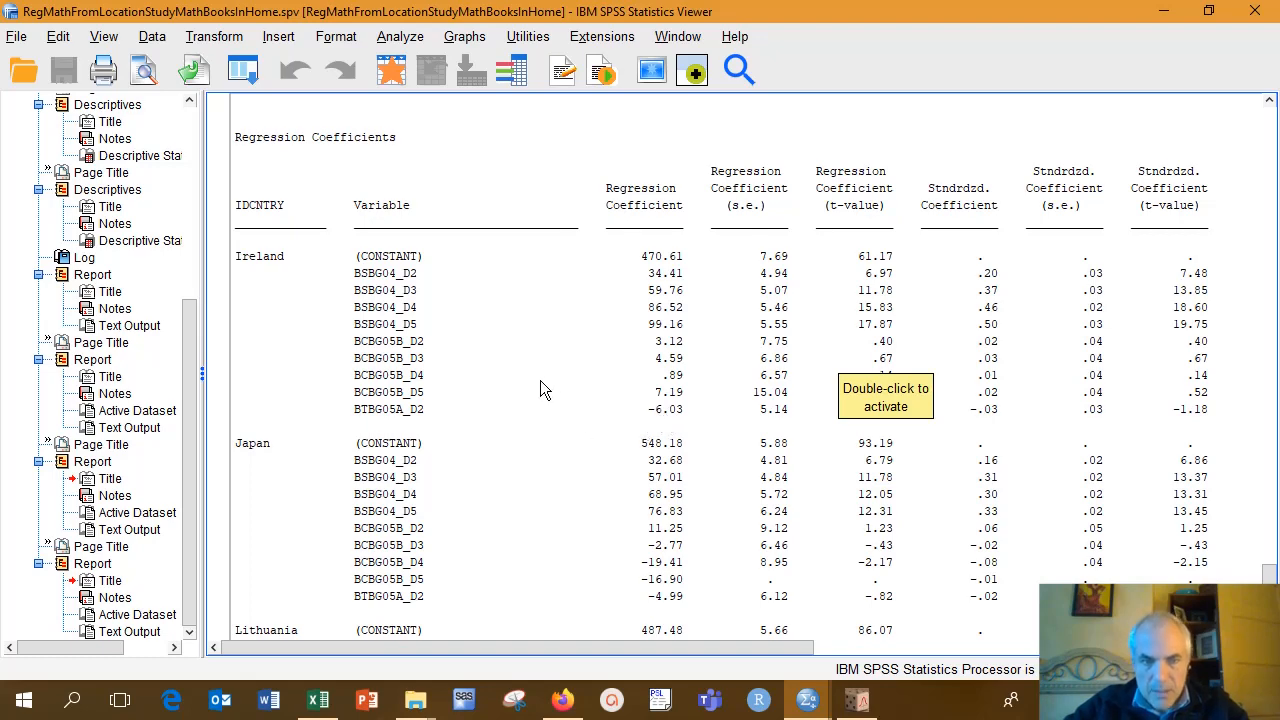
pyautogui.scroll(-10, 538, 378)
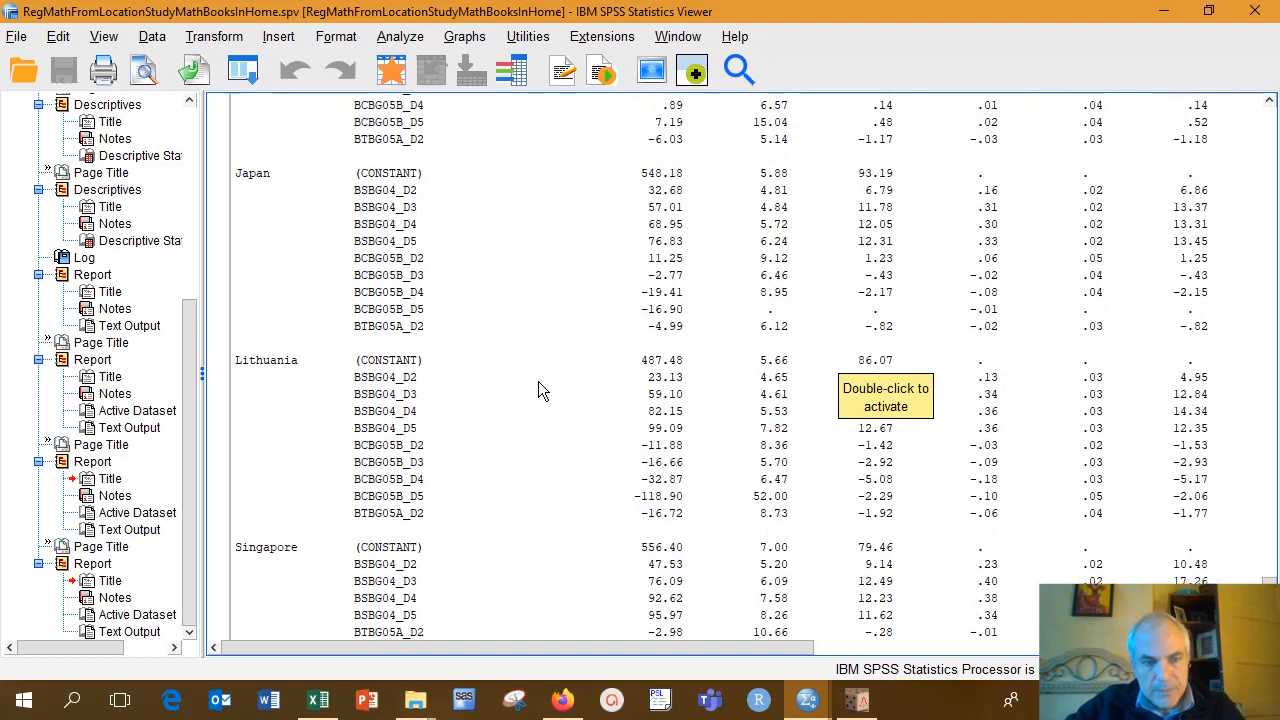
pyautogui.scroll(-4, 538, 388)
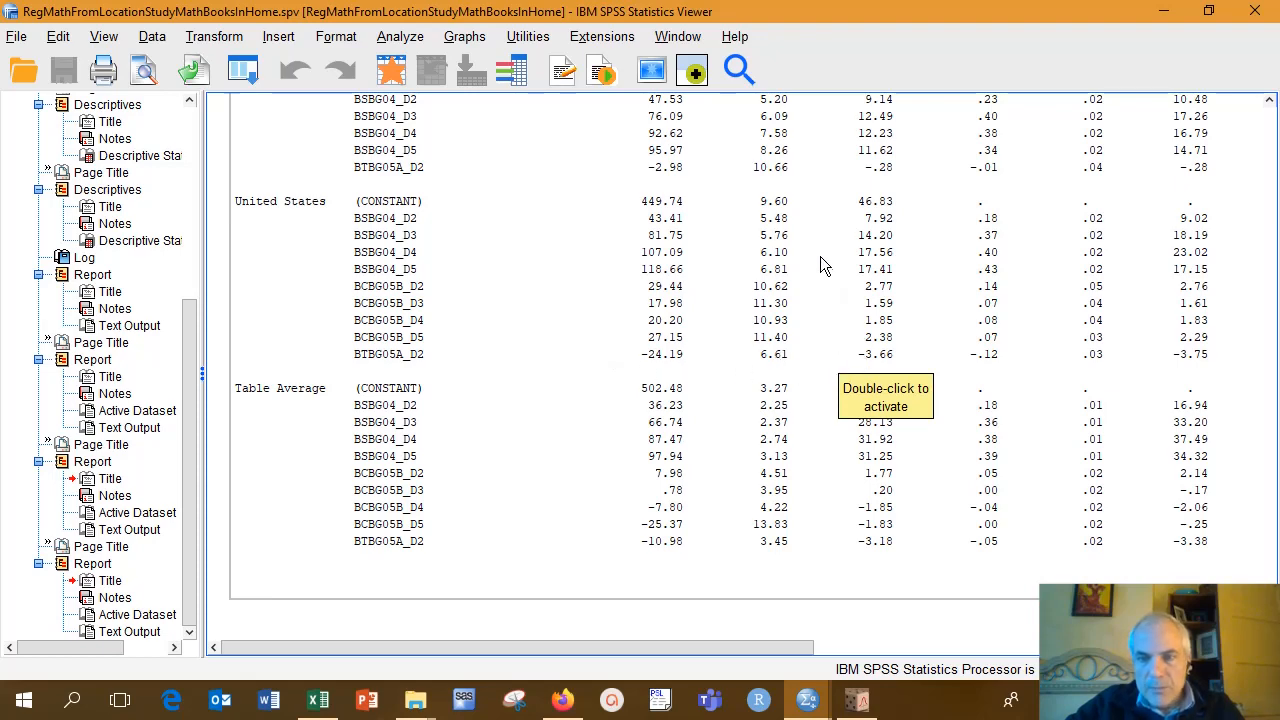
pyautogui.scroll(9, 820, 264)
pyautogui.scroll(4, 820, 264)
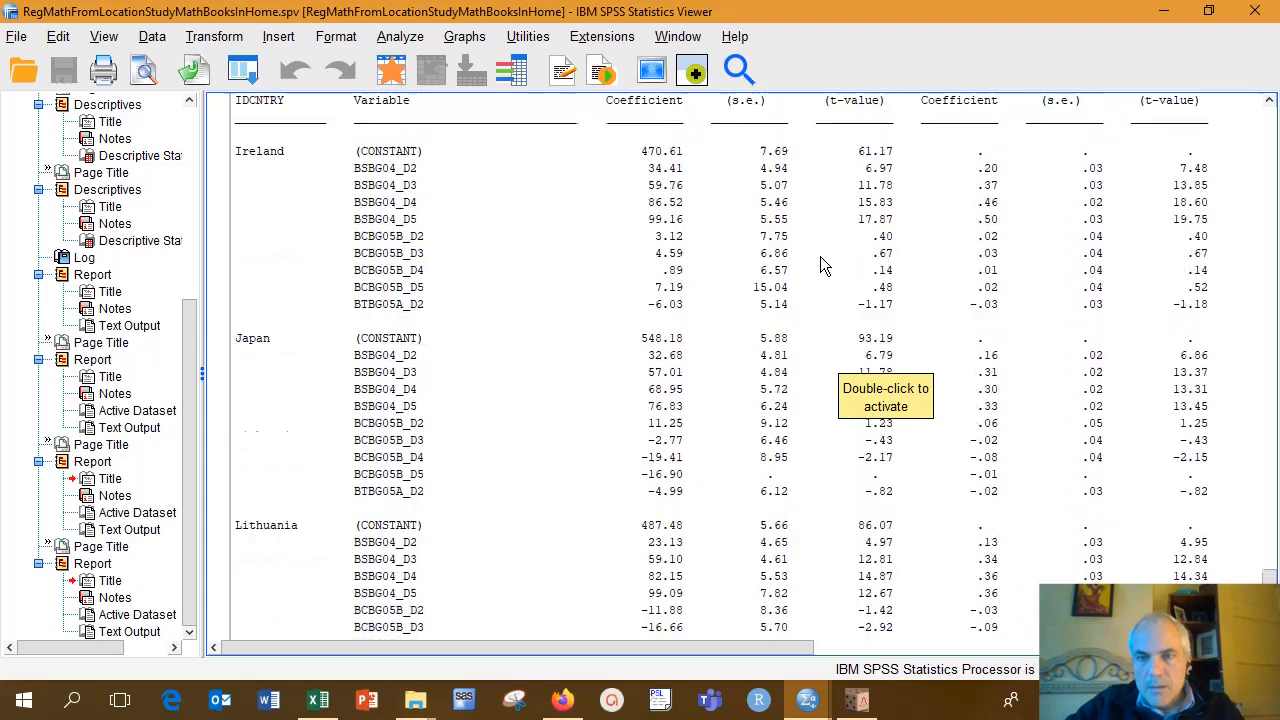
pyautogui.scroll(-2, 820, 264)
pyautogui.scroll(-9, 820, 256)
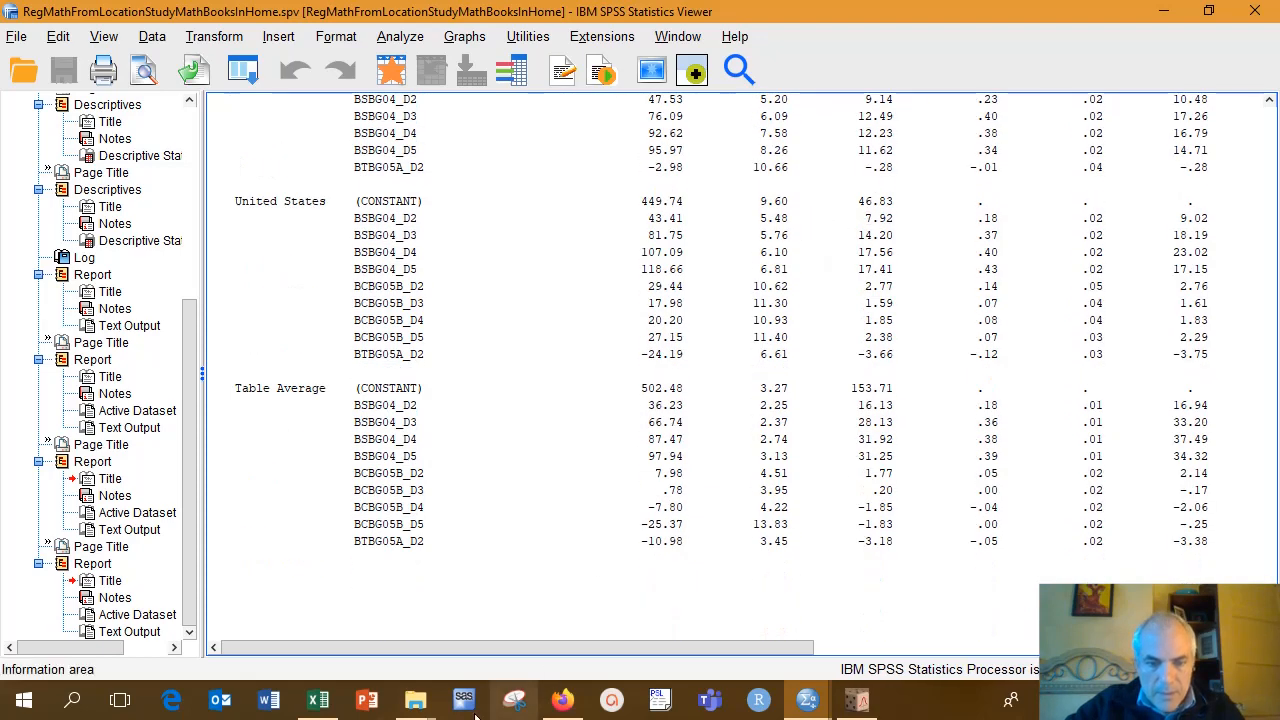
# Step: Switch to File Explorer, open the Work folder inside IERI_Academy_IDB's TIMSS 2019 folder, and sort its files by date modified, newest first
pyautogui.click(415, 700)
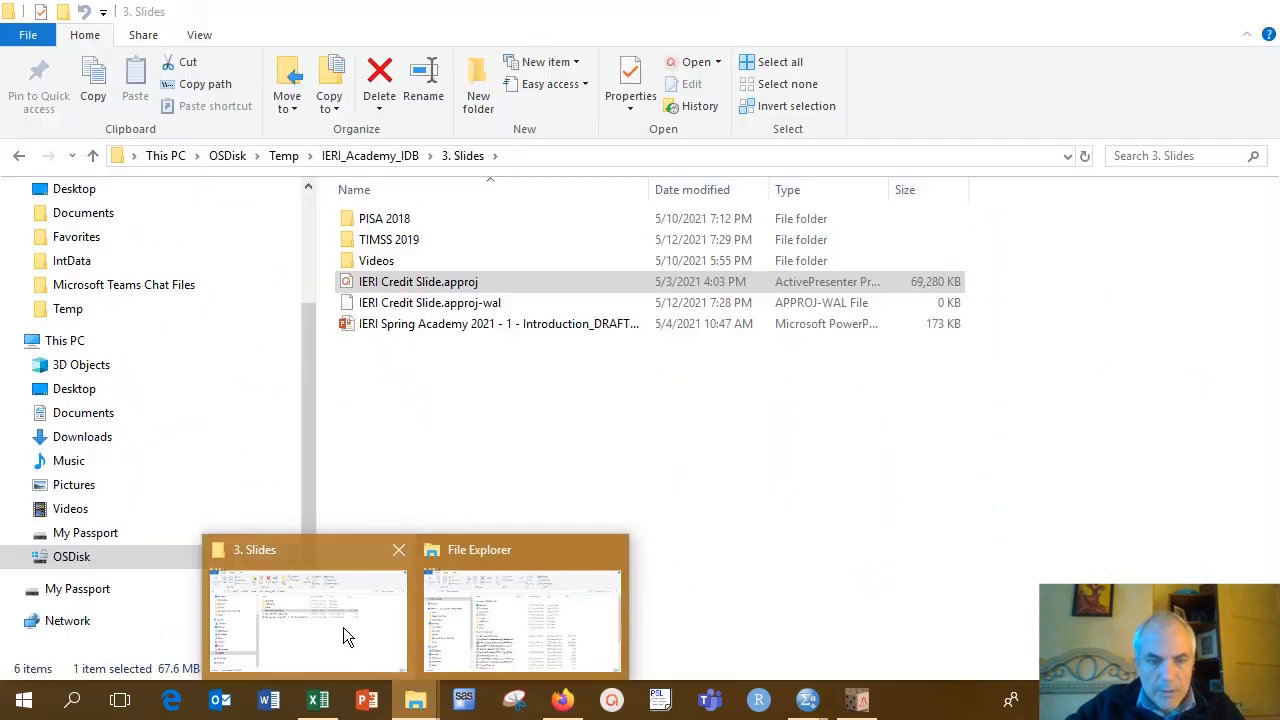
pyautogui.click(380, 629)
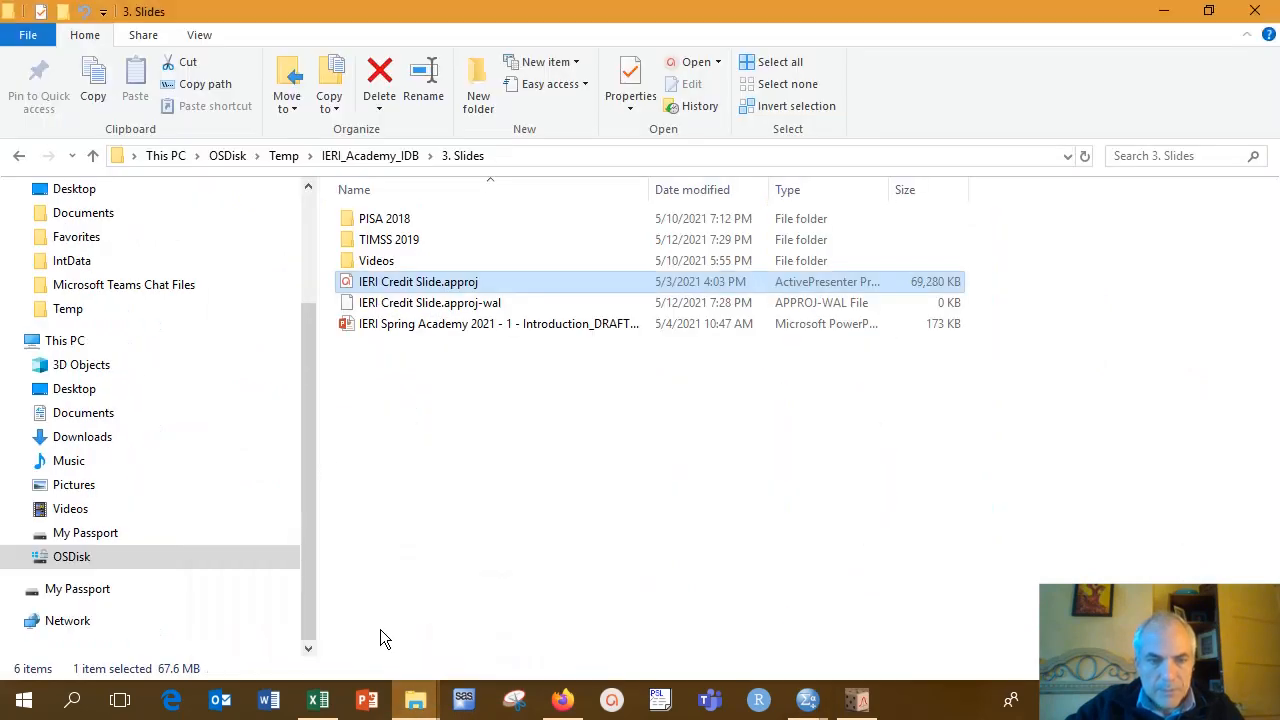
pyautogui.doubleClick(400, 248)
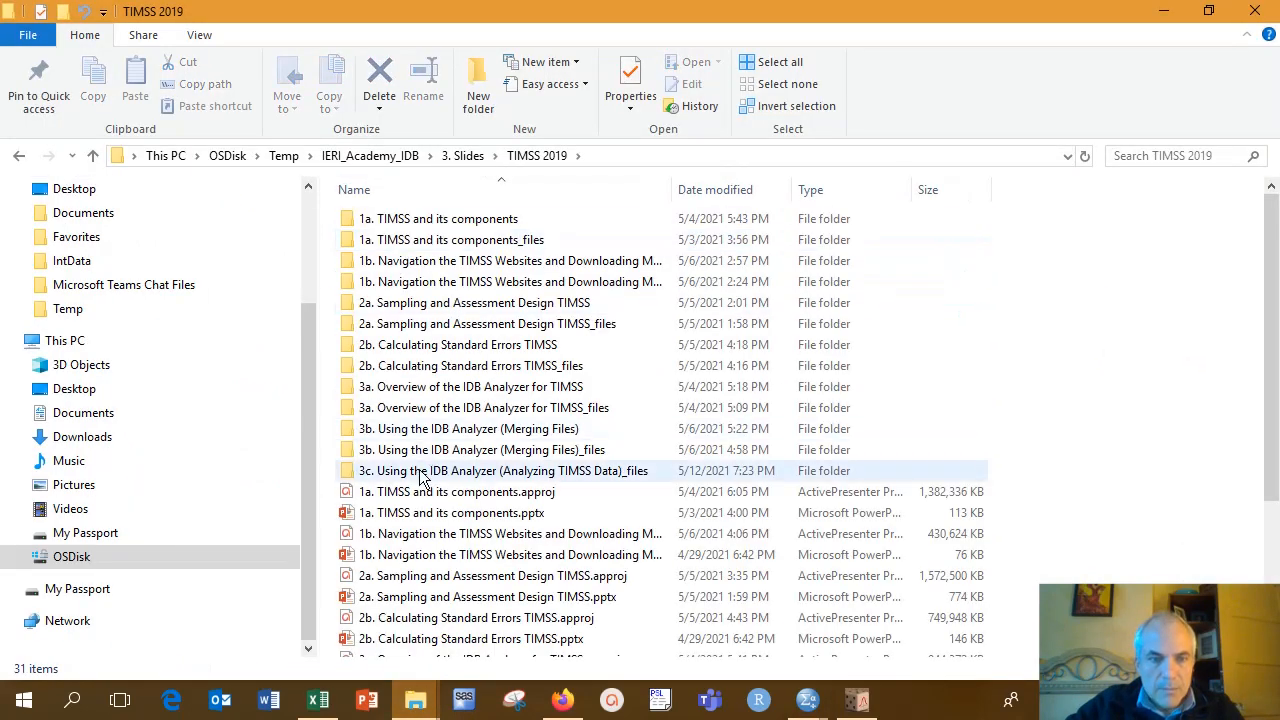
pyautogui.click(385, 156)
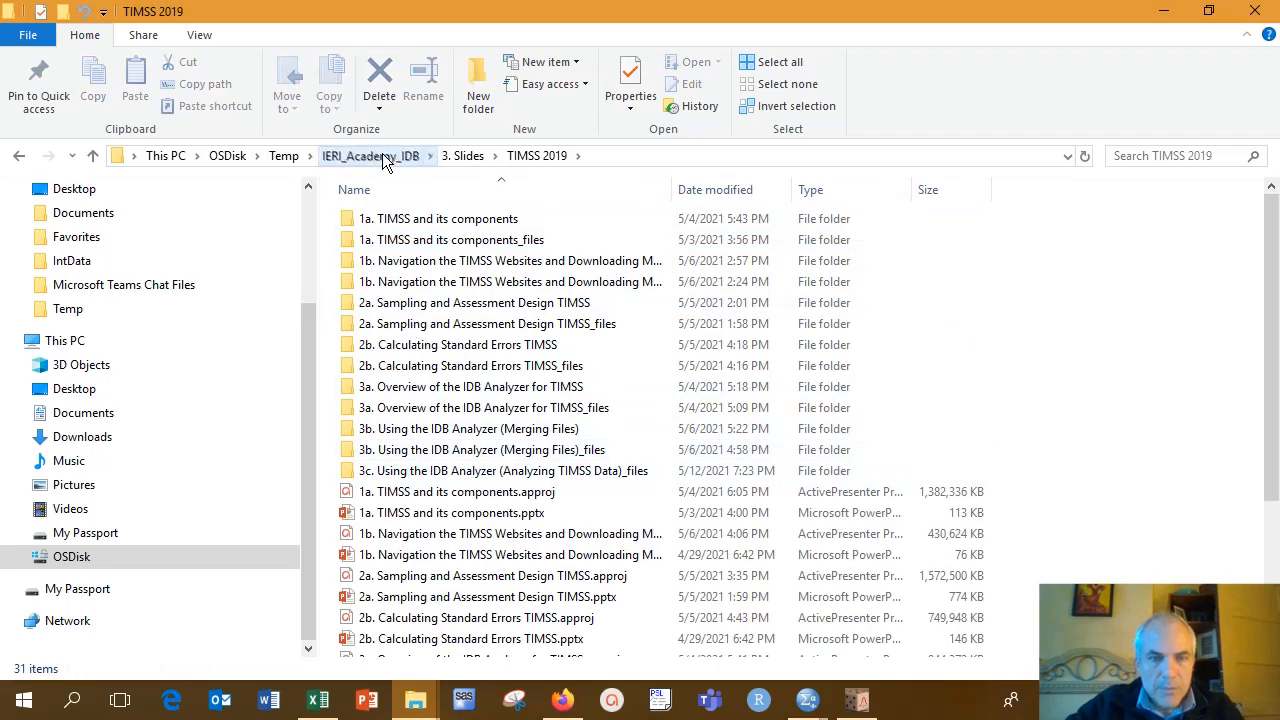
pyautogui.doubleClick(412, 303)
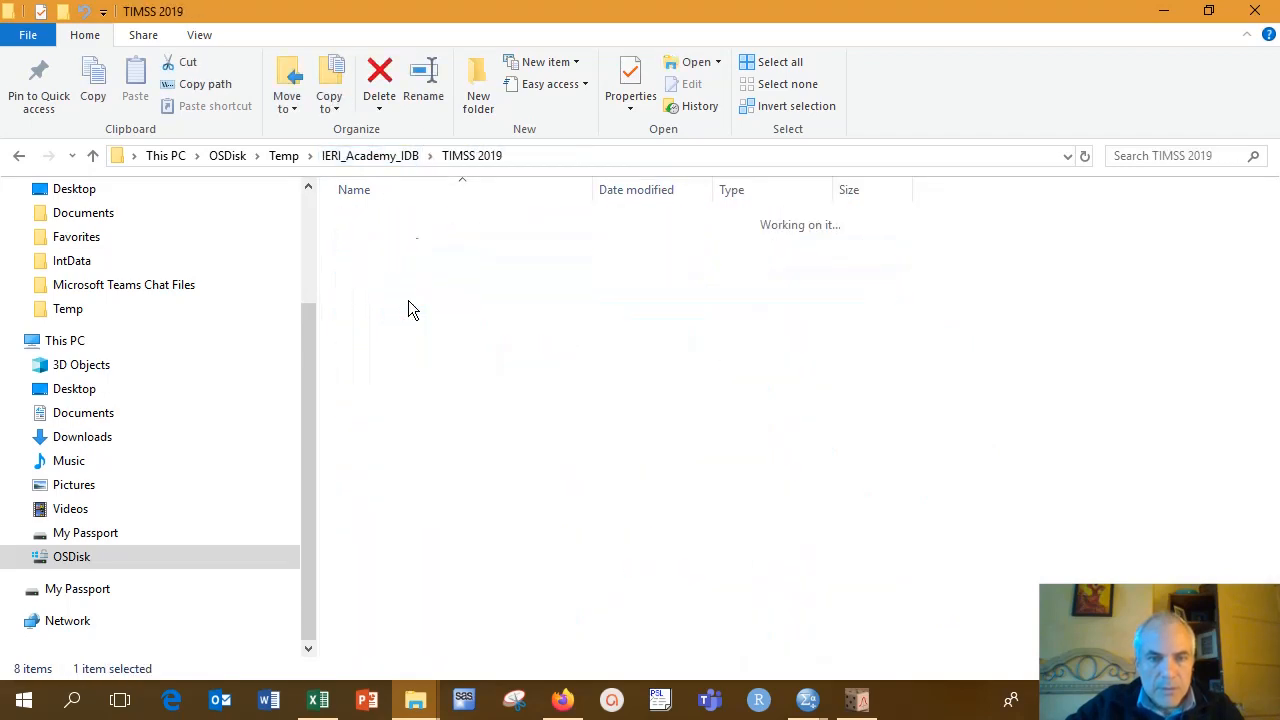
pyautogui.doubleClick(390, 386)
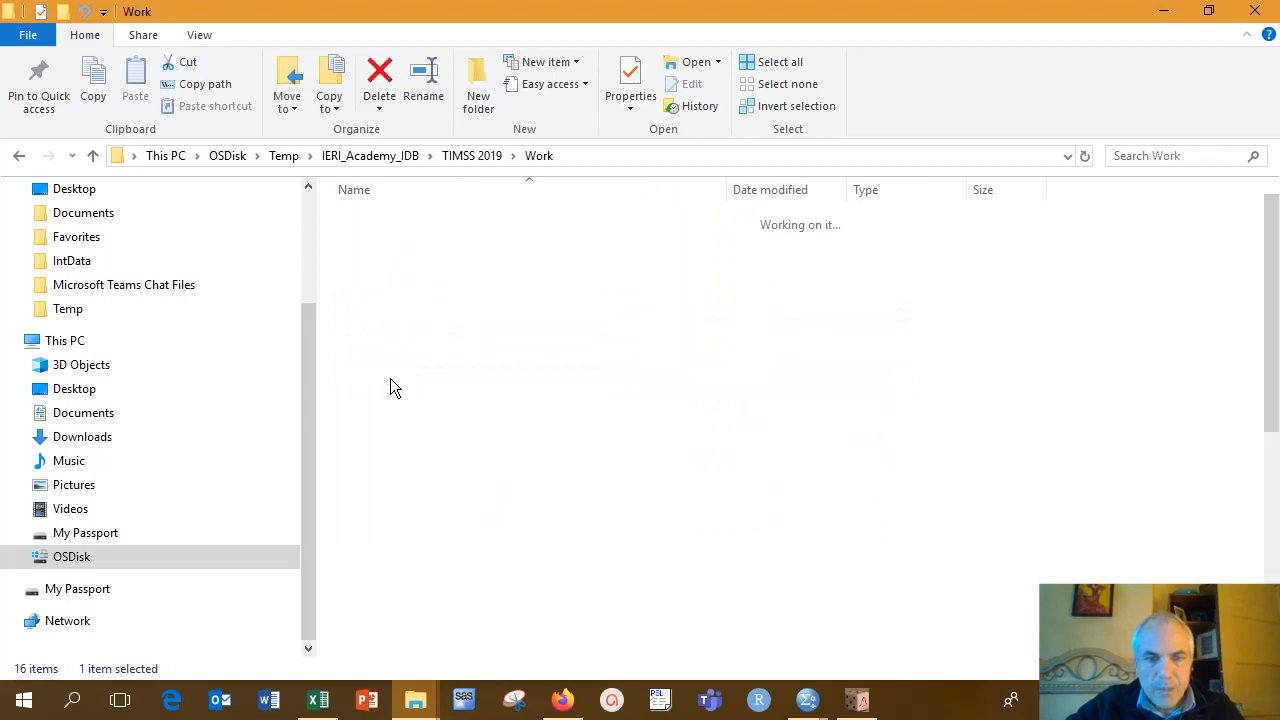
pyautogui.click(768, 192)
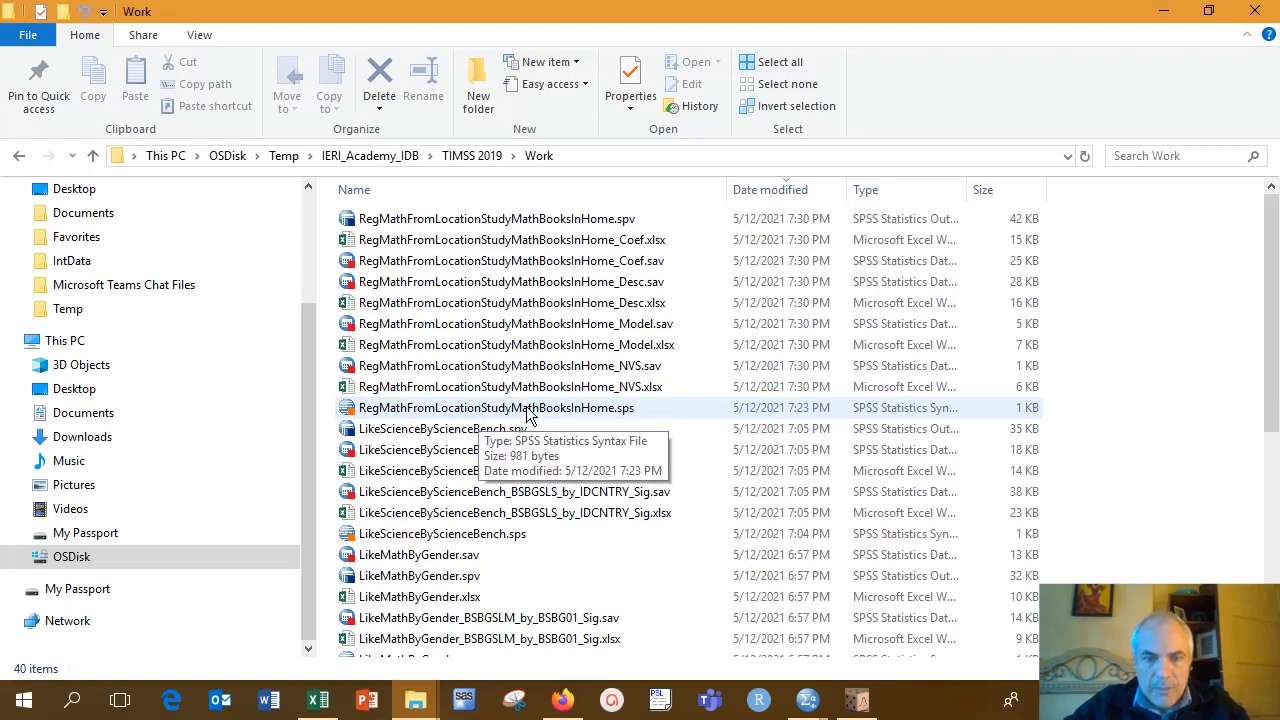
# Step: Highlight the RegMathFromLocationStudyMathBooksInHome result files from _NVS.xlsx through _Coef.xlsx, and single out the _Coef.xlsx and _Desc.xlsx workbooks
pyautogui.click(598, 387)
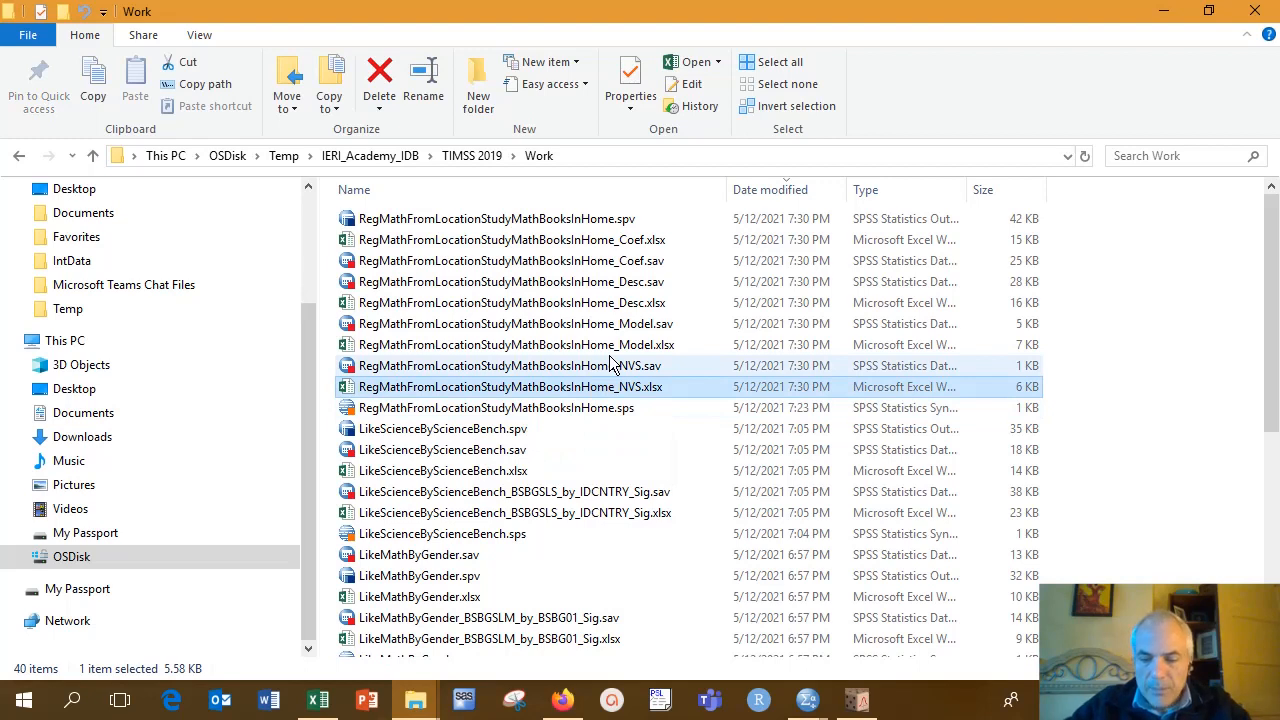
pyautogui.hotkey('shift', 'Up')
pyautogui.hotkey('shift', 'Up')
pyautogui.hotkey('shift', 'Up')
pyautogui.hotkey('shift', 'Up')
pyautogui.hotkey('shift', 'Up')
pyautogui.hotkey('shift', 'Up')
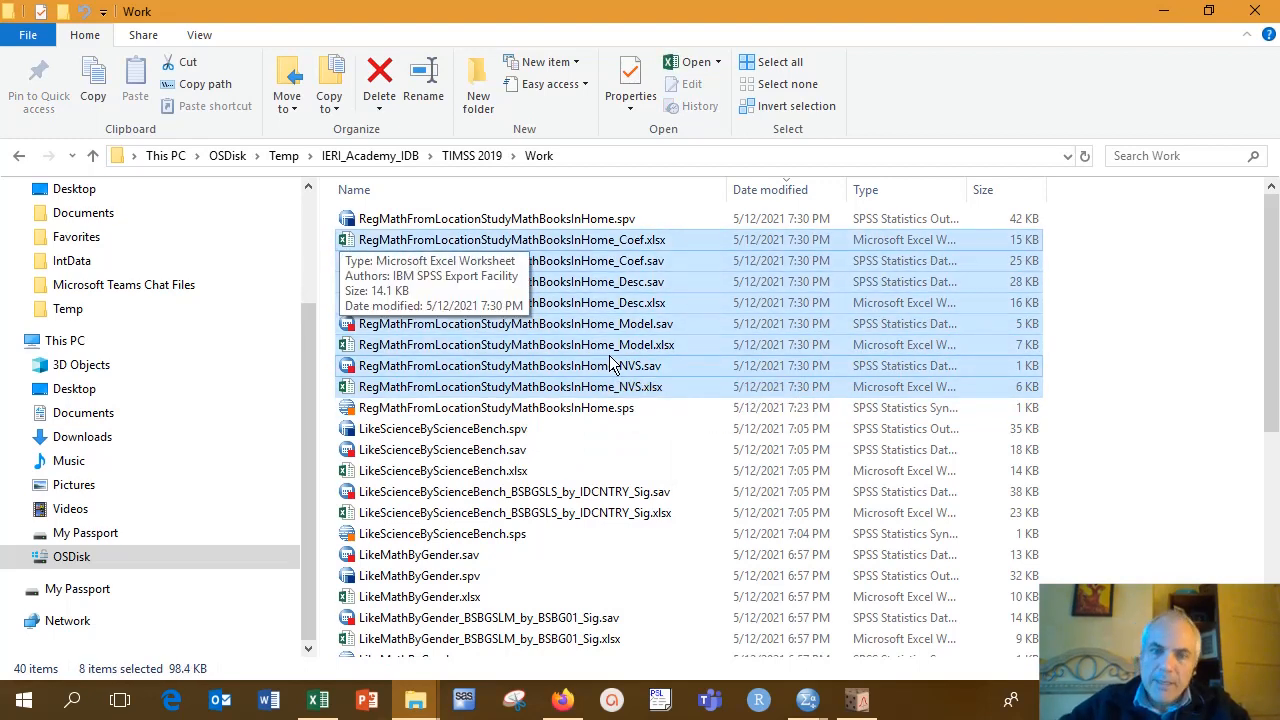
pyautogui.click(657, 248)
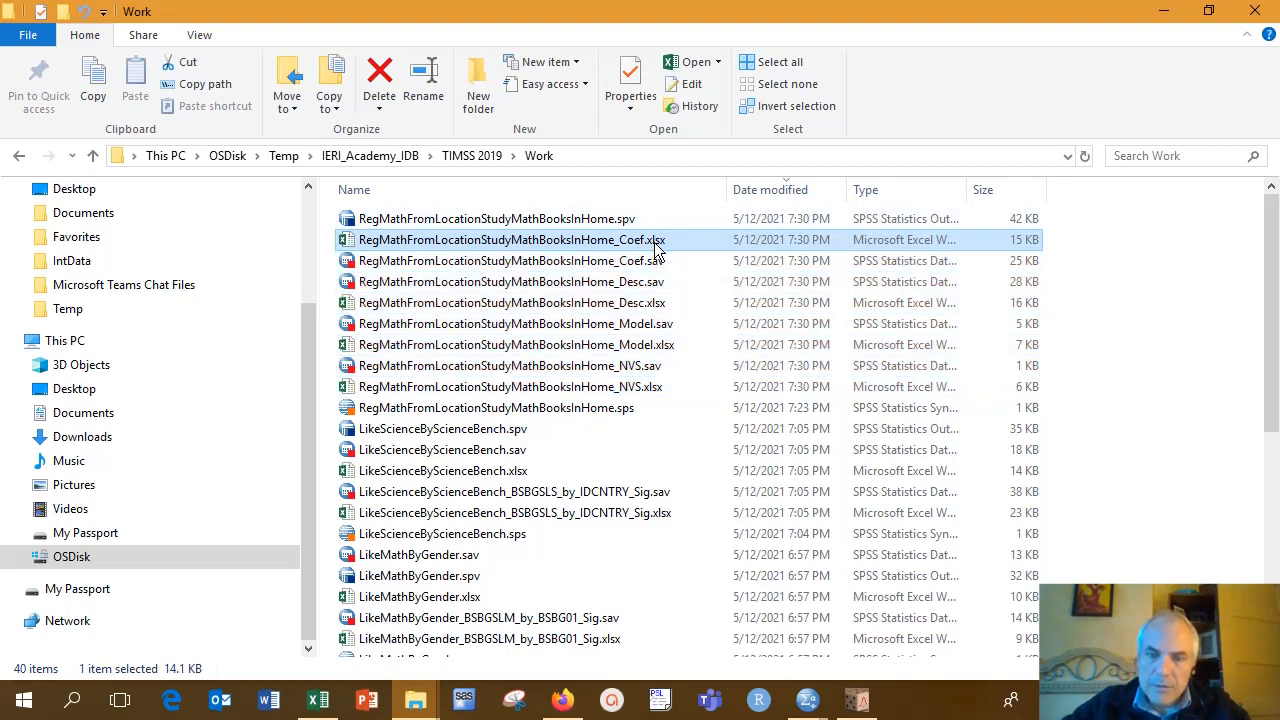
pyautogui.click(672, 308)
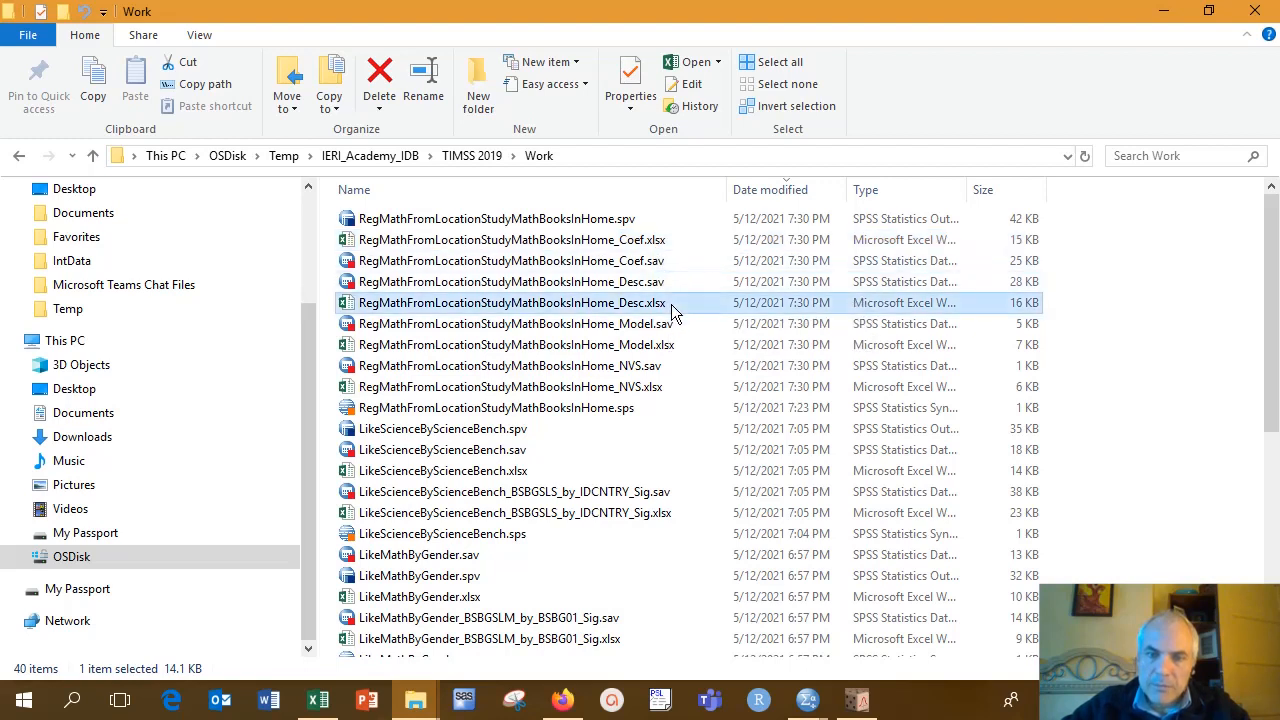